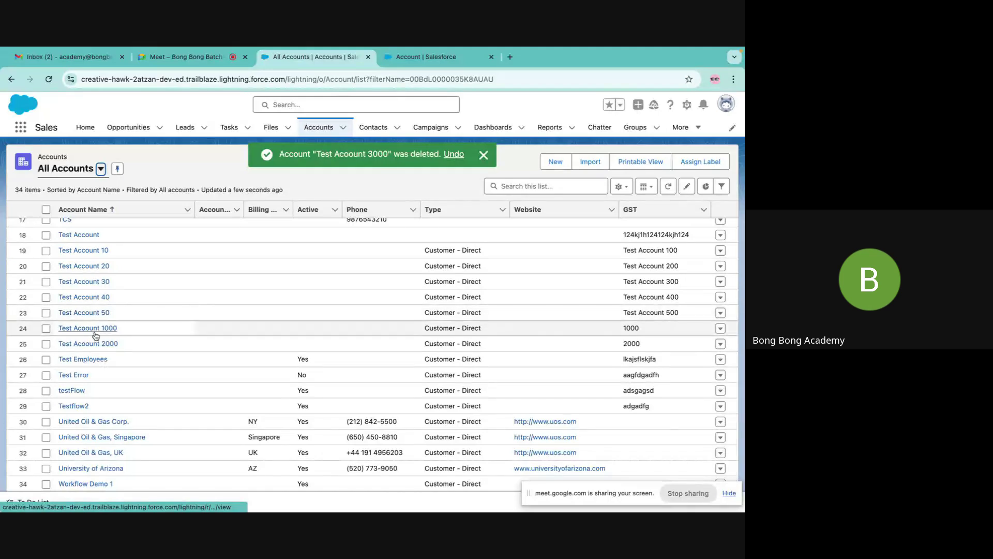
Delete the account Test Acoount 1000 from the All Accounts list.
click(46, 328)
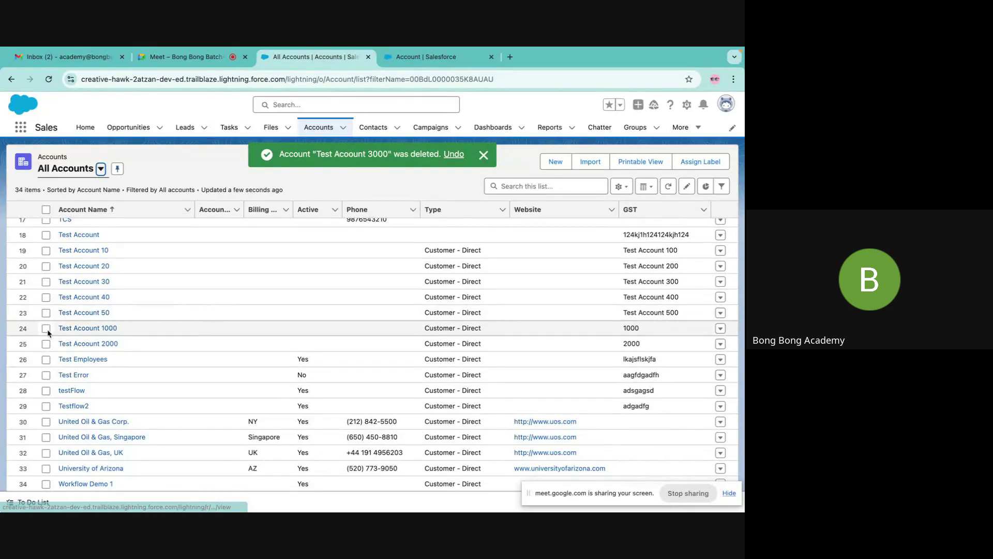
click(720, 327)
click(684, 370)
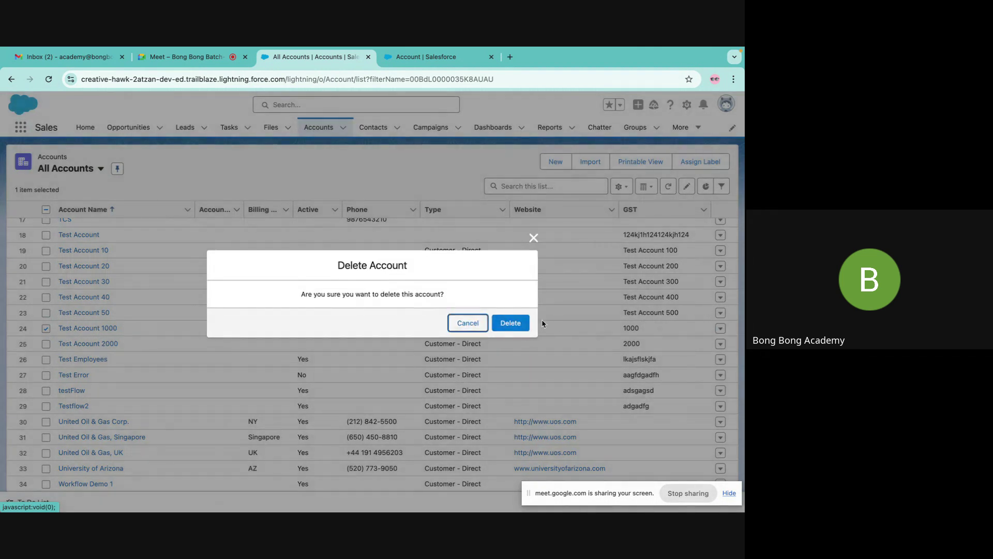
click(519, 328)
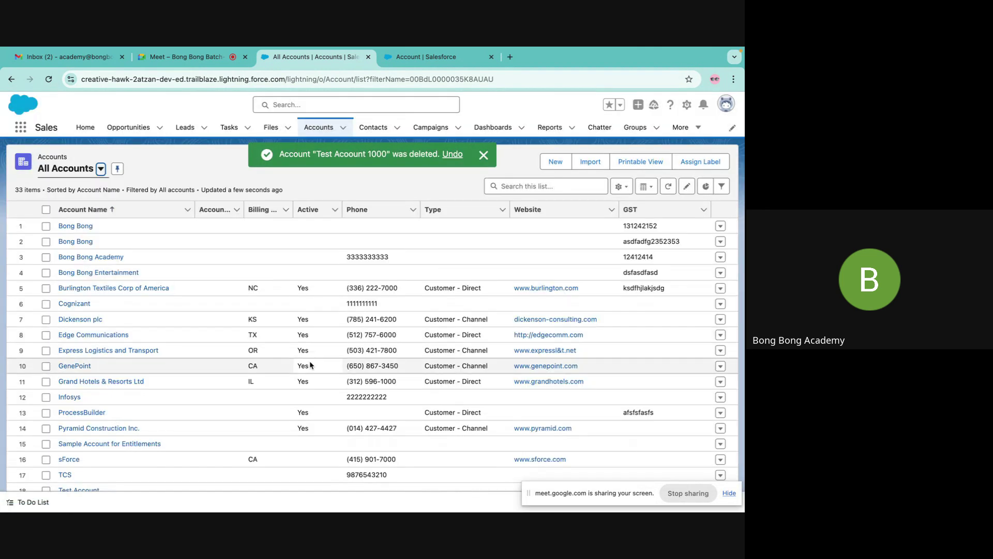
Delete the account Test Acoount 2000 from the All Accounts list.
scroll(311, 362, down, 5)
click(46, 345)
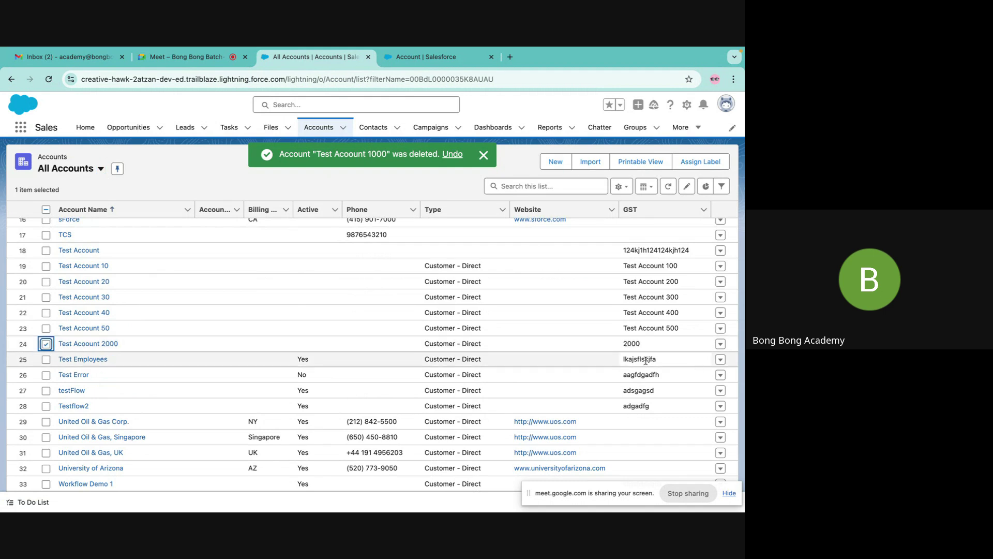
click(721, 344)
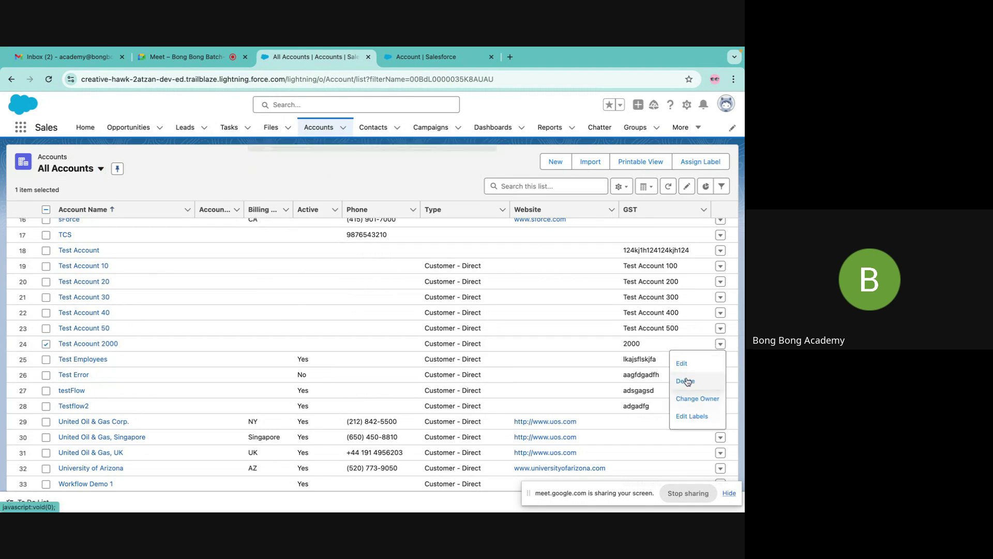
click(686, 379)
click(520, 325)
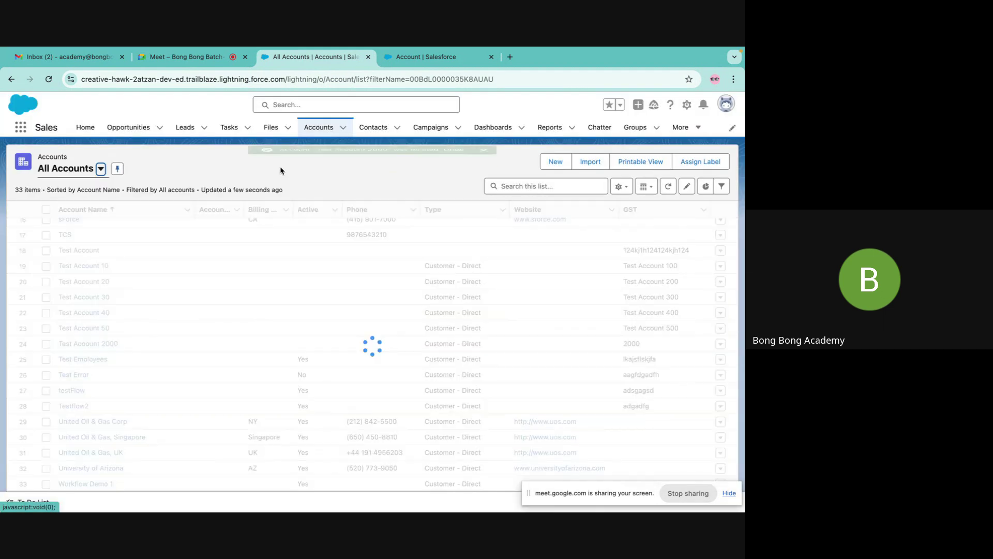
Open NewAccount.csv from the Desktop folder in Microsoft Excel and close the copy open in Numbers.
click(199, 57)
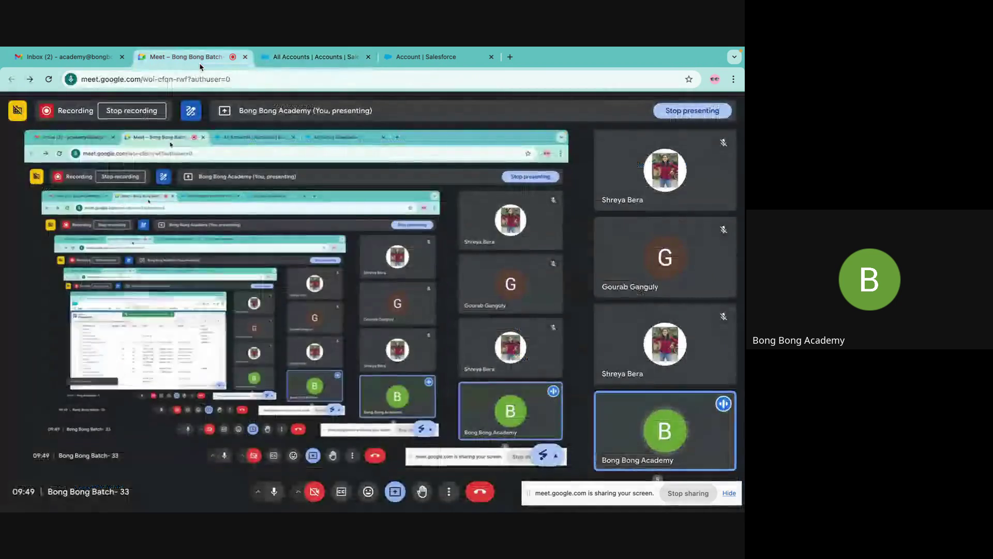
click(290, 57)
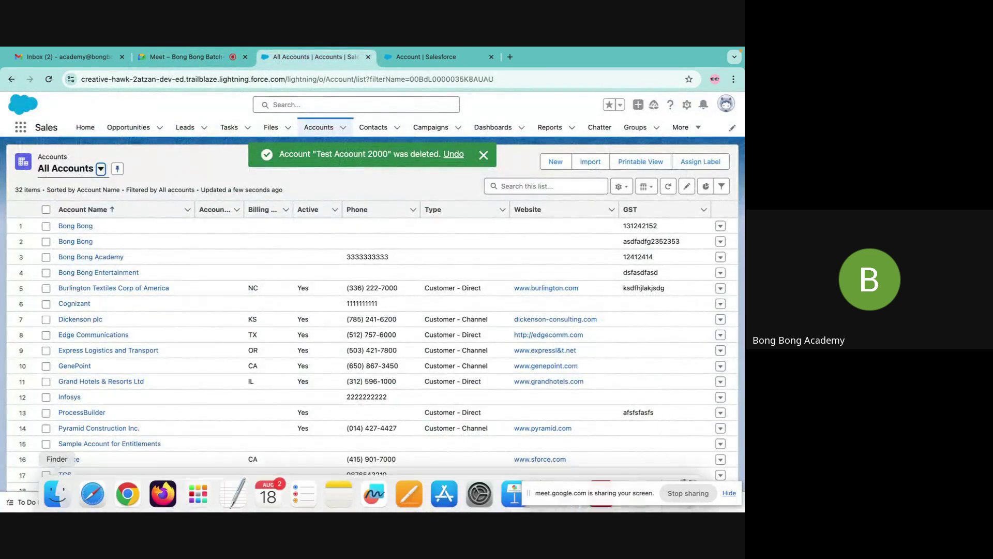
click(57, 496)
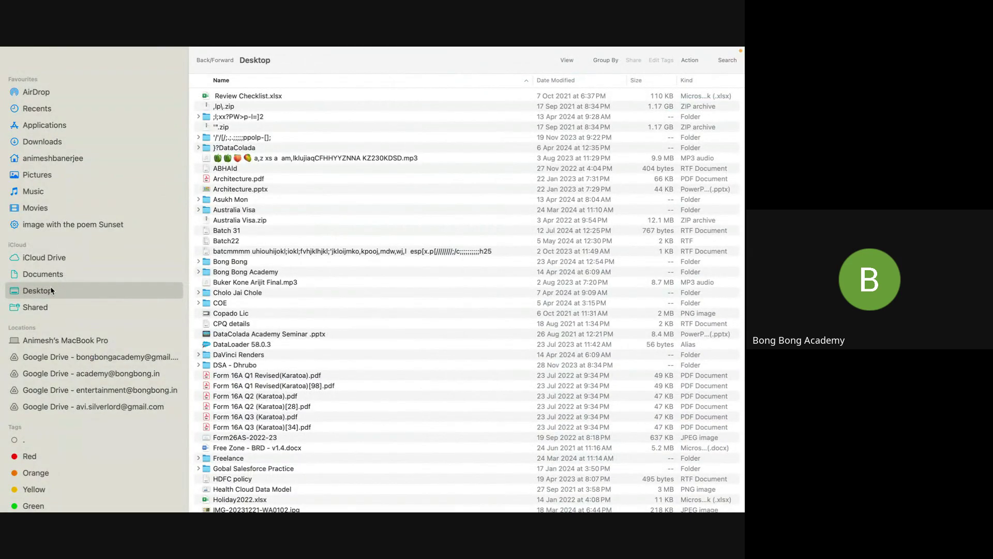
scroll(407, 279, down, 15)
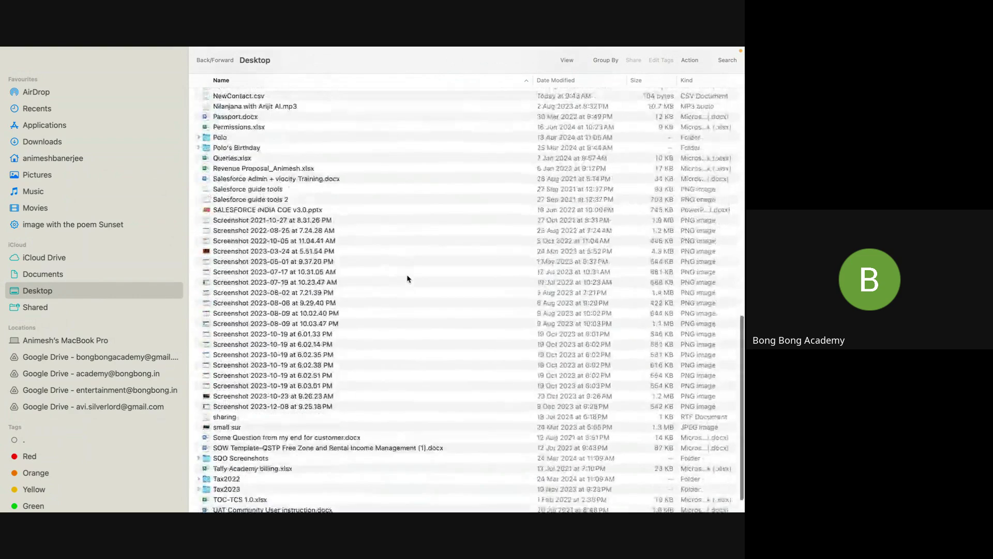
scroll(223, 346, up, 5)
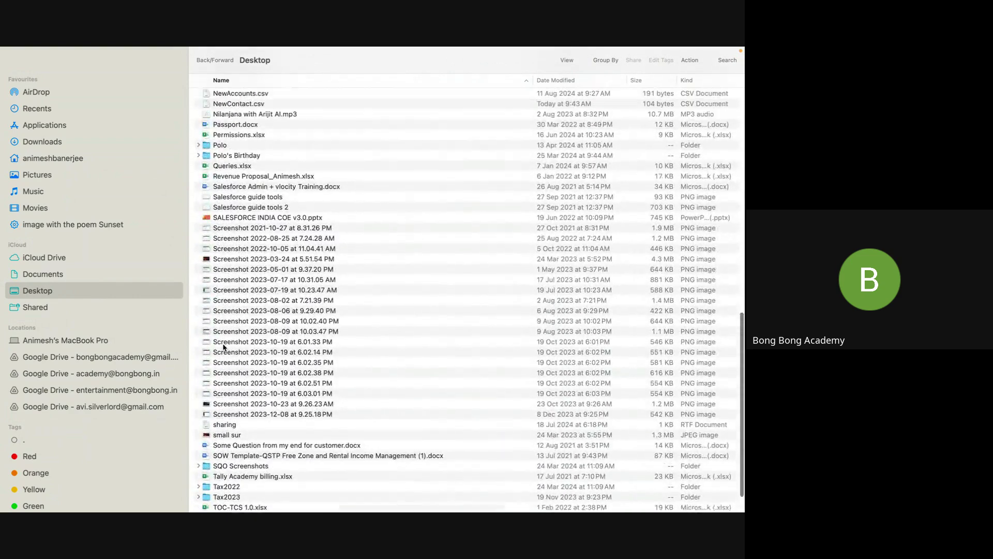
scroll(228, 321, up, 3)
click(248, 190)
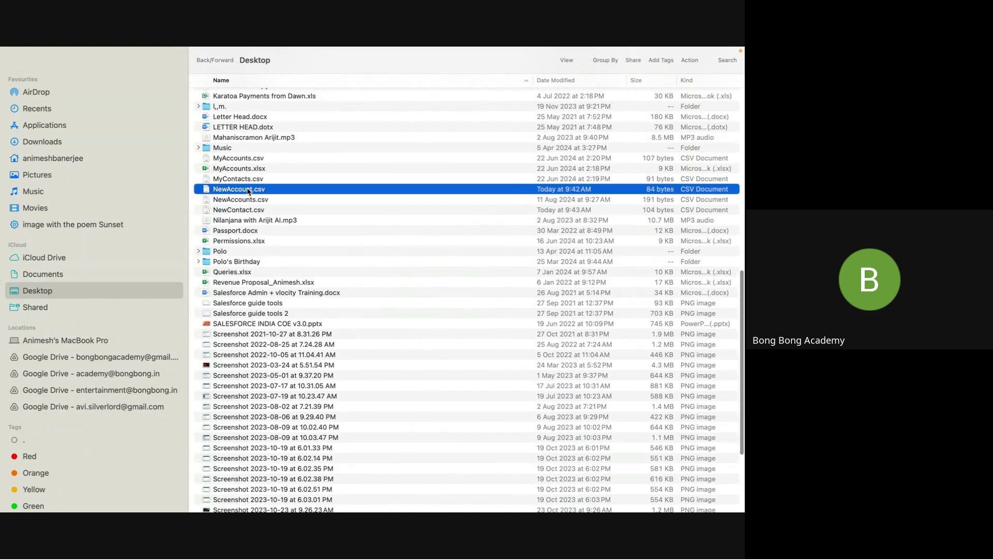
right_click(248, 191)
mouse_move(331, 205)
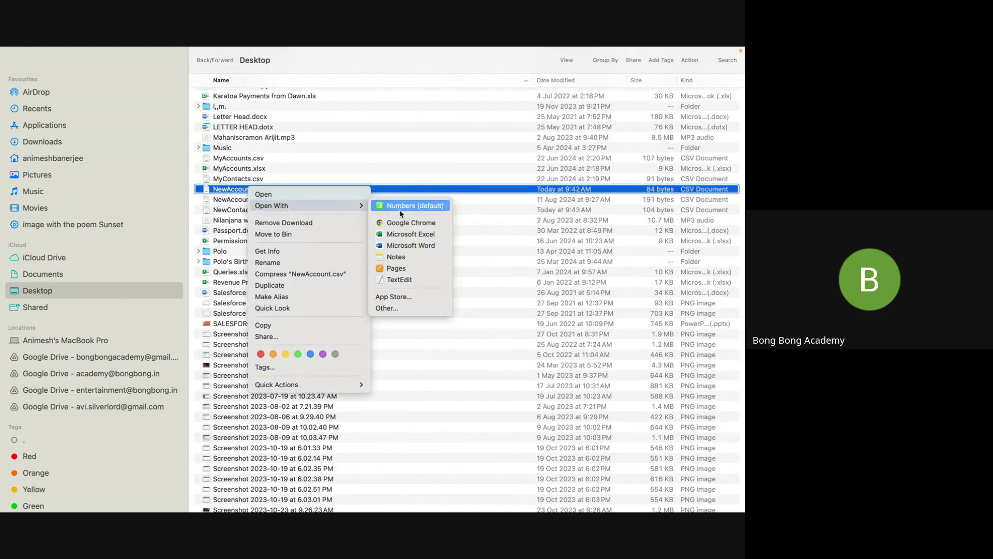
click(404, 234)
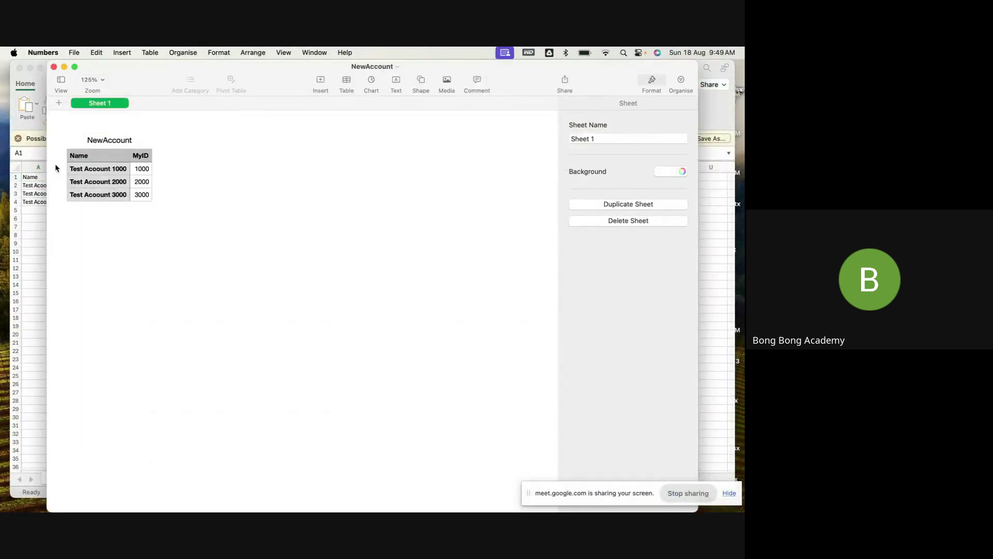
click(53, 67)
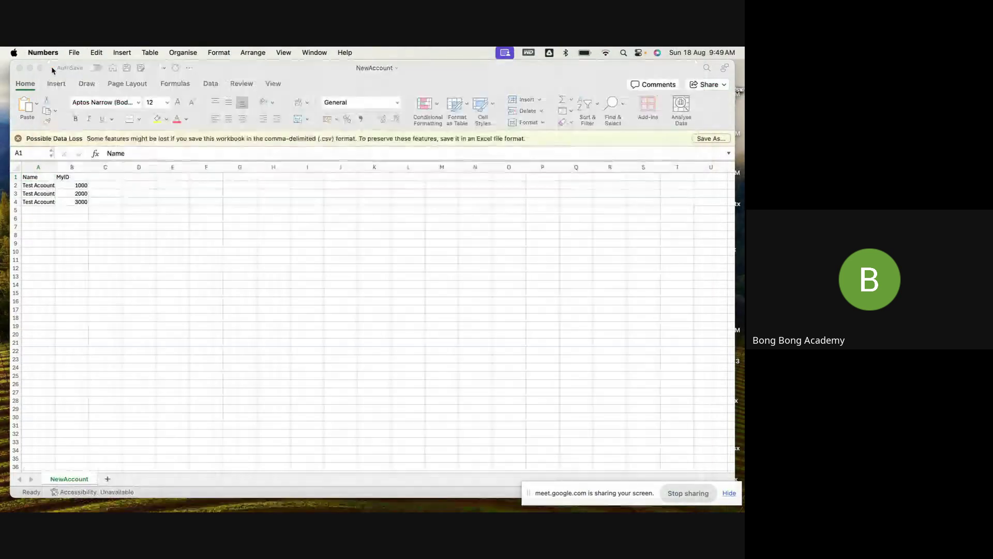
Fit column A to its contents and review the account names and MyID values in NewAccount.
double_click(54, 167)
click(82, 178)
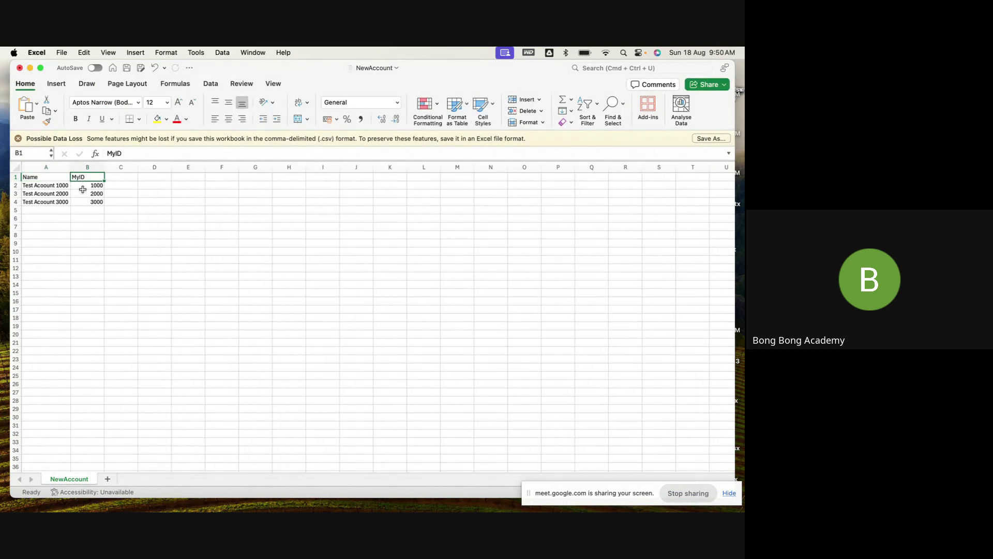
drag(82, 186, 83, 200)
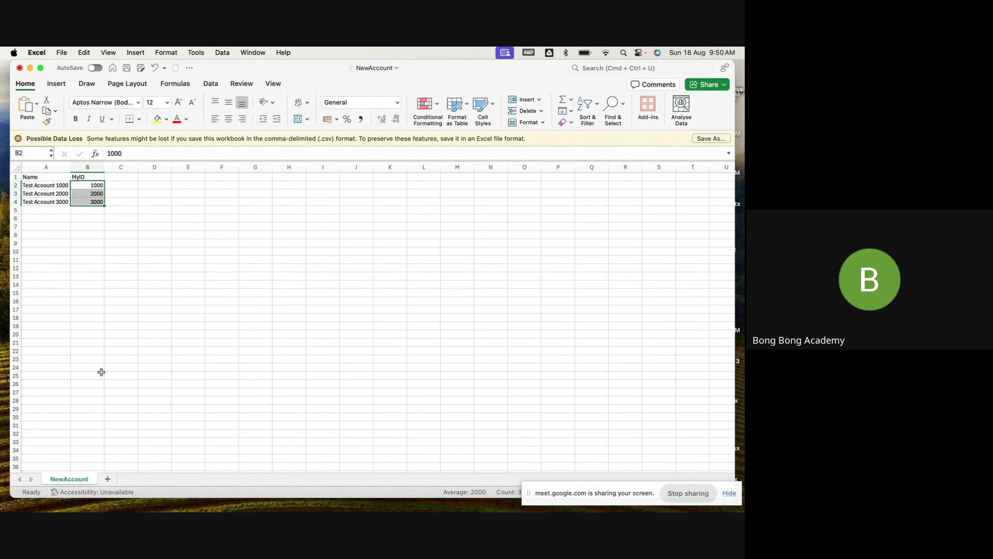
drag(39, 179, 95, 202)
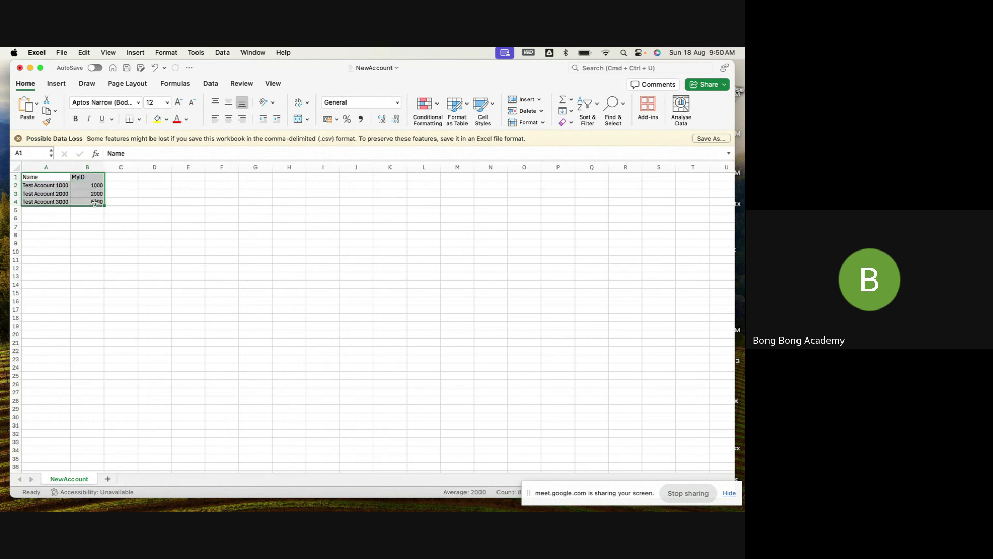
click(95, 230)
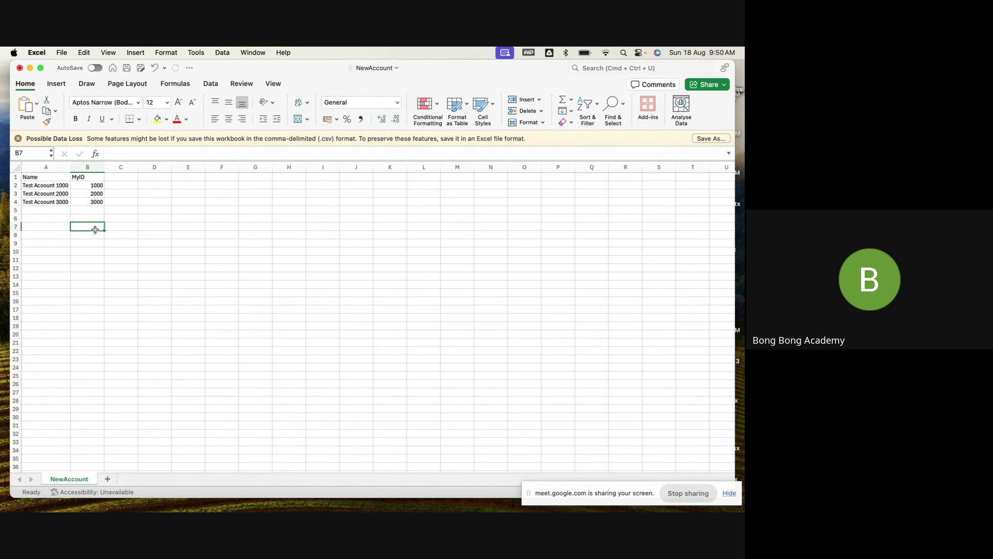
click(88, 179)
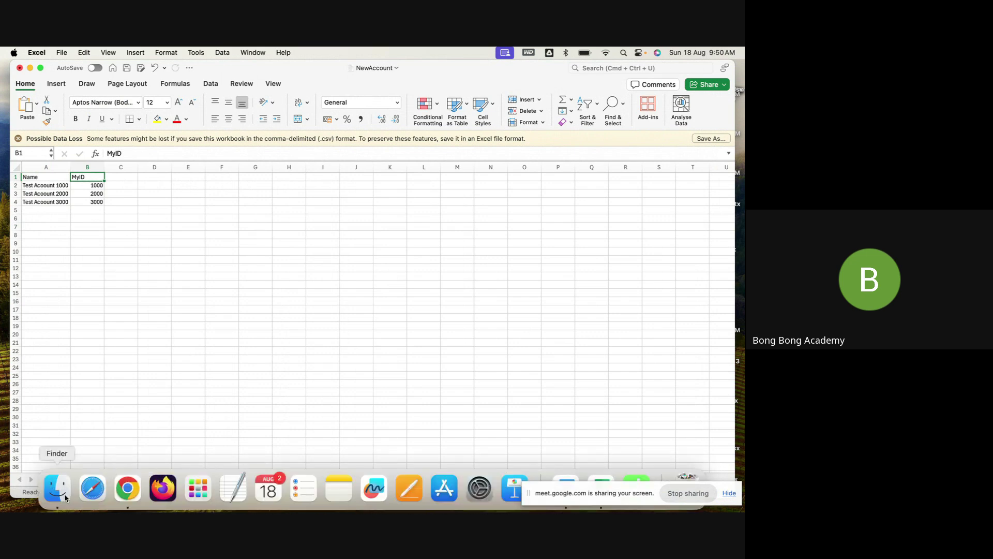
Open NewContact.csv from the Desktop folder in Microsoft Excel.
click(65, 495)
click(246, 211)
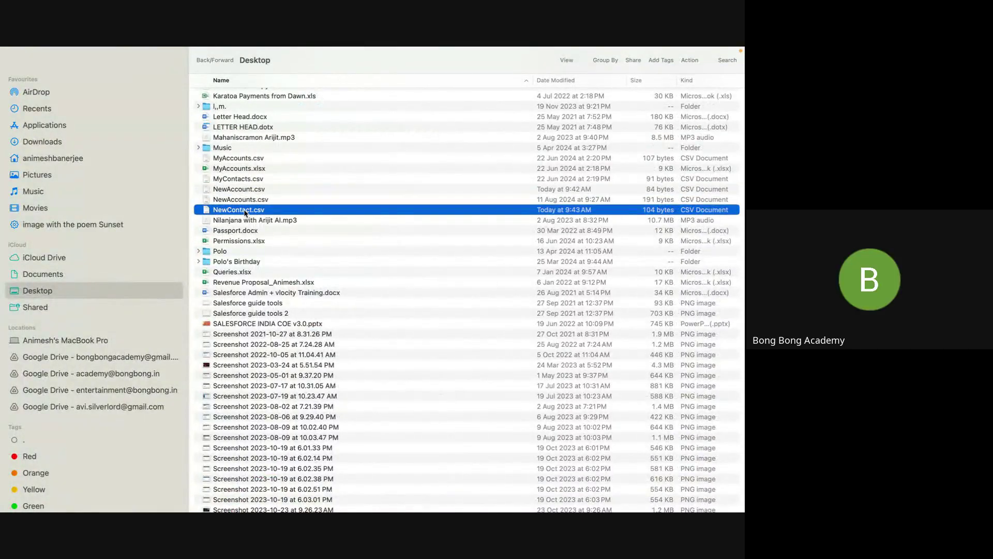
right_click(246, 211)
mouse_move(304, 227)
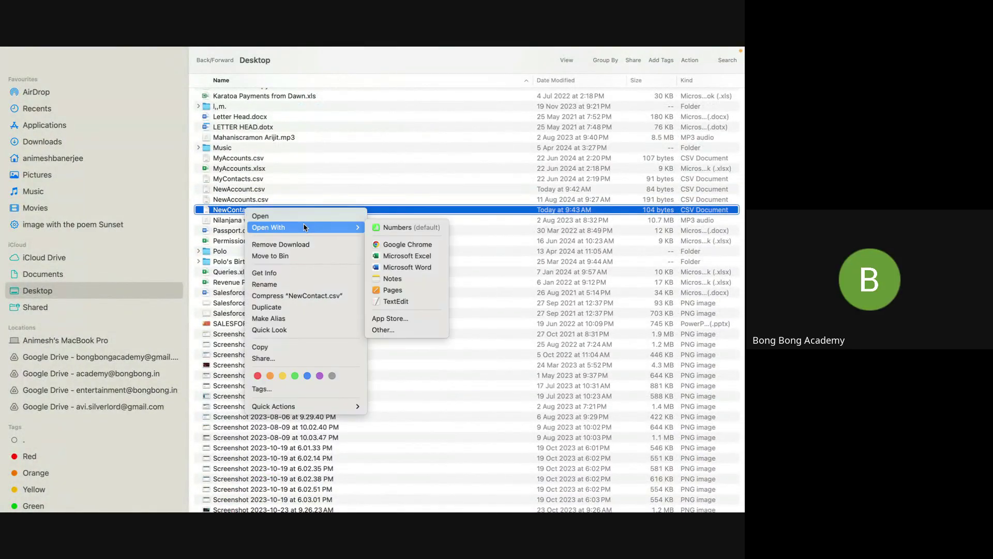
click(395, 256)
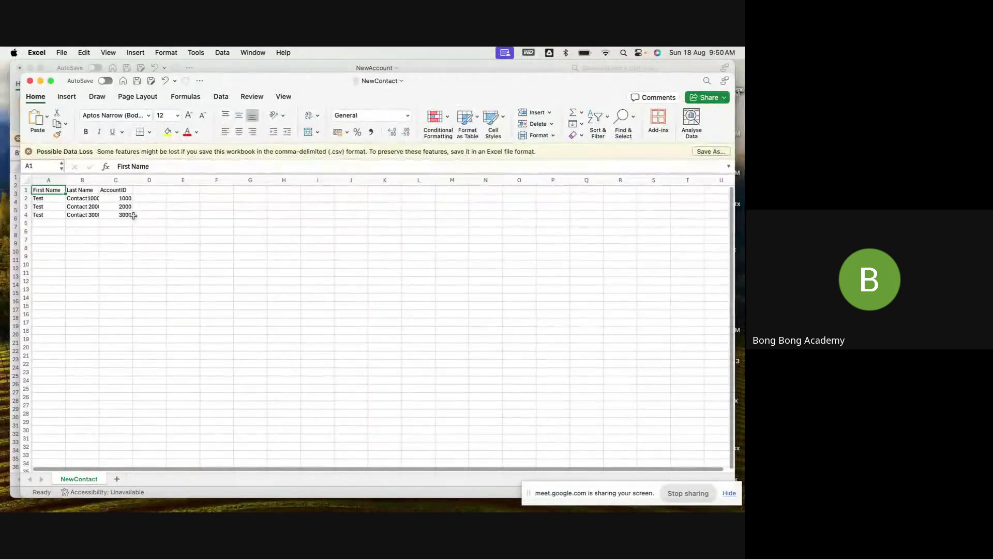
Fit the Last Name column to its contents and review the AccountID value of each contact.
drag(98, 179, 100, 179)
double_click(99, 179)
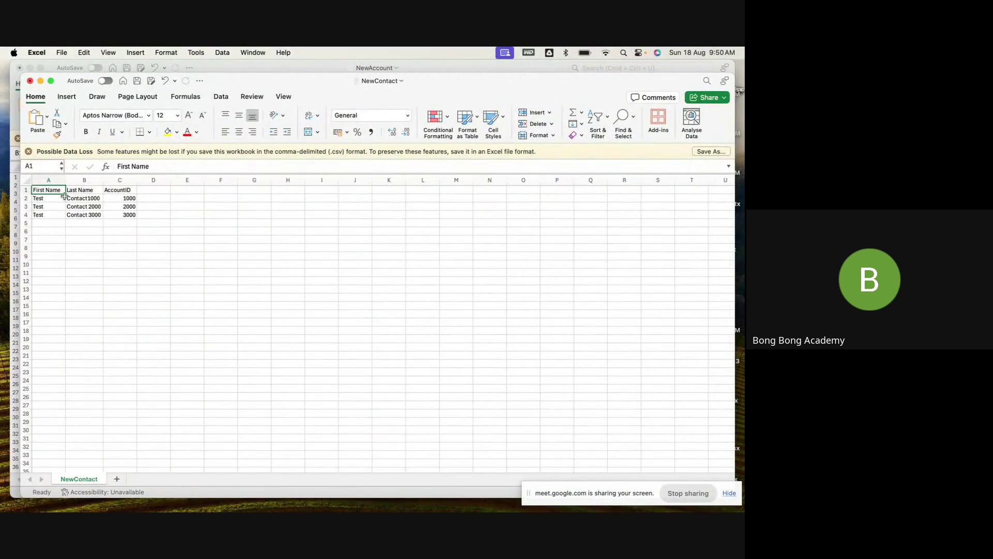
click(120, 191)
click(119, 199)
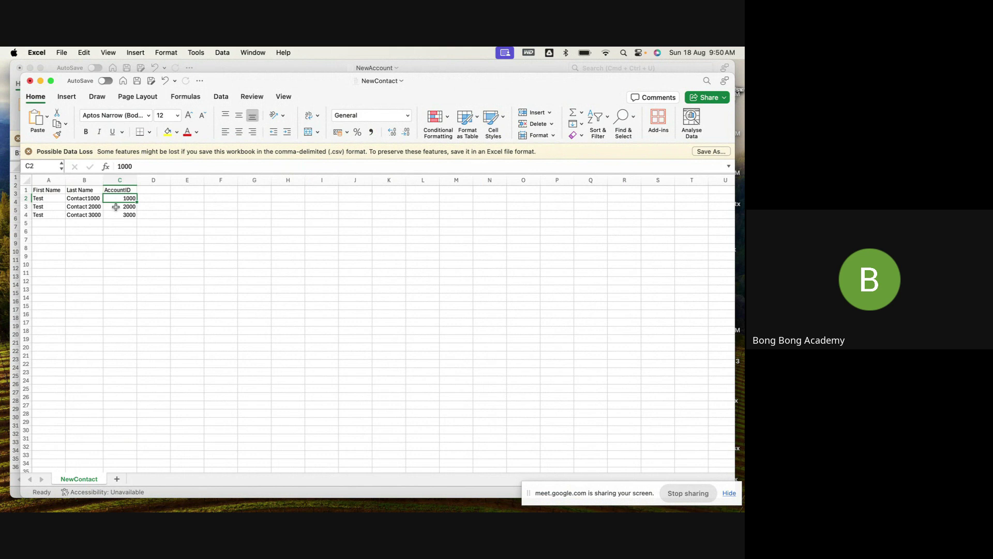
click(116, 207)
click(116, 213)
click(117, 200)
Switch to Chrome, open Workbench in a new tab and log in with Salesforce, agreeing to the terms of service.
click(128, 492)
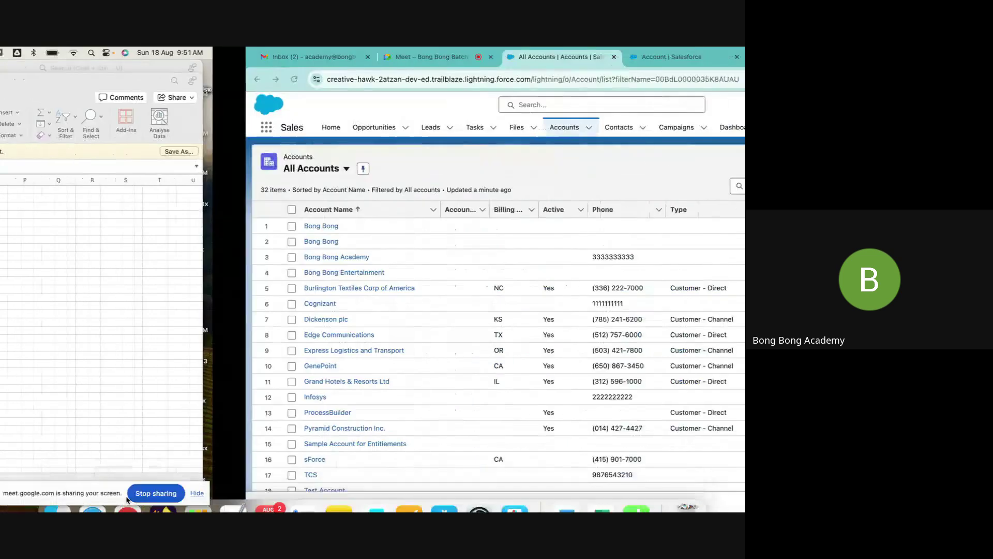
click(433, 60)
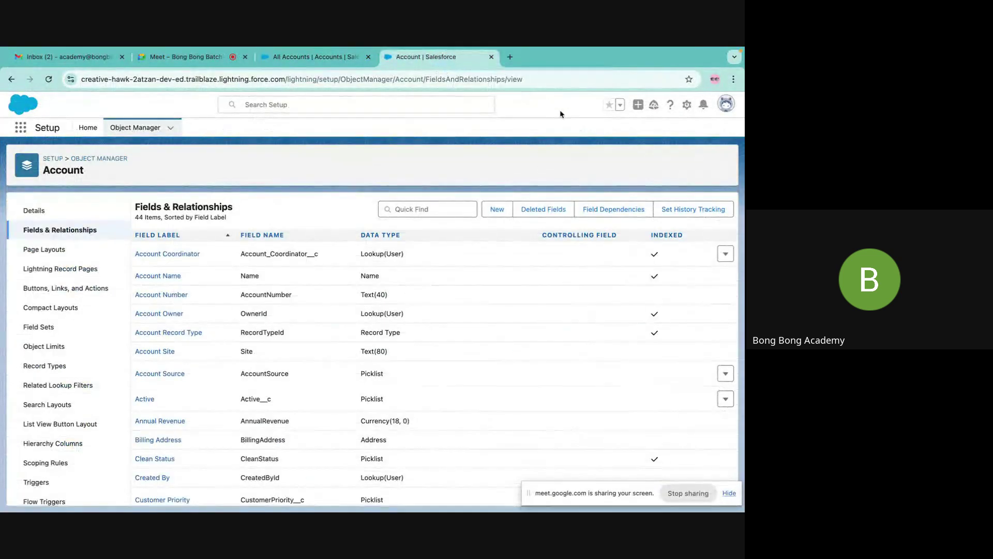
click(510, 57)
text(wo)
key(Return)
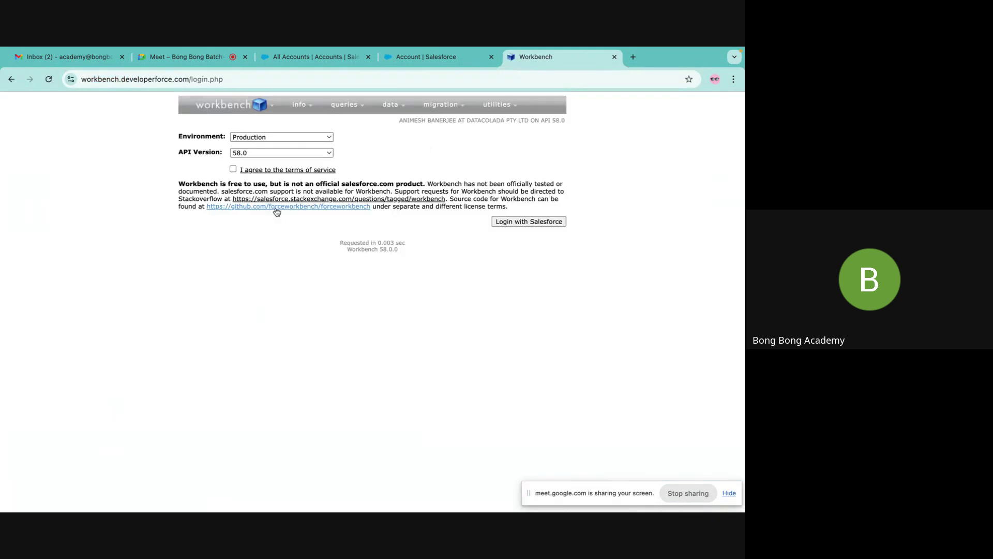
click(233, 169)
click(546, 222)
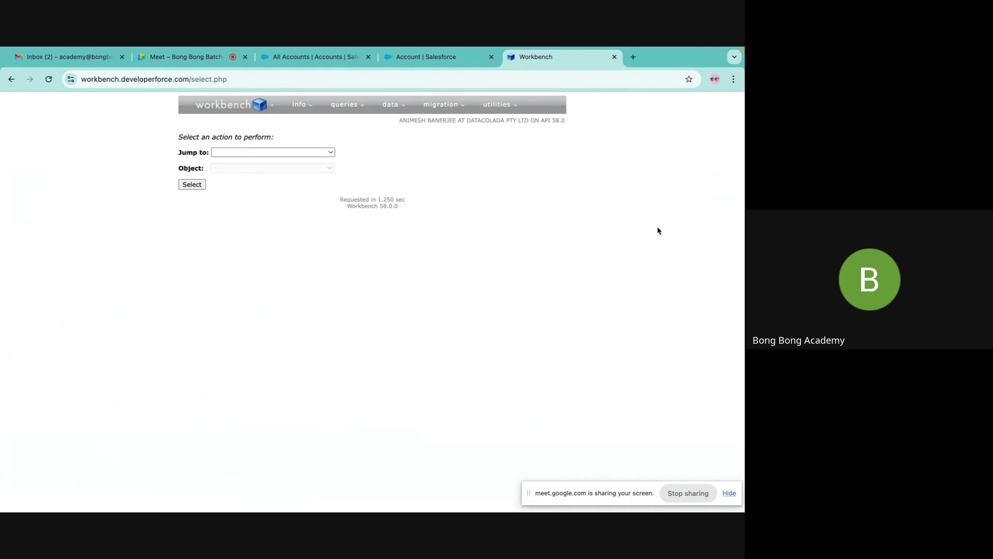
Start a data insert from file for the Account object and upload NewAccount.csv from the Desktop.
mouse_move(390, 106)
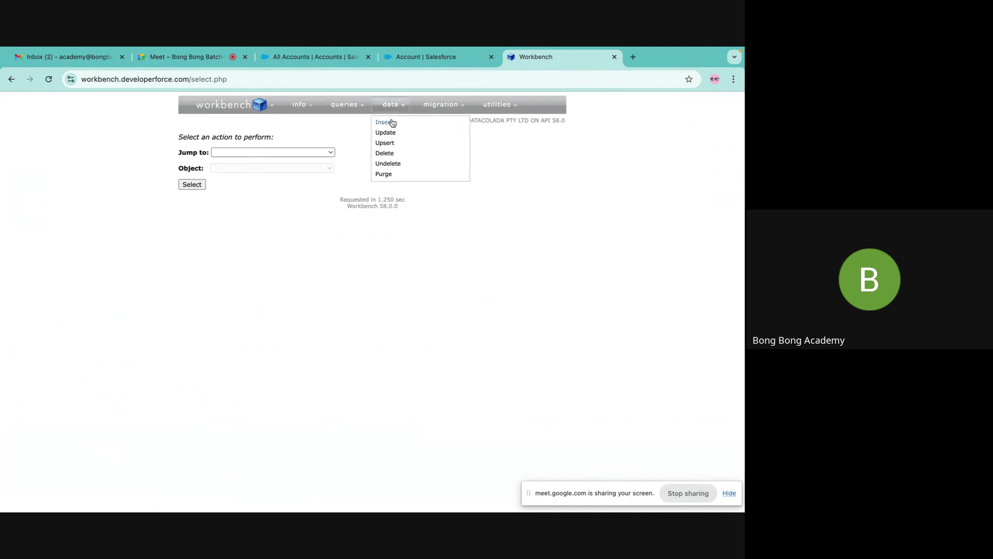
click(390, 123)
click(217, 221)
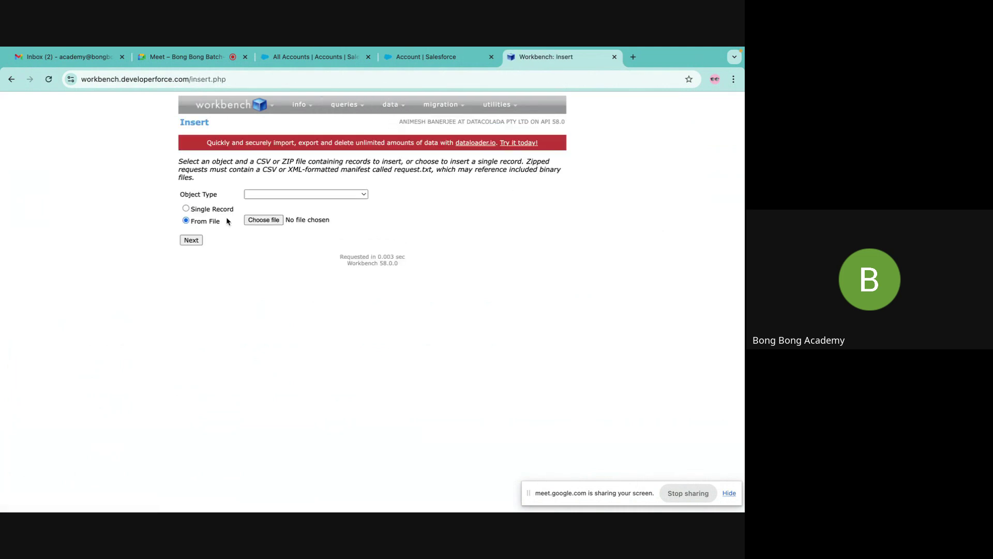
click(270, 194)
click(264, 207)
click(261, 219)
click(202, 219)
click(666, 380)
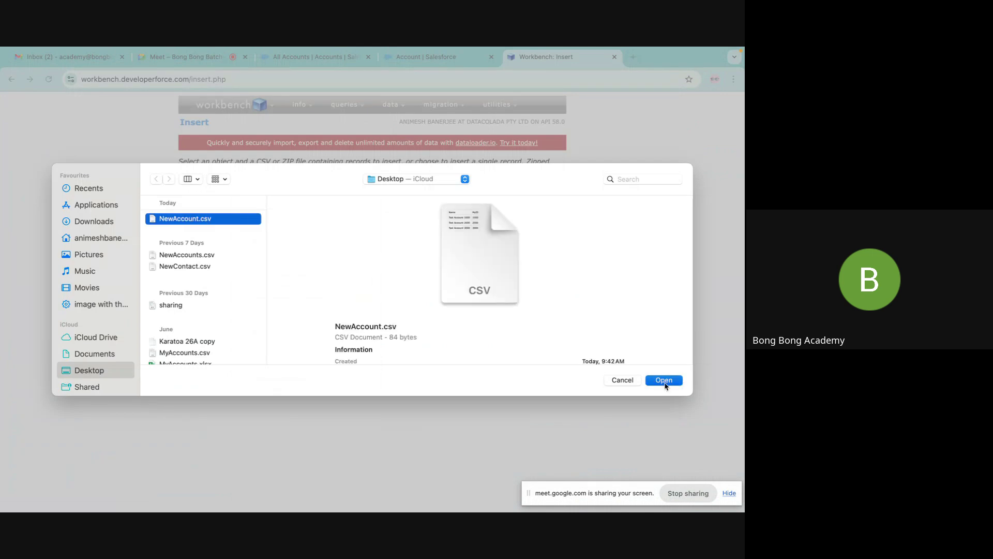
click(192, 241)
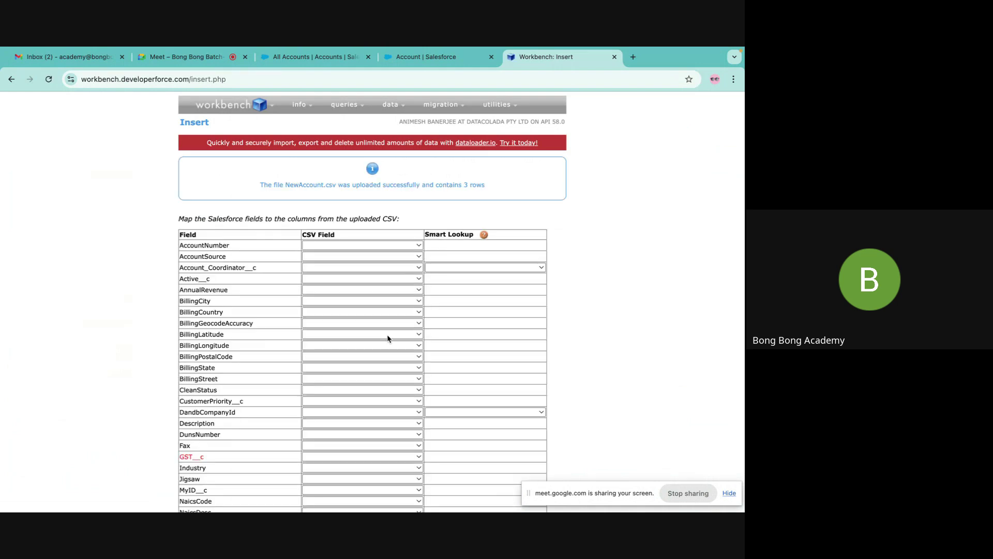
Map the GST__c and MyID__c account fields to the MyID column and the Name field to the Name column.
scroll(387, 331, down, 3)
click(337, 406)
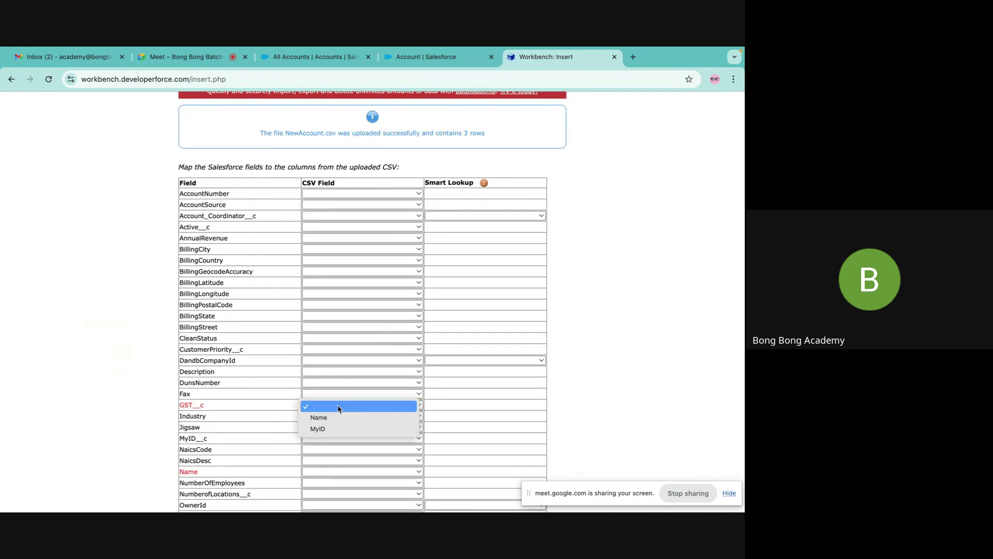
click(325, 428)
click(313, 472)
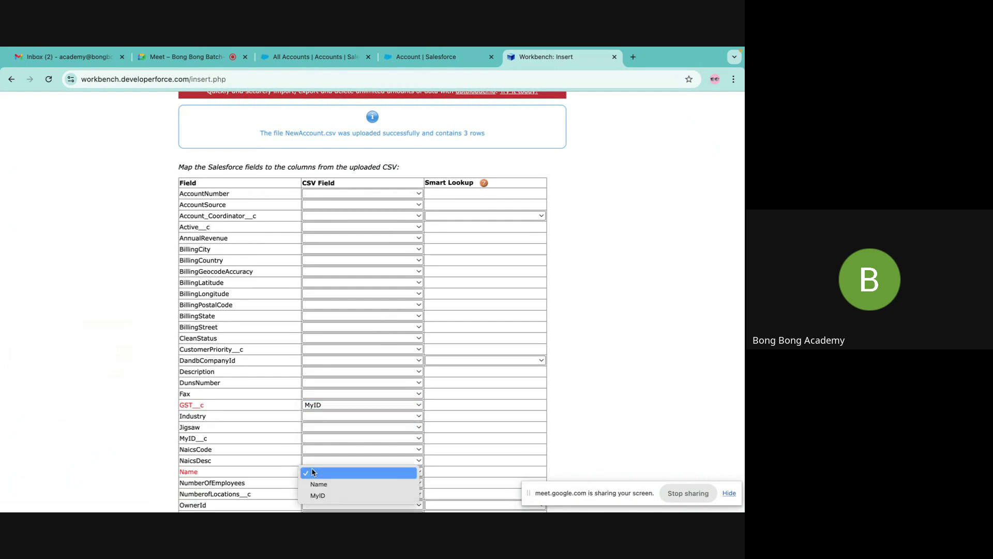
click(317, 484)
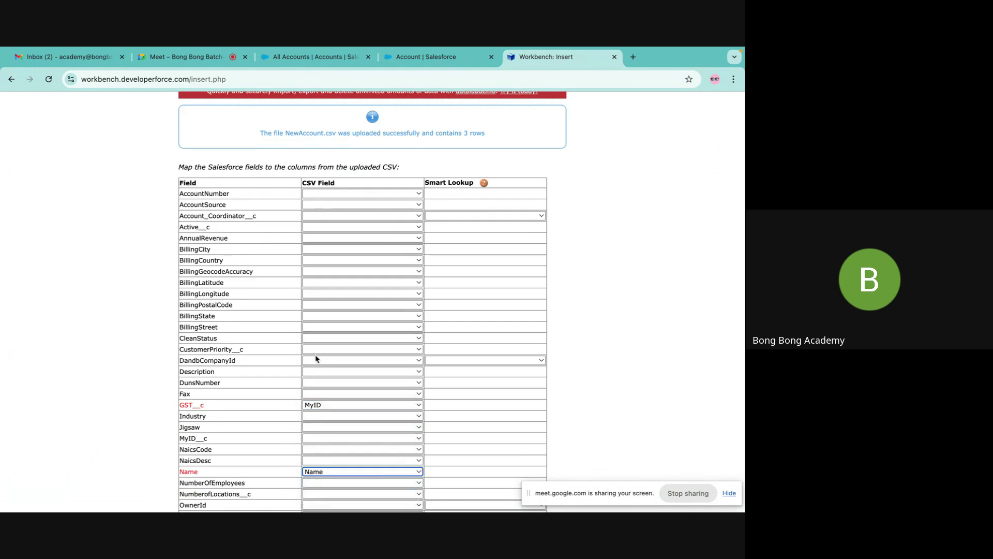
scroll(317, 337, down, 2)
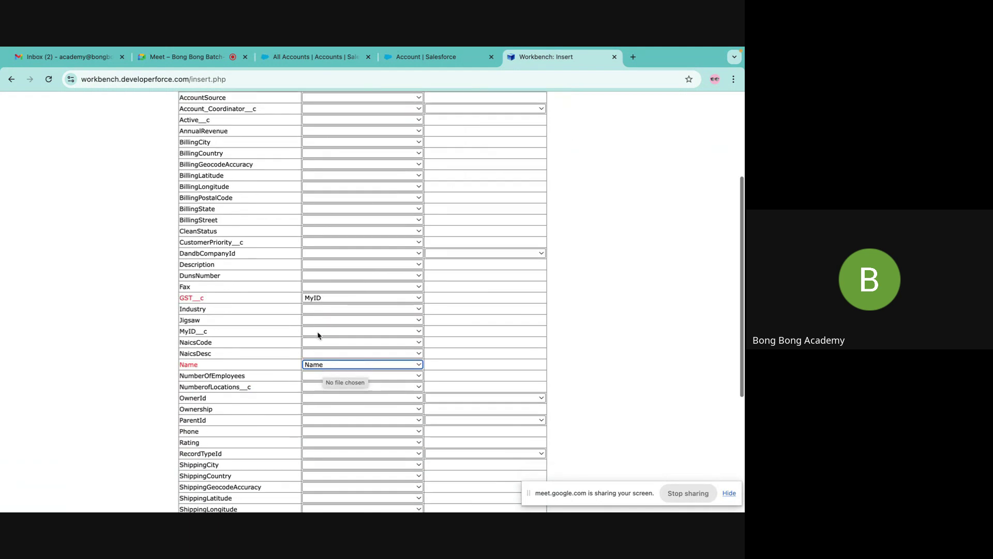
click(318, 334)
click(324, 361)
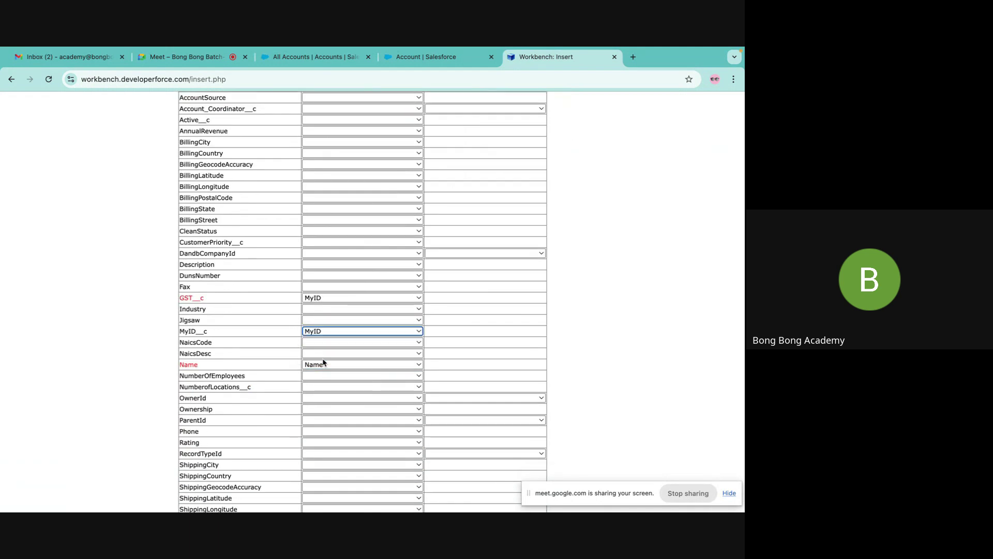
Submit the account field mappings, check the MyID__c mapping and confirm the insert.
scroll(318, 362, down, 5)
click(195, 474)
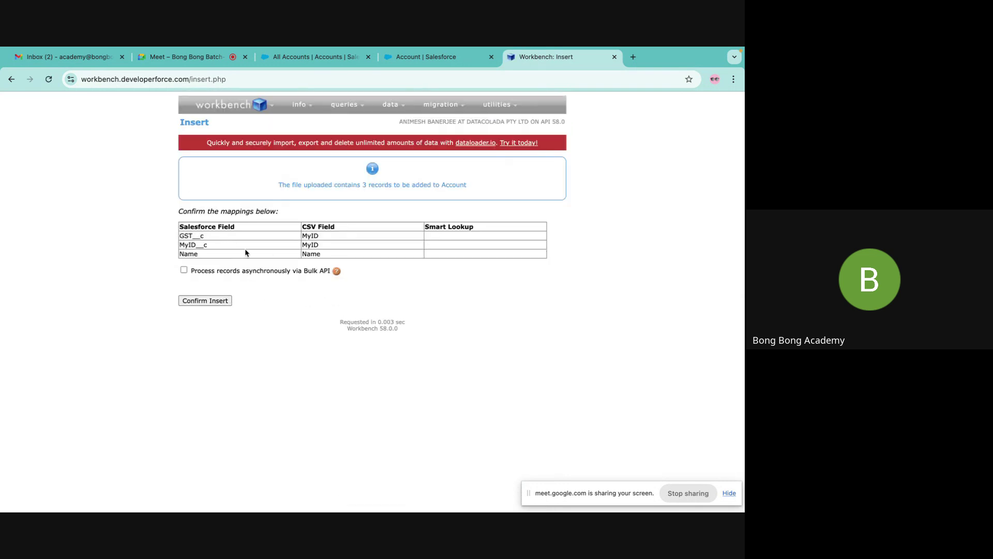
double_click(180, 244)
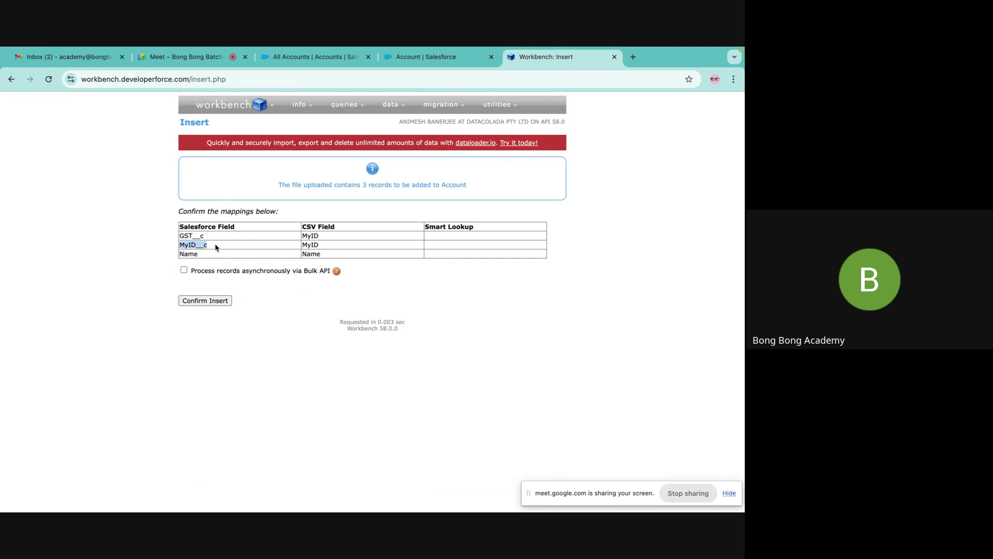
double_click(308, 245)
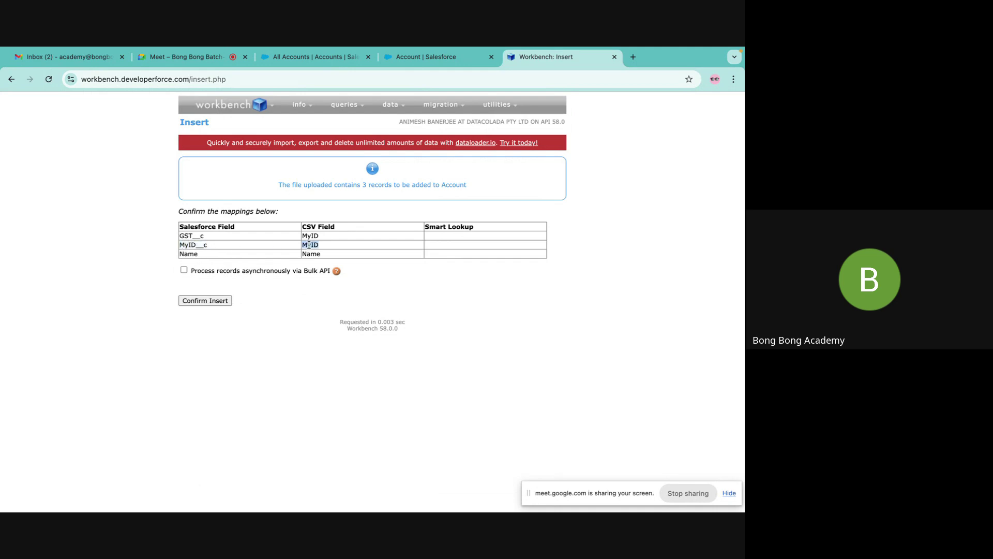
click(203, 298)
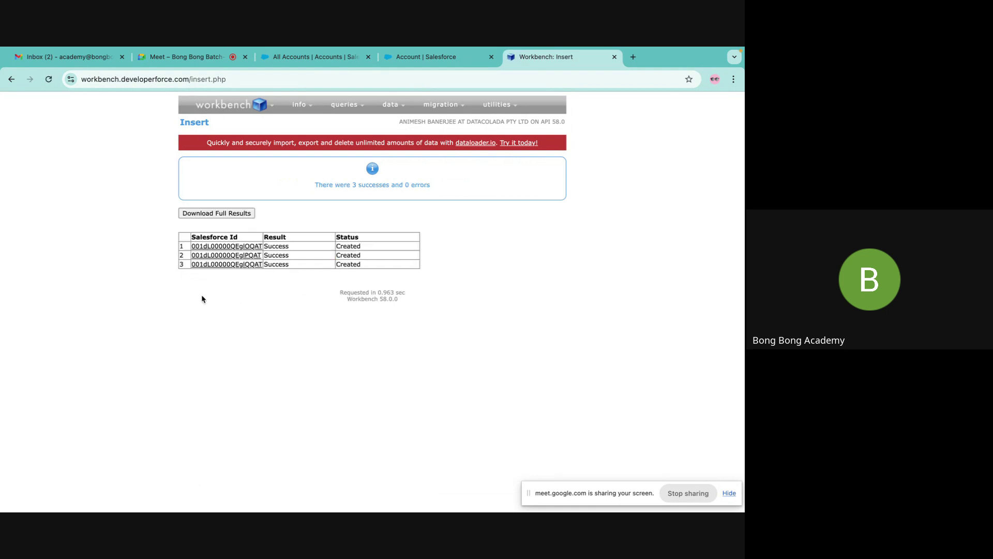
Start another data insert with Contact as the object type.
mouse_move(390, 104)
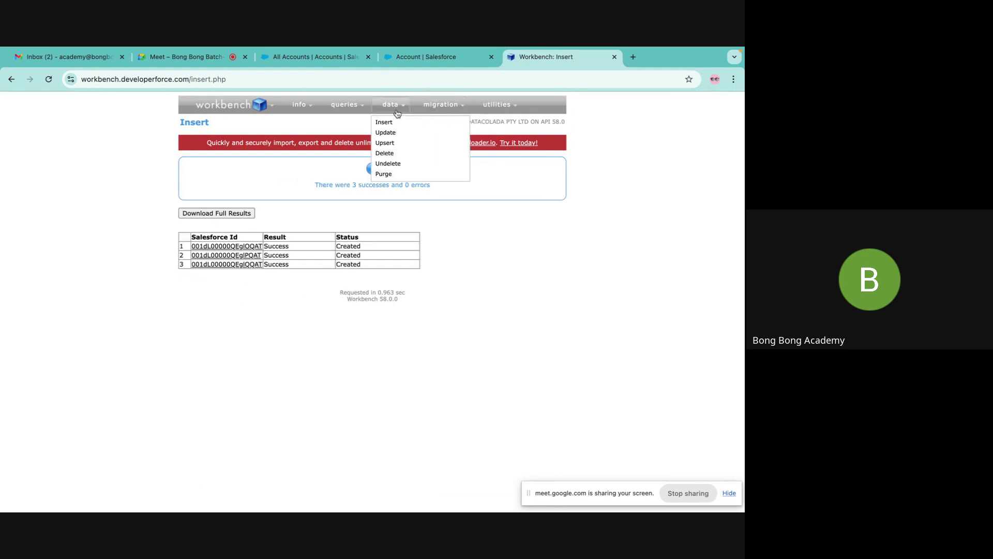
click(385, 123)
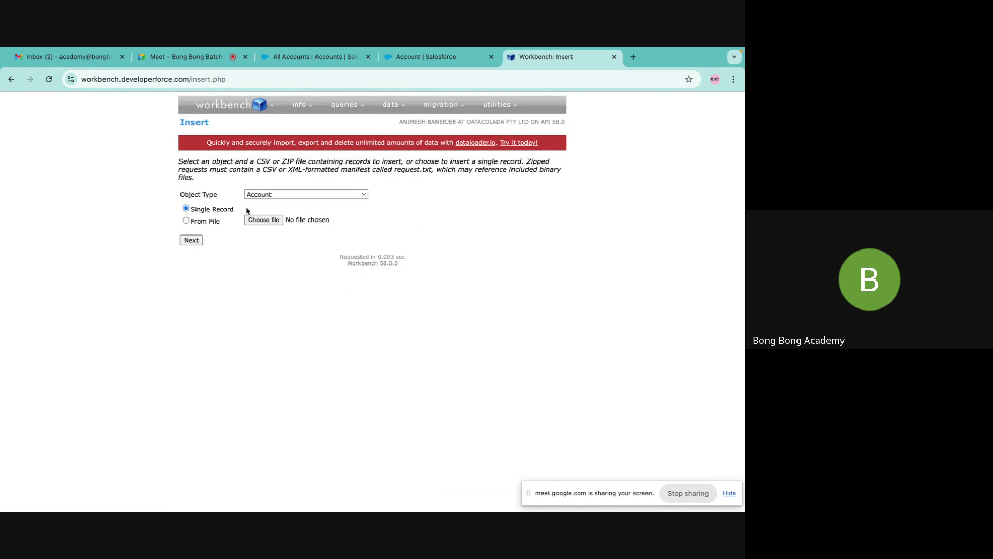
click(290, 194)
scroll(285, 314, down, 5)
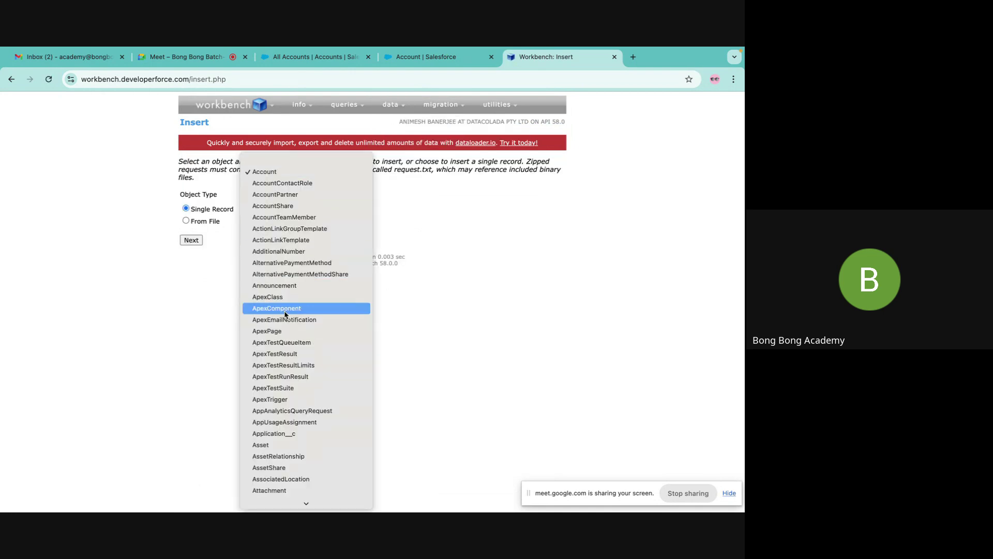
scroll(285, 314, down, 15)
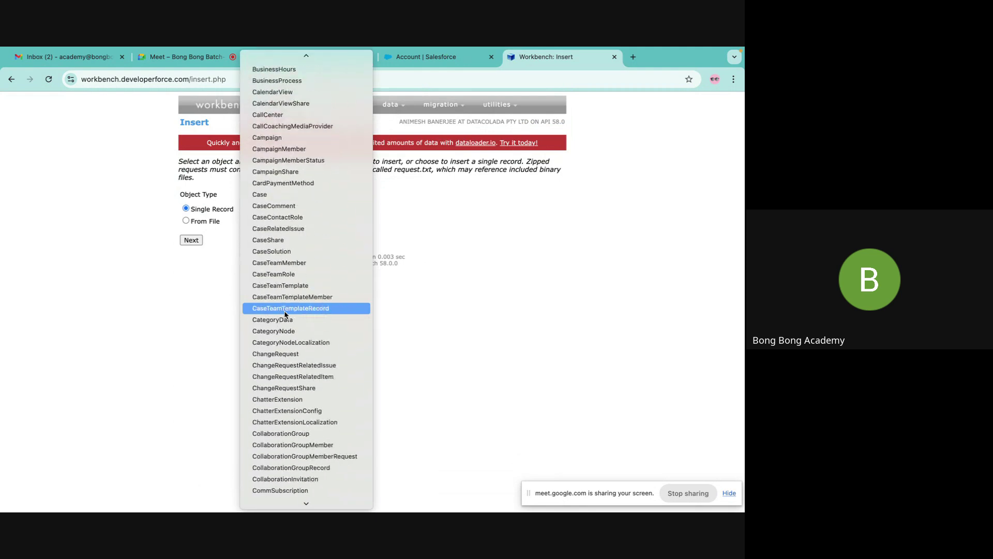
scroll(285, 314, down, 5)
click(285, 317)
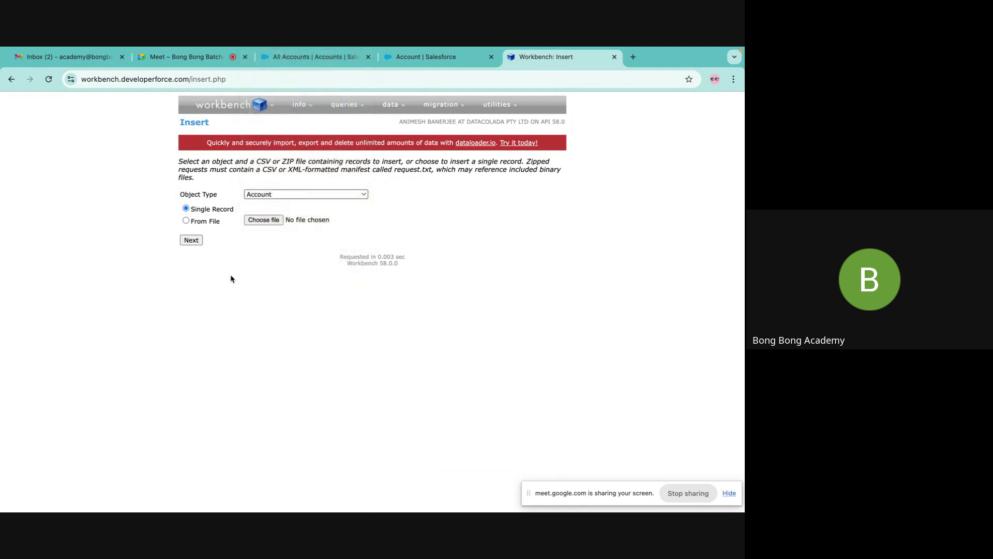
Set the contact insert to load from file and upload NewContact.csv from the Desktop.
click(212, 223)
click(272, 221)
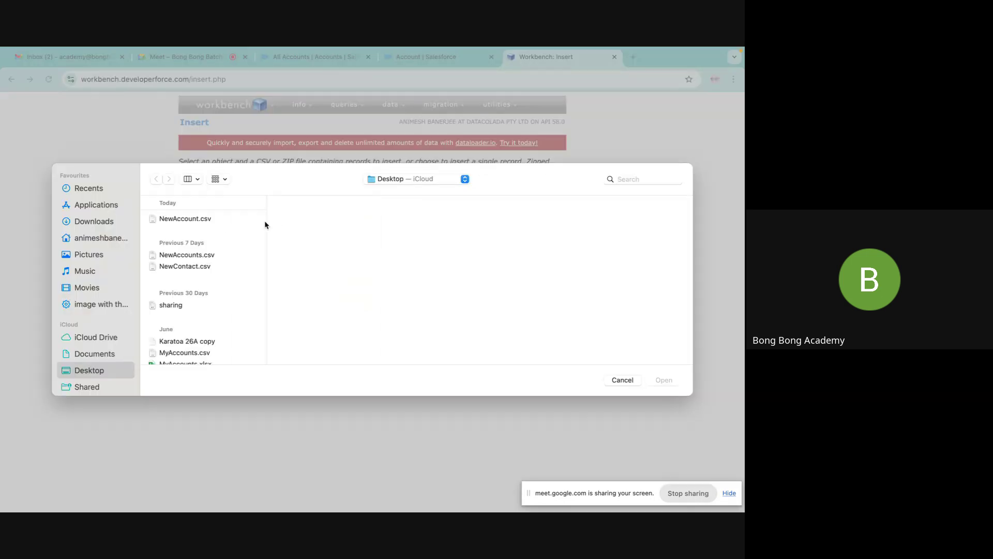
click(184, 265)
click(657, 381)
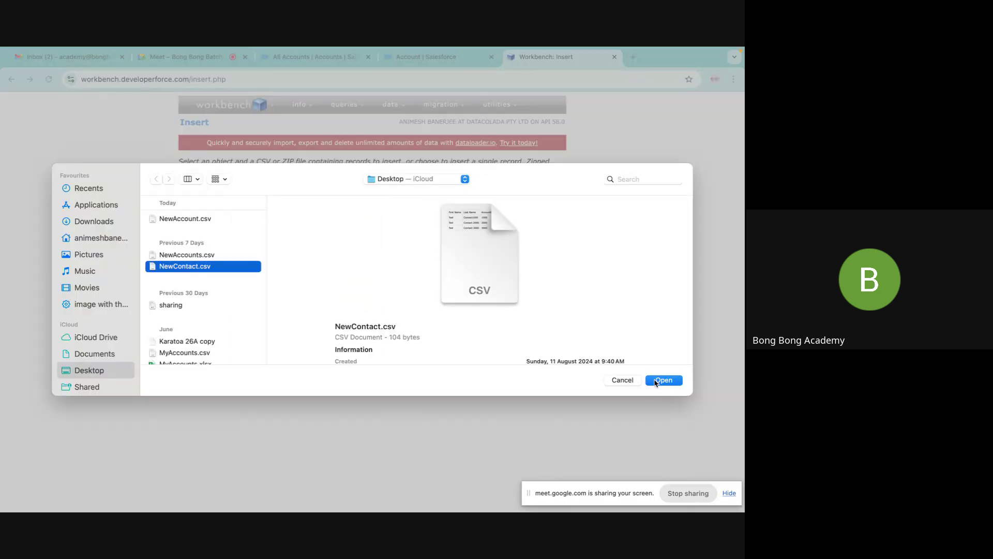
click(191, 240)
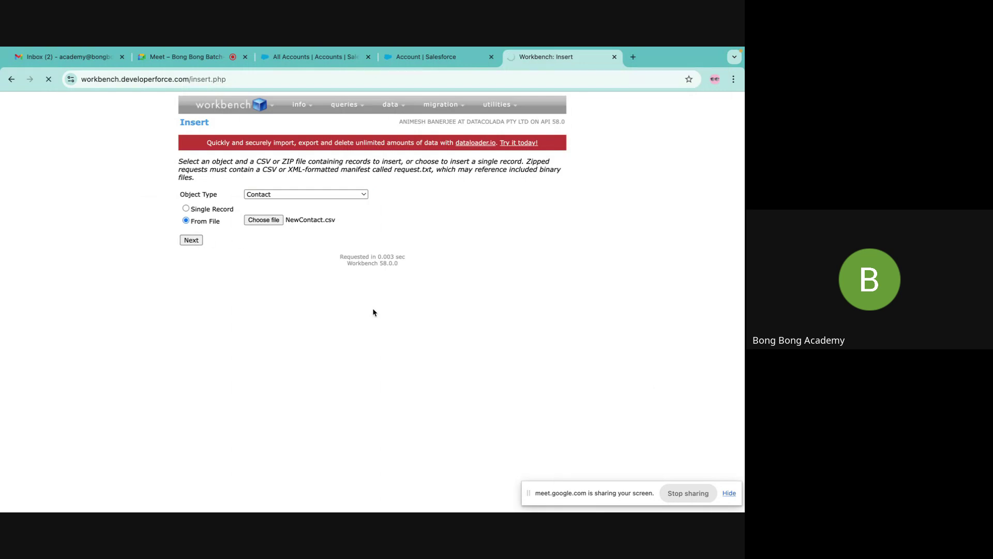
Map the LastName contact field to the Last Name column and FirstName to the First Name column.
scroll(373, 309, down, 2)
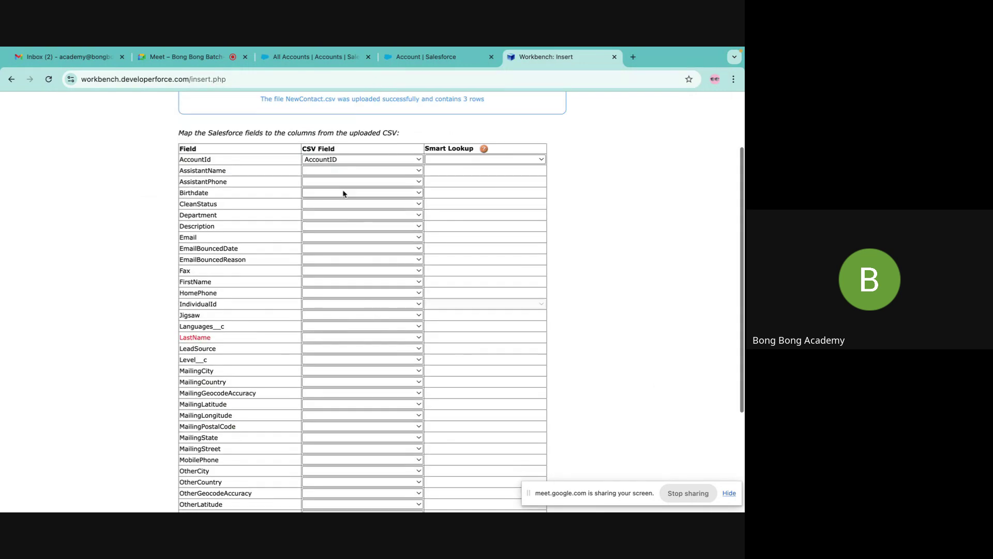
click(334, 337)
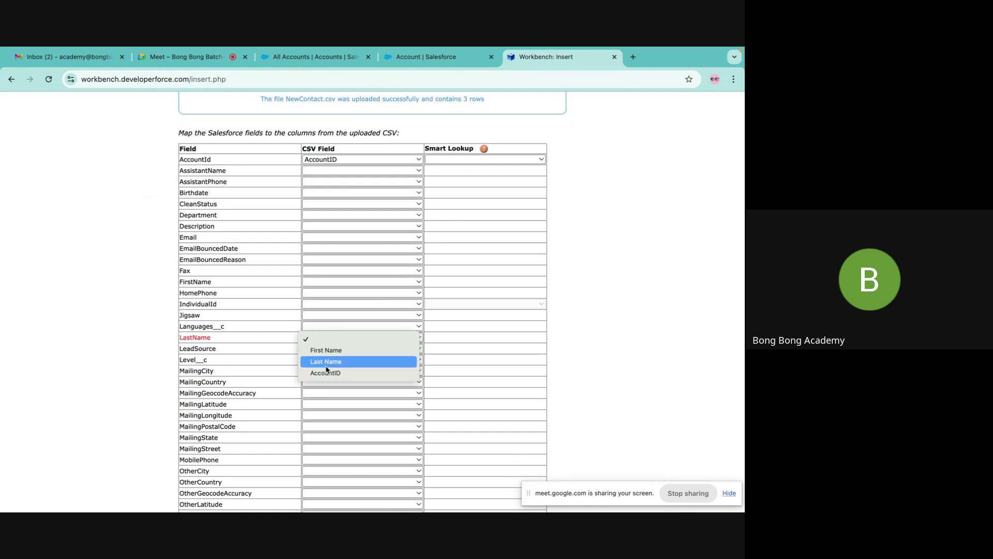
click(326, 363)
click(321, 282)
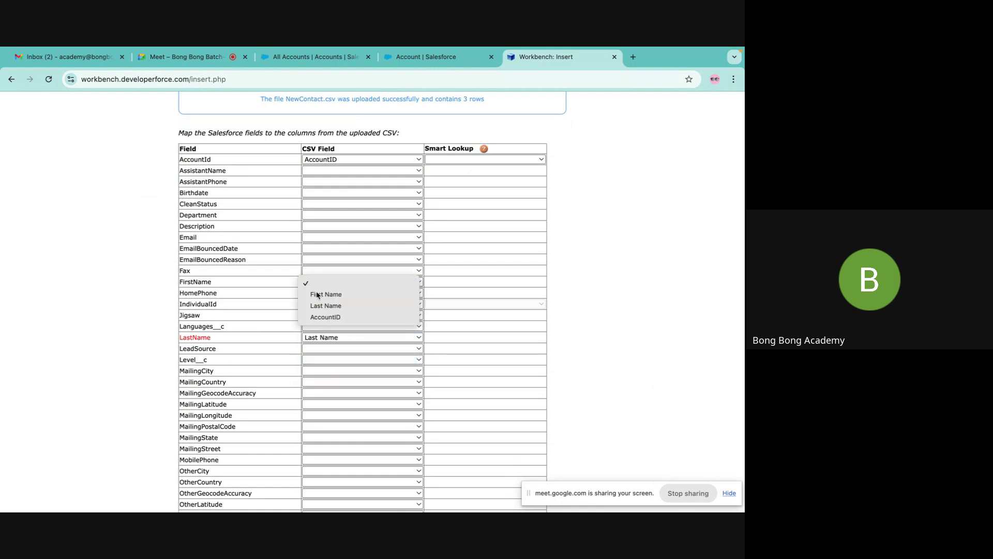
click(317, 295)
Set the Smart Lookup of AccountId to Account.MyID__c, keeping AccountID as its CSV column.
click(466, 160)
click(460, 175)
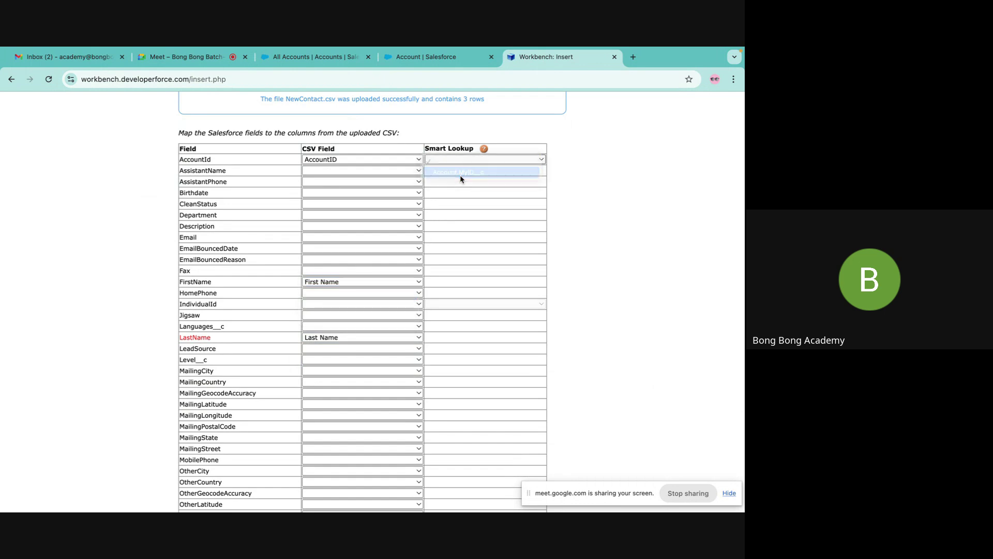
drag(429, 149, 472, 145)
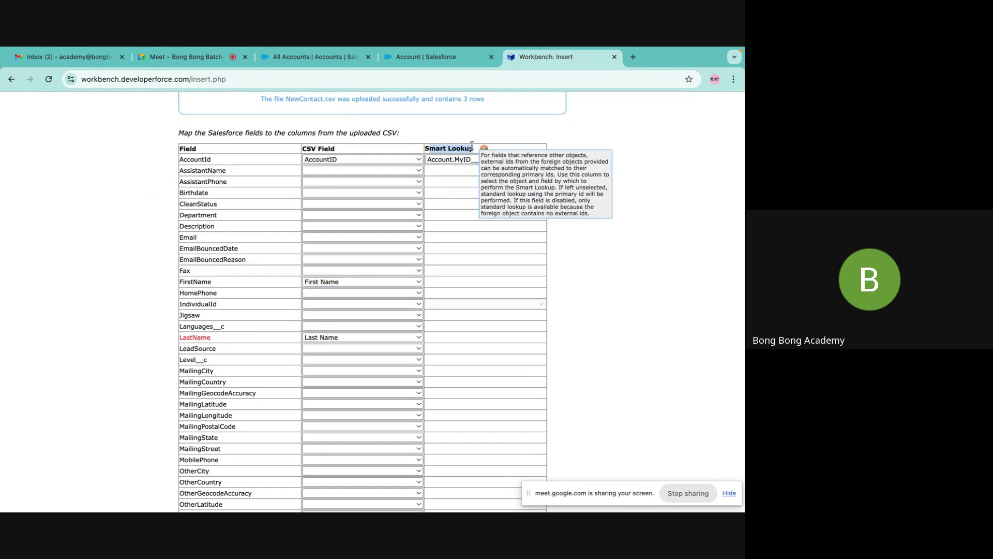
click(457, 217)
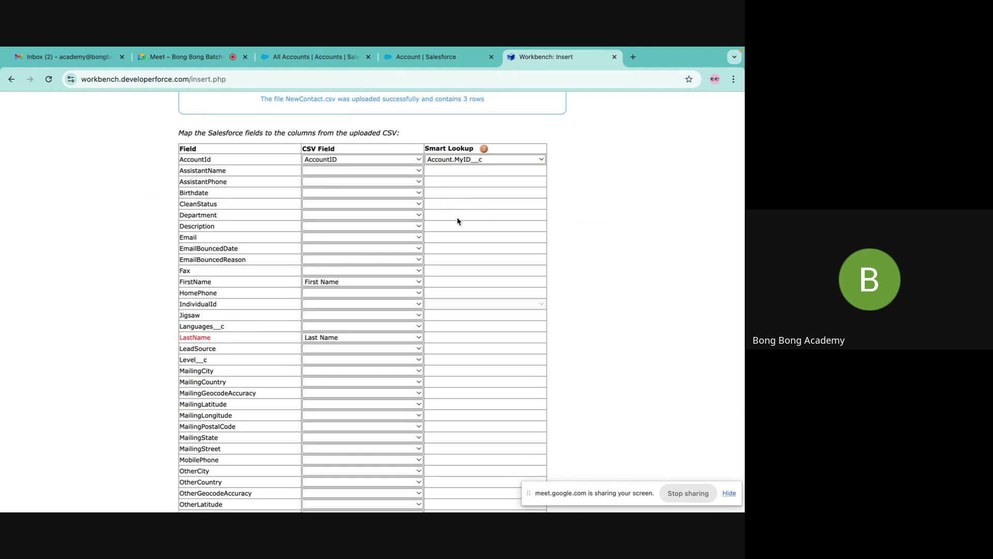
click(315, 159)
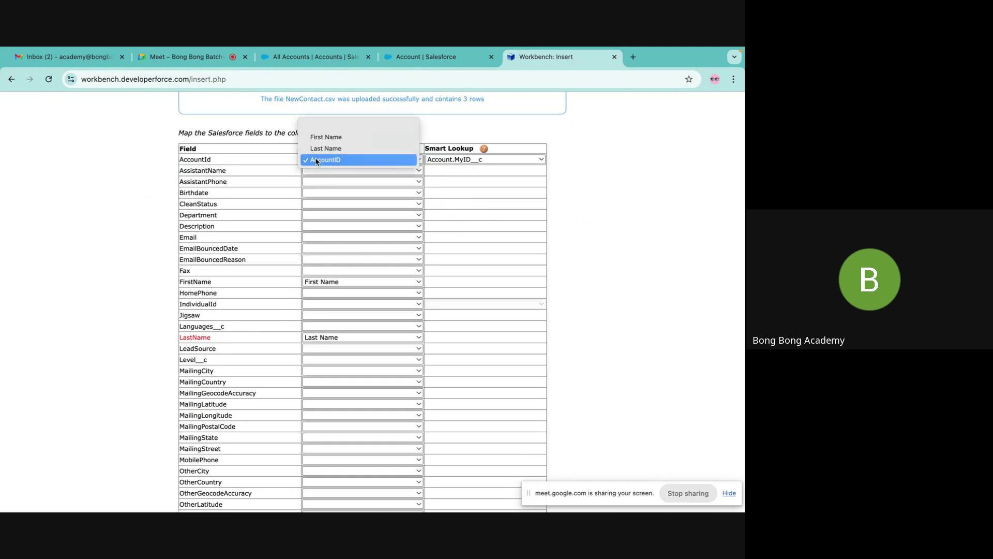
click(315, 160)
Submit the contact field mappings and confirm the insert of the contacts.
scroll(469, 240, down, 3)
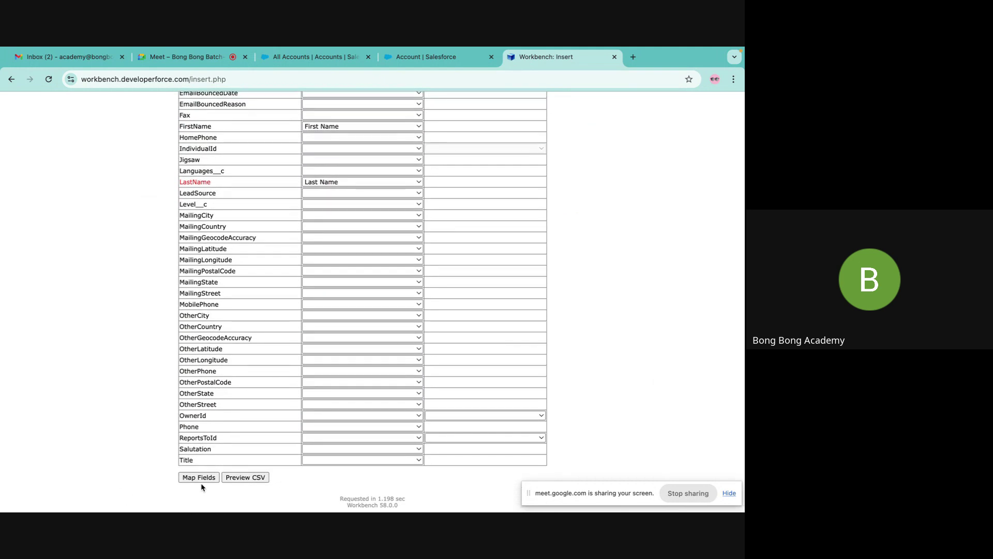
click(199, 478)
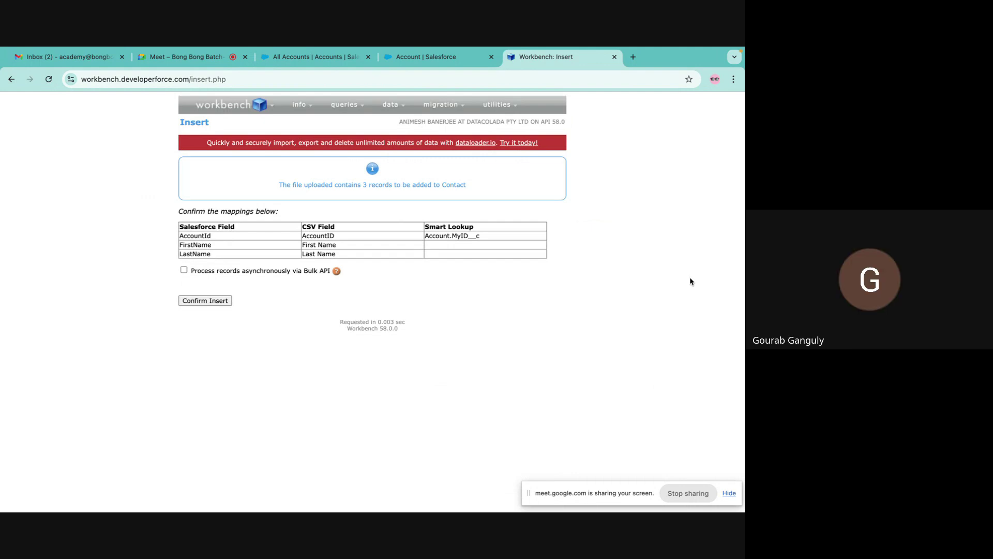
click(205, 300)
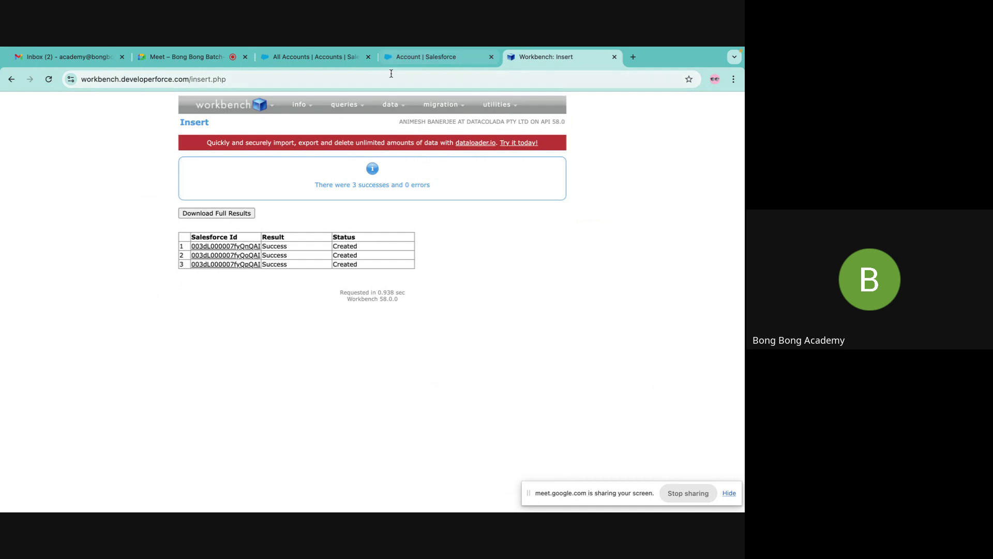
Switch to the Salesforce All Accounts list and open Setup from it.
click(426, 65)
click(310, 57)
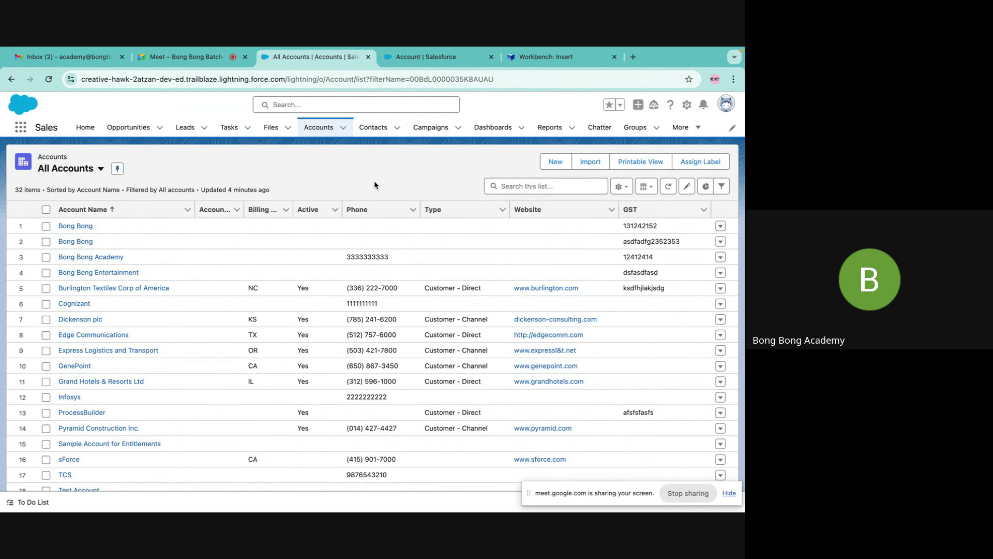
click(209, 57)
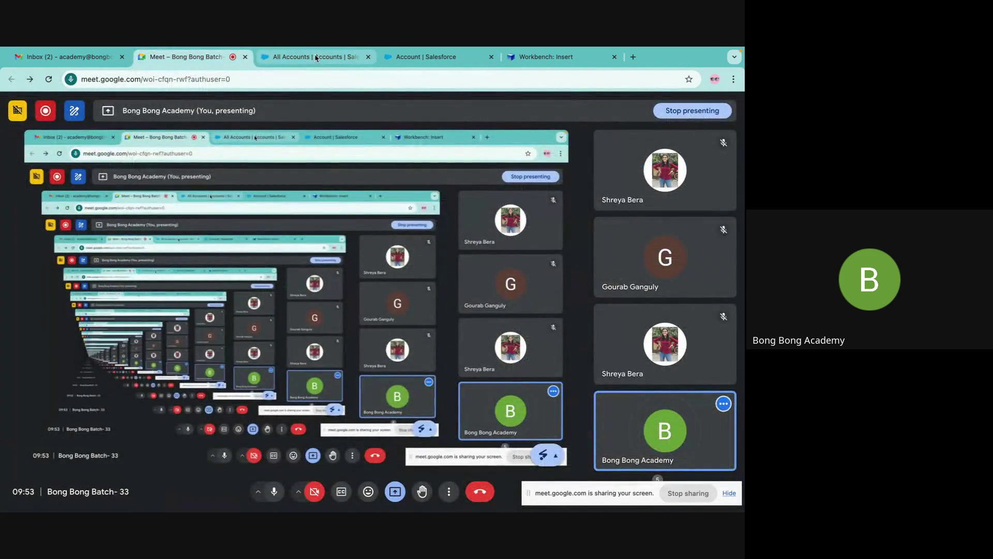
click(317, 58)
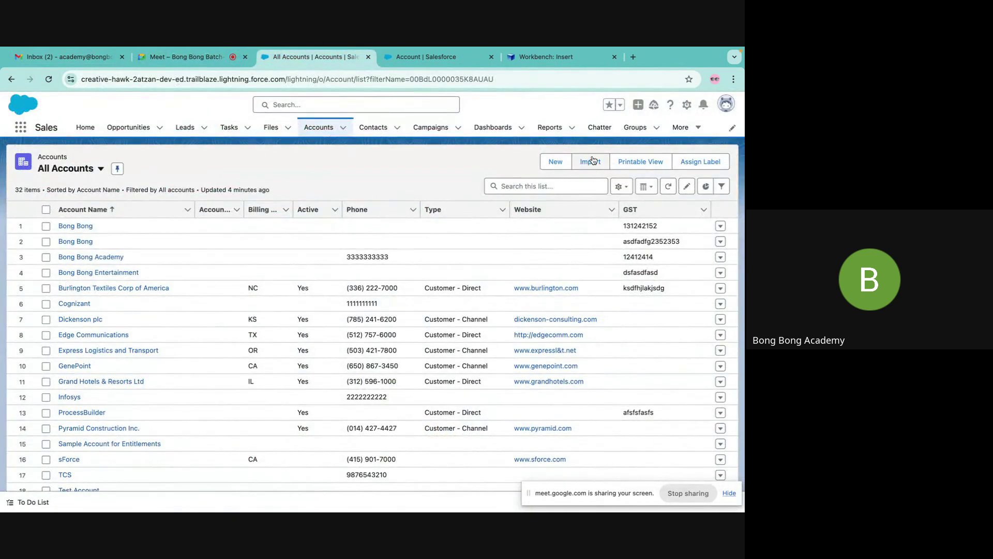
click(688, 104)
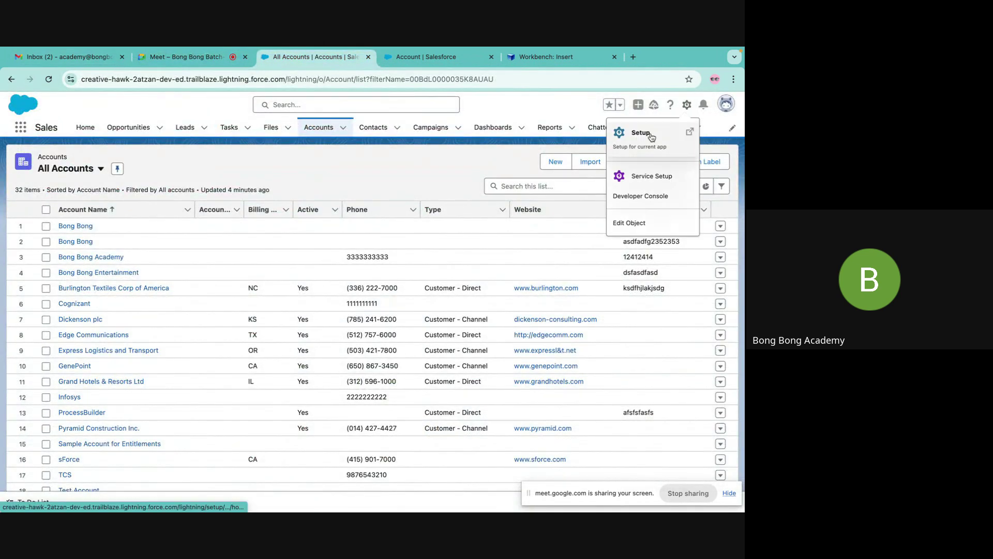
click(632, 135)
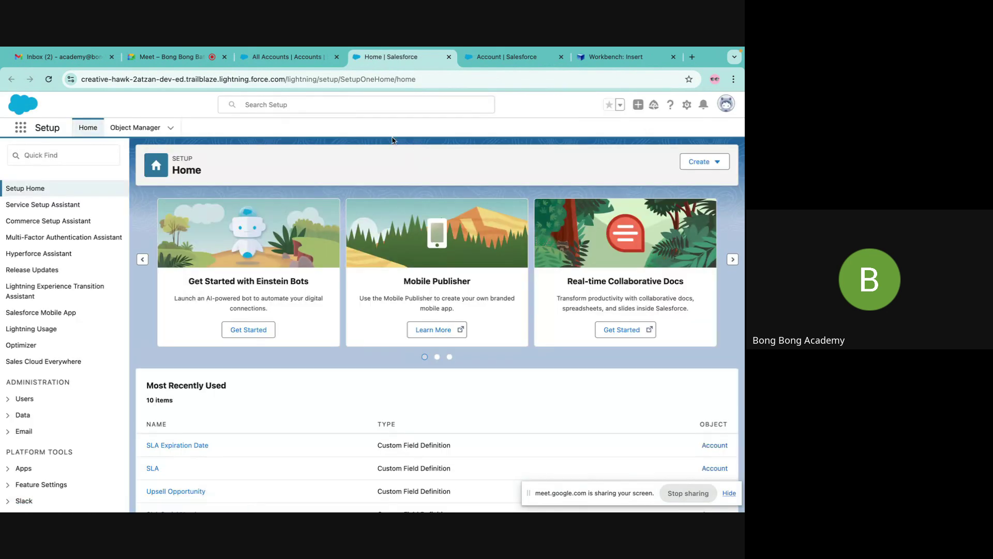
Search Setup for "flow" and open the Flows page to look over the flow definitions.
click(64, 165)
text(flow)
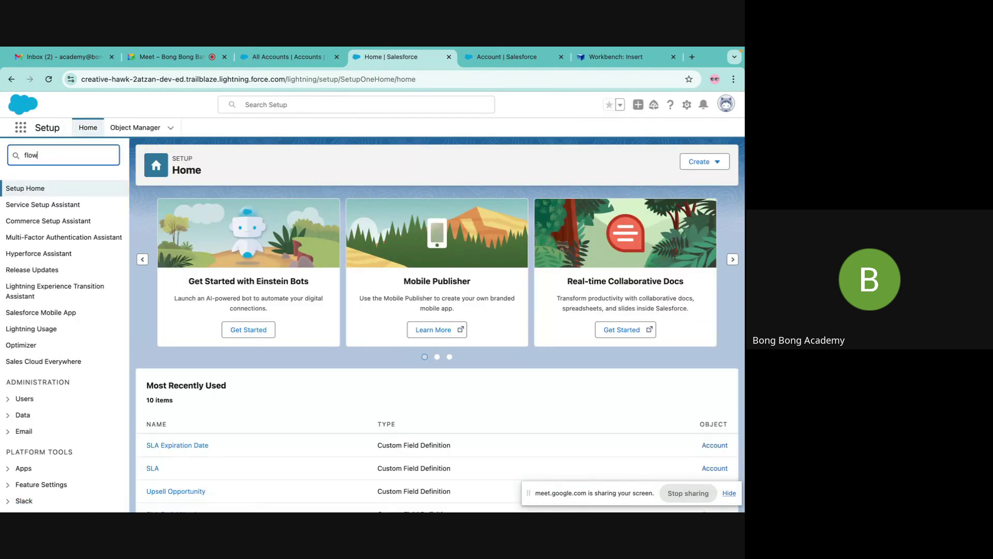
click(37, 318)
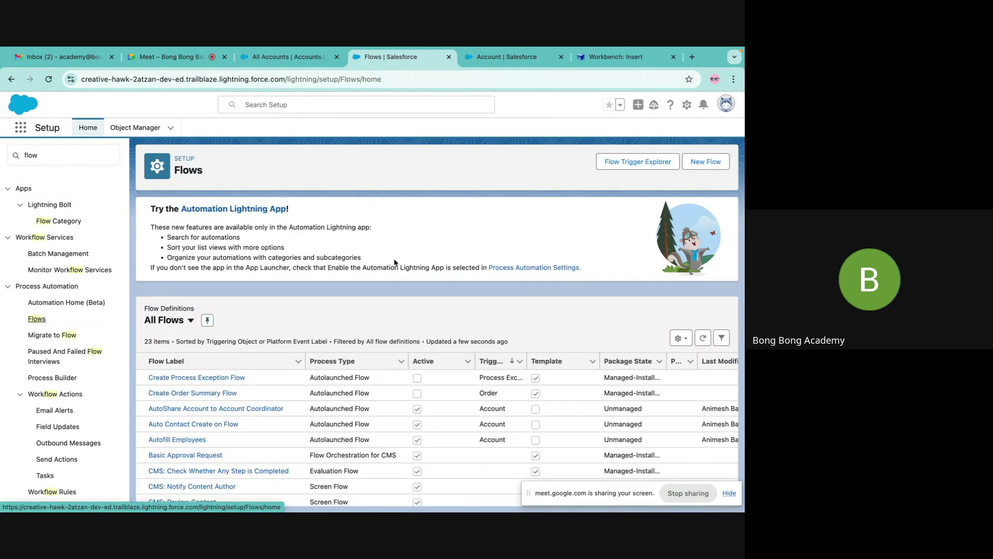
scroll(394, 262, down, 2)
scroll(519, 216, up, 2)
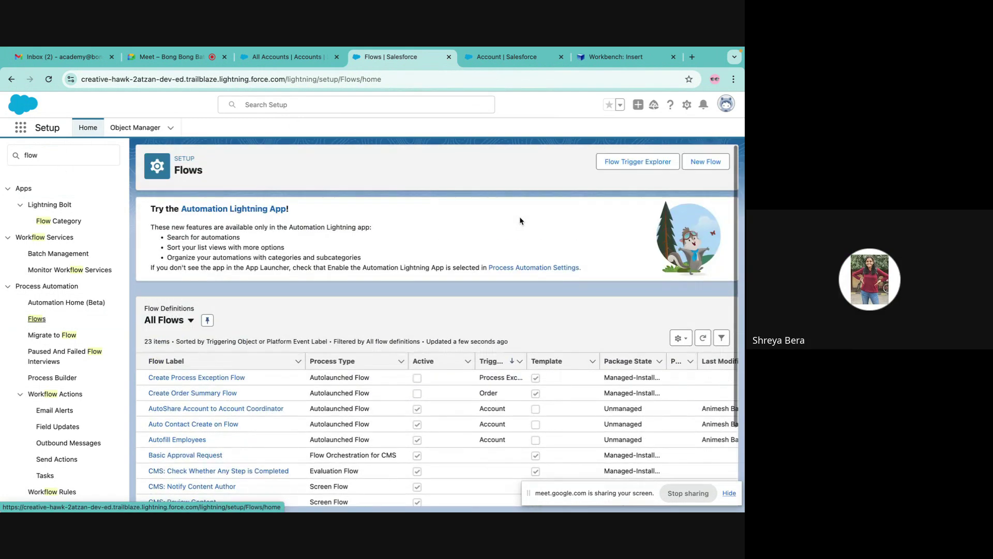
Create a record-triggered flow from scratch and switch its canvas to the Free-Form layout.
click(684, 164)
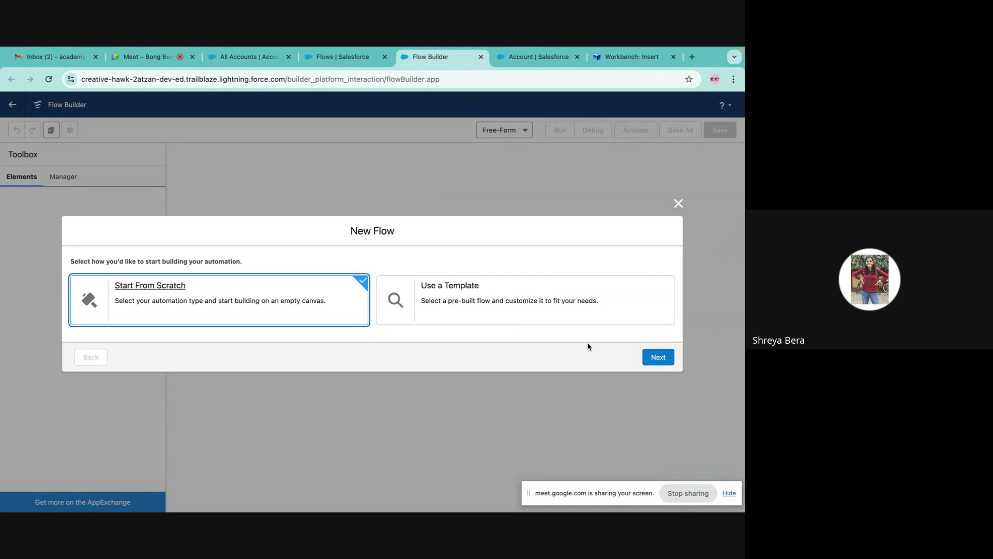
click(666, 360)
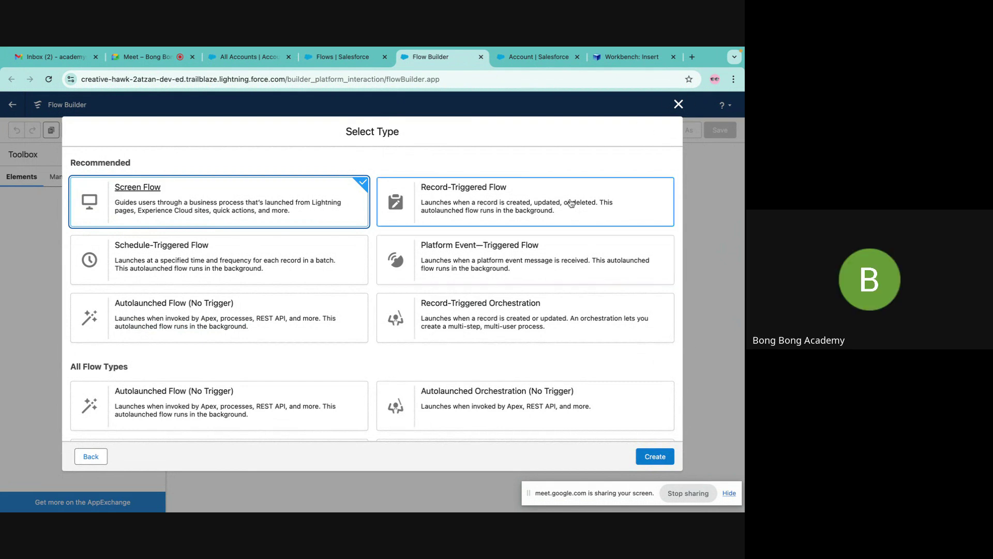
click(589, 227)
click(656, 456)
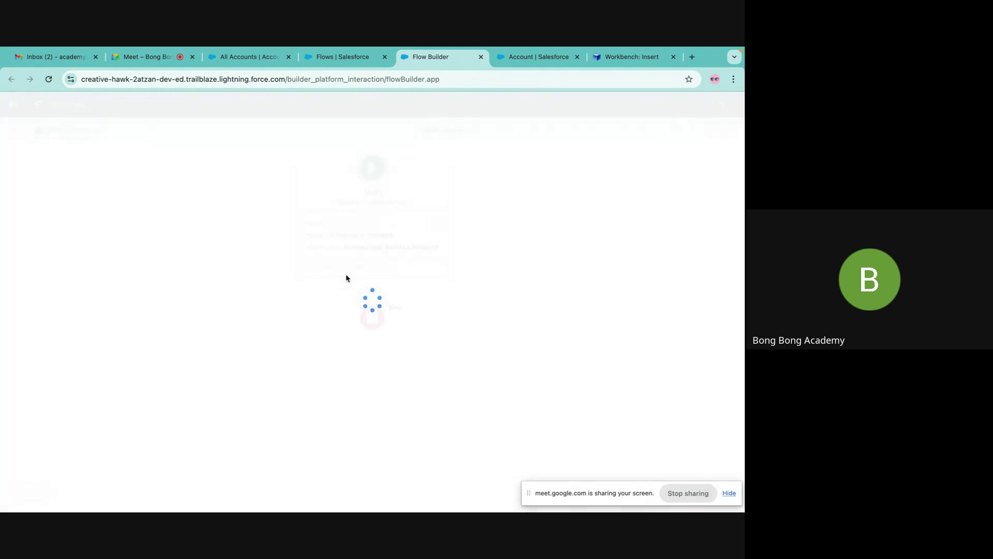
click(469, 136)
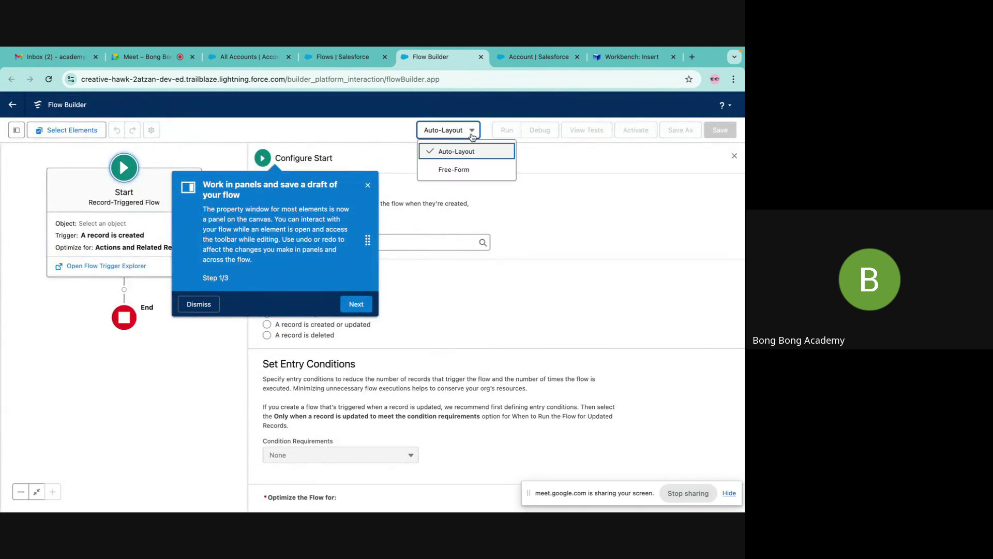
click(438, 171)
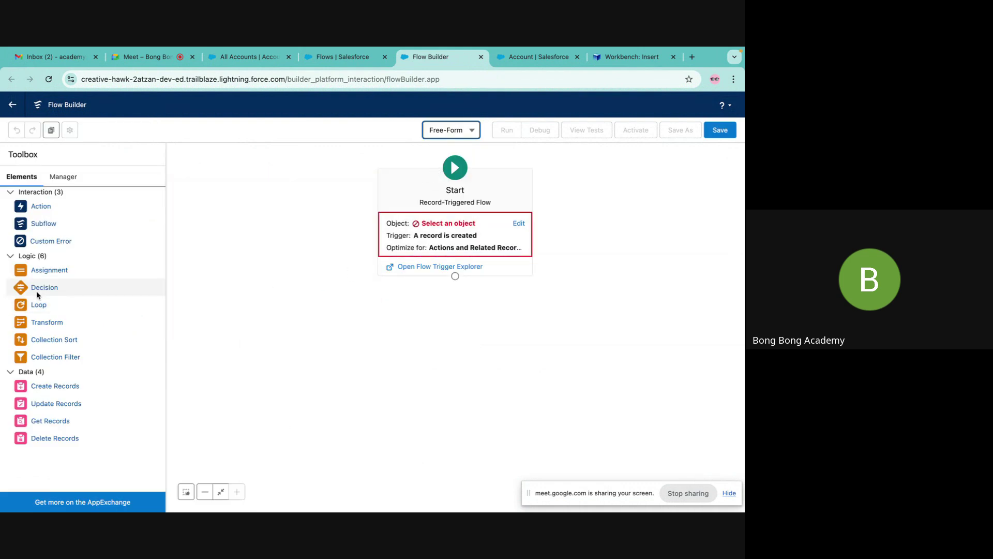
Add a Create Records element to the flow canvas and label it Create Record.
click(75, 390)
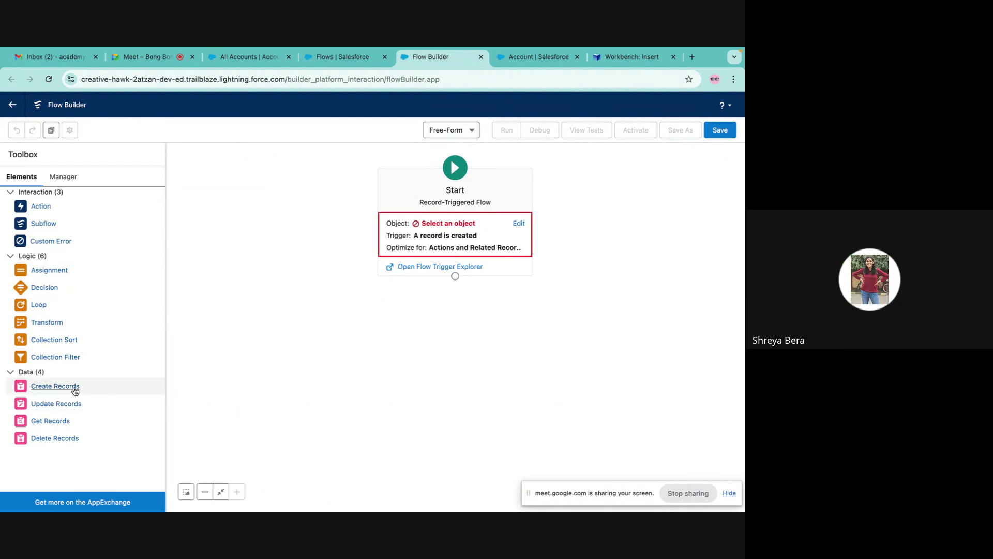
drag(75, 391, 359, 334)
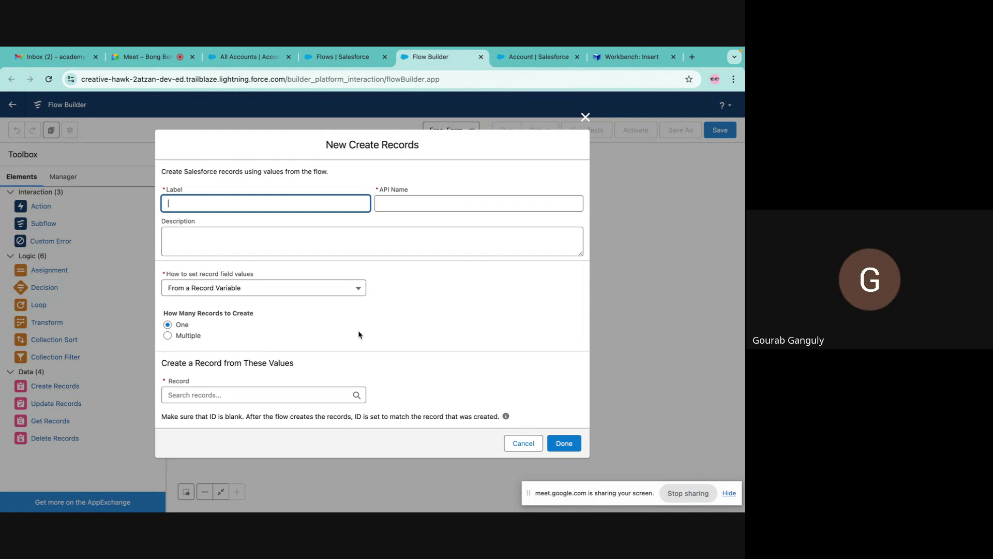
click(318, 288)
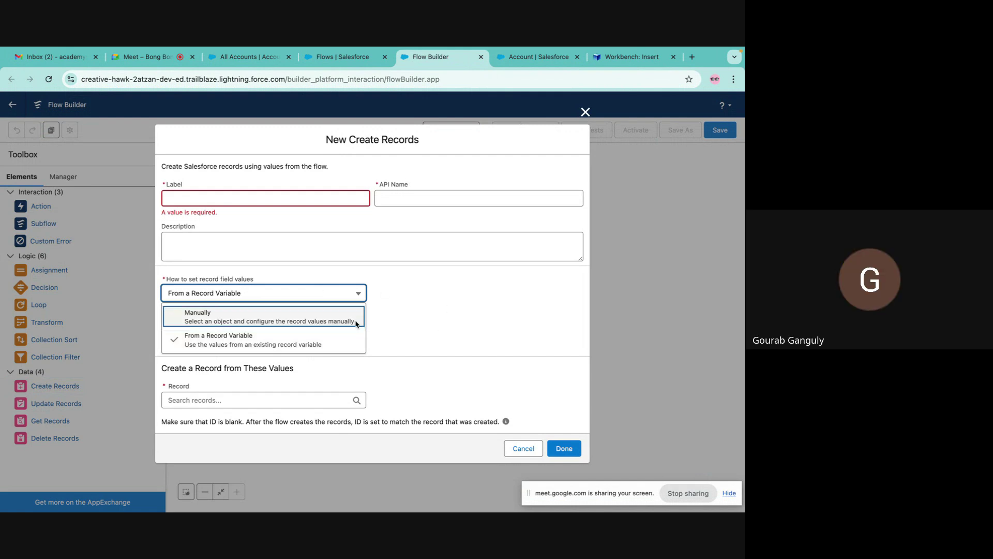
click(408, 284)
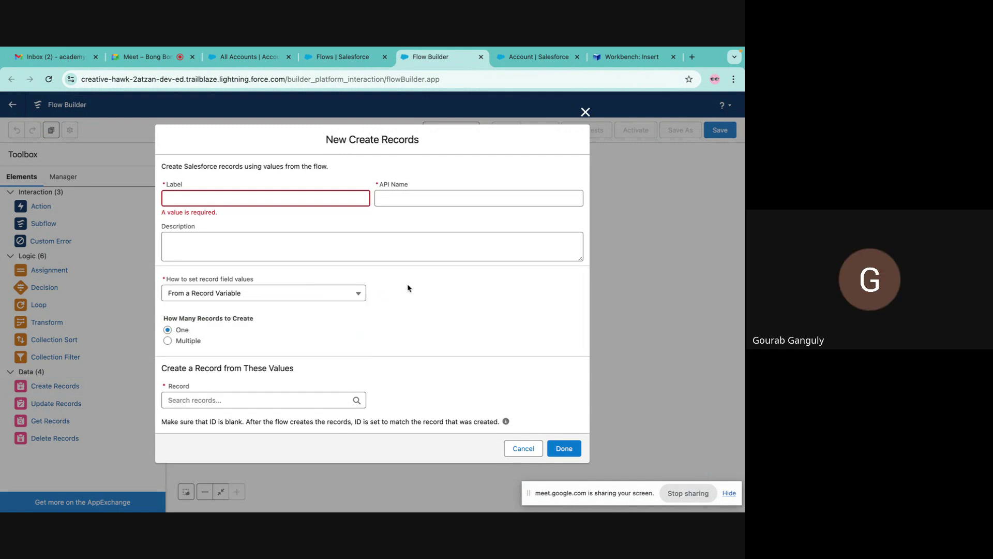
click(180, 196)
text(C)
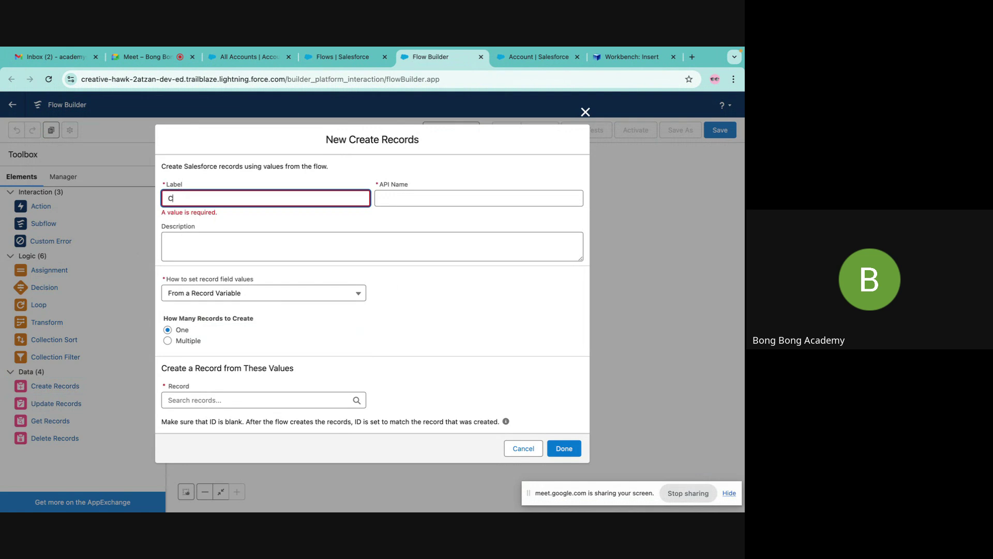
text(reate Record)
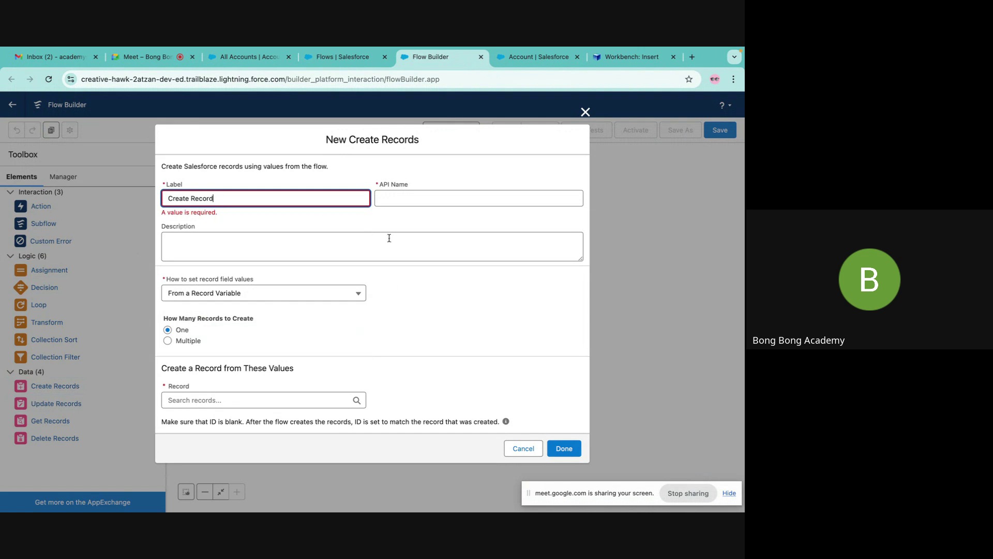
click(365, 251)
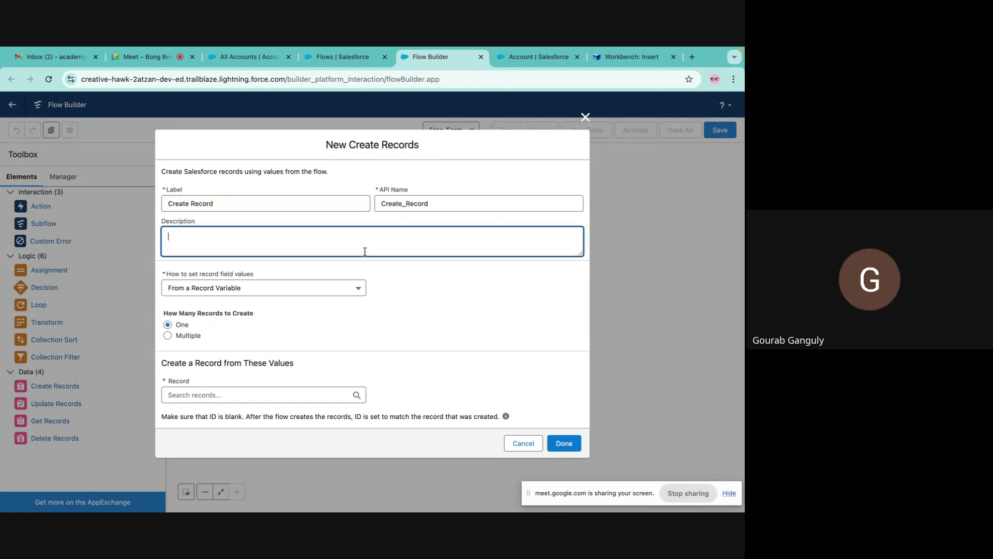
Review how the record field values can be set and keep From a Record Variable.
click(259, 289)
drag(167, 275, 305, 273)
click(314, 278)
click(321, 289)
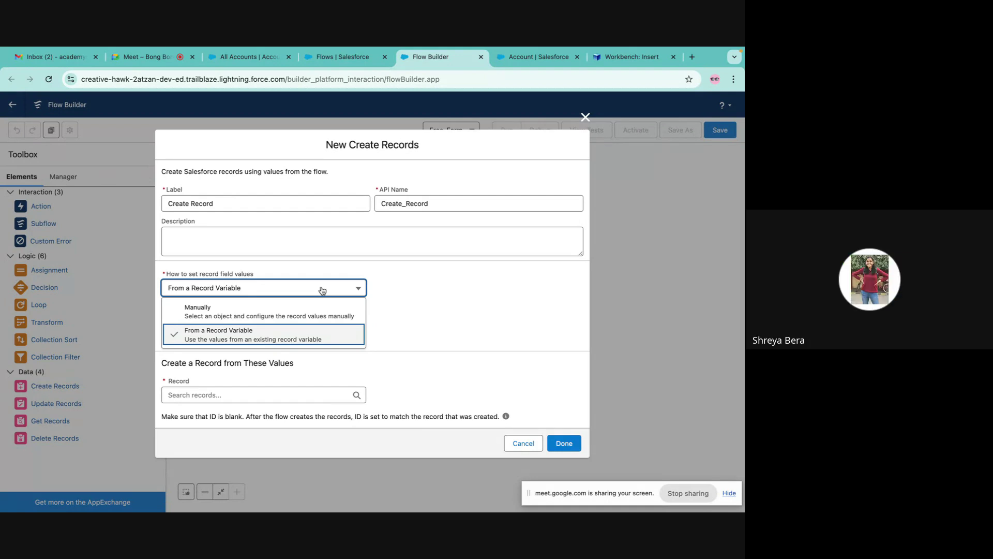
click(282, 337)
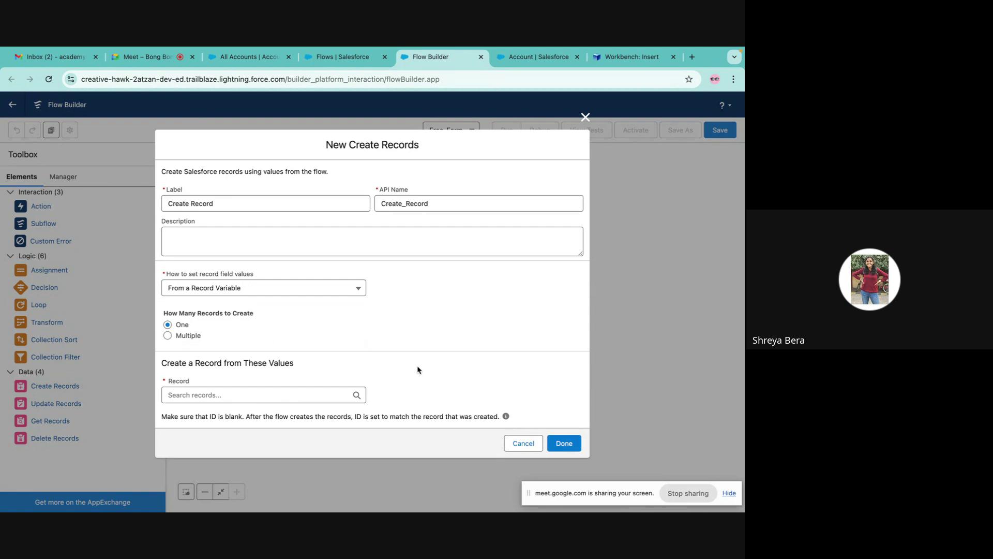
Start a new Variable resource for the element's record and give it the API name NewRecord.
click(190, 396)
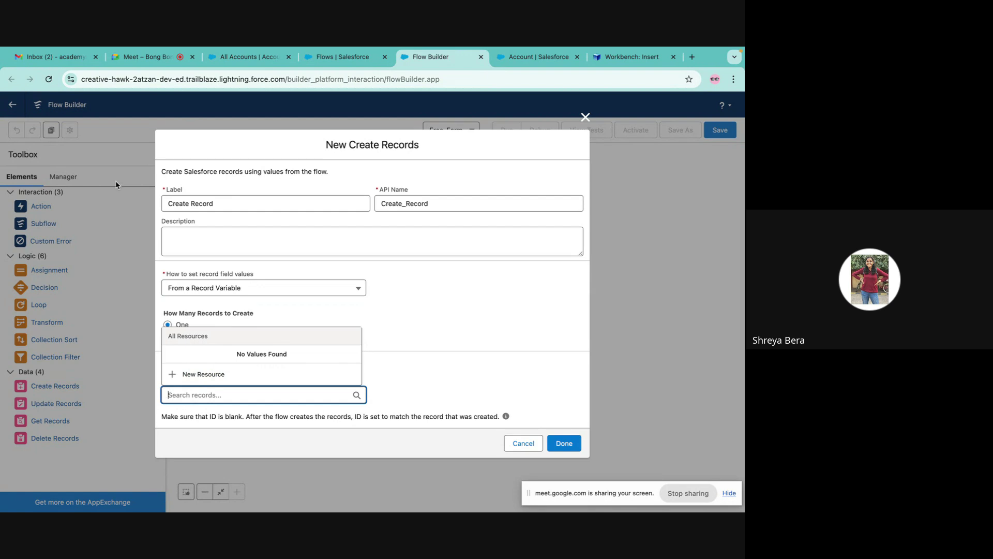
click(189, 374)
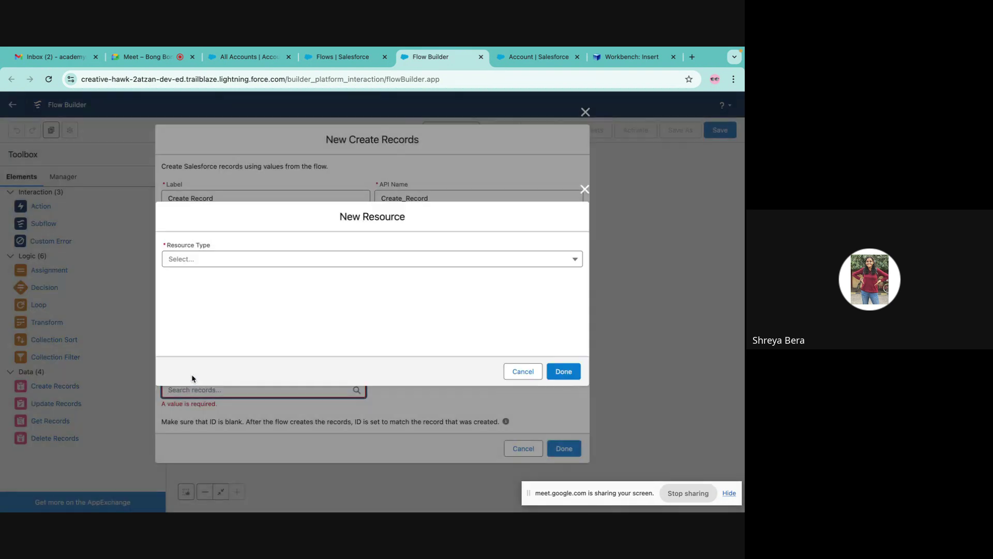
click(198, 263)
click(203, 279)
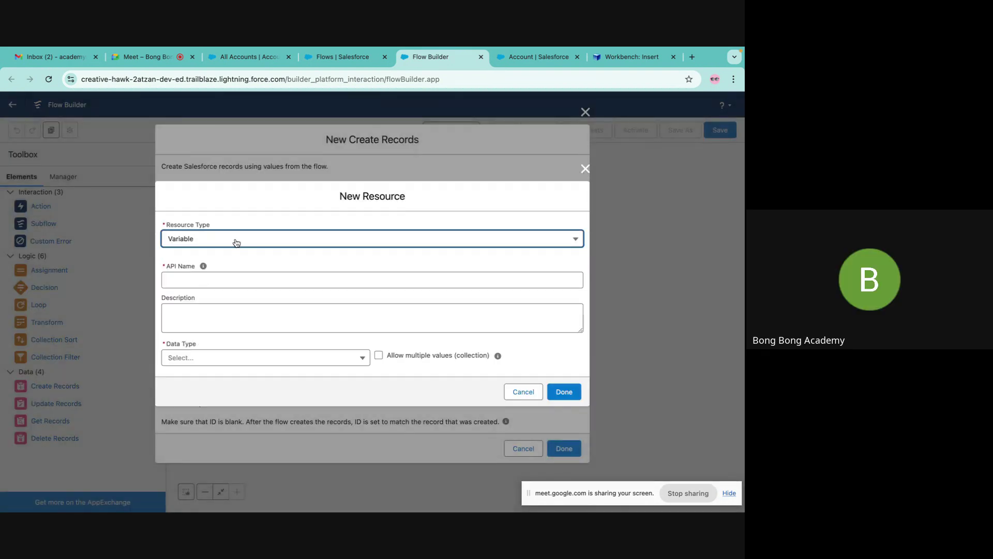
click(199, 281)
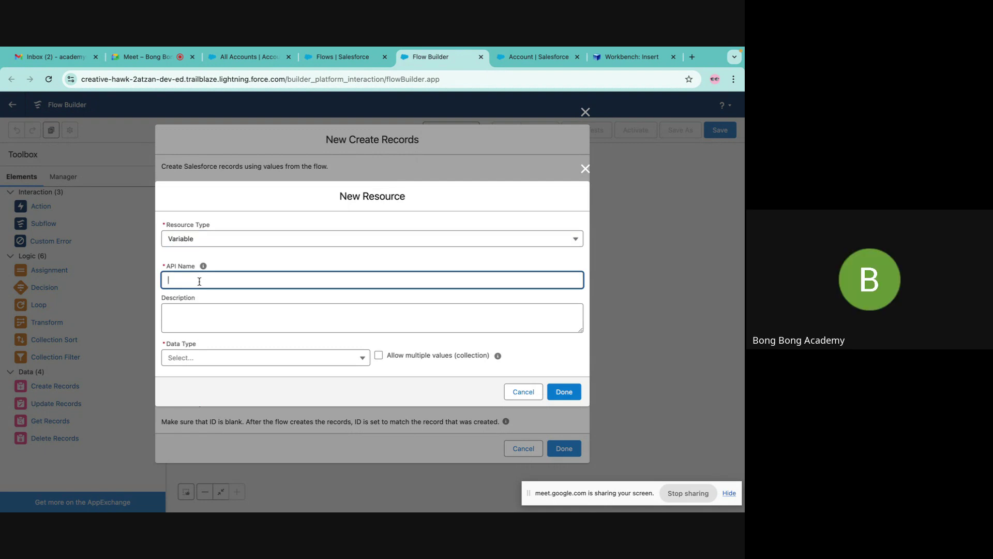
text(NewRecord)
click(232, 314)
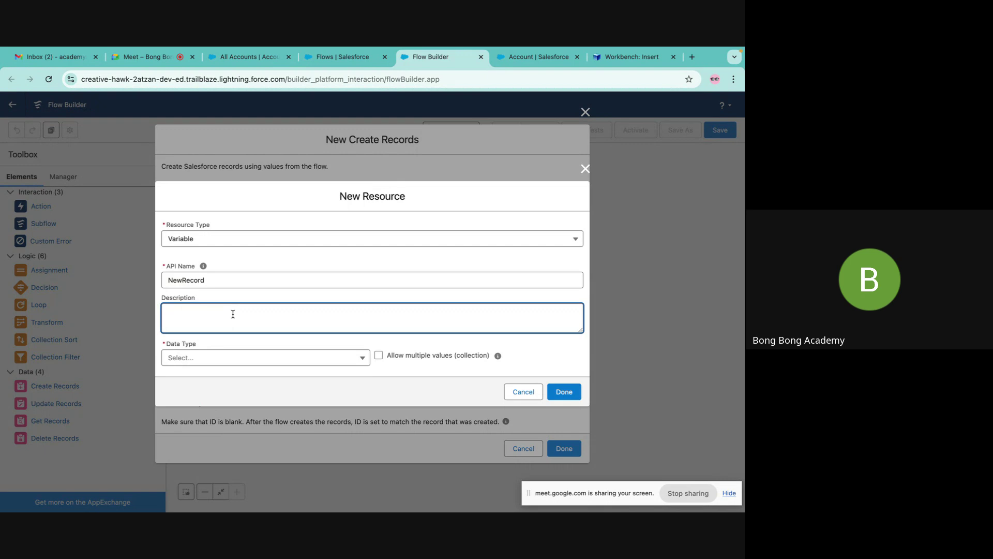
Set the variable's data type to Record and its object to Account.
click(268, 357)
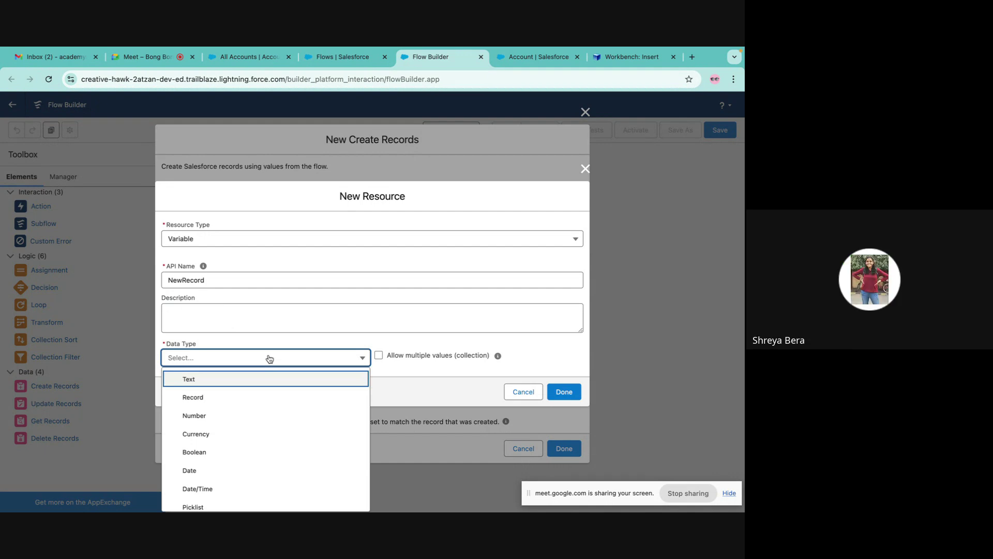
click(218, 402)
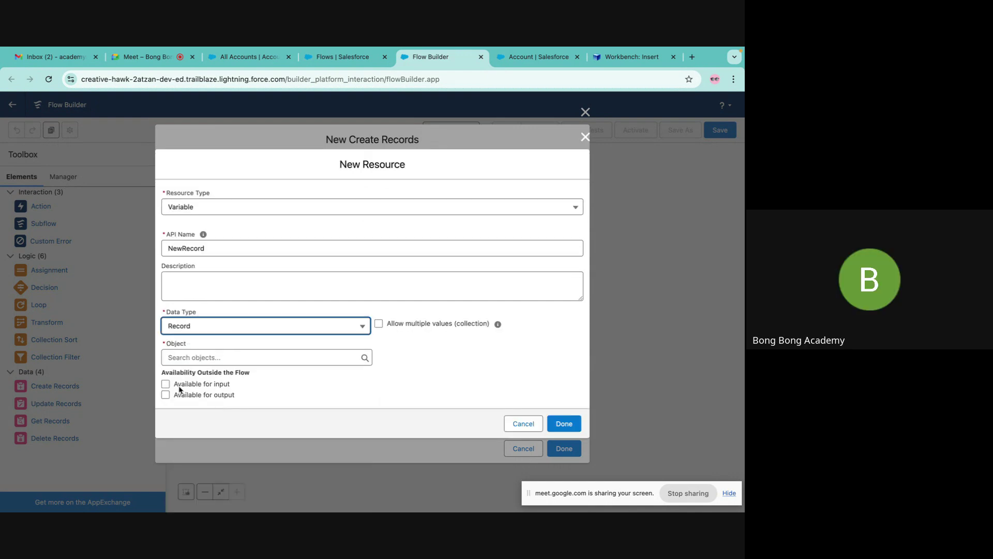
click(190, 358)
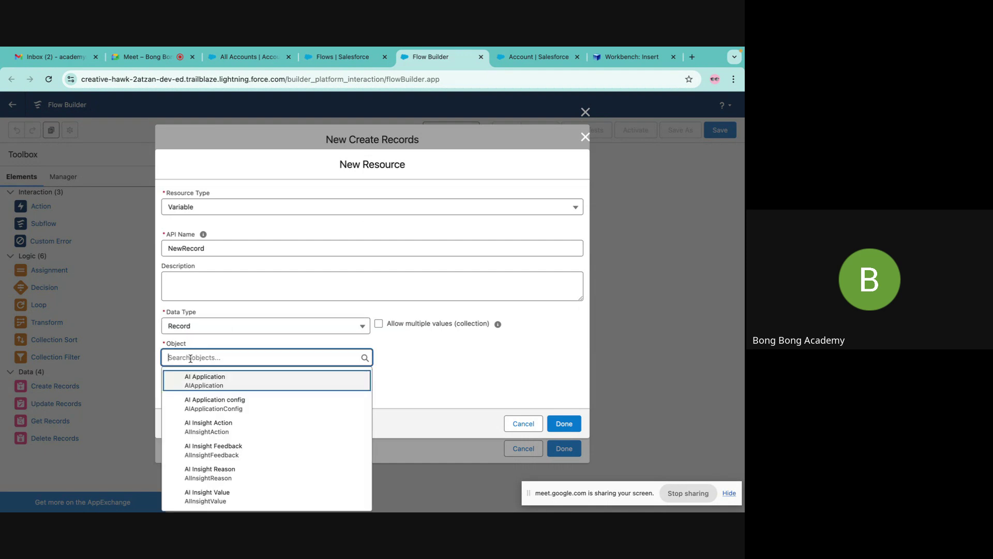
scroll(255, 390, down, 10)
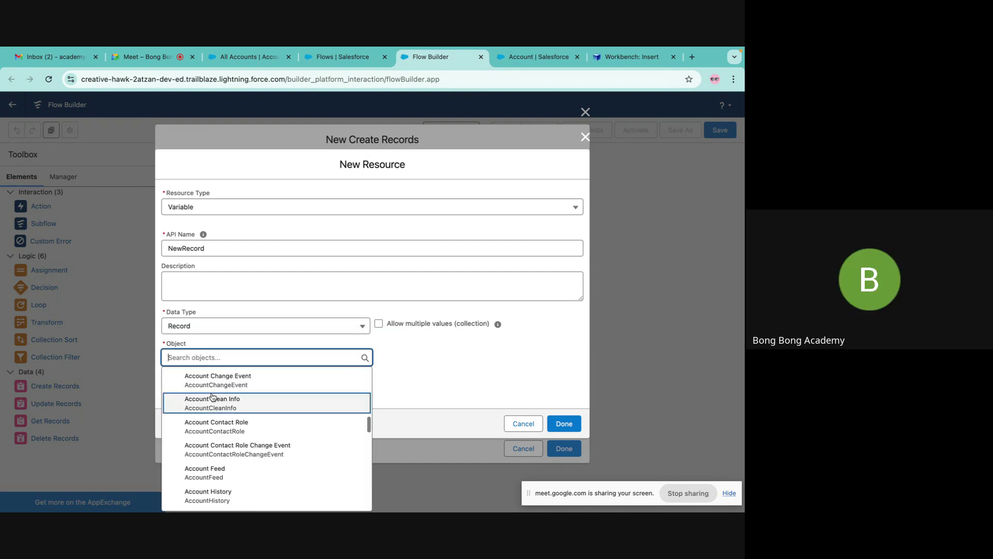
scroll(212, 396, up, 2)
click(212, 397)
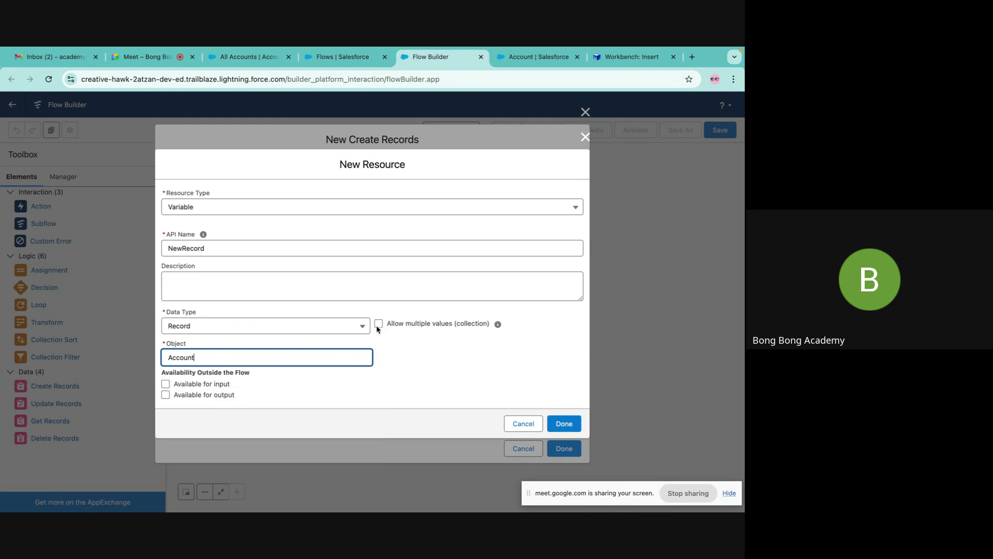
click(403, 342)
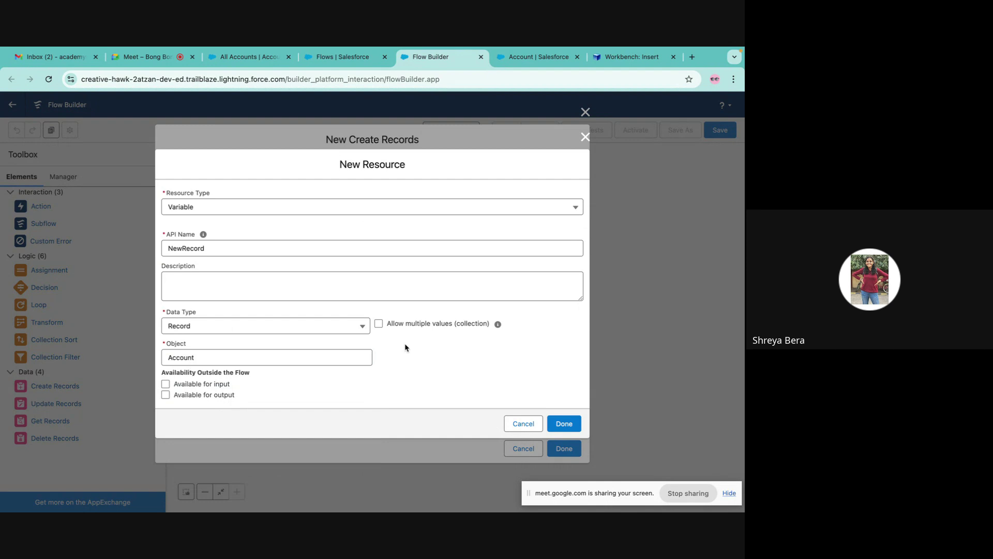
Allow multiple values for the variable, rename it NewAccountRecords and save the resource.
mouse_move(499, 326)
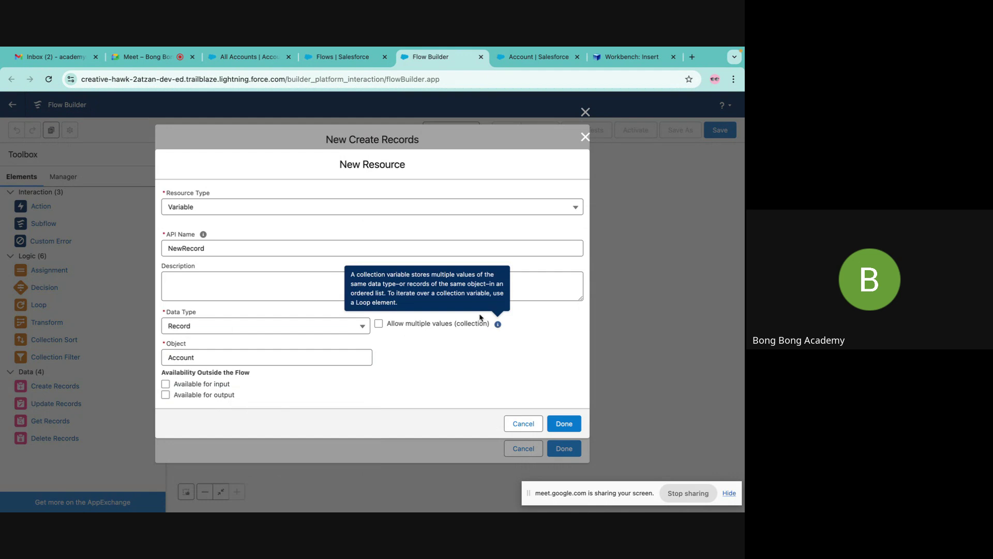
click(220, 251)
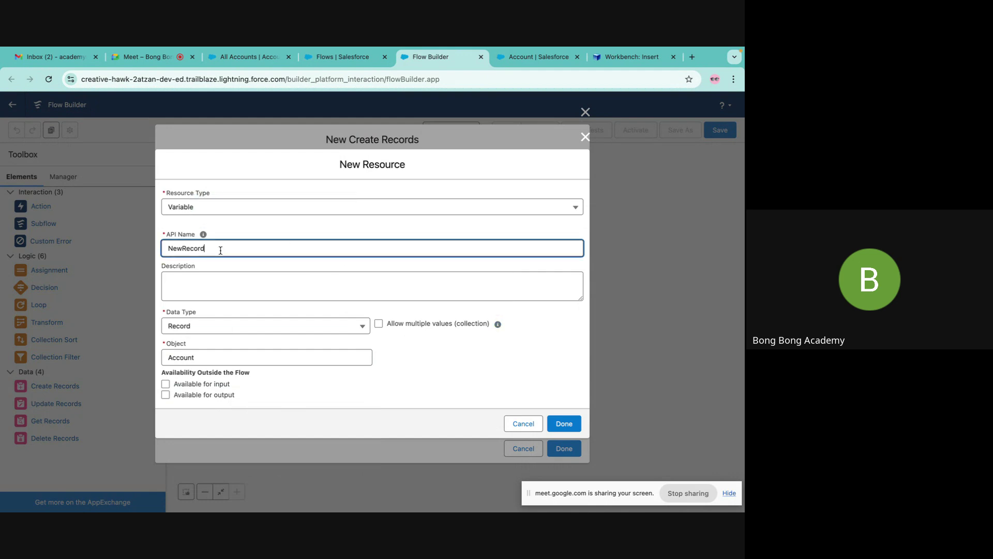
text(s)
click(379, 324)
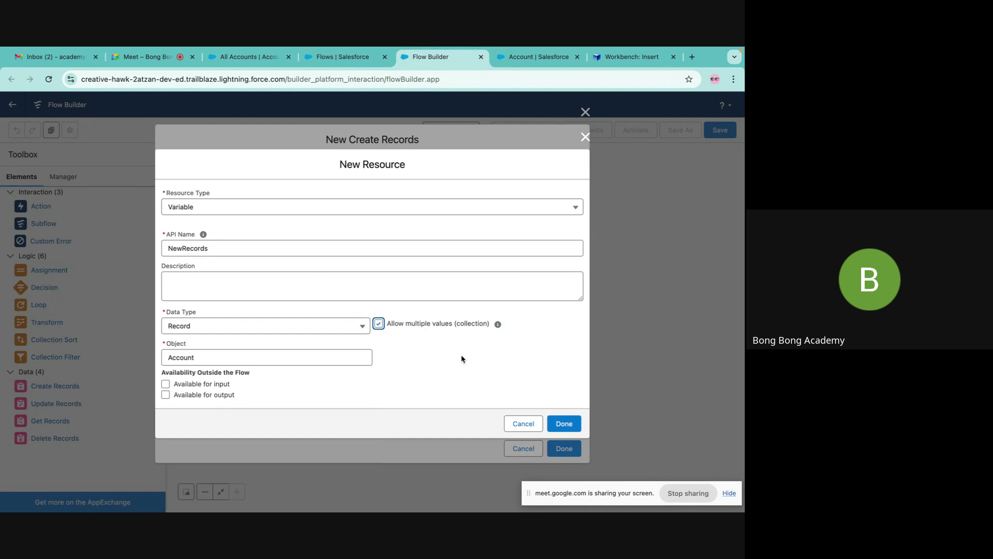
click(182, 249)
text(Account)
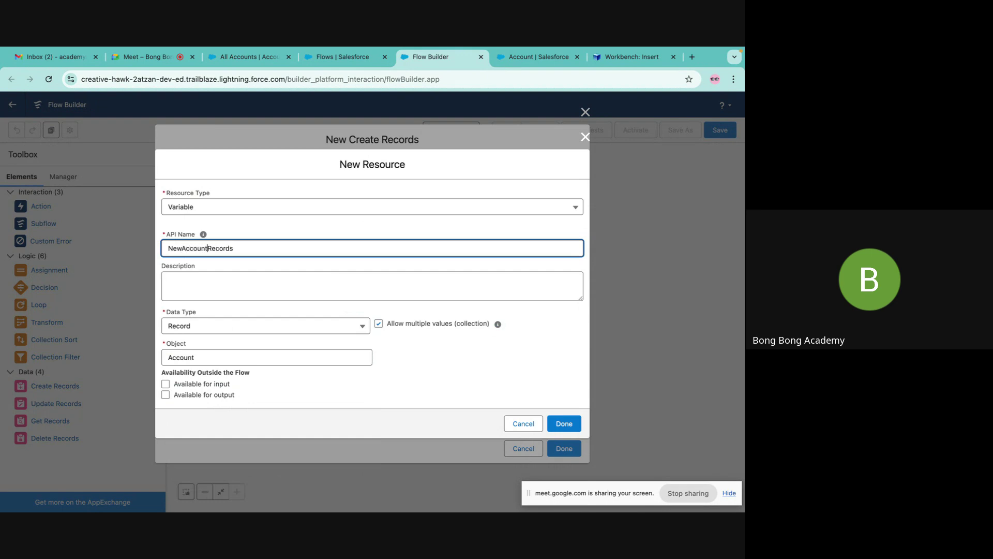
click(362, 344)
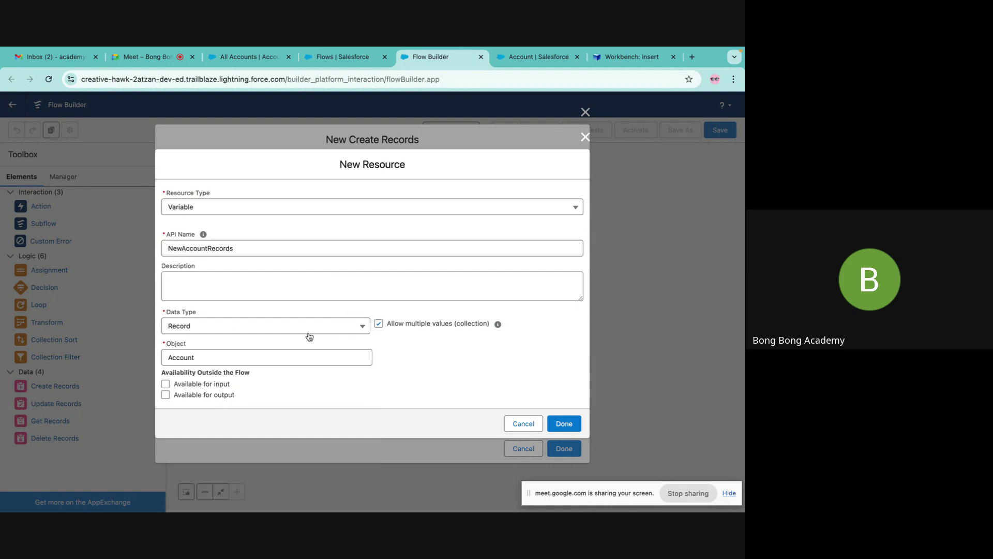
mouse_move(498, 325)
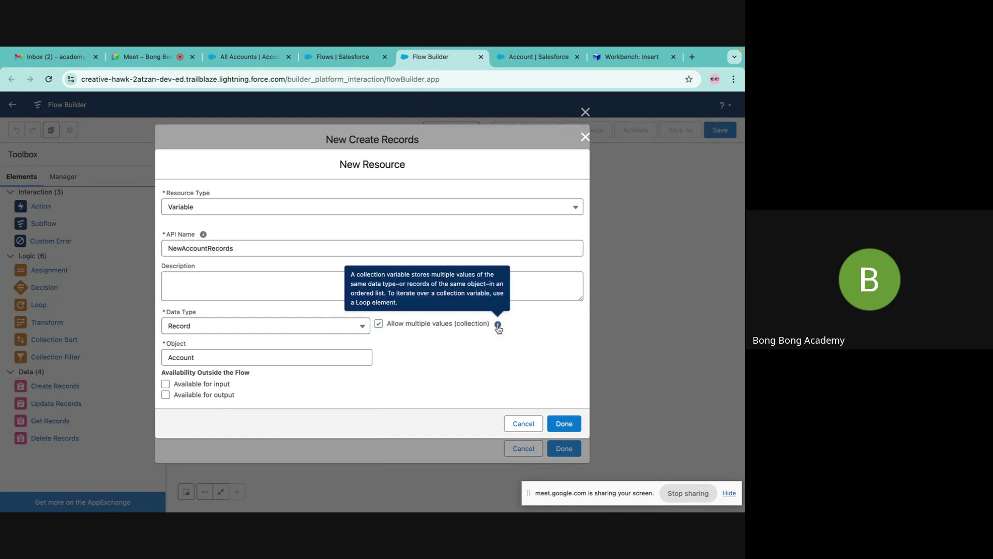
click(557, 423)
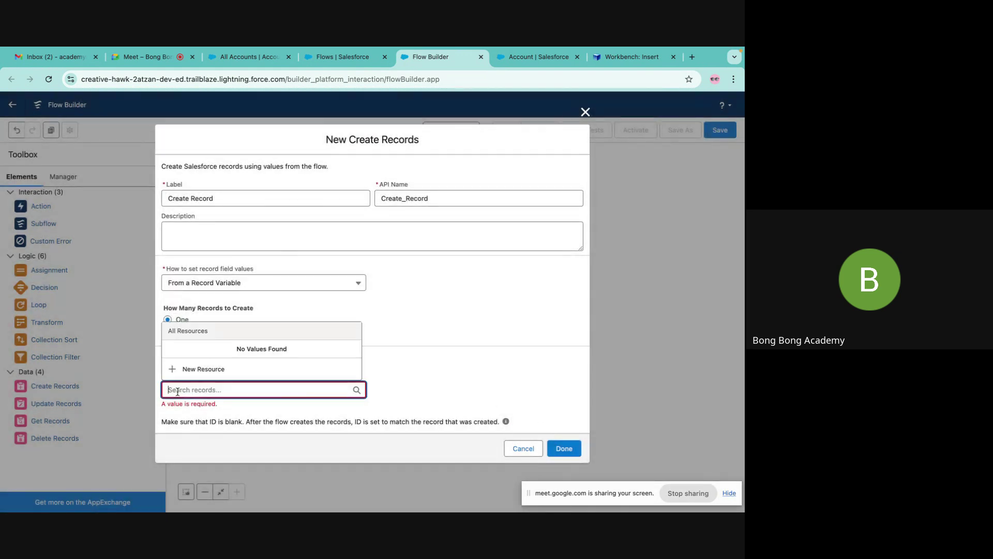
Compare the record resources offered when creating One record and Multiple records, leaving the choice on One.
click(470, 340)
click(185, 390)
click(188, 314)
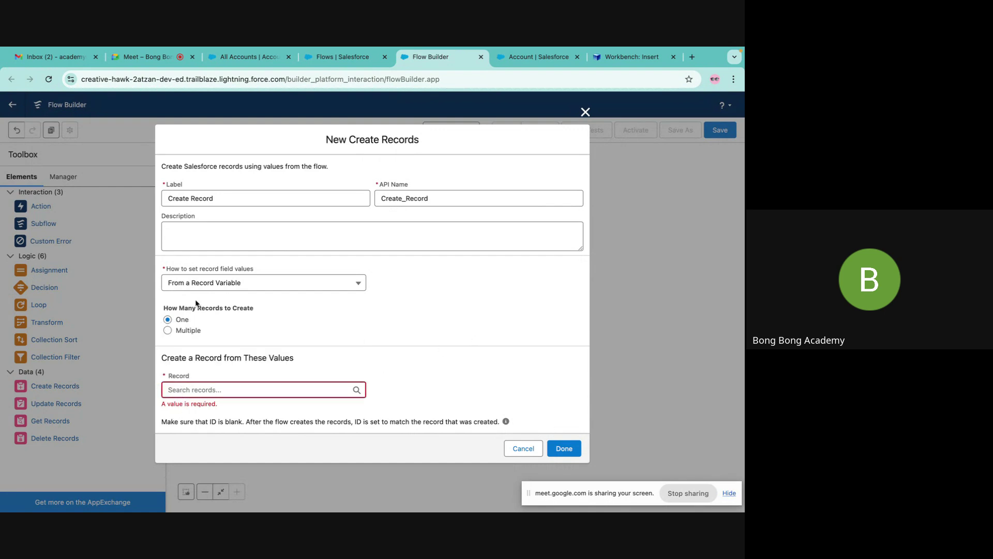
click(168, 330)
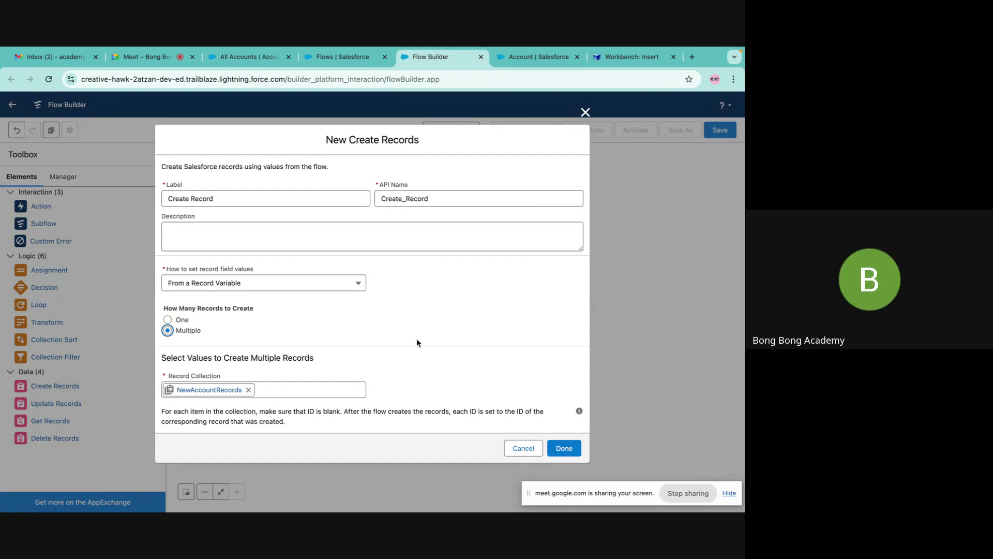
click(168, 320)
click(184, 388)
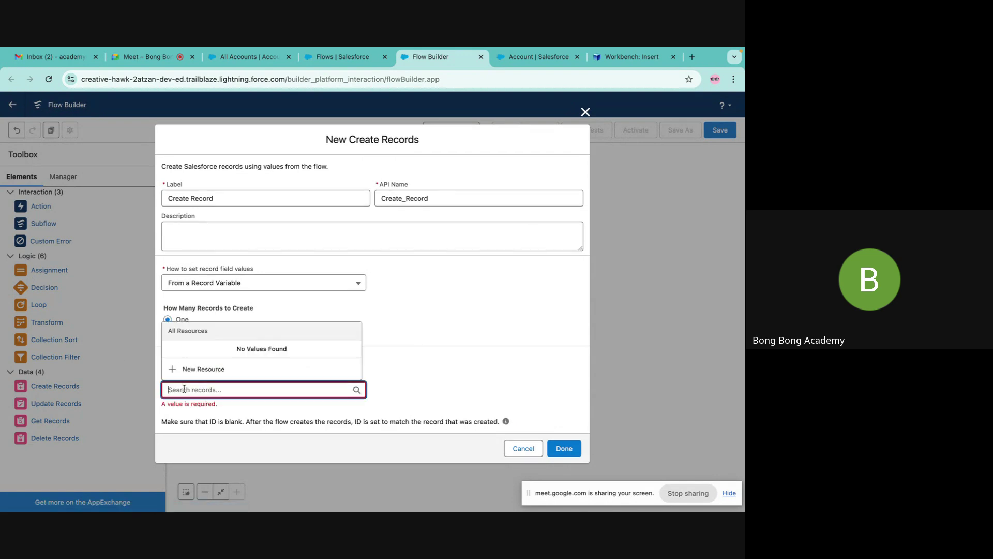
Start a new Variable resource for the single record to create and give it the API name NewAccountRecord.
click(202, 368)
click(196, 261)
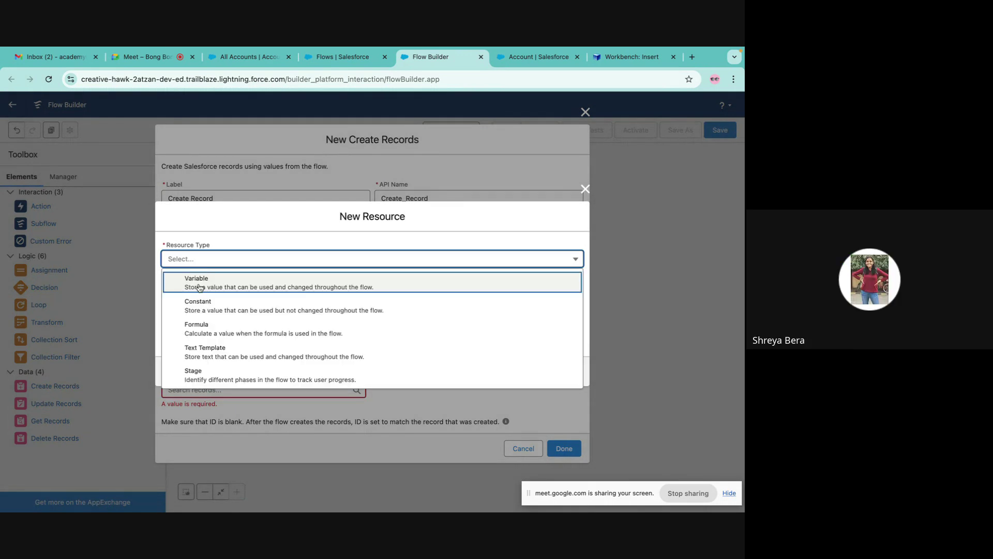
click(199, 284)
click(197, 279)
text(NewAccount)
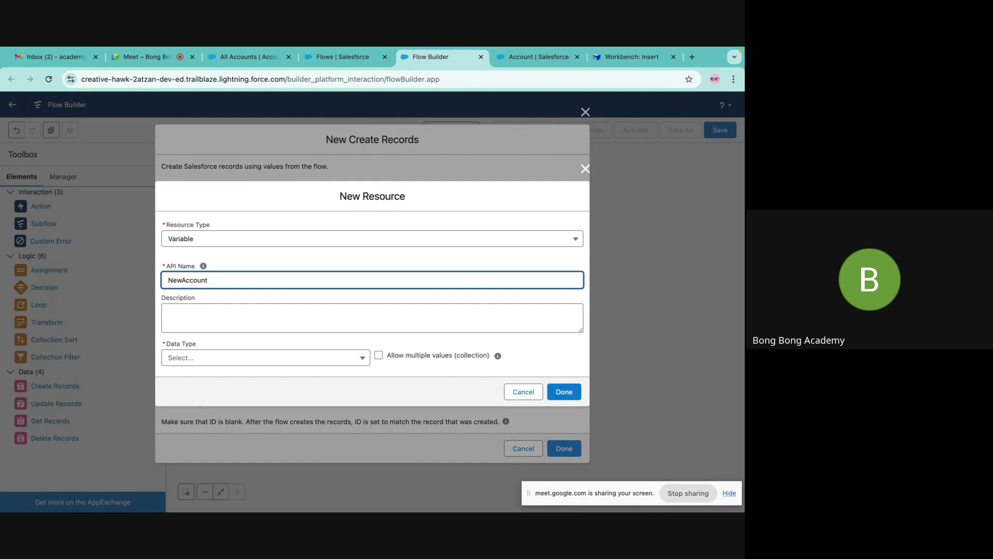
text(Record)
Set the NewAccountRecord variable's data type to Record and its object to Account, and save the resource.
click(246, 362)
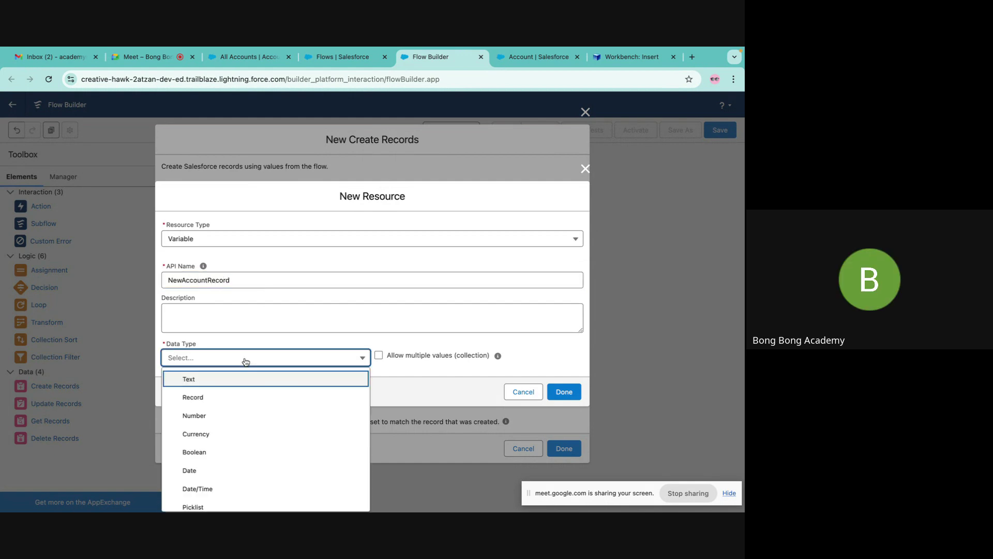
click(228, 395)
click(248, 364)
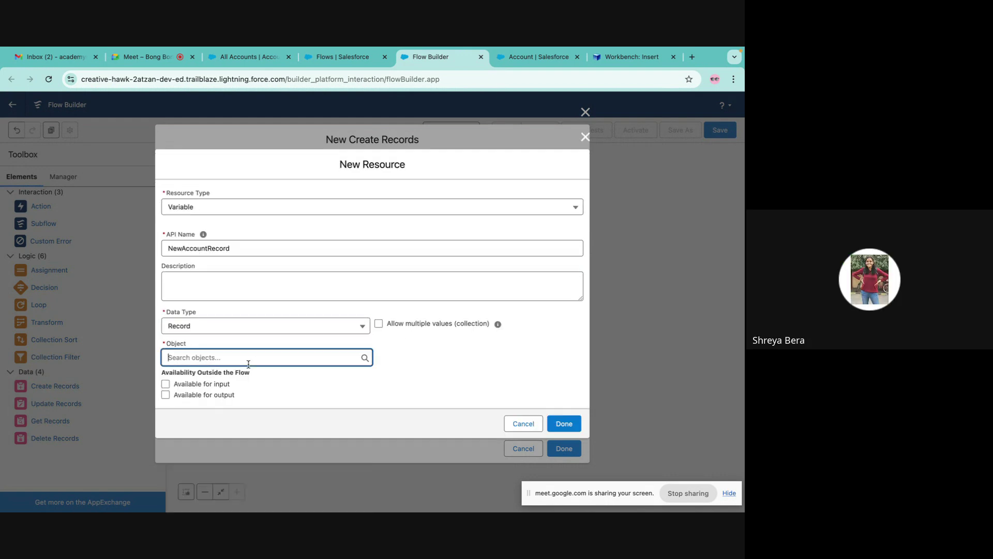
scroll(217, 427, down, 5)
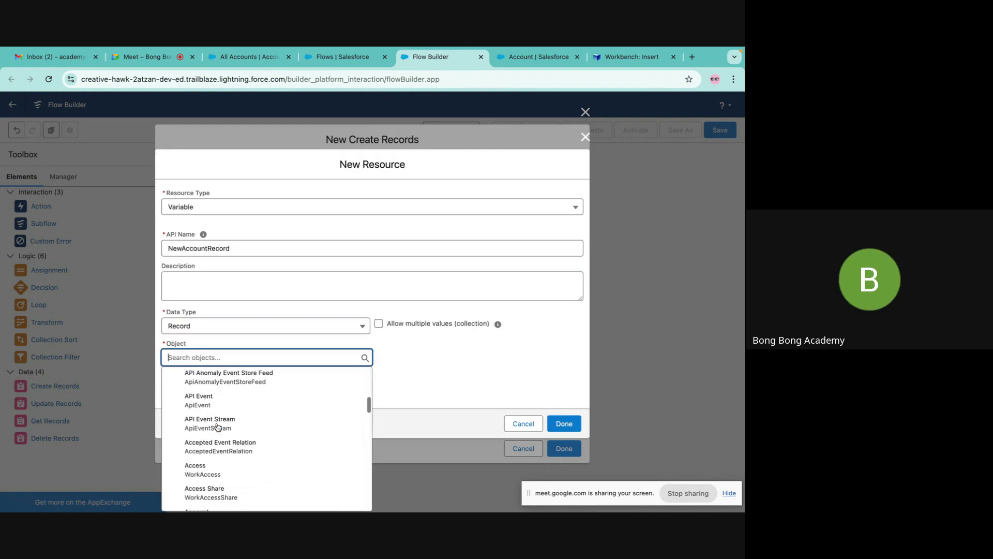
scroll(218, 425, down, 3)
click(217, 420)
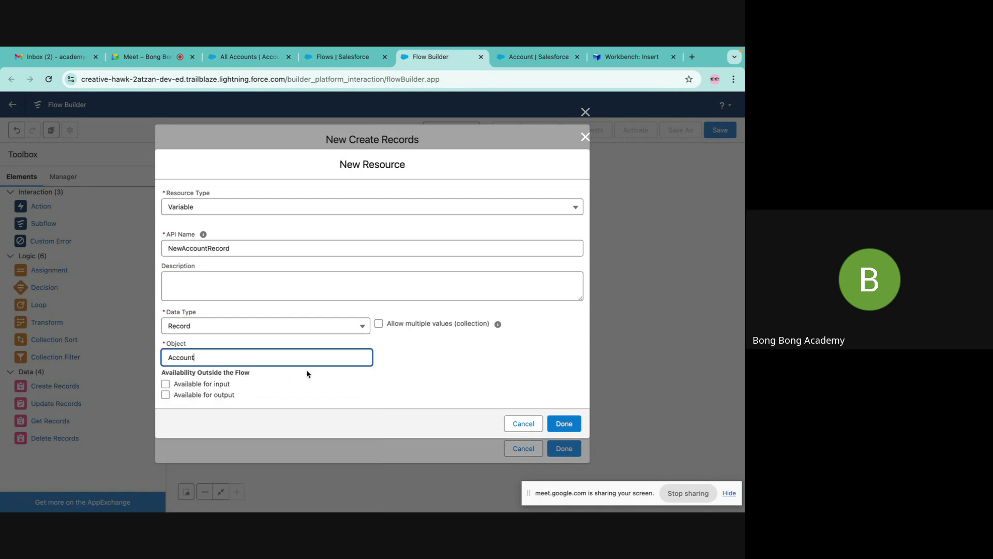
click(563, 423)
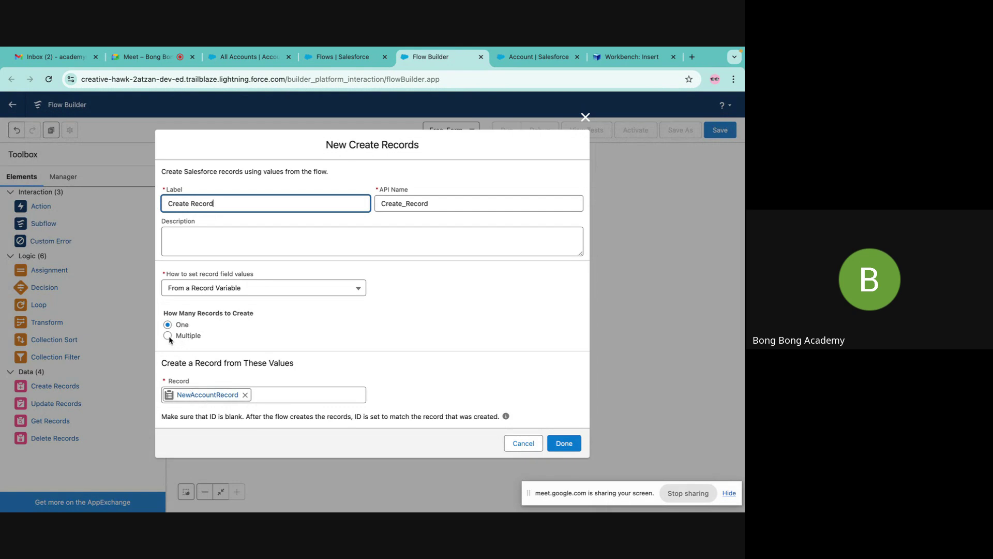
Switch the Create Records element to Multiple with the NewAccountRecords collection, and close the element without saving it.
click(168, 336)
click(184, 384)
click(228, 343)
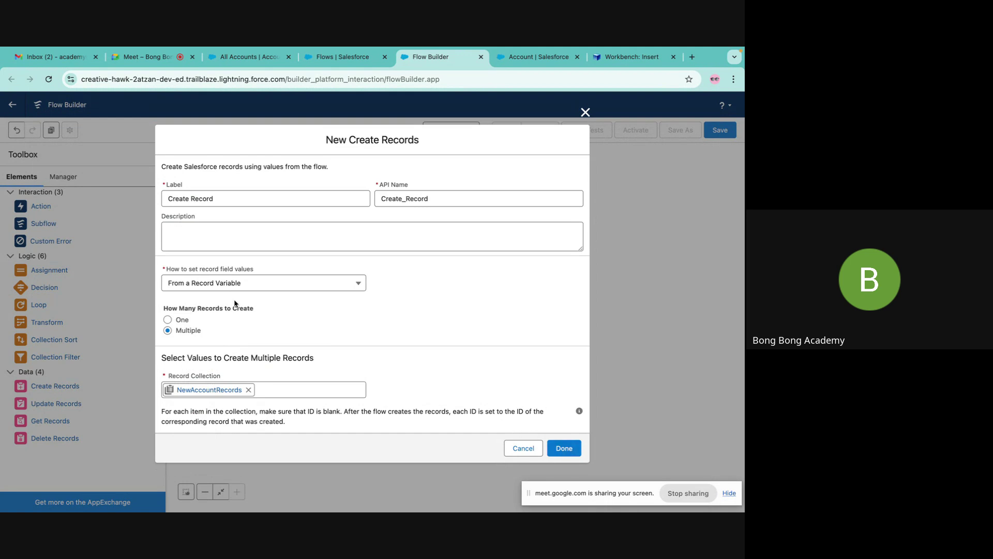
click(585, 113)
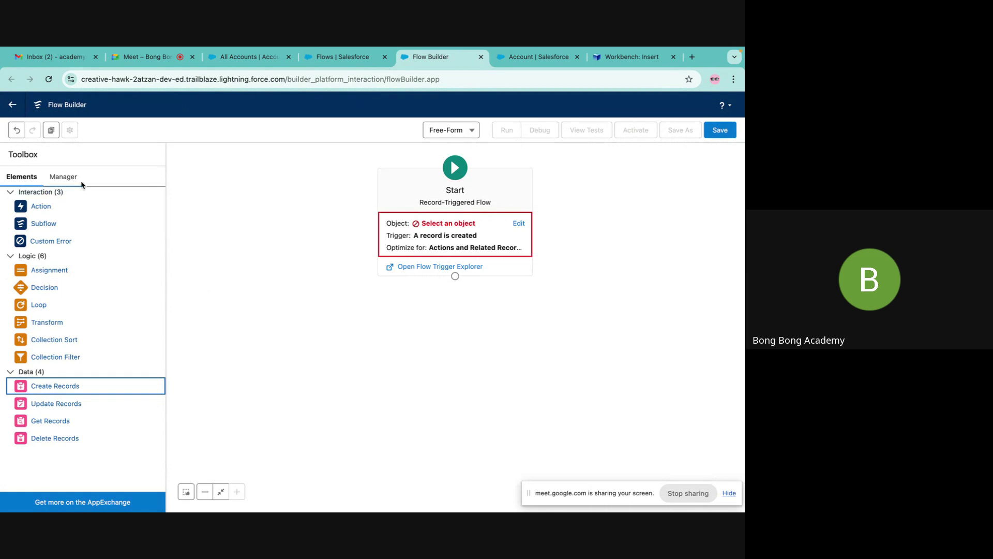
Review the flow's record variables and inspect the definition of the single variable NewAccountRecord.
click(63, 177)
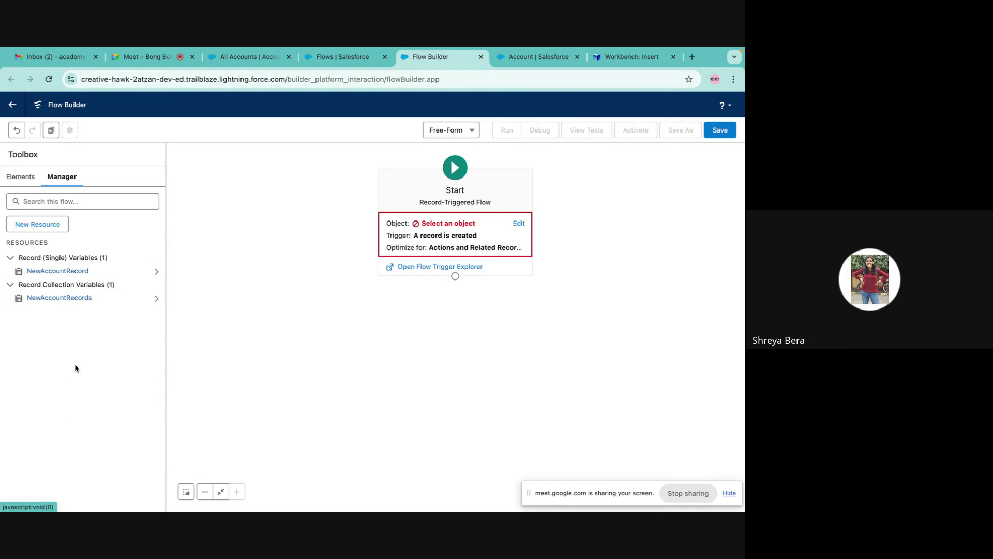
click(59, 271)
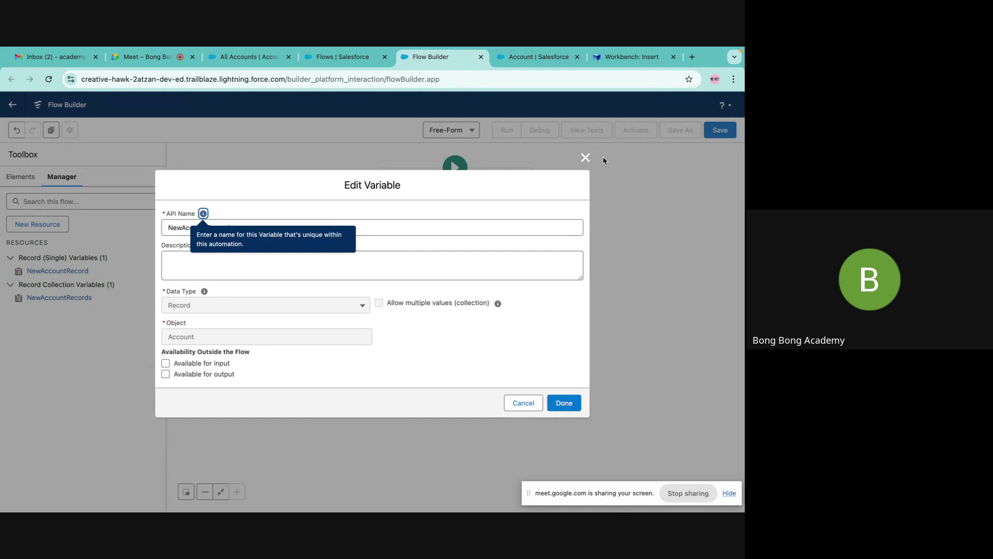
click(585, 158)
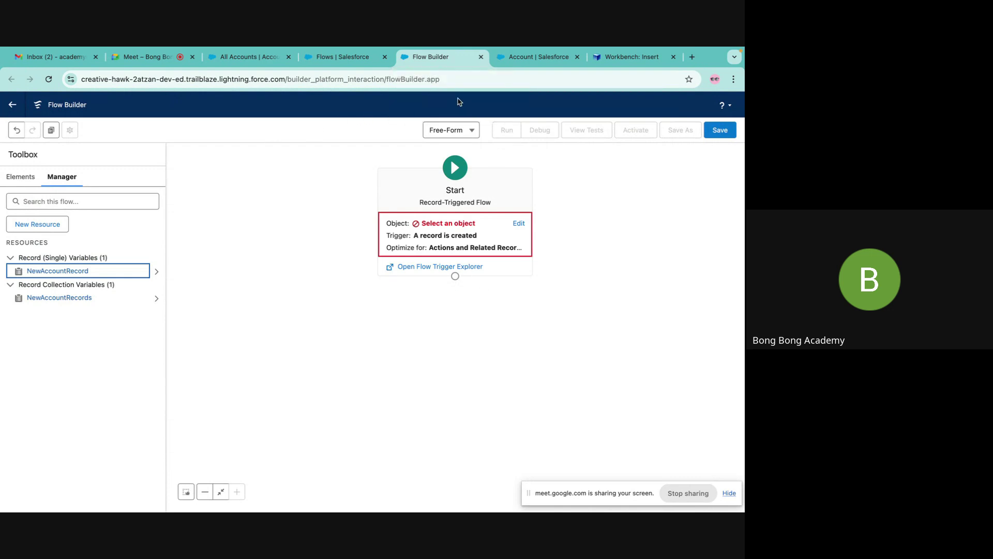
Abandon the unsaved record-triggered flow and create a new Schedule-Triggered Flow from scratch.
click(481, 57)
click(401, 232)
click(698, 161)
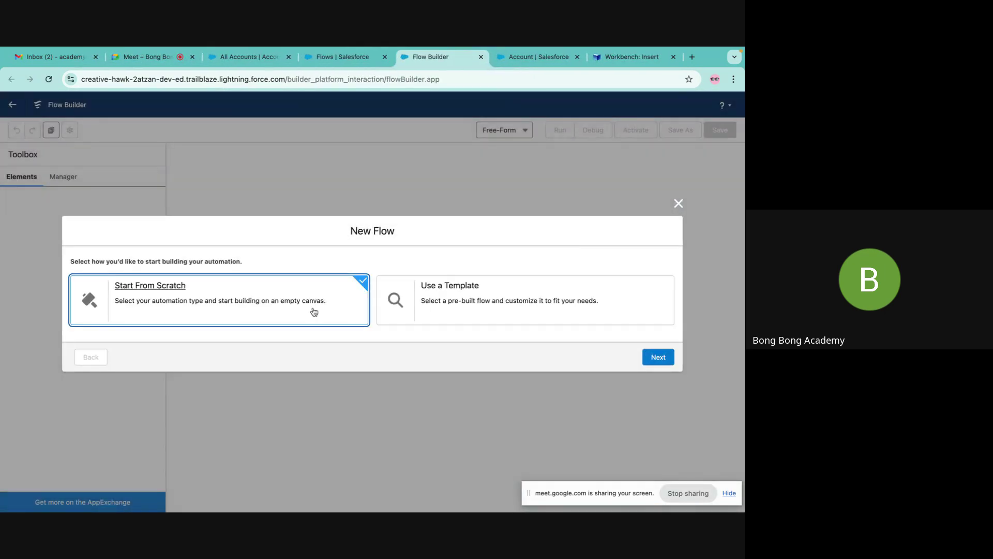
double_click(254, 302)
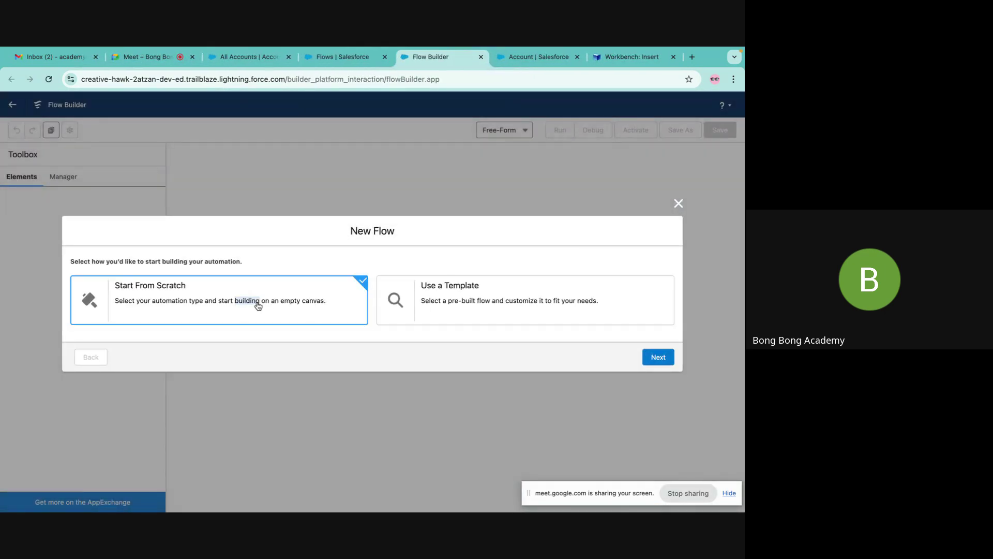
click(210, 294)
click(658, 357)
click(234, 272)
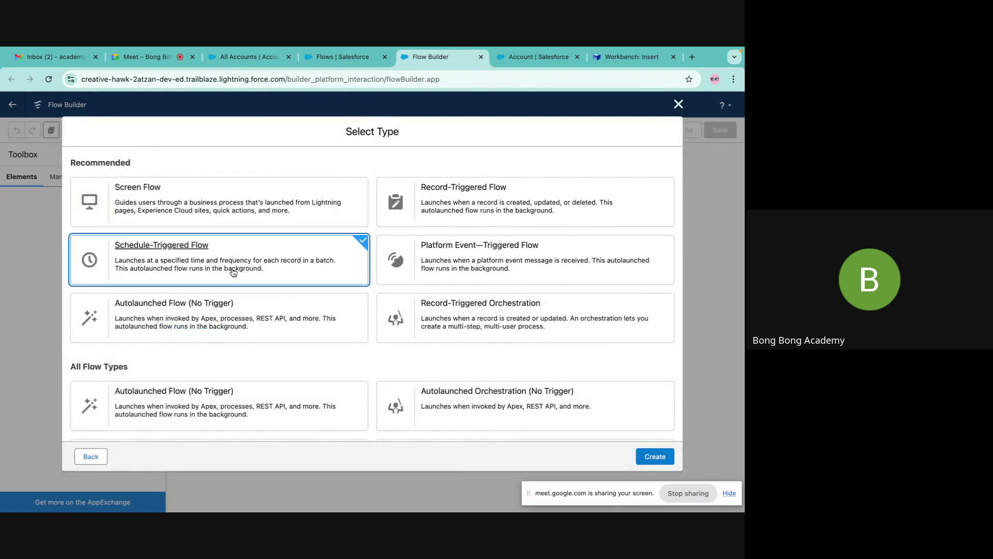
click(643, 459)
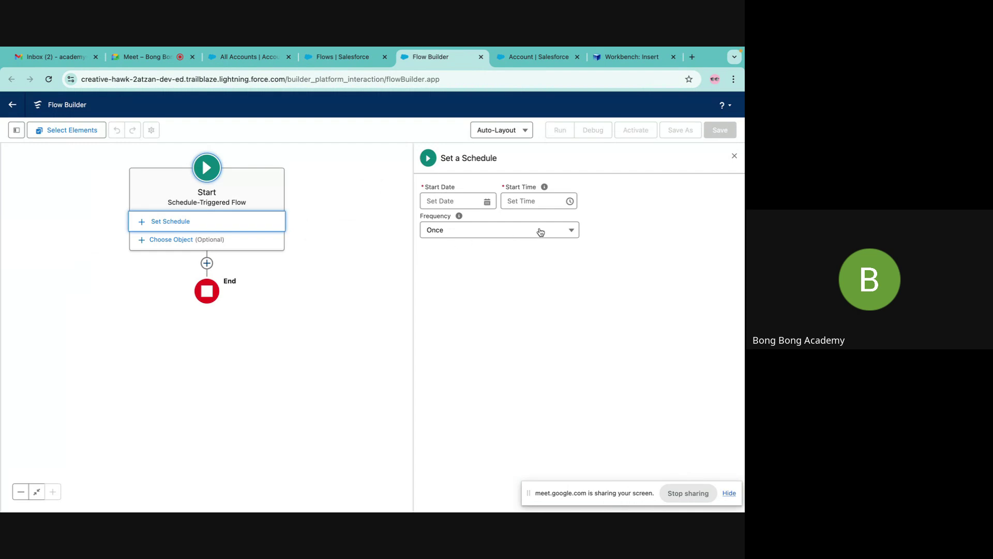
Schedule the flow to start on 18-Aug-2024 at 10:15 am, keeping the frequency at Once.
click(172, 223)
click(438, 199)
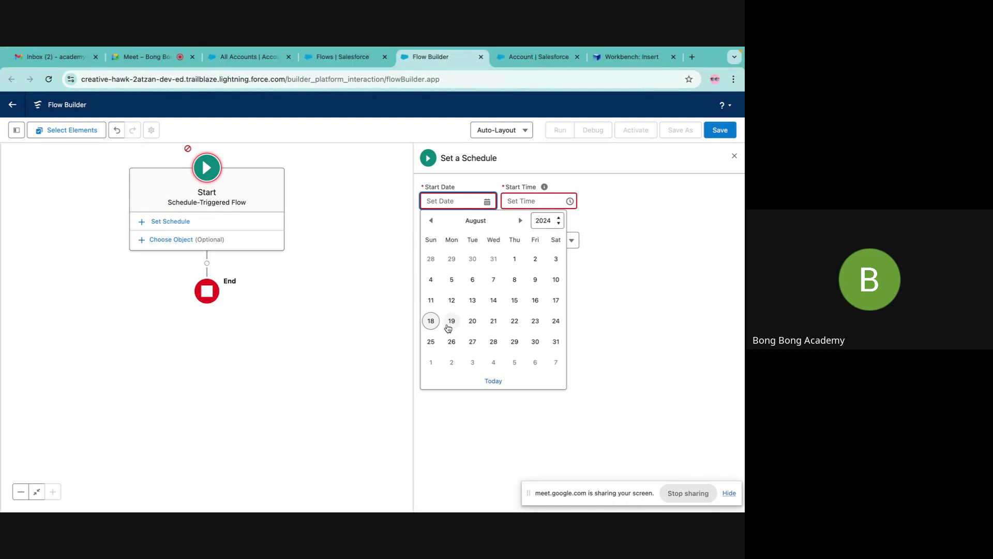
click(431, 321)
click(527, 199)
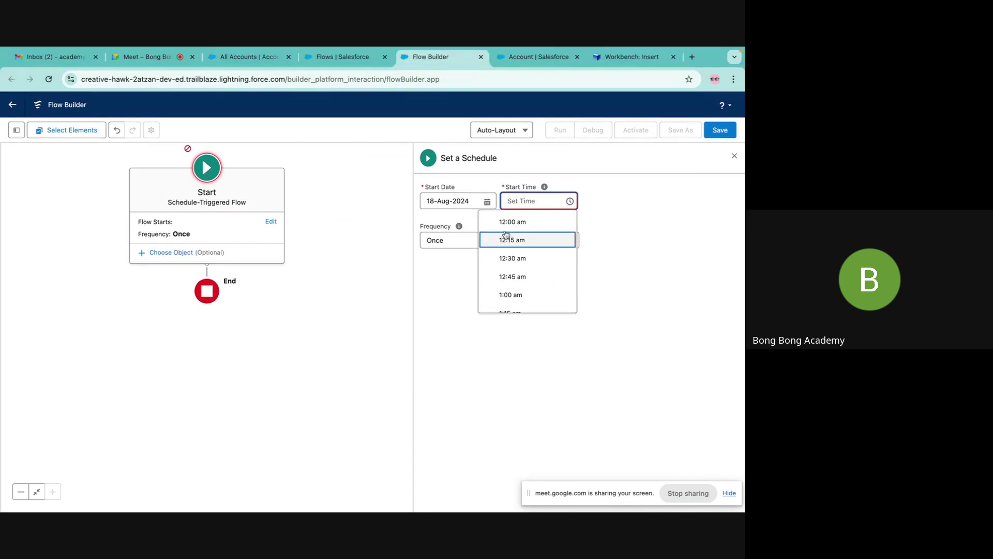
scroll(506, 234, down, 20)
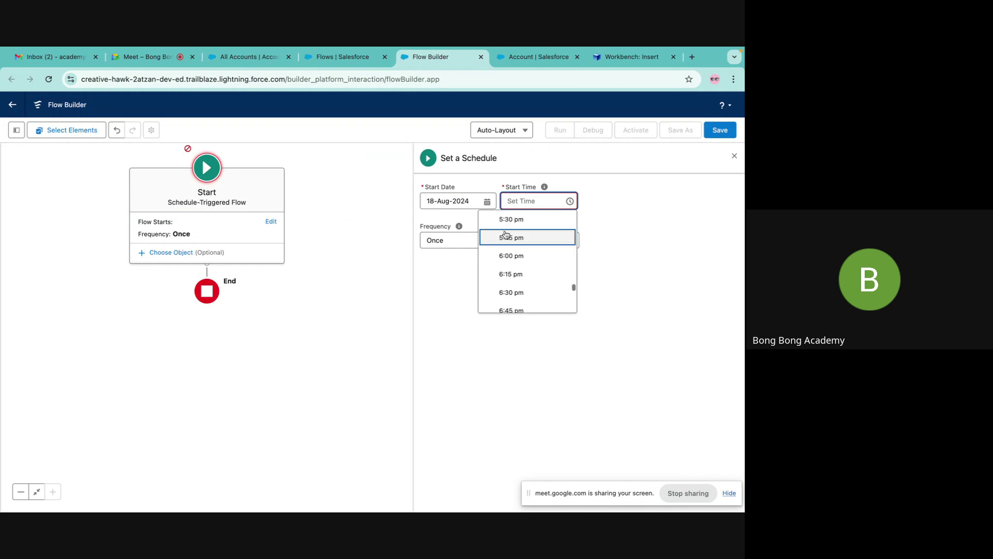
scroll(505, 234, up, 20)
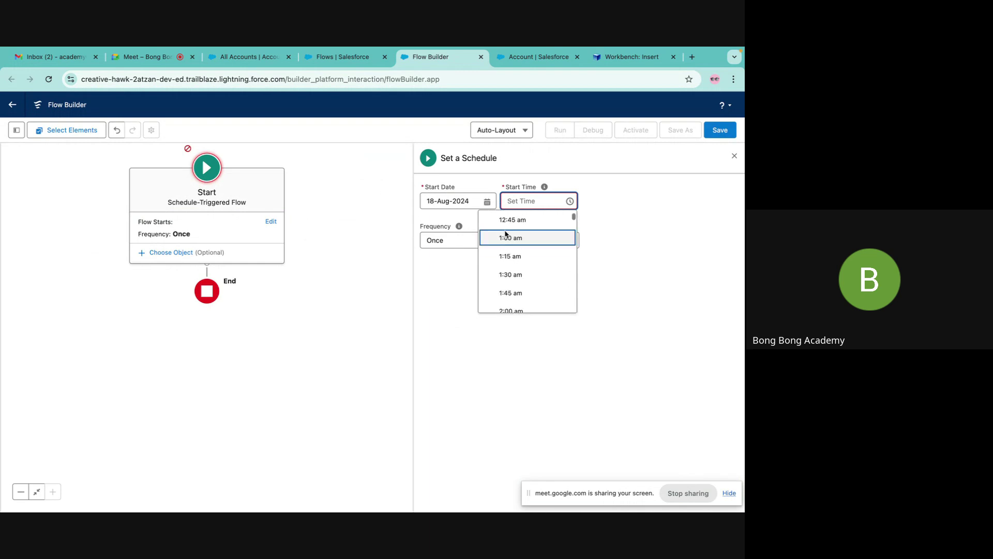
scroll(505, 234, up, 2)
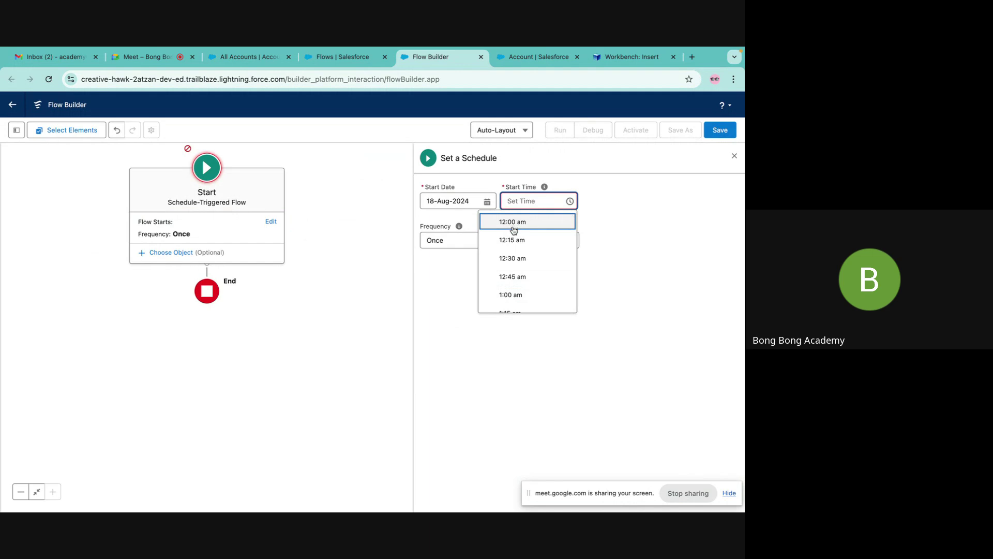
scroll(515, 253, down, 13)
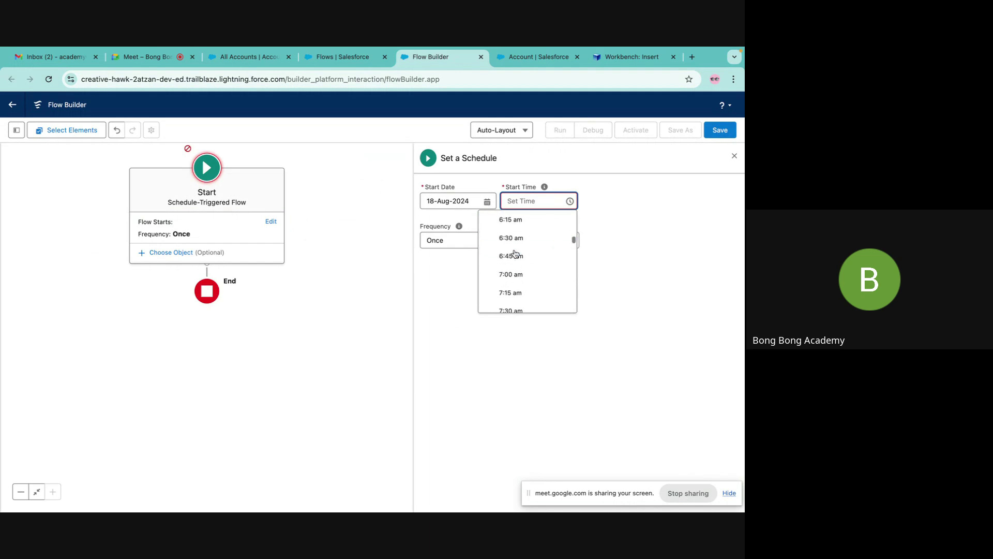
scroll(515, 253, up, 2)
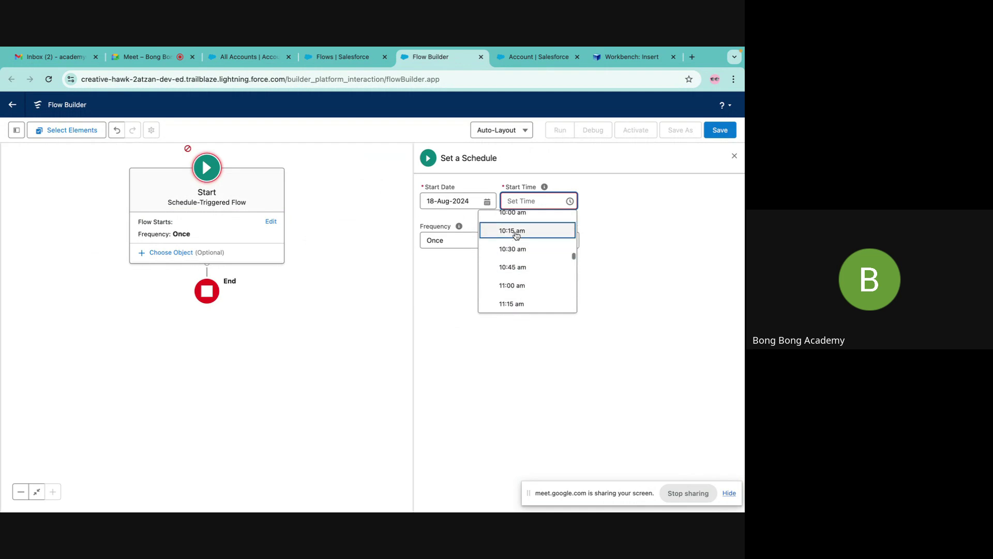
click(514, 222)
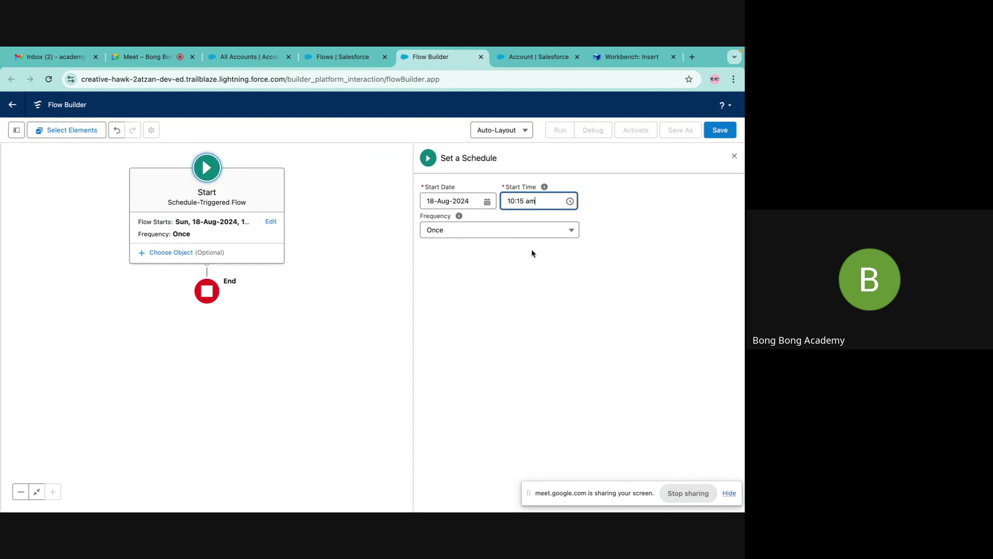
Save the flow with the label Create New Accounts and the API name Create_New_Accounts.
click(720, 130)
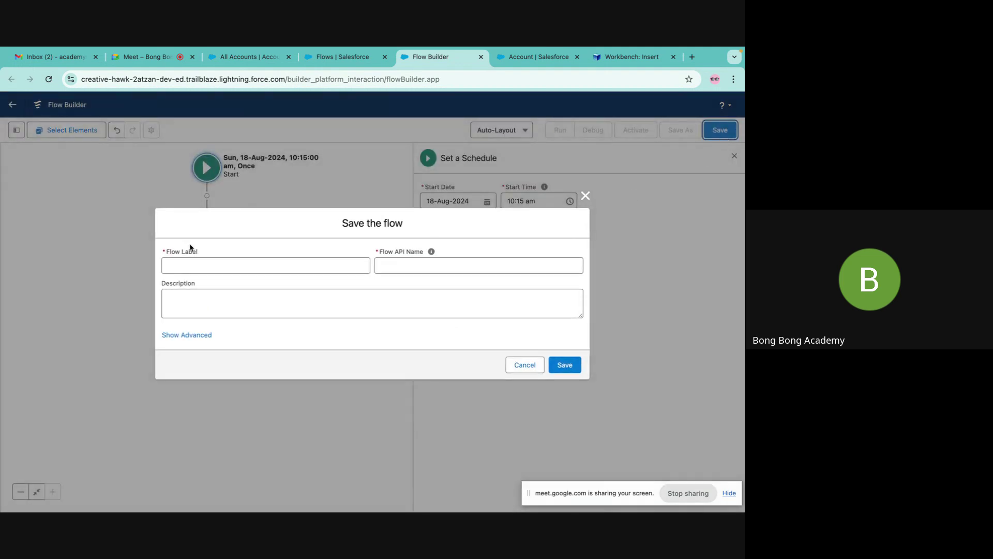
click(176, 268)
text(Create)
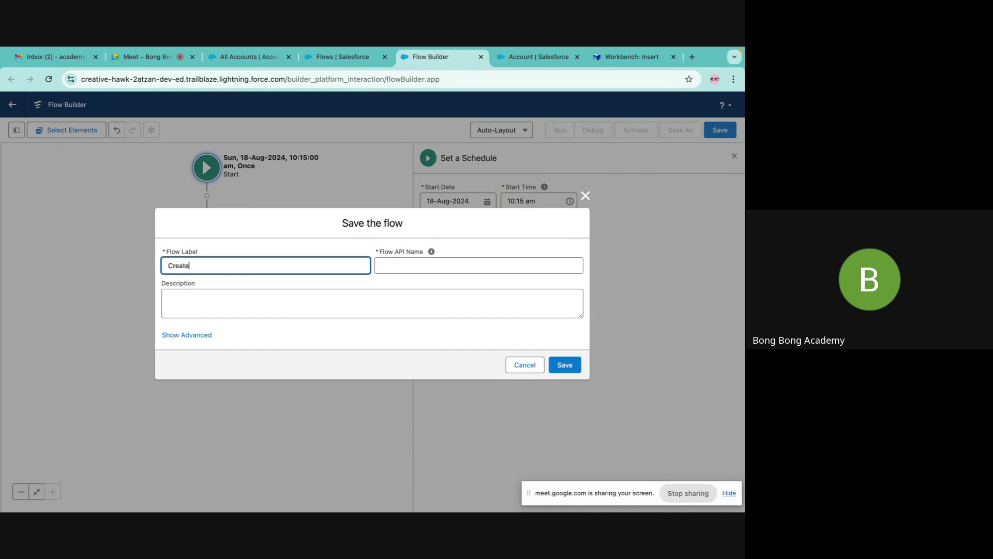
text( New Accounts)
click(399, 263)
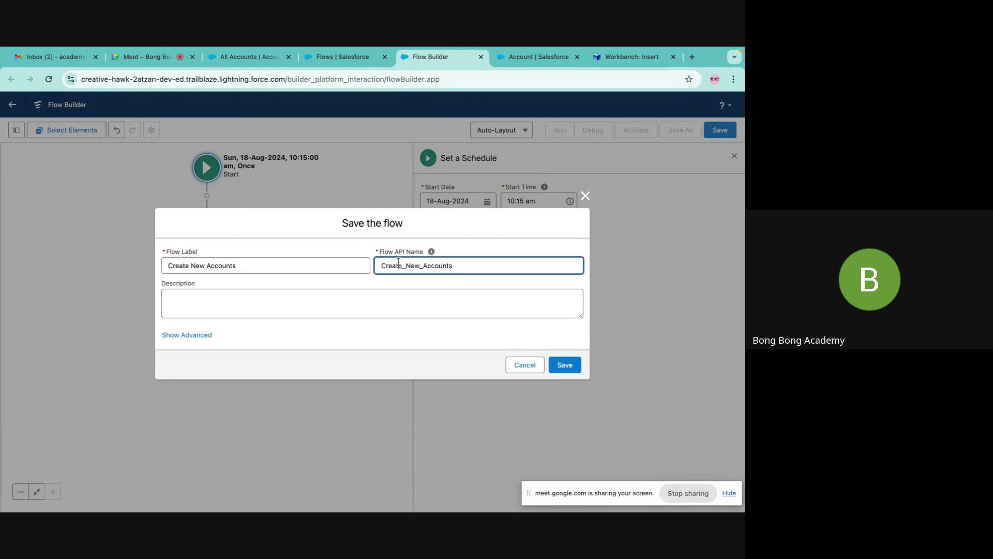
click(567, 366)
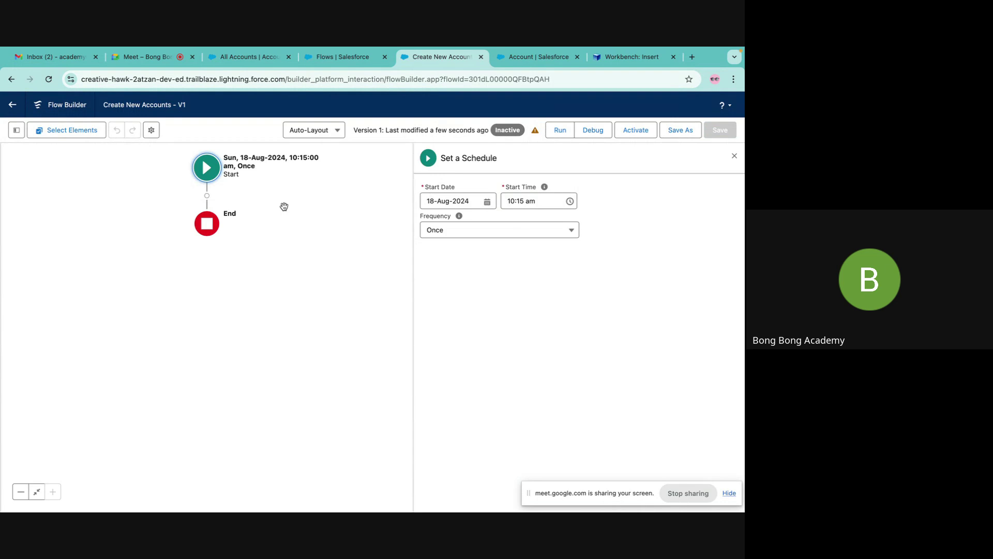
Change the flow's canvas layout to Free-Form and check the computer's current time.
click(335, 130)
click(329, 169)
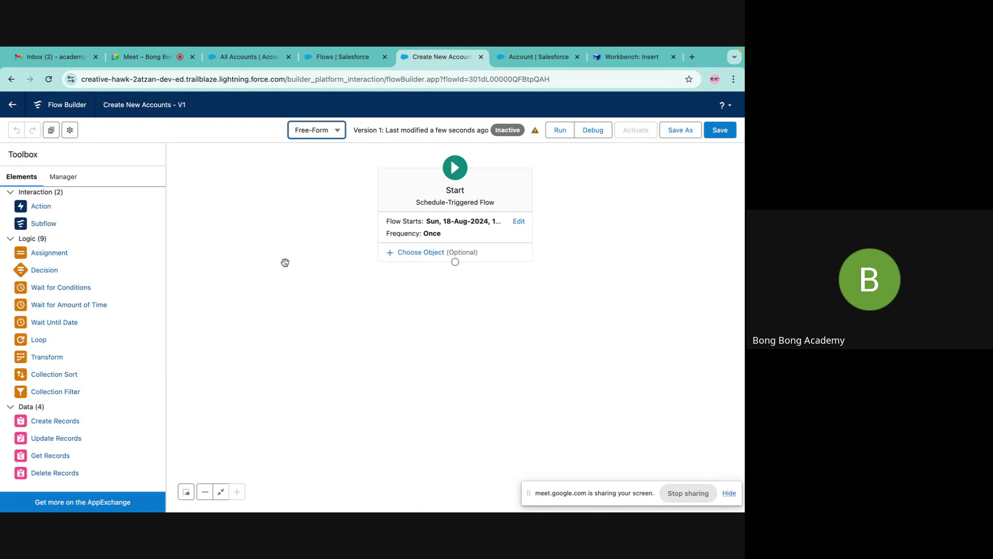
mouse_move(499, 50)
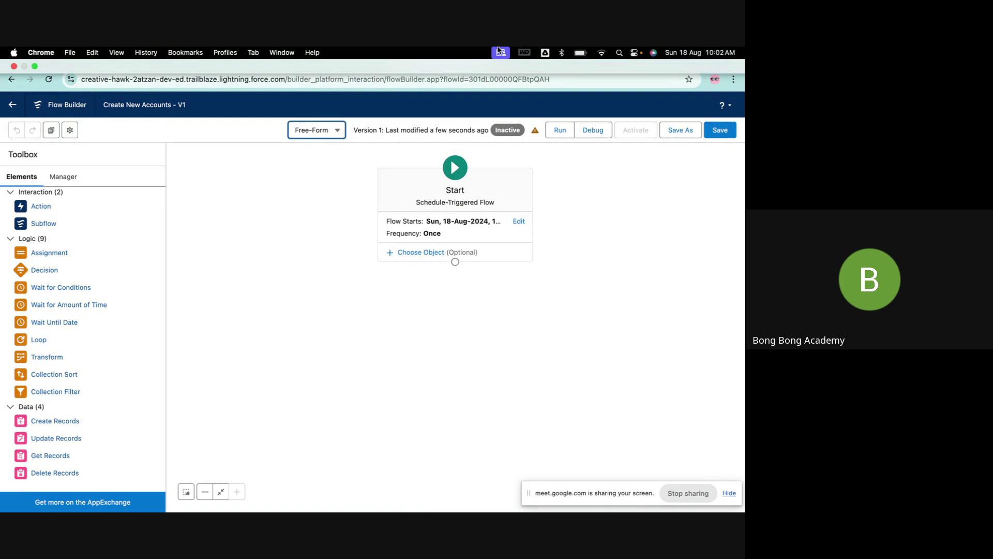
Start a new Variable resource in the Create New Accounts flow and give it the API name NewAccountRecord.
click(62, 177)
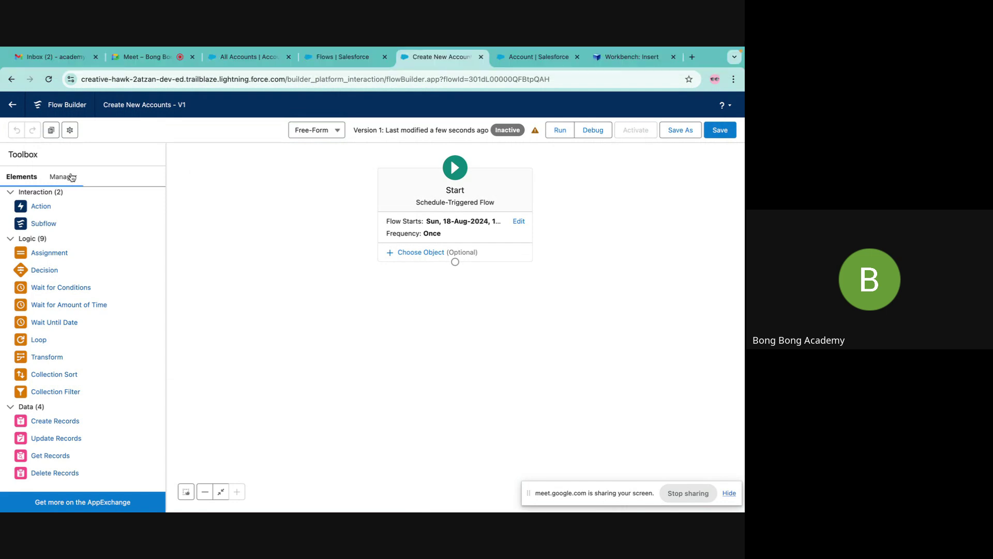
click(37, 224)
click(281, 261)
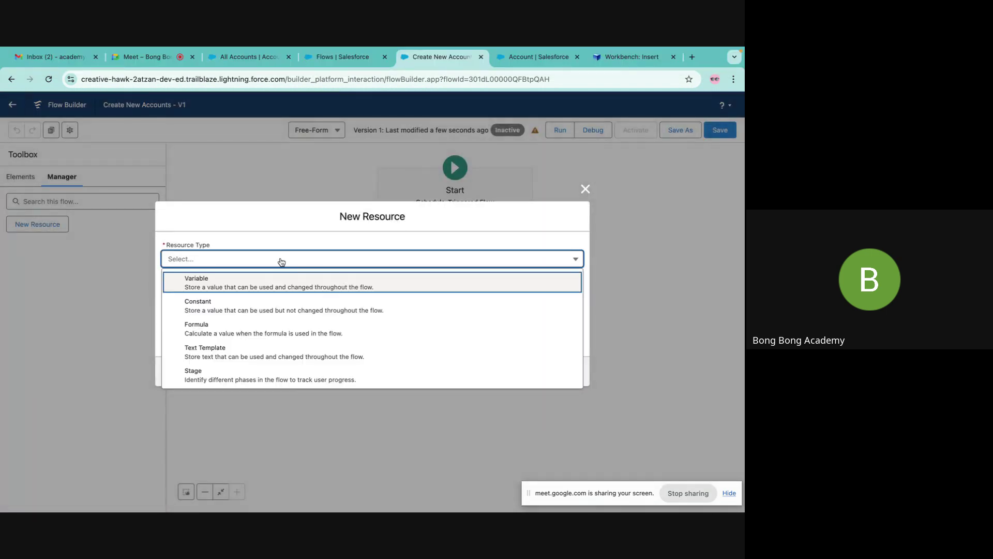
click(253, 283)
click(194, 284)
text(NewAccountRecord)
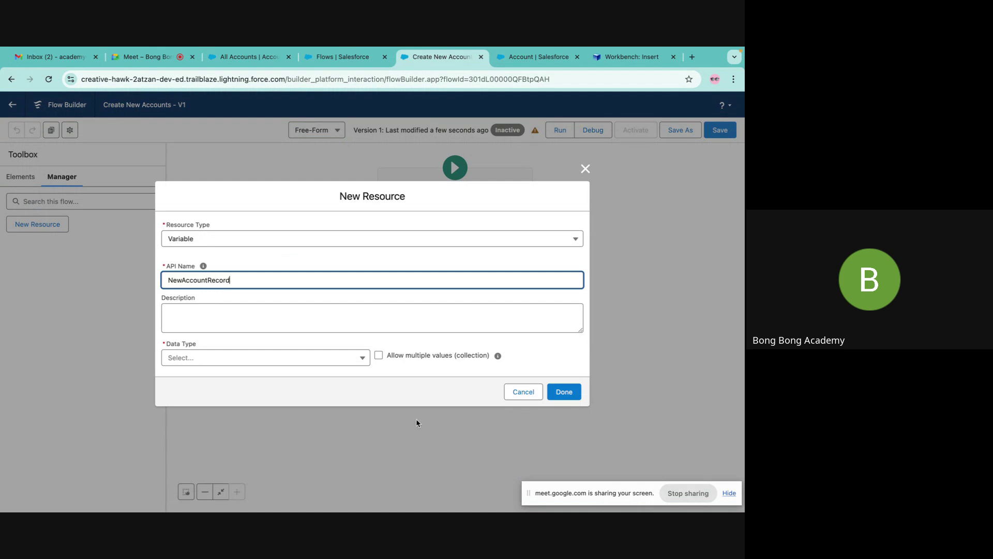
Give the NewAccountRecord variable the Record data type for the Account object and finish creating it as a single-record variable.
click(268, 358)
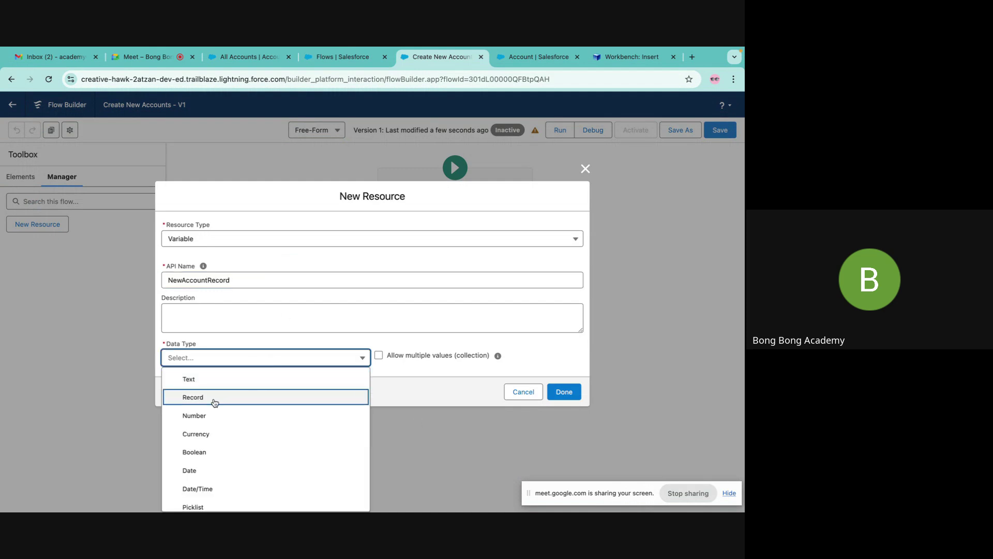
click(213, 395)
click(272, 355)
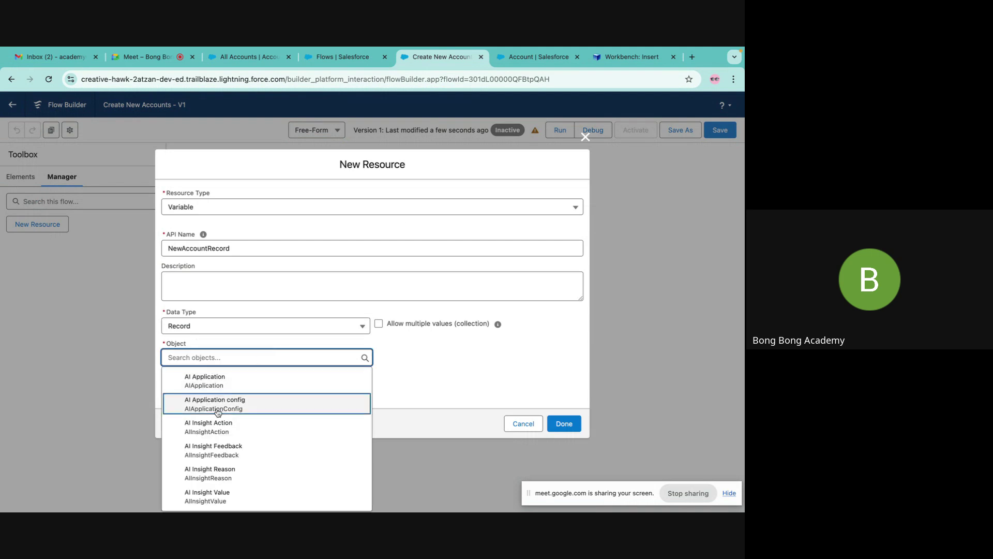
scroll(207, 424, down, 5)
scroll(207, 424, down, 10)
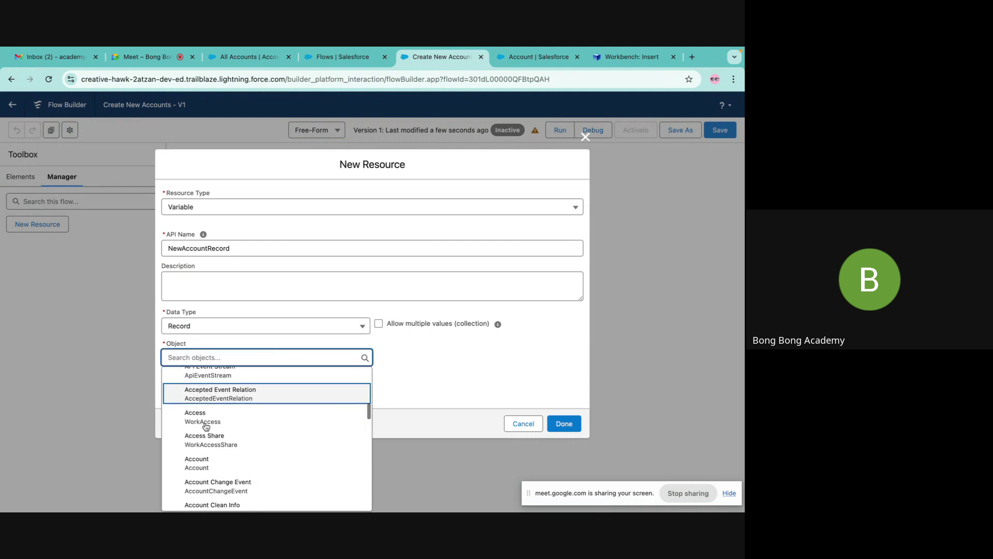
click(201, 451)
click(564, 423)
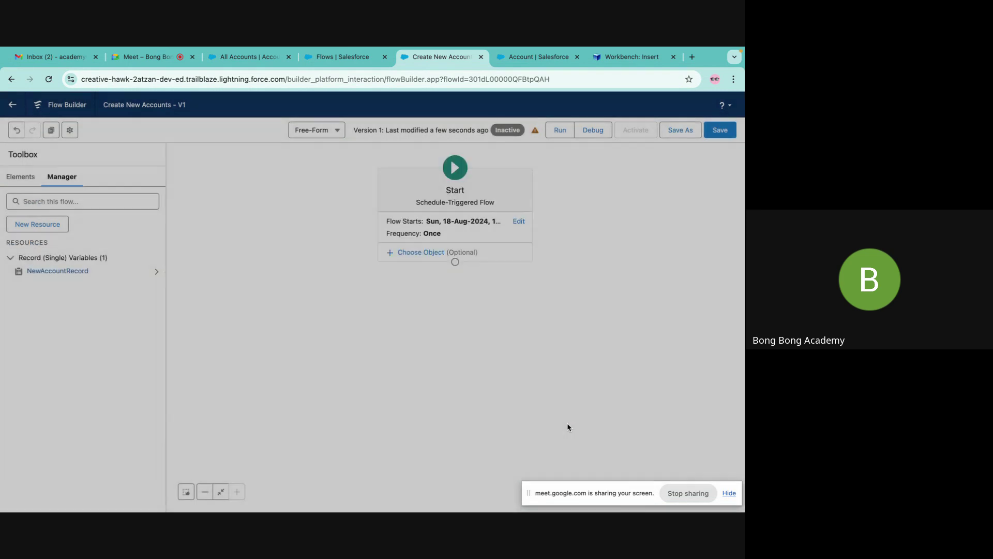
Start a second Variable resource and give it the API name NewAccountRecords.
click(50, 202)
text(n)
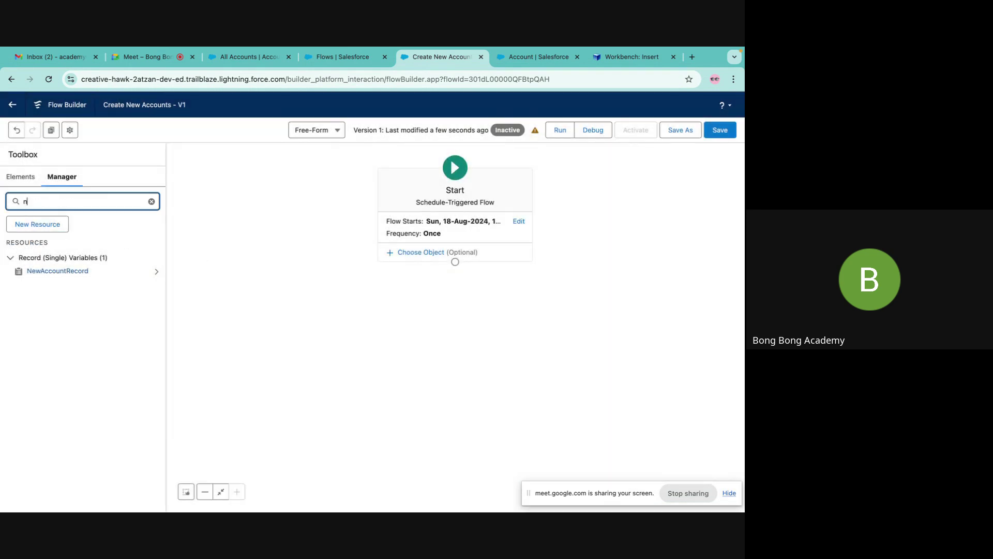
click(45, 222)
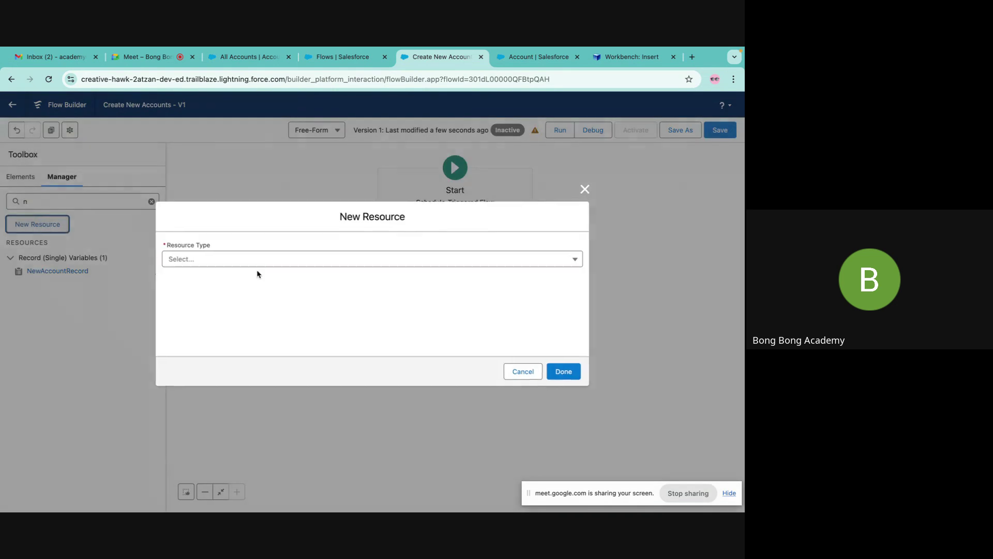
click(212, 258)
click(202, 287)
click(184, 280)
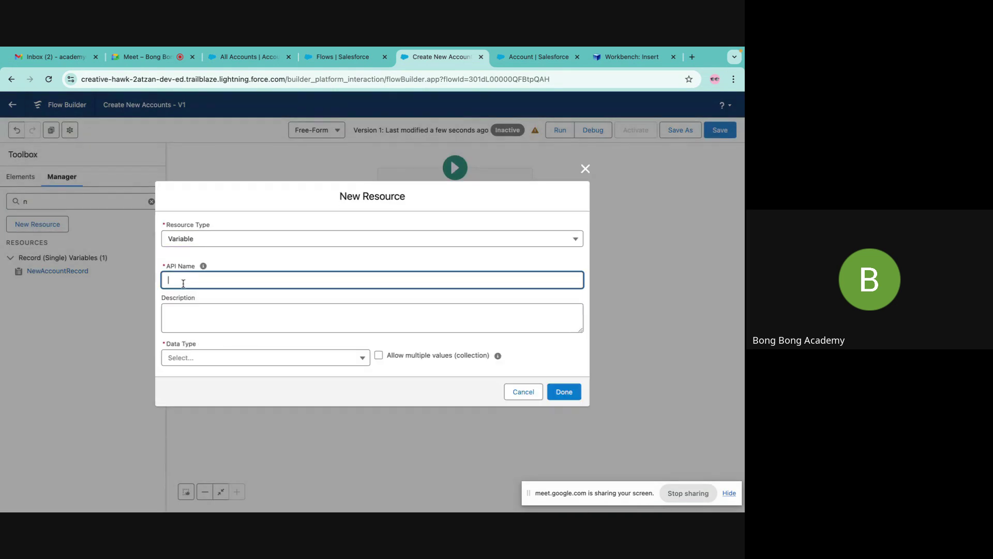
text(NewAccountRecords)
Make NewAccountRecords a Record variable for the Account object that allows multiple values, and finish creating it.
click(233, 356)
click(208, 395)
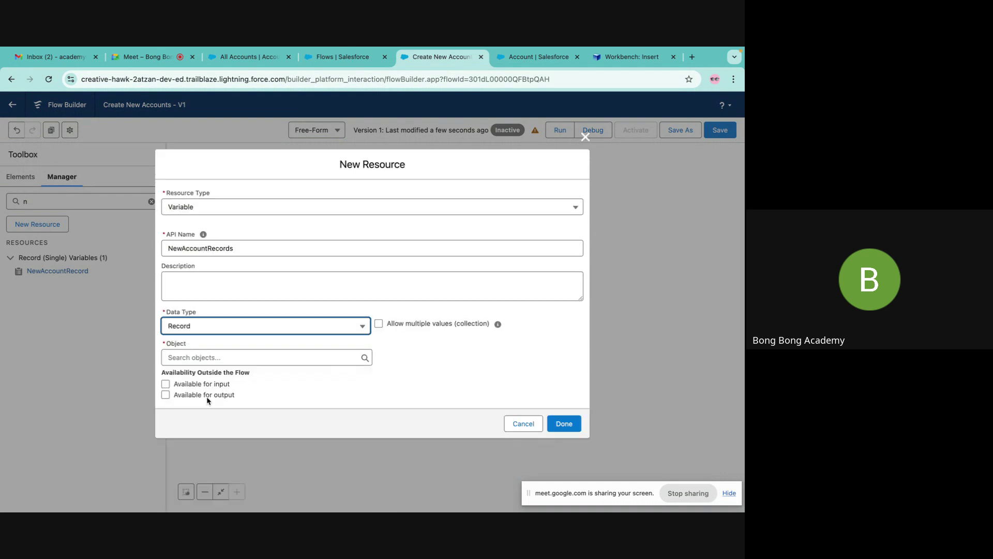
click(379, 324)
click(289, 350)
scroll(235, 431, down, 3)
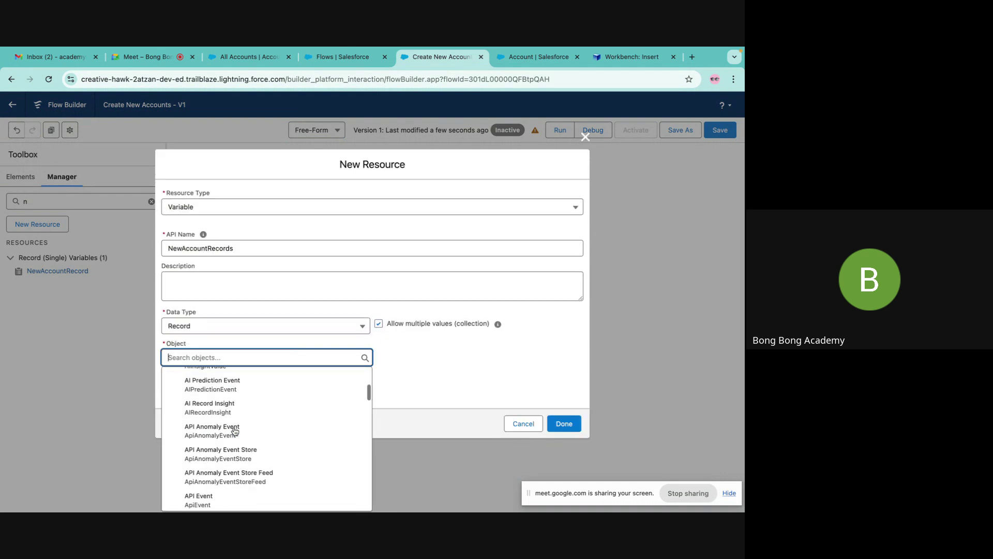
scroll(234, 431, down, 5)
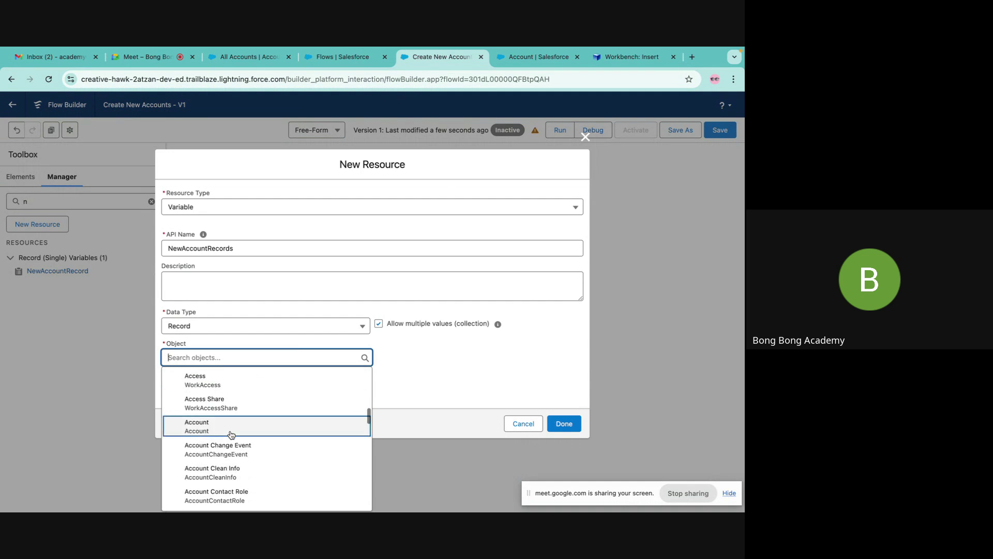
click(231, 429)
click(564, 423)
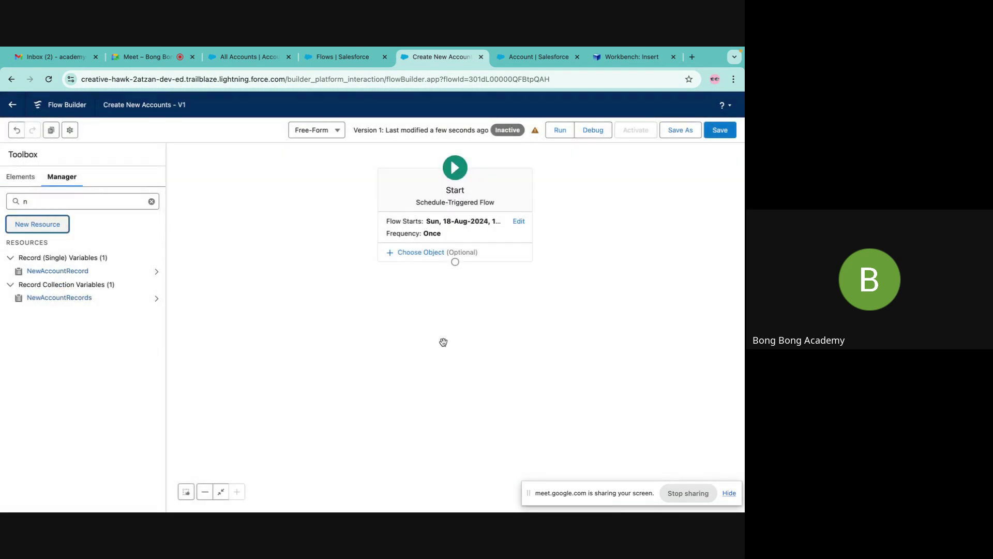
Add a Create Records element to the canvas with the label Create New Accounts and the API name Create_New_Accounts.
click(14, 176)
drag(67, 424, 231, 427)
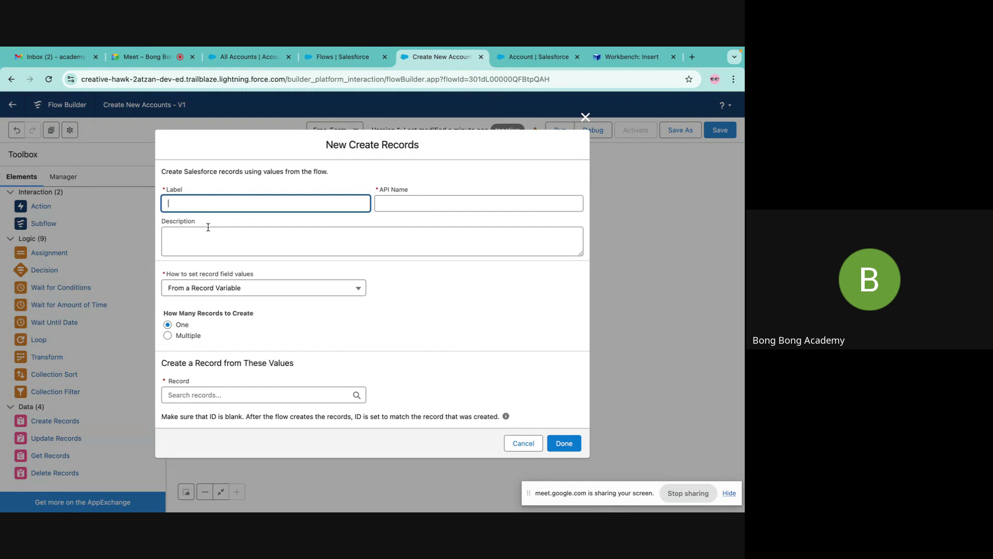
text(New)
text(Crete )
text(New)
text( Accounts)
click(445, 203)
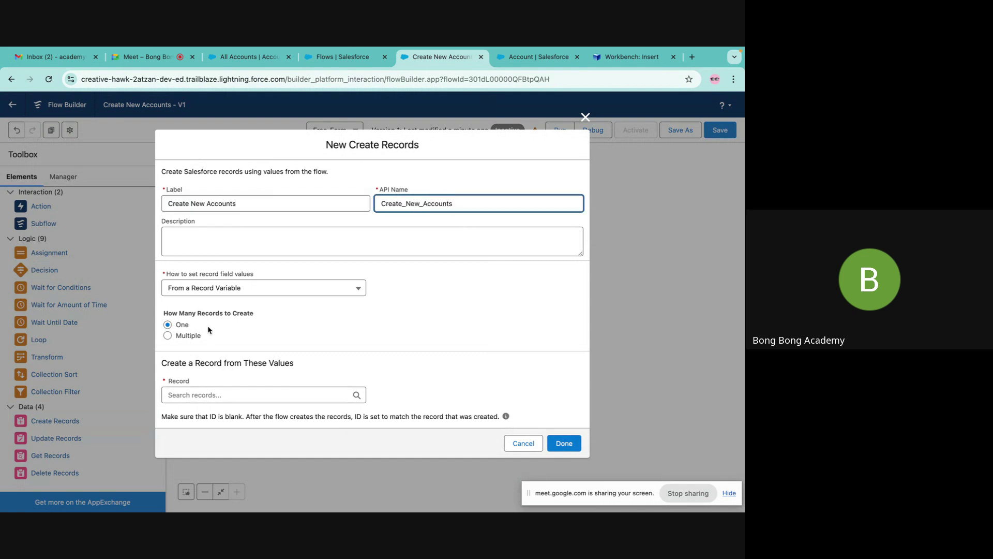
Set Create New Accounts to create multiple records from the NewAccountRecords collection and place the element below Start, leaving space between them.
click(225, 289)
click(498, 268)
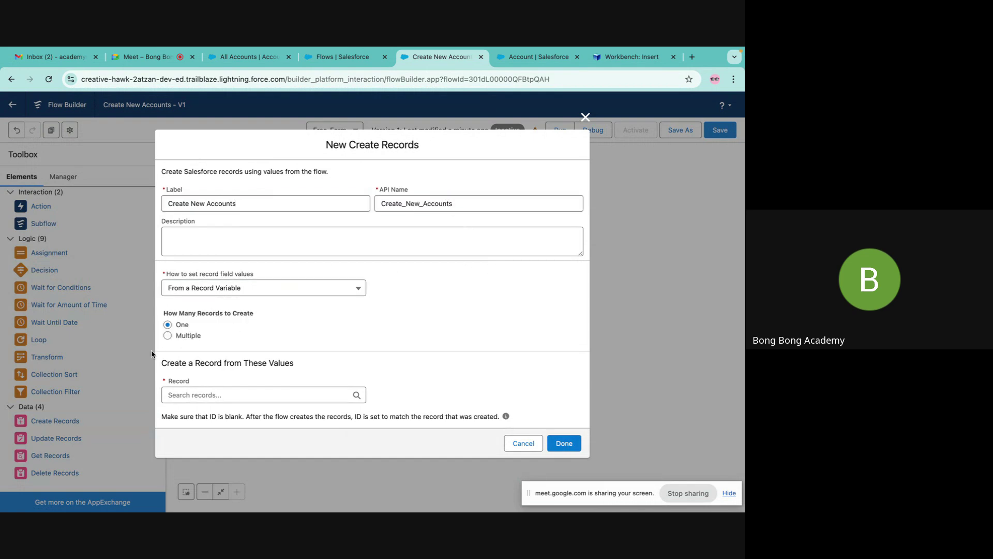
click(168, 335)
click(239, 381)
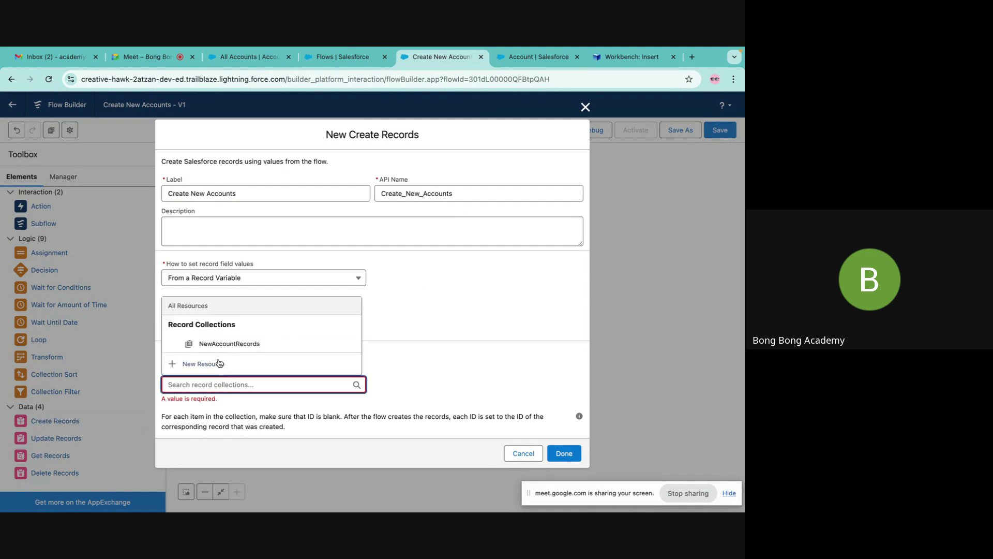
click(229, 343)
click(563, 447)
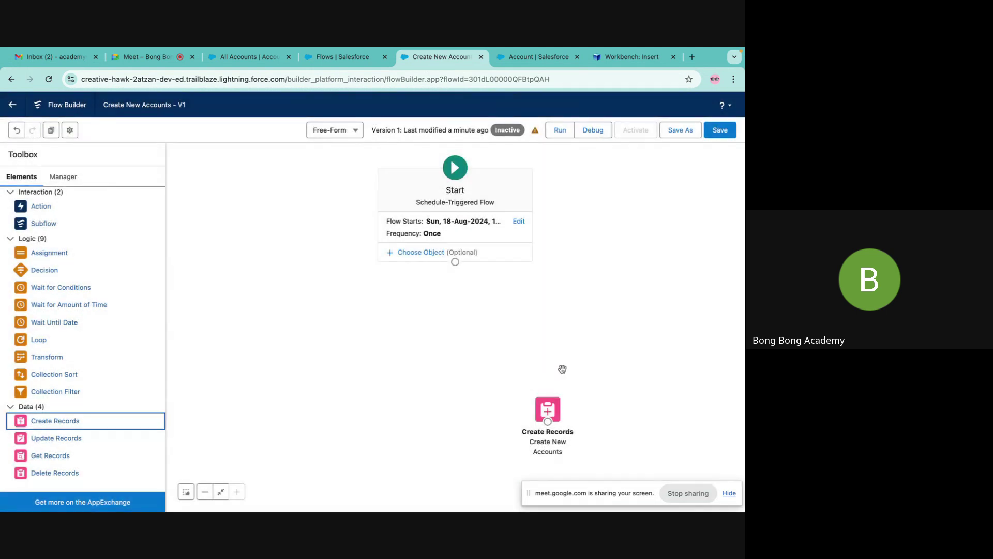
drag(560, 410, 463, 422)
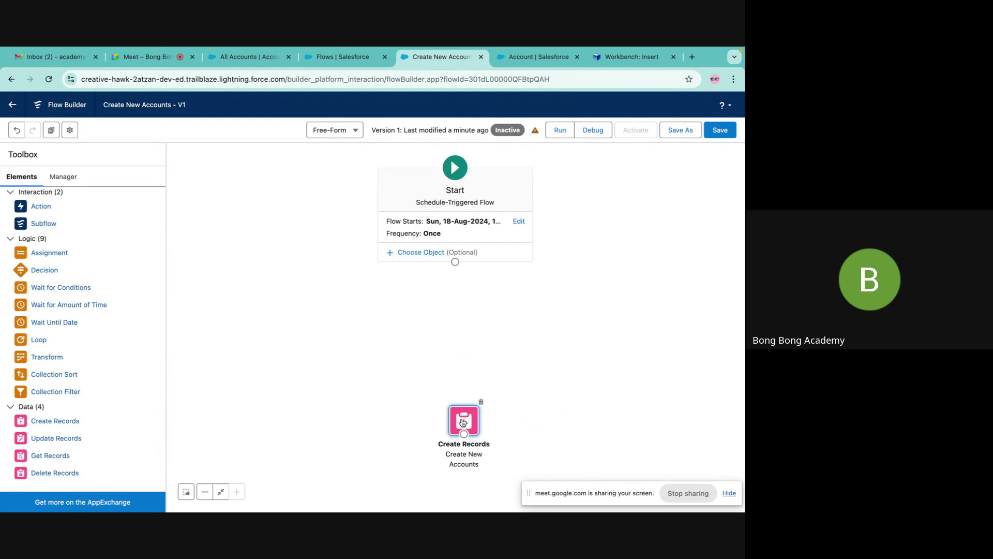
Add an Assignment element between Start and Create Records, labelled Create New Account 1 with the API name Create_New_Account_1.
drag(49, 253, 434, 303)
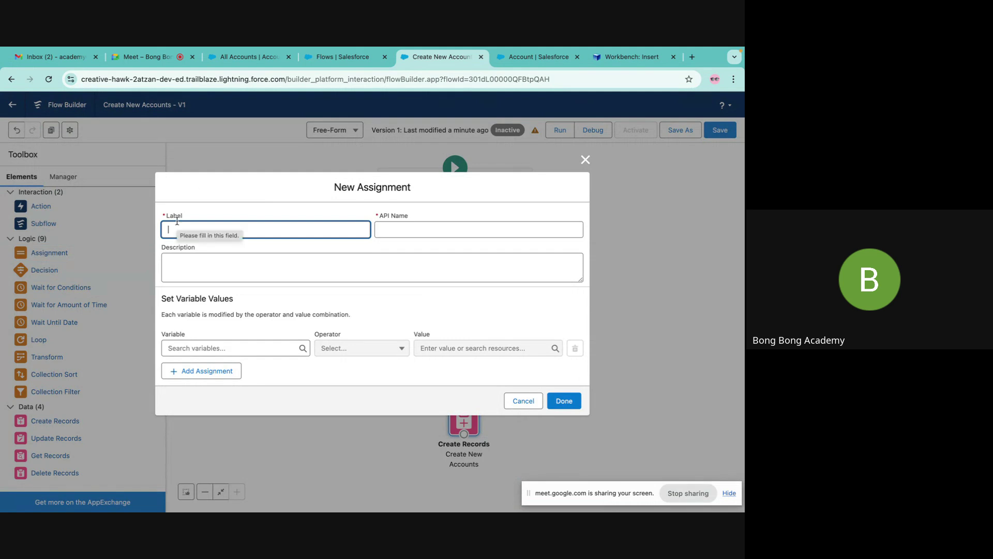
text(Create Be)
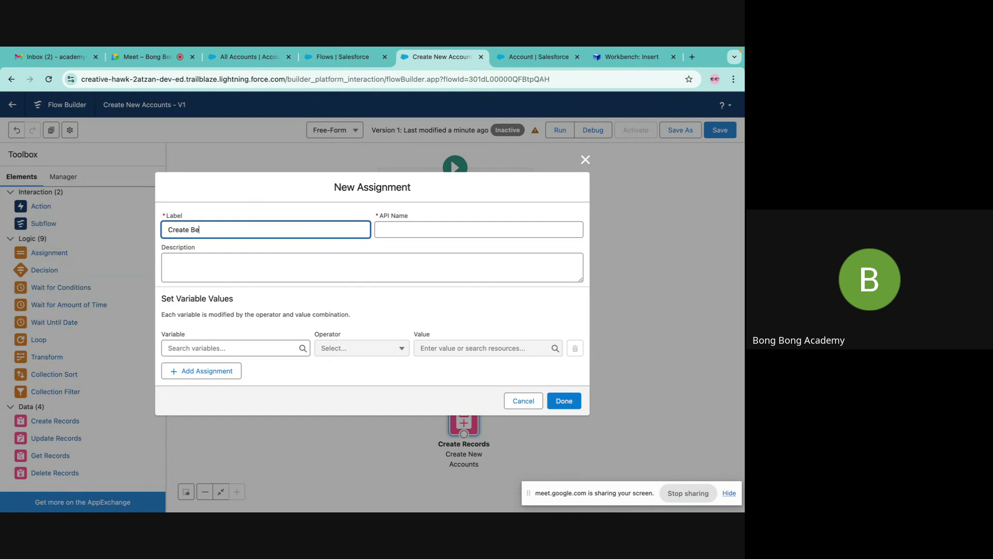
key(BackSpace)
key(BackSpace)
text(New Account 1)
click(418, 243)
Assign the value AutoAccount1 to the Account Name field of NewAccountRecord using the Equals operator.
click(216, 346)
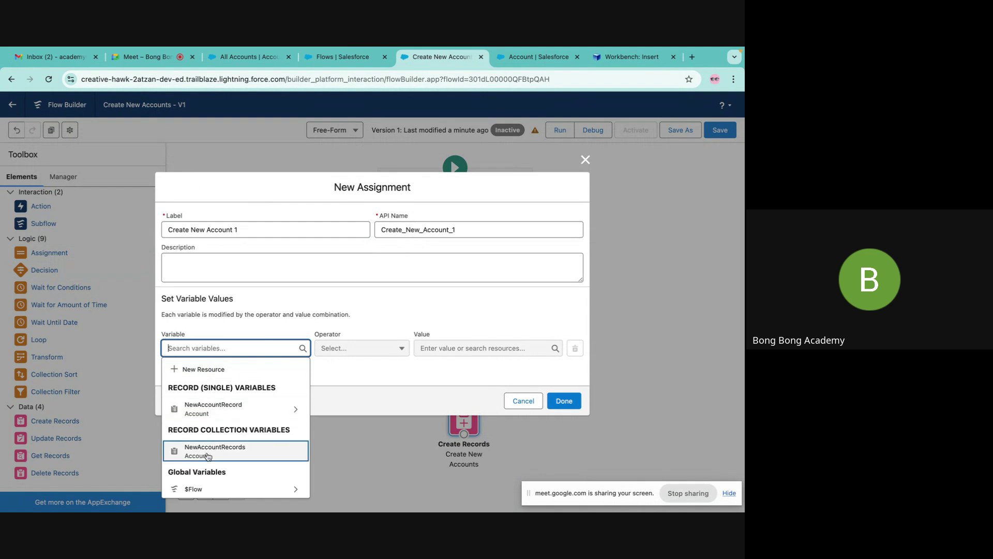
click(212, 410)
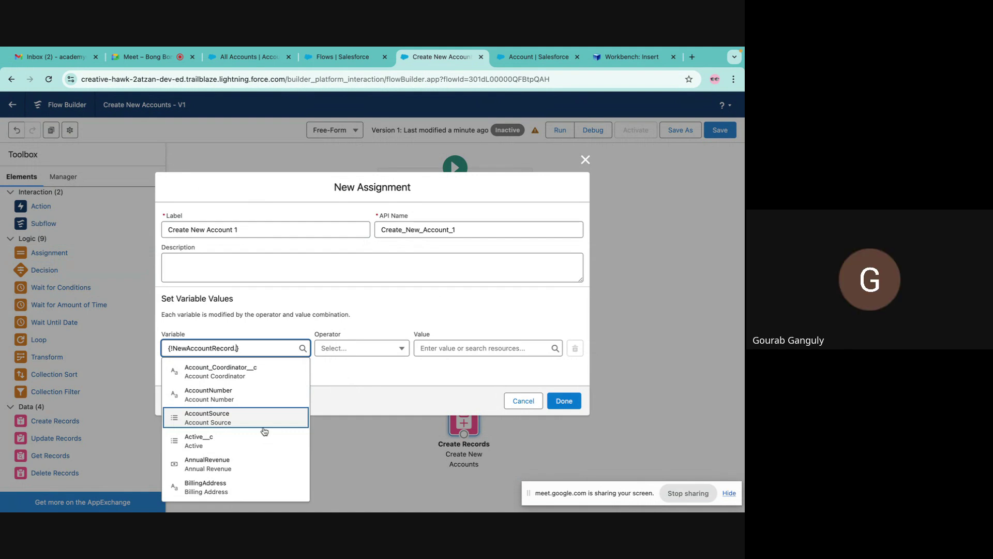
text(Name)
click(213, 370)
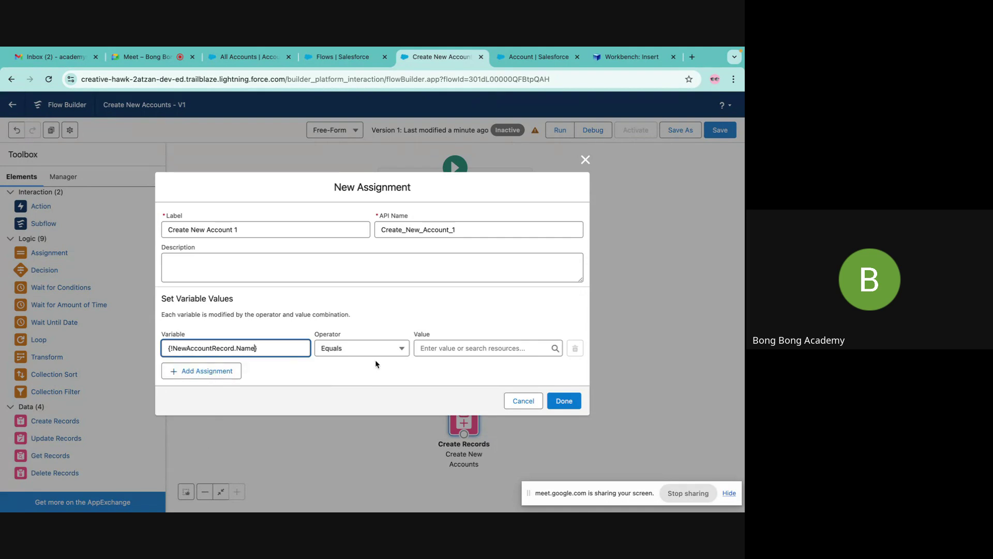
click(446, 348)
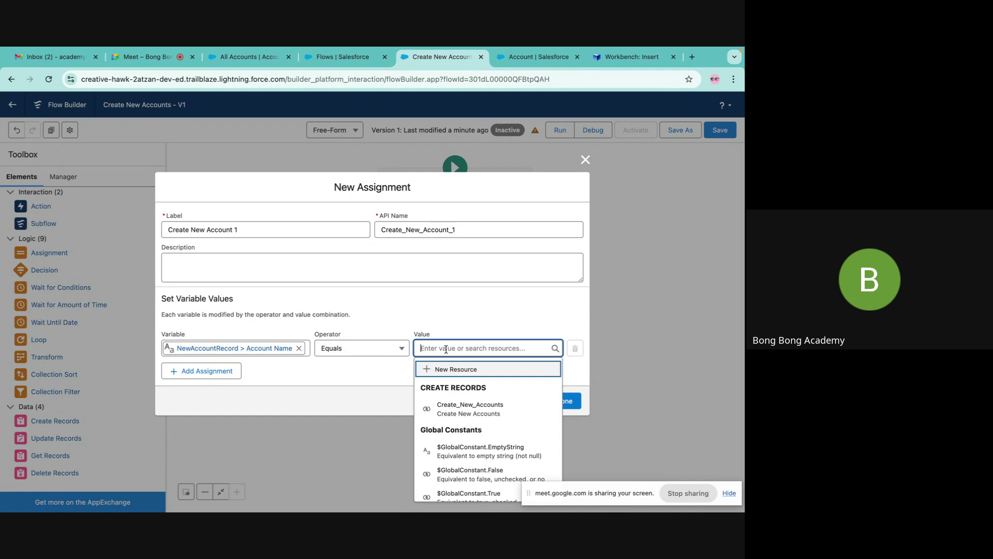
text(AutoAccount1)
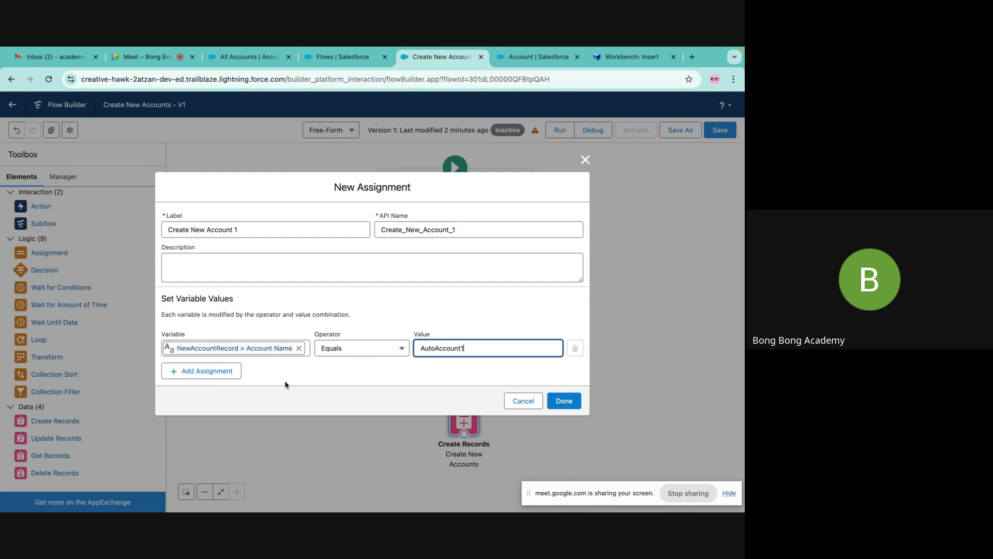
click(231, 376)
click(212, 364)
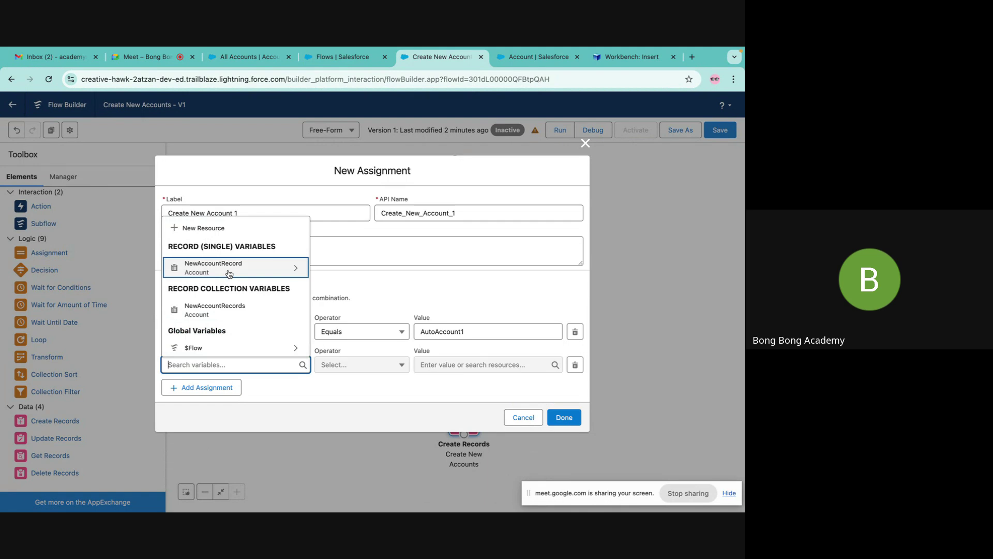
click(370, 280)
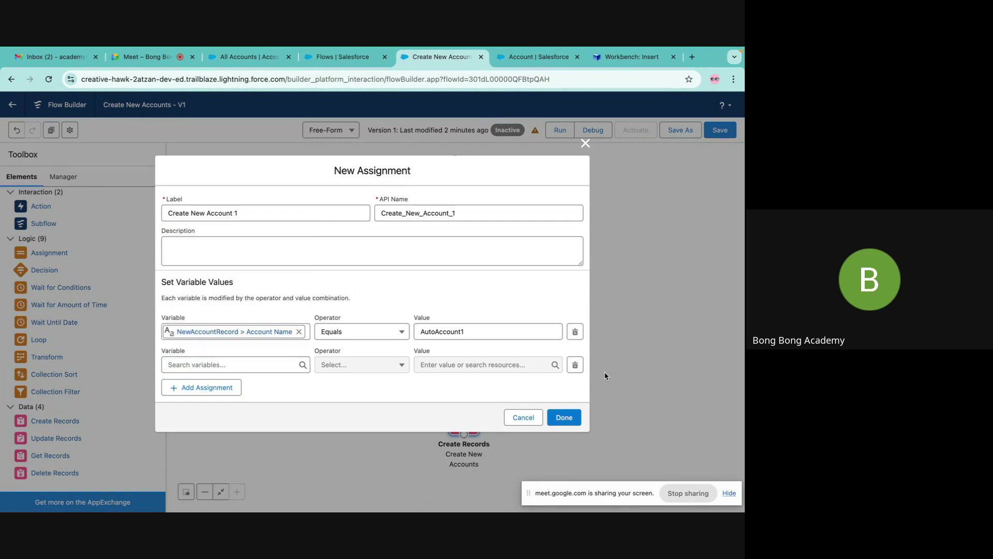
click(575, 364)
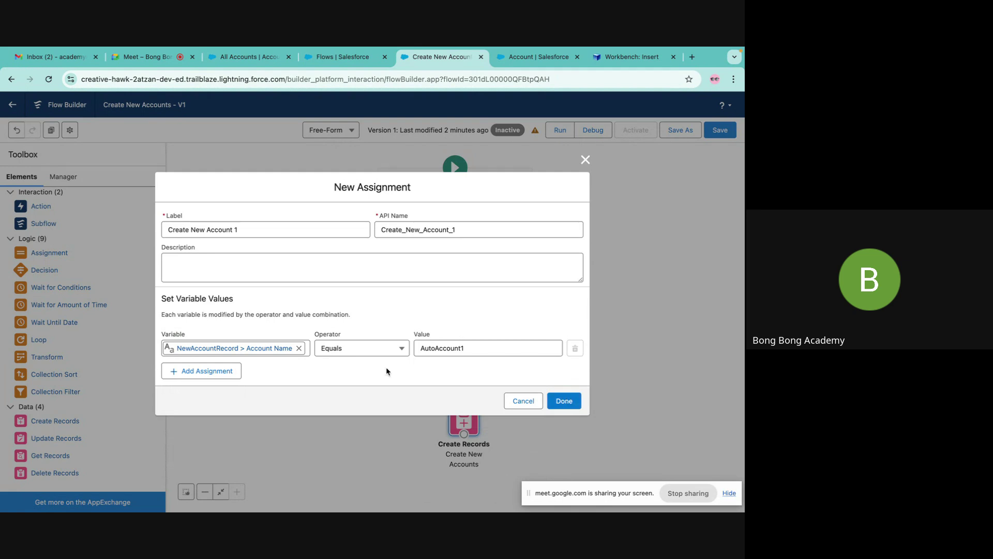
Finish the Create New Account 1 assignment and align it directly beneath the Start element.
click(568, 402)
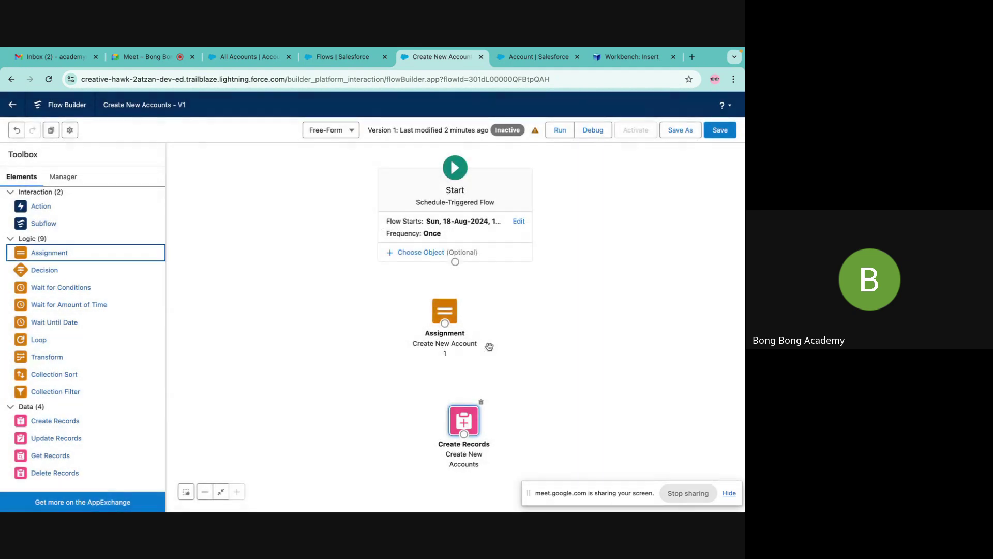
drag(446, 305, 462, 288)
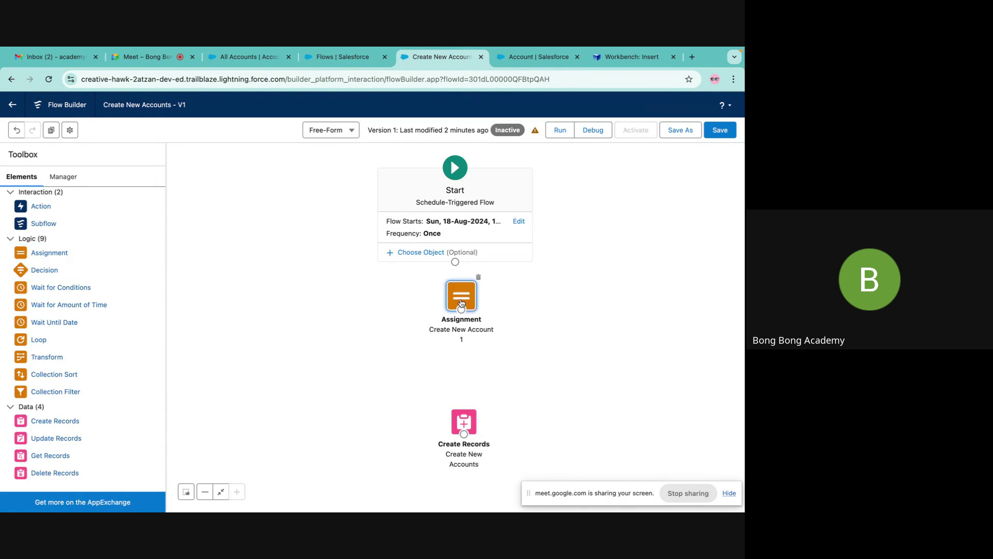
Reopen Create New Account 1 and add an assignment setting the GST field of NewAccountRecord equal to 100000.
double_click(462, 288)
click(216, 371)
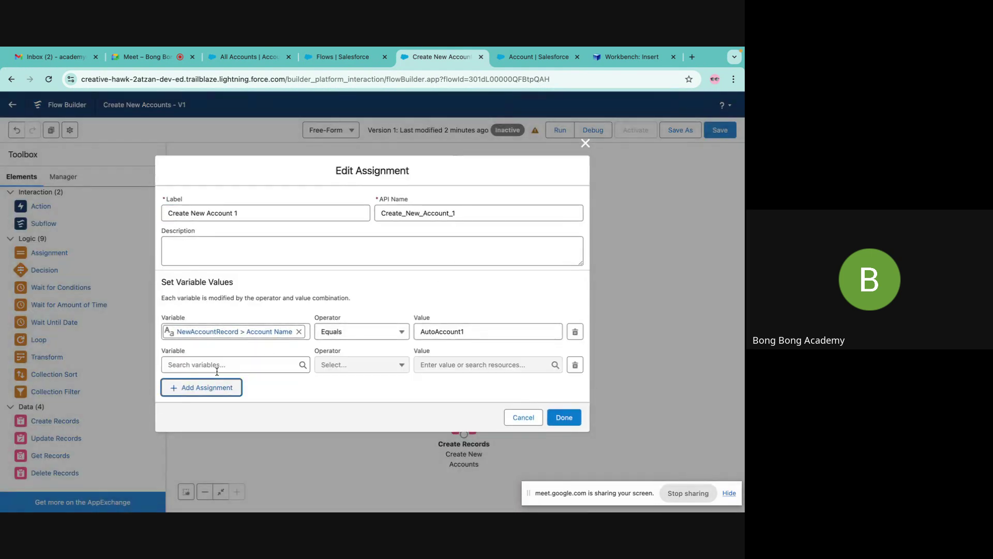
click(248, 362)
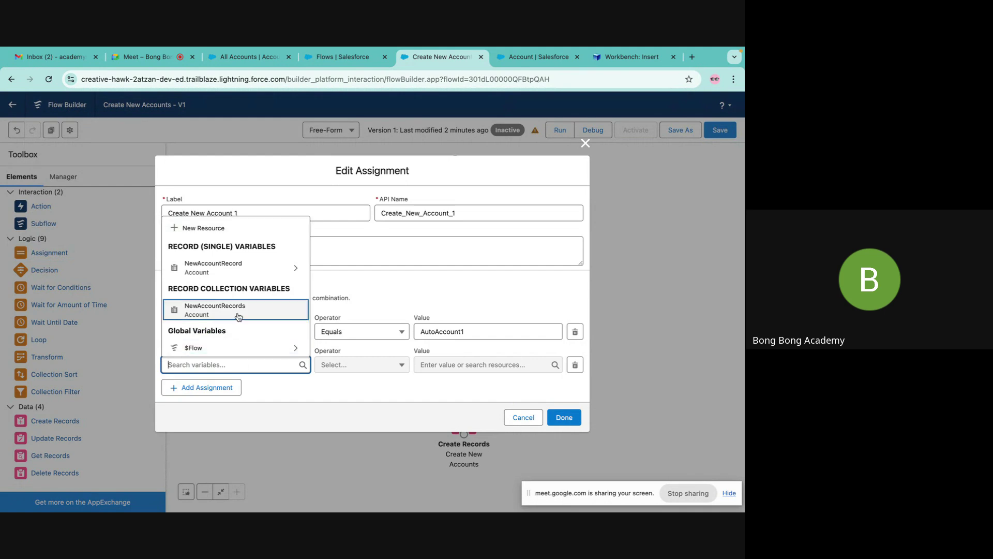
click(239, 271)
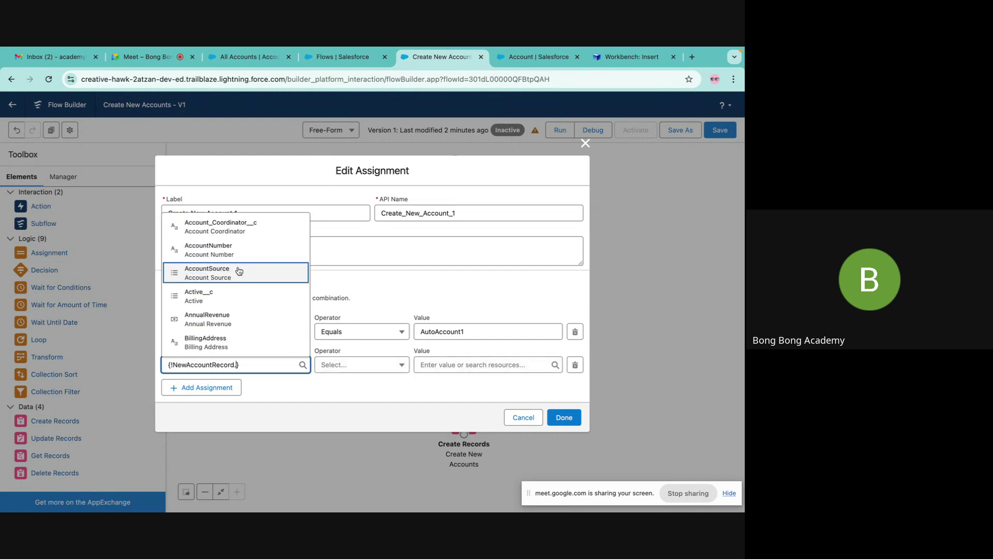
scroll(238, 271, down, 5)
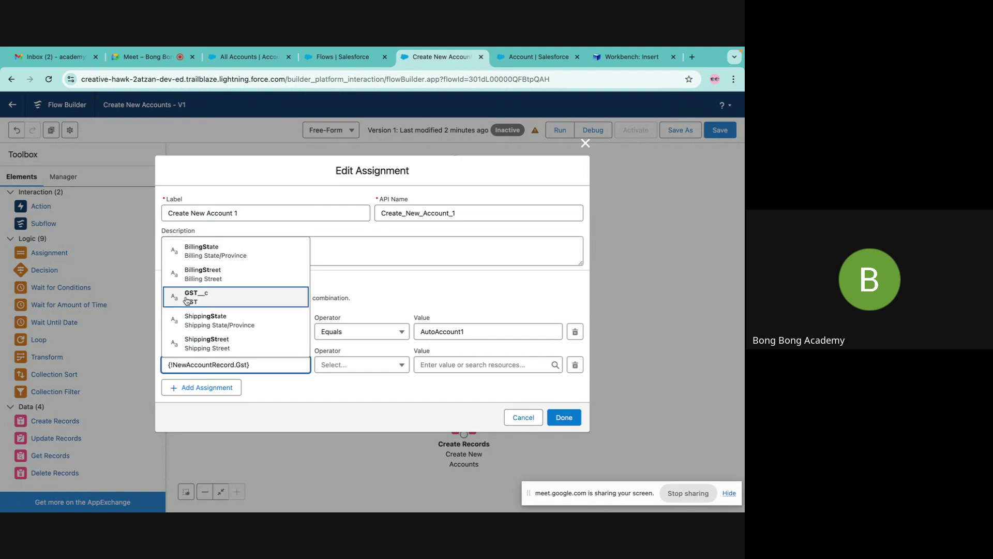
click(238, 292)
click(445, 364)
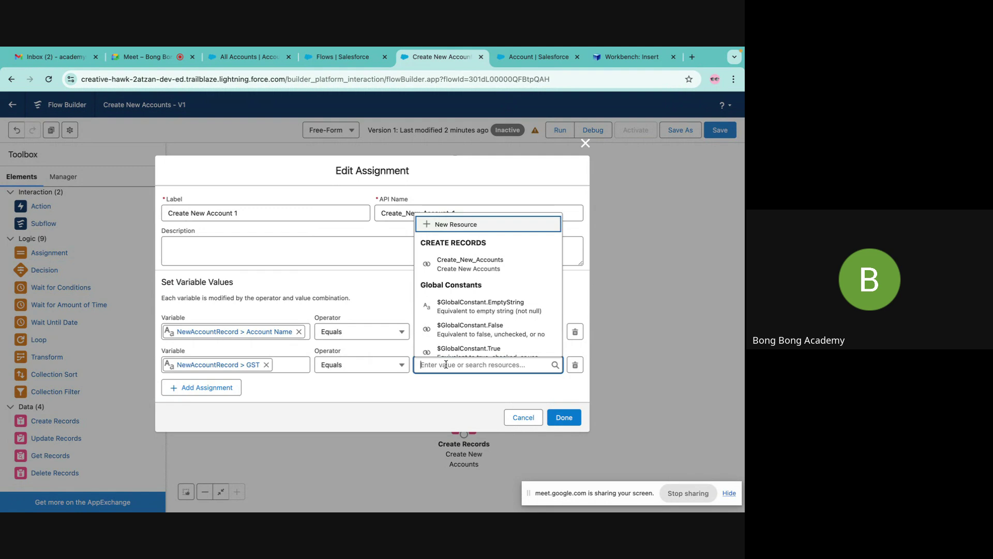
text(100000)
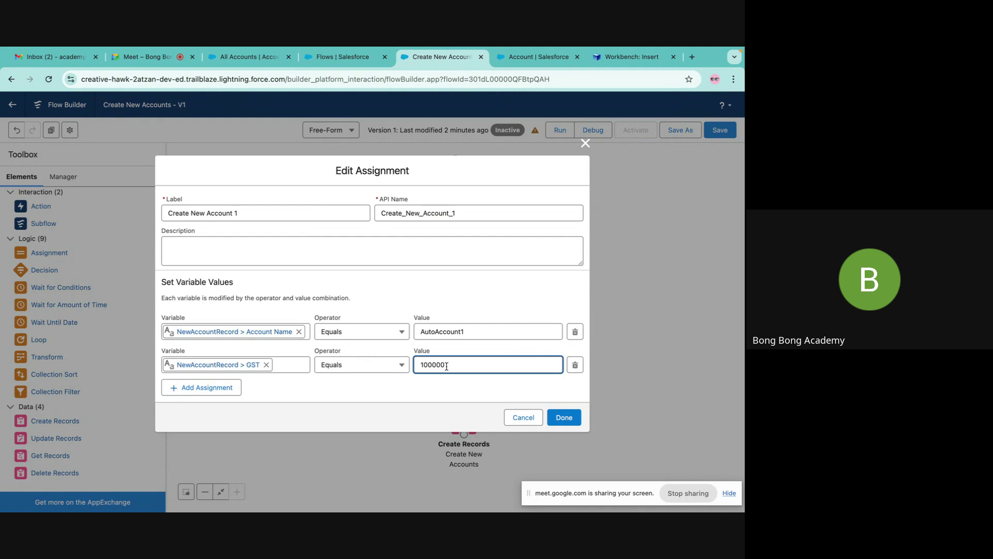
Save the edited Create New Account 1 assignment with its GST entry.
click(419, 278)
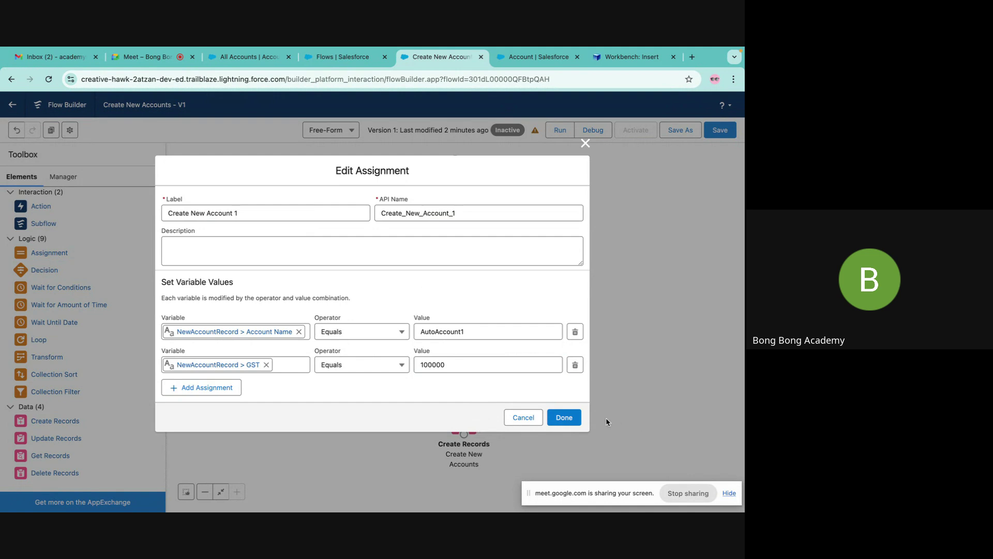
click(569, 417)
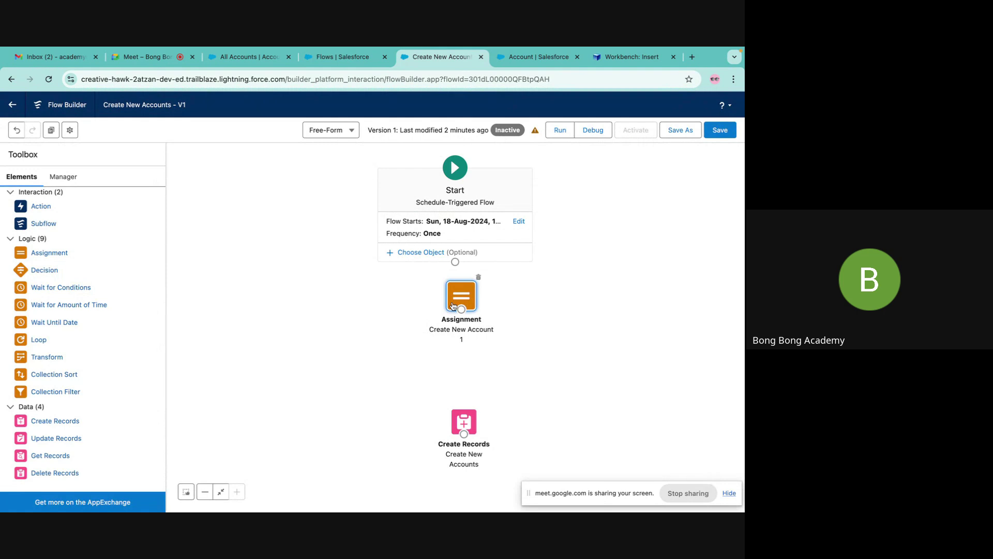
drag(49, 252, 349, 367)
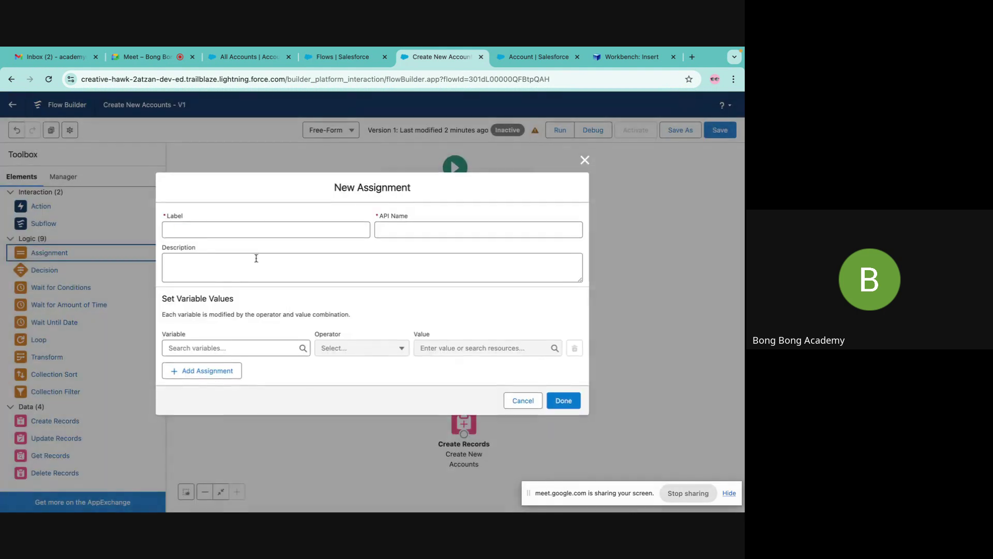
click(183, 232)
text(New Account 2)
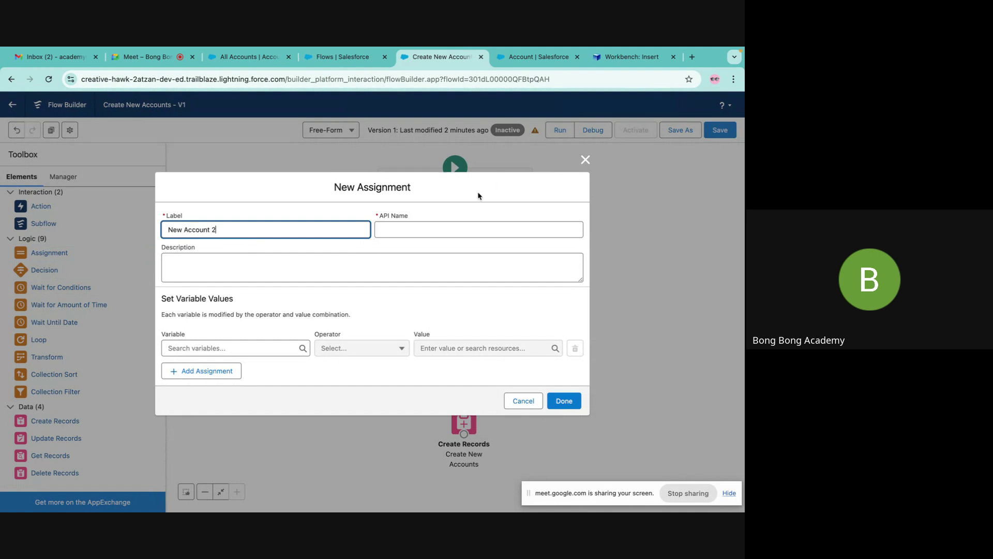
click(426, 228)
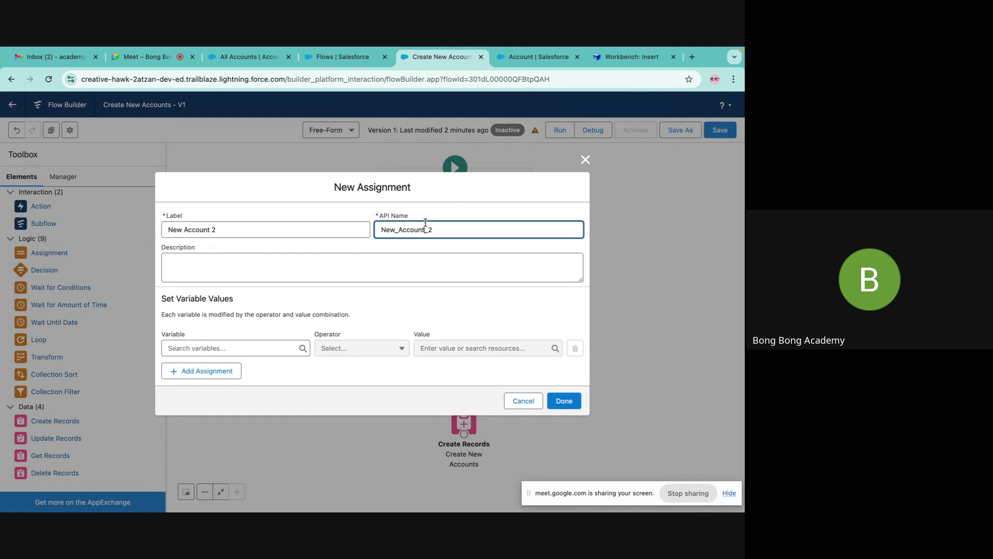
click(208, 348)
click(226, 411)
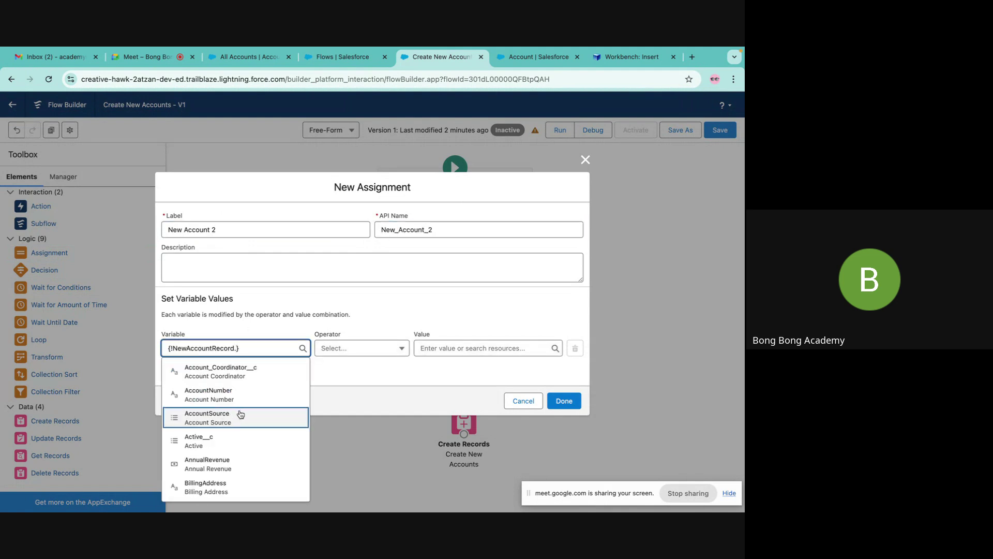
click(405, 311)
click(585, 160)
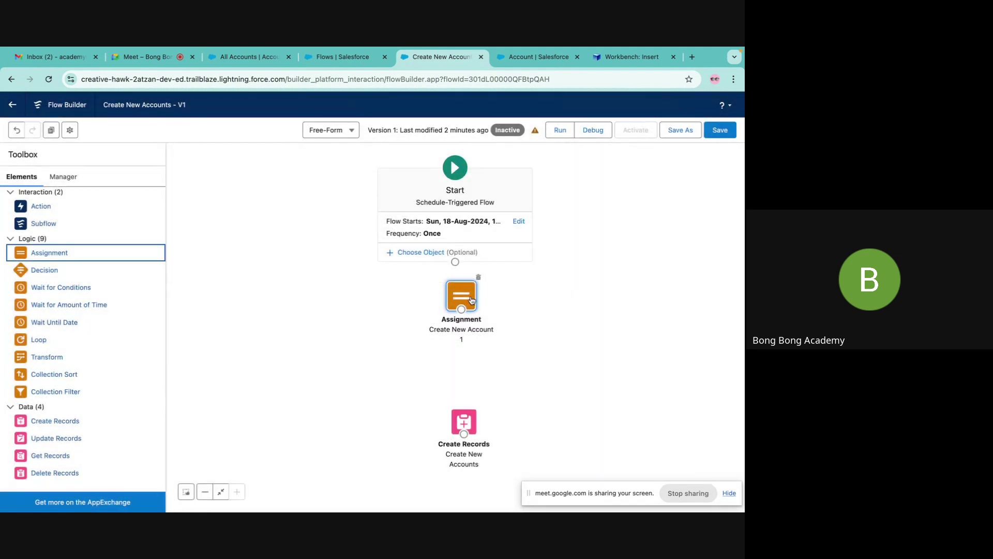
Add an Assignment element to the canvas, labelled Add to Collection with the API name Add_to_Collection.
drag(54, 257, 380, 336)
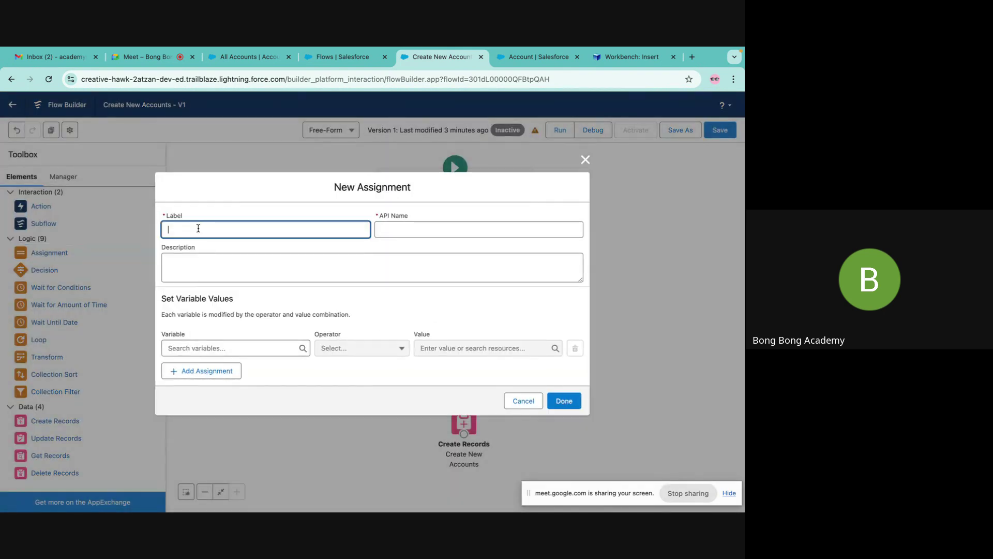
text(Add to Collection)
click(380, 226)
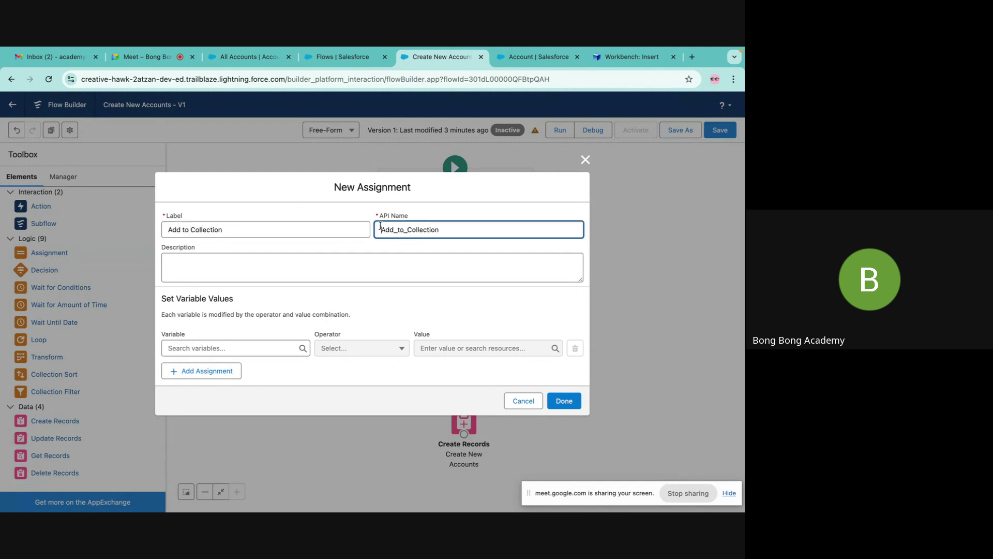
Set the assignment to add NewAccountRecord to the NewAccountRecords collection using the Add operator, and finish the element.
click(205, 346)
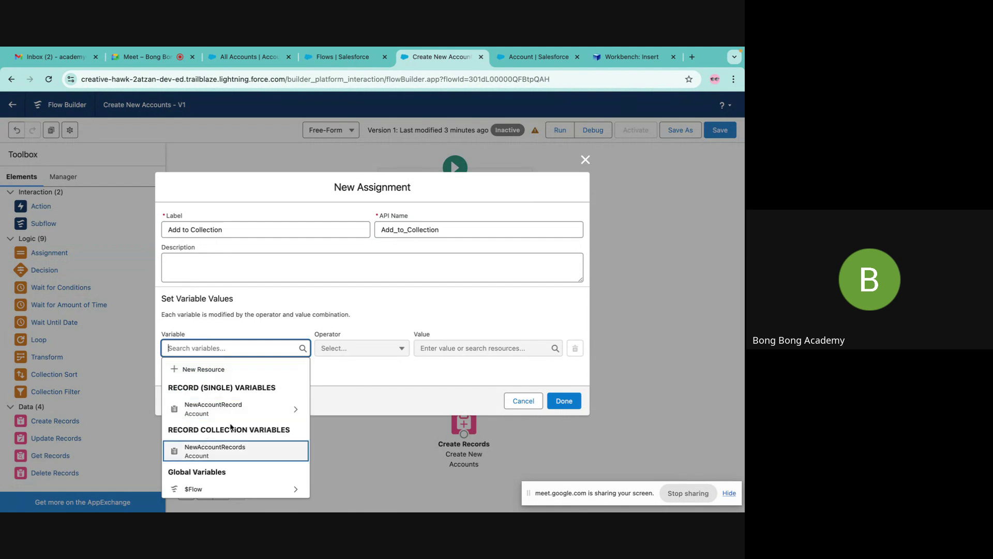
click(212, 458)
click(348, 351)
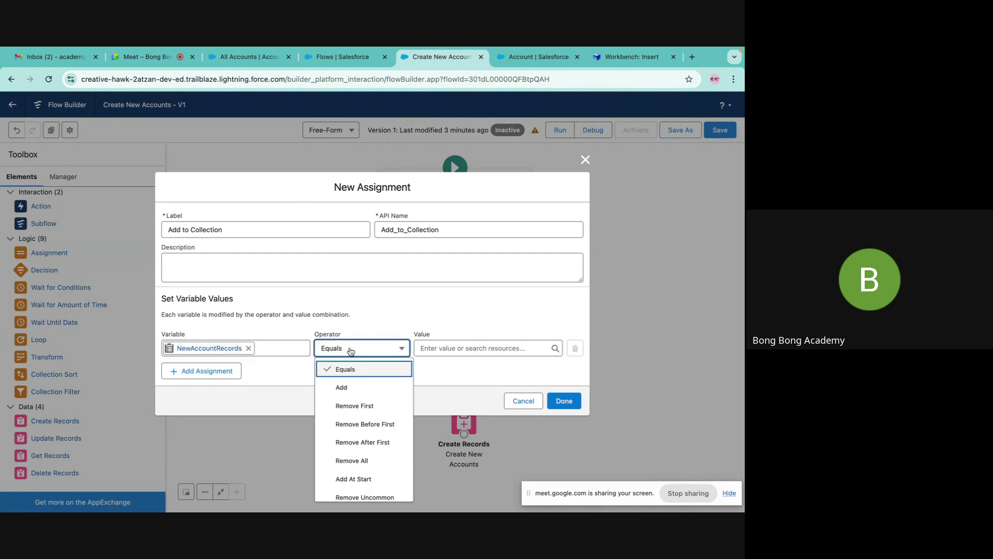
click(332, 389)
click(454, 347)
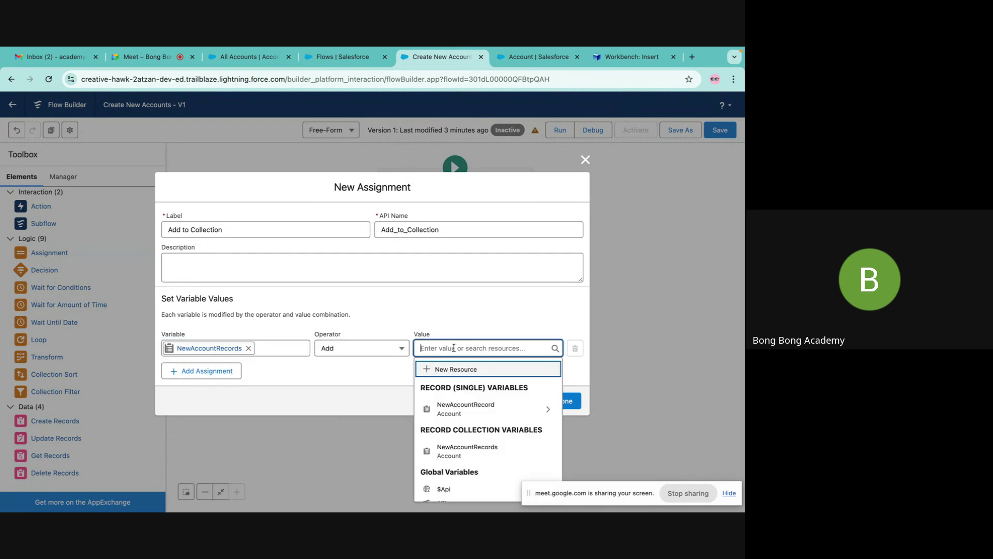
click(455, 407)
key(BackSpace)
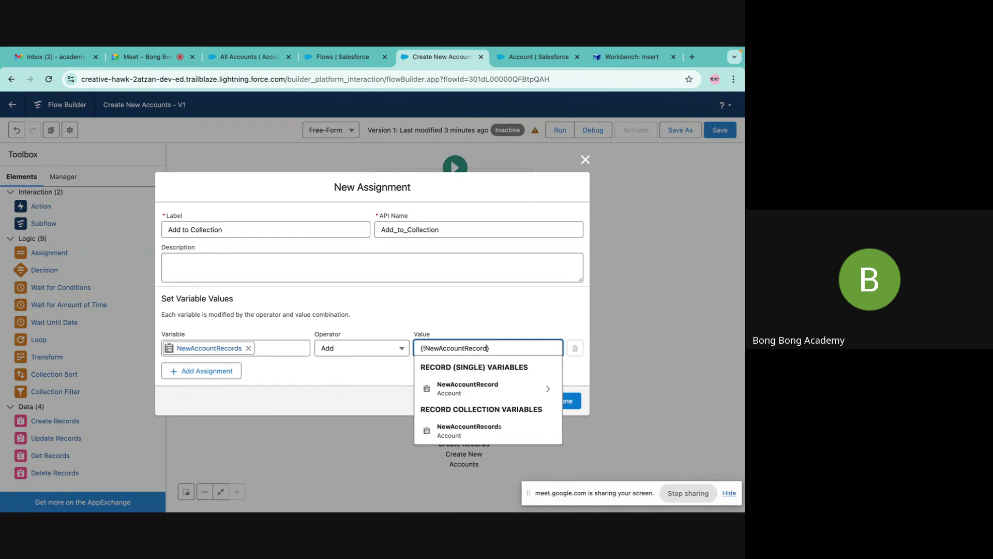
click(406, 303)
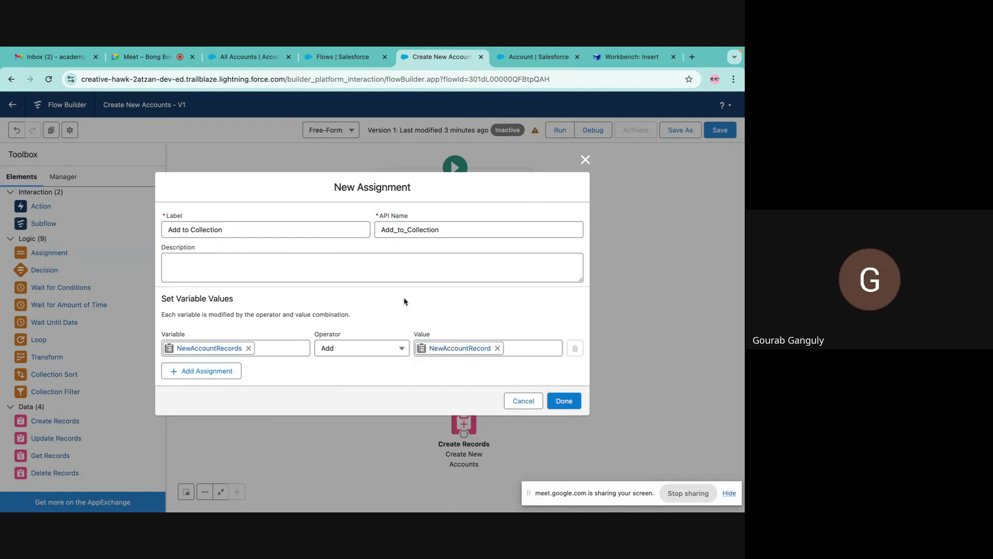
click(564, 401)
Move Add to Collection to the right of Create New Account 1, and replace their connector with one from Start to Create New Account 1.
drag(401, 357, 450, 284)
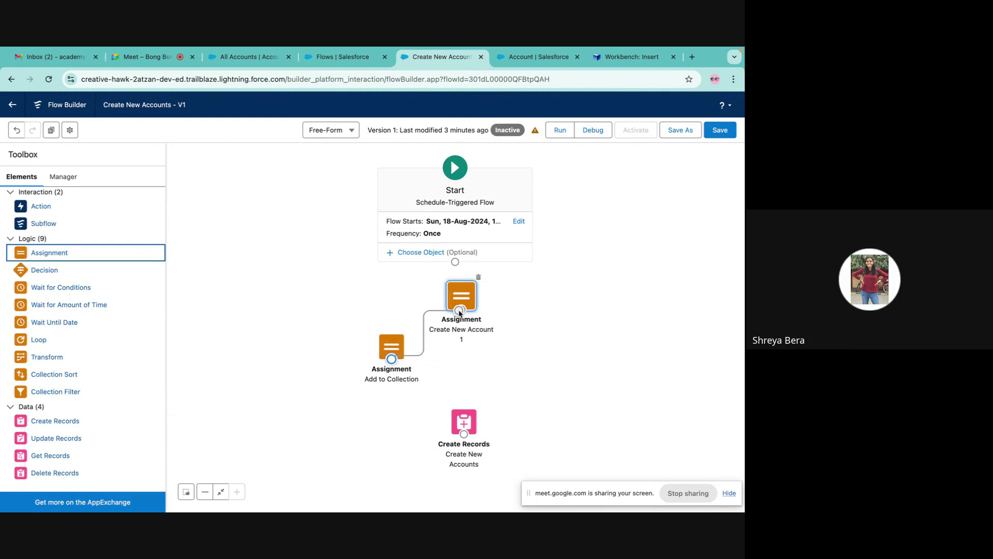
drag(391, 351, 552, 354)
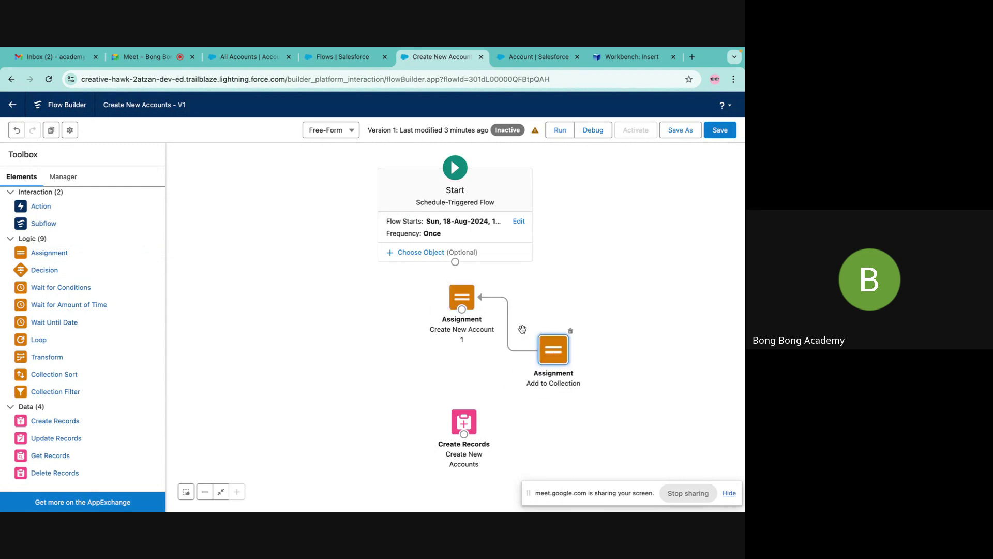
click(494, 297)
key(Delete)
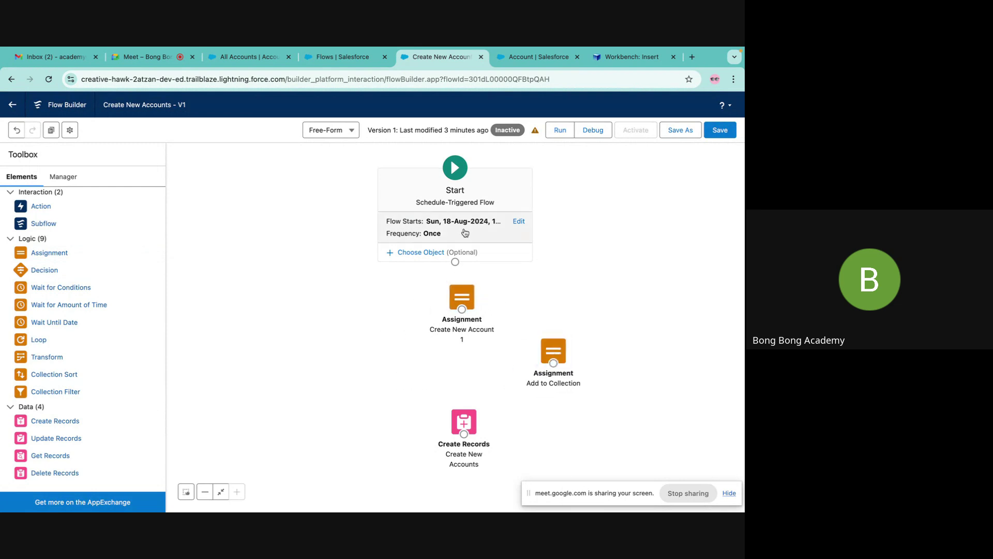
drag(455, 262, 460, 312)
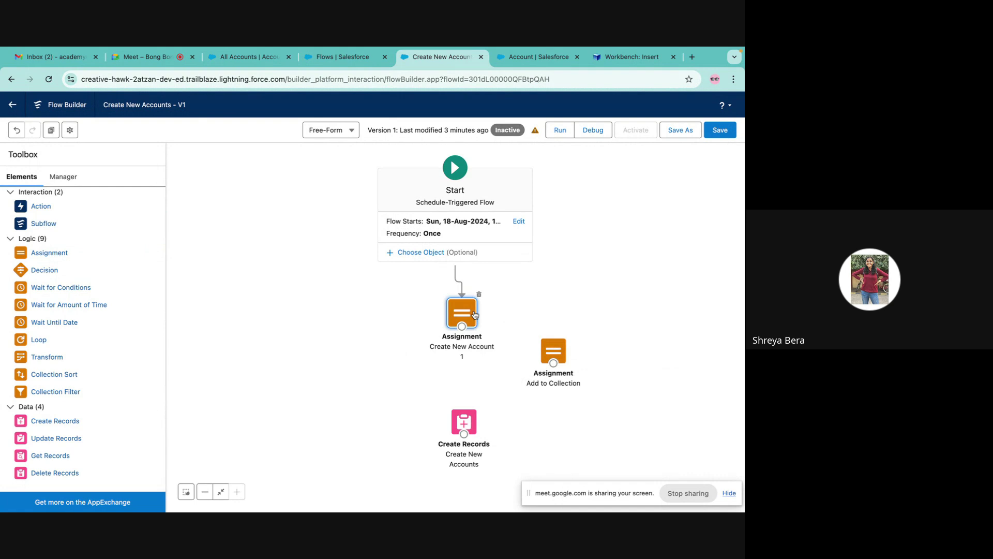
Review the Add to Collection assignment and the settings of the NewAccountRecord variable without changing them.
double_click(555, 351)
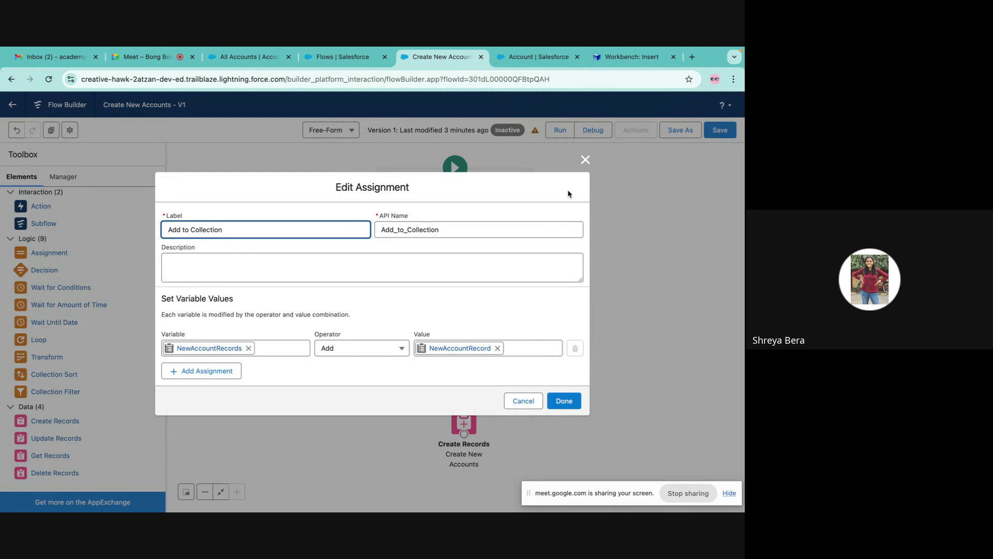
click(585, 159)
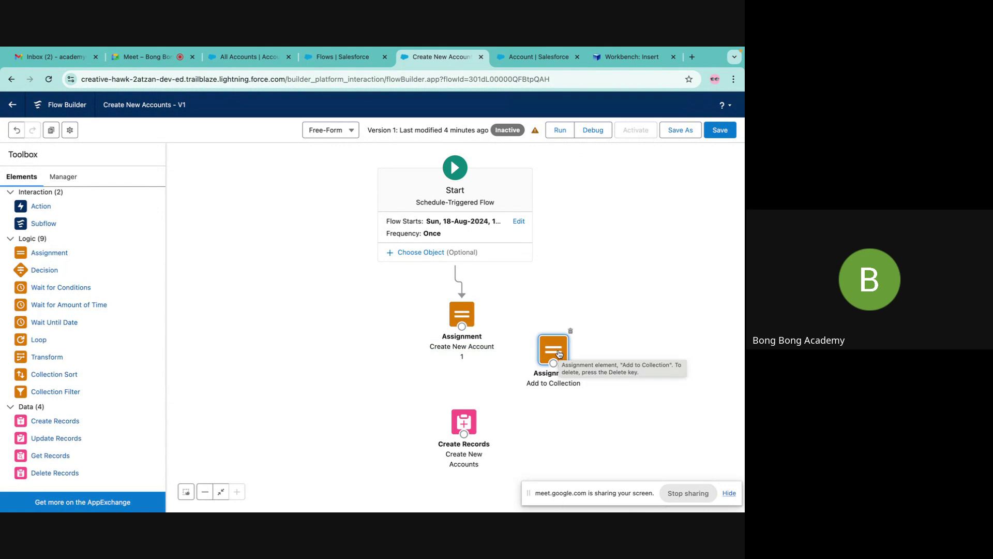
click(62, 177)
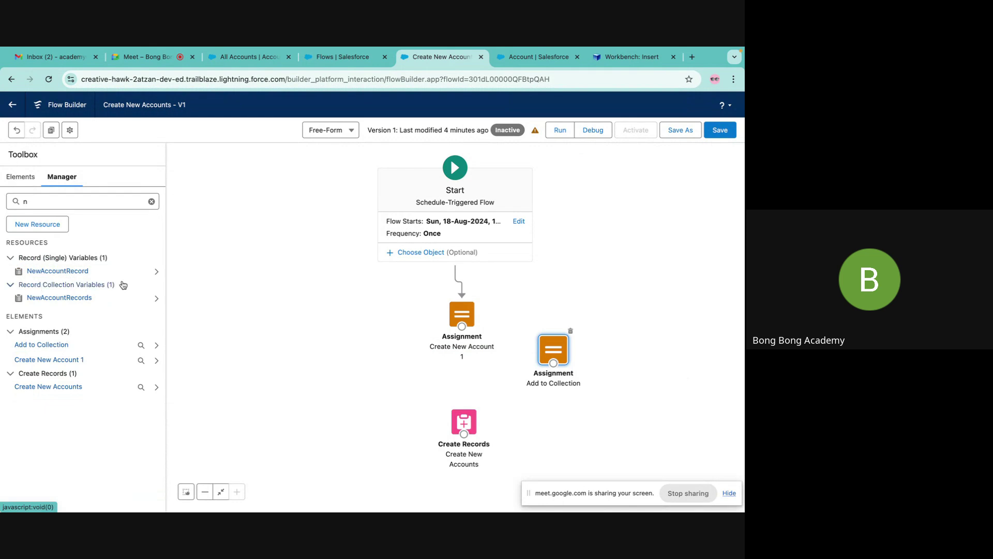
click(58, 270)
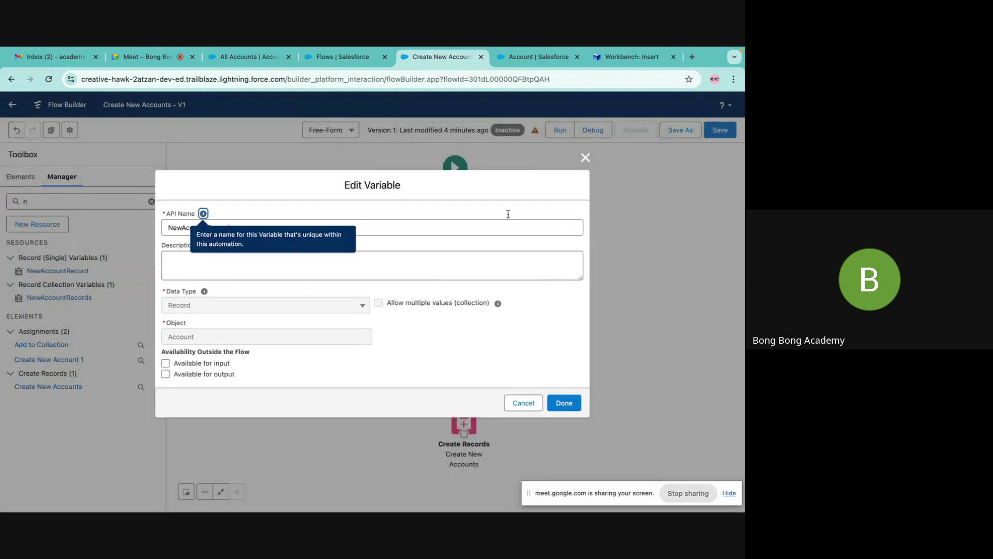
click(585, 158)
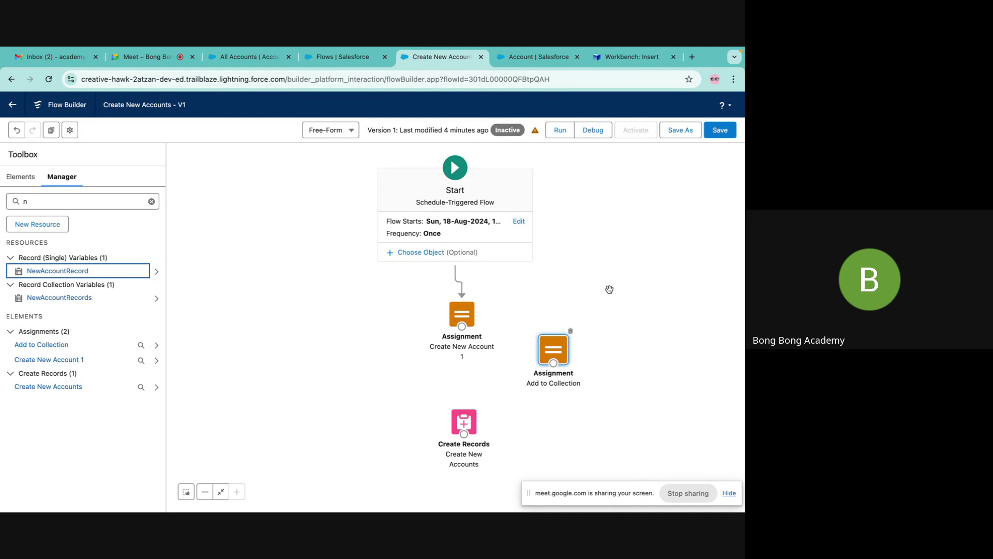
Delete the connector between Start and Create New Account 1.
click(460, 294)
key(Delete)
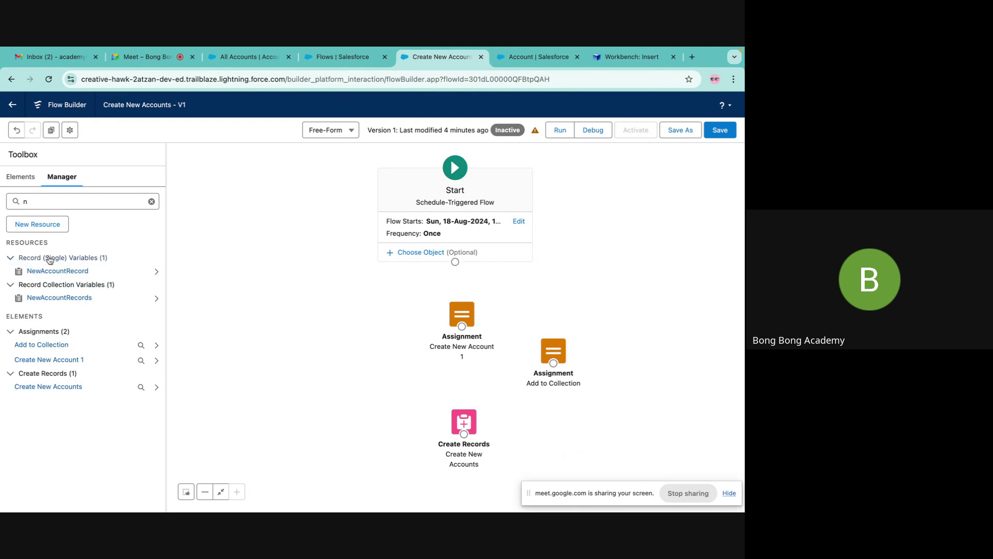
click(19, 177)
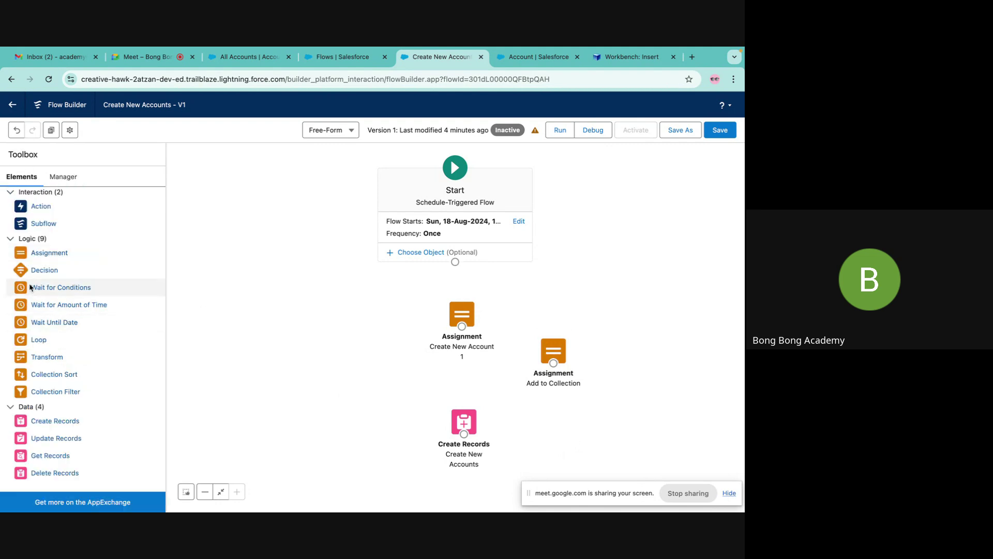
drag(37, 344, 359, 322)
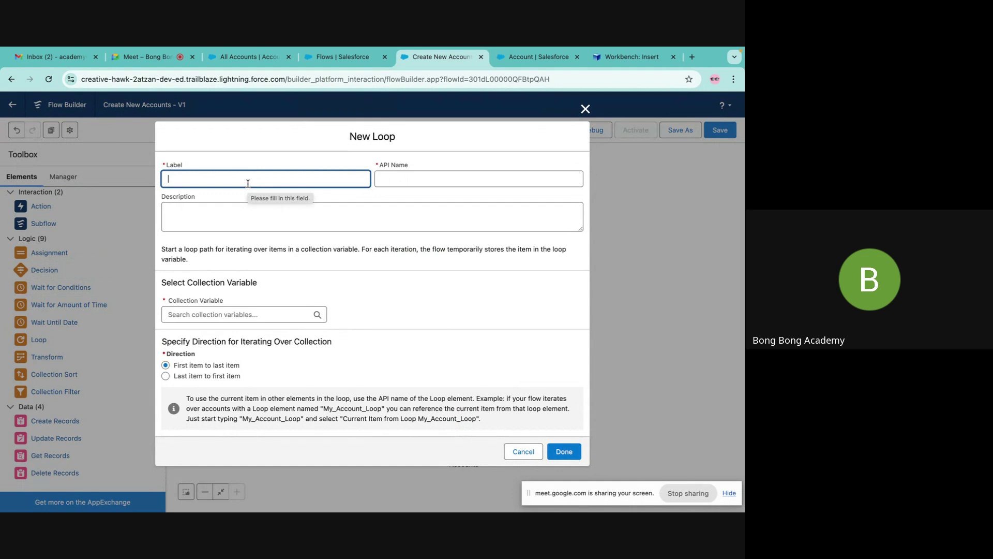
text(R)
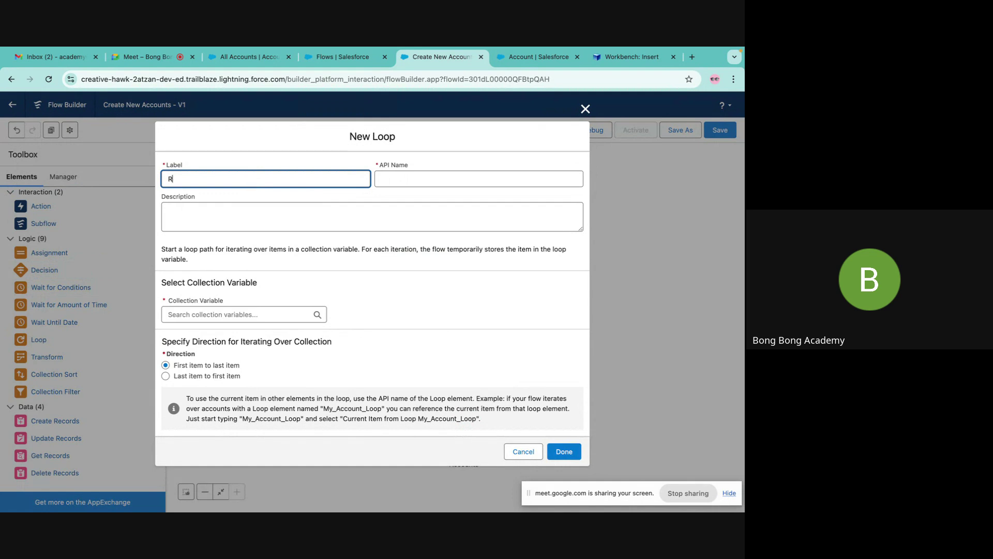
text(un Loop)
click(465, 177)
click(189, 313)
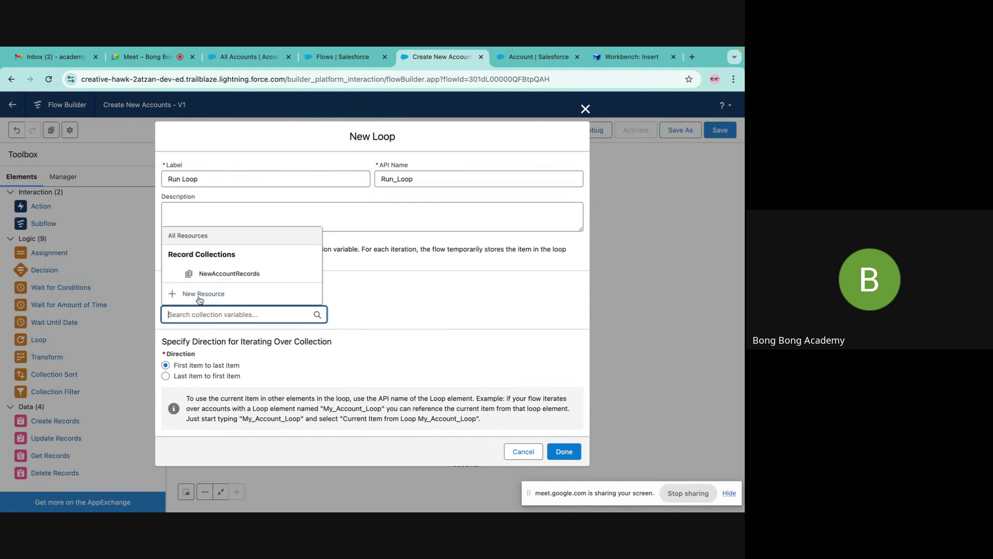
click(199, 298)
click(217, 262)
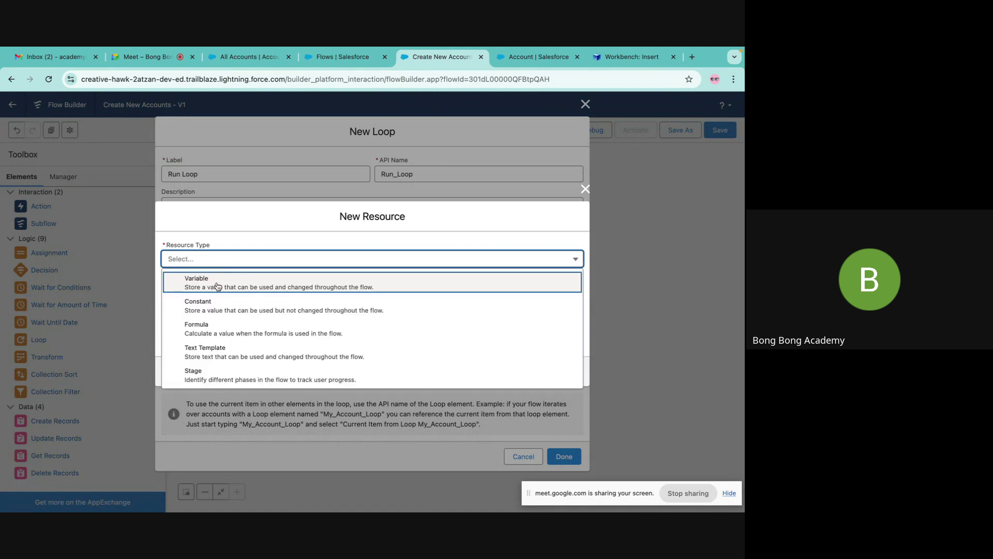
click(217, 285)
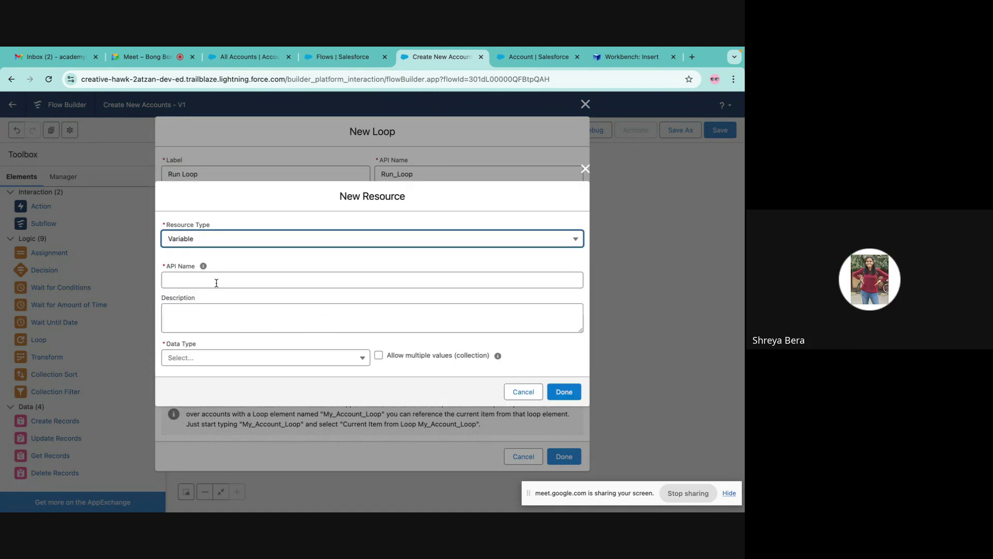
click(213, 280)
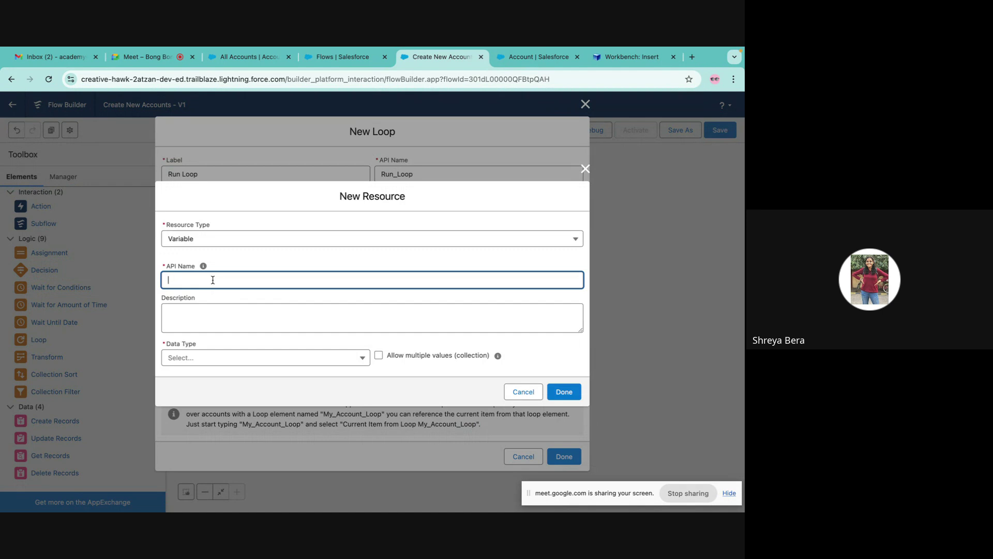
click(586, 169)
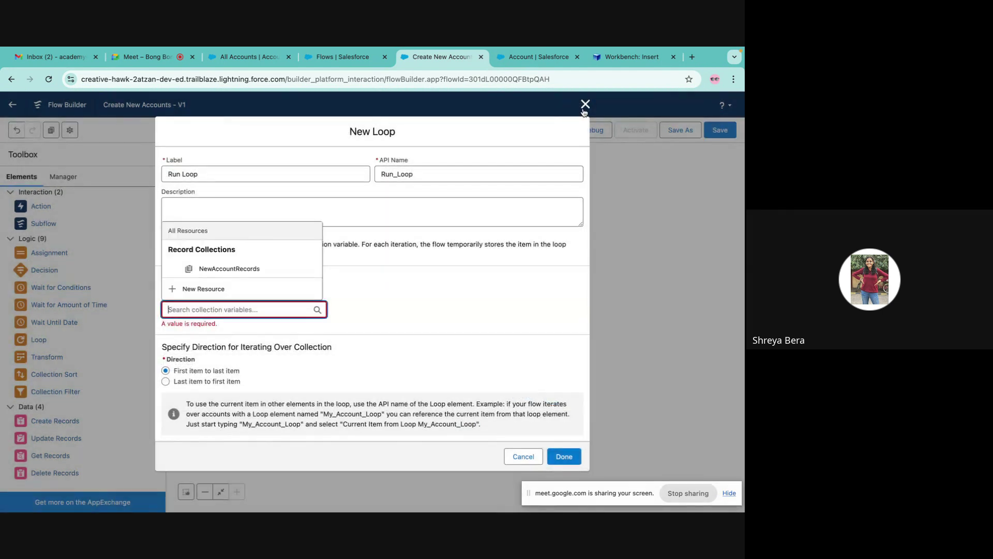
right_click(584, 107)
click(574, 106)
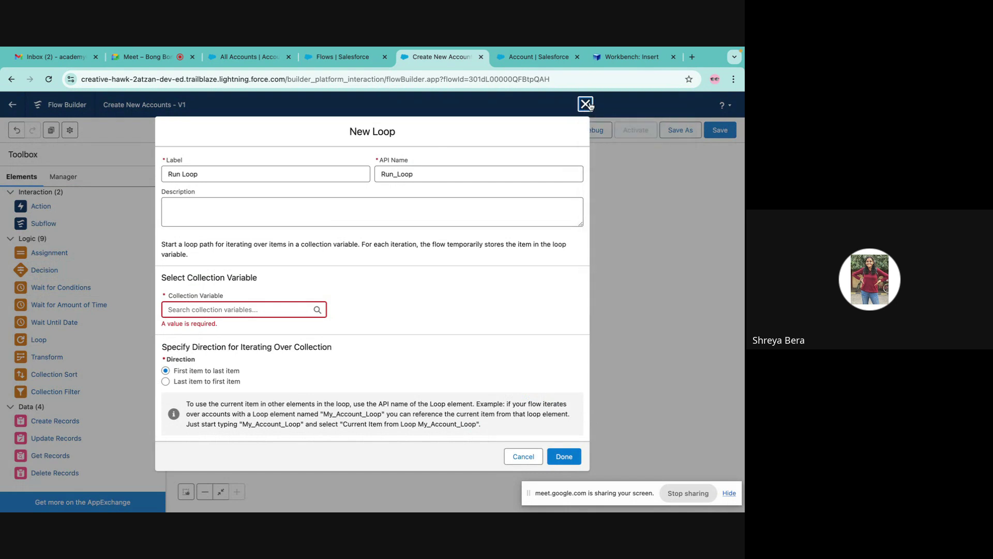
click(587, 104)
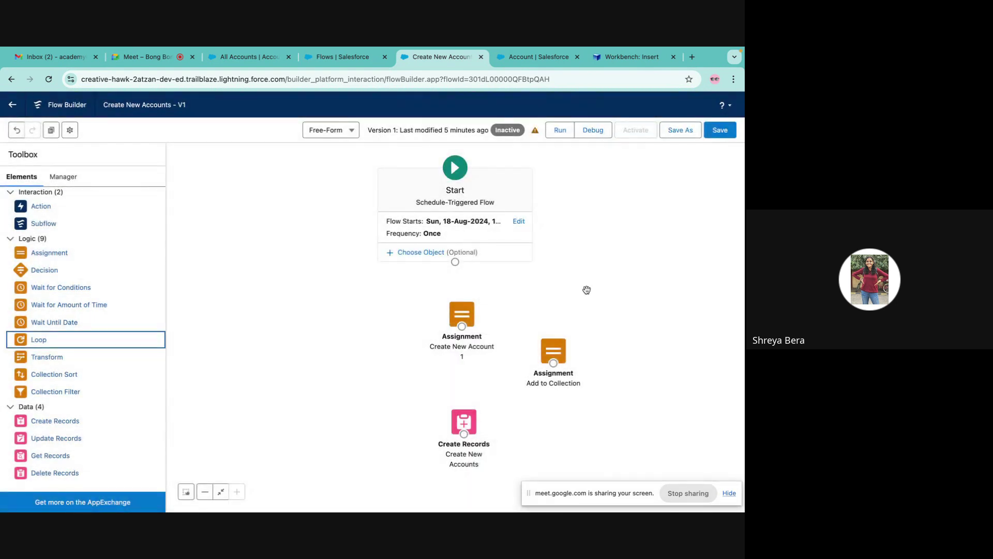
Review the variable, operator and value set in the Add to Collection assignment without changing them.
double_click(551, 351)
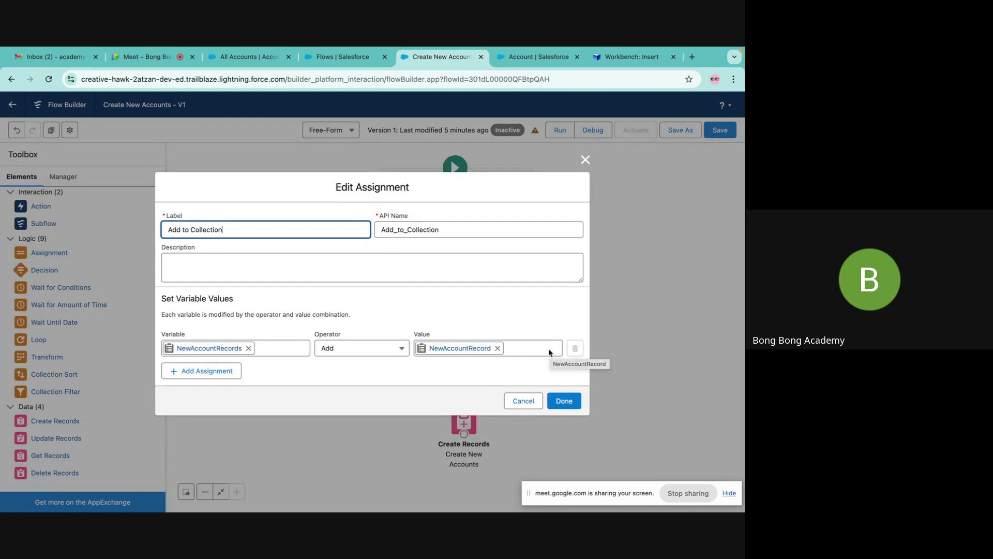
click(523, 305)
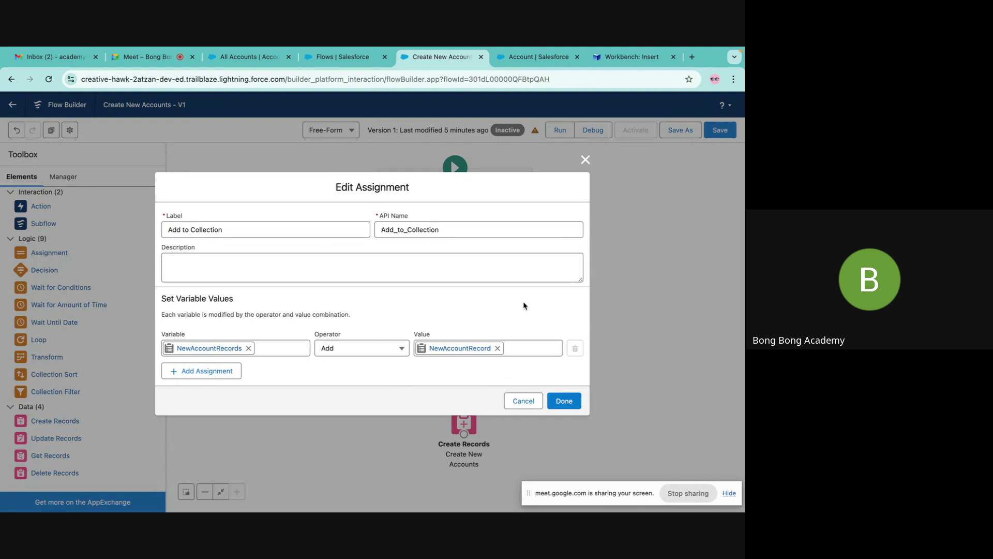
click(583, 164)
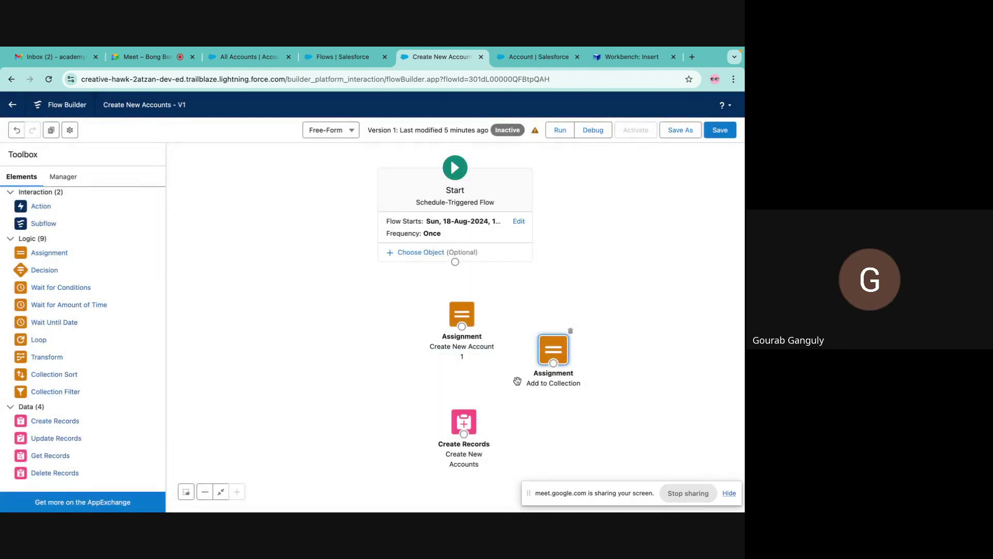
Connect Add to Collection to Create New Accounts, and review the settings of both elements without changing them.
drag(554, 363, 478, 433)
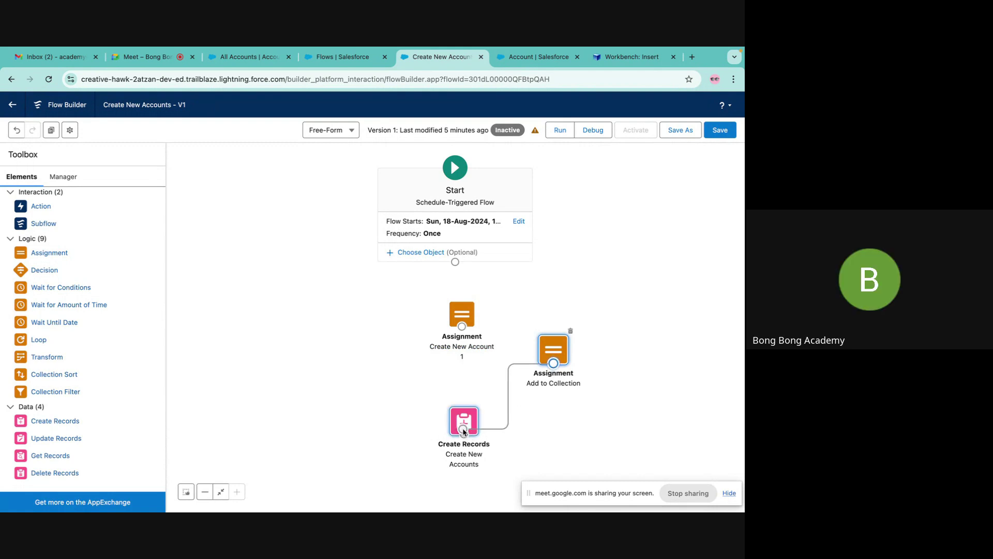
double_click(463, 425)
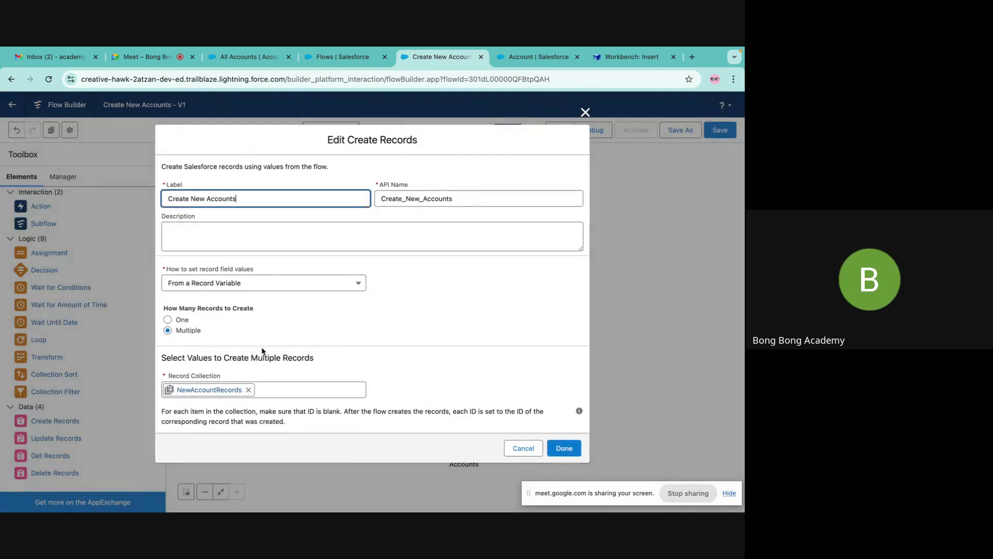
click(585, 113)
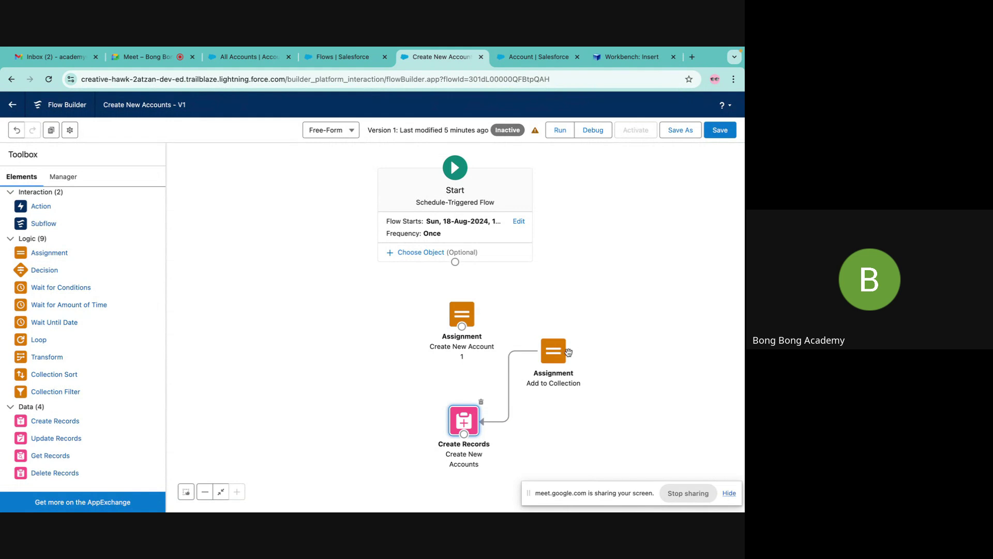
double_click(553, 351)
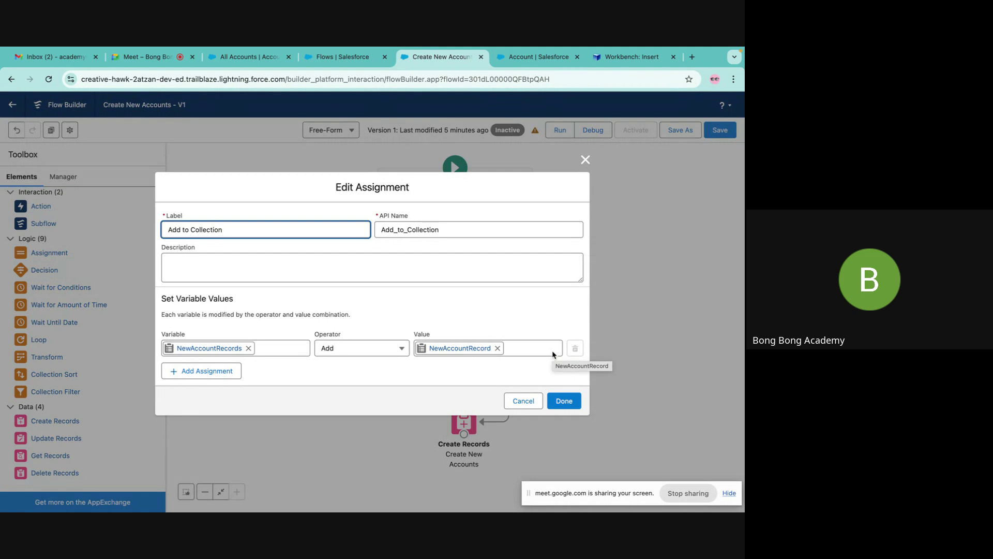
click(585, 159)
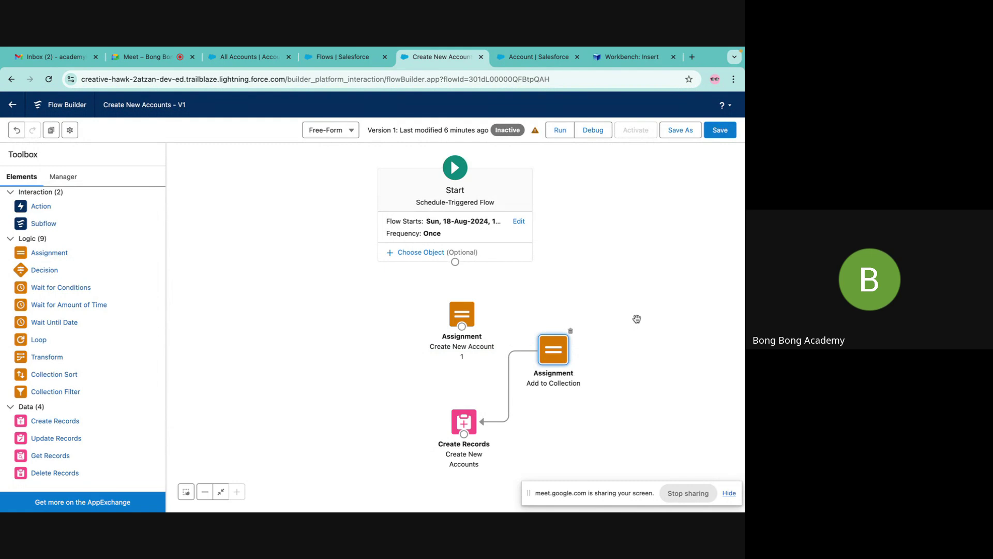
Delete the connector between Add to Collection and Create New Accounts.
click(510, 372)
key(Delete)
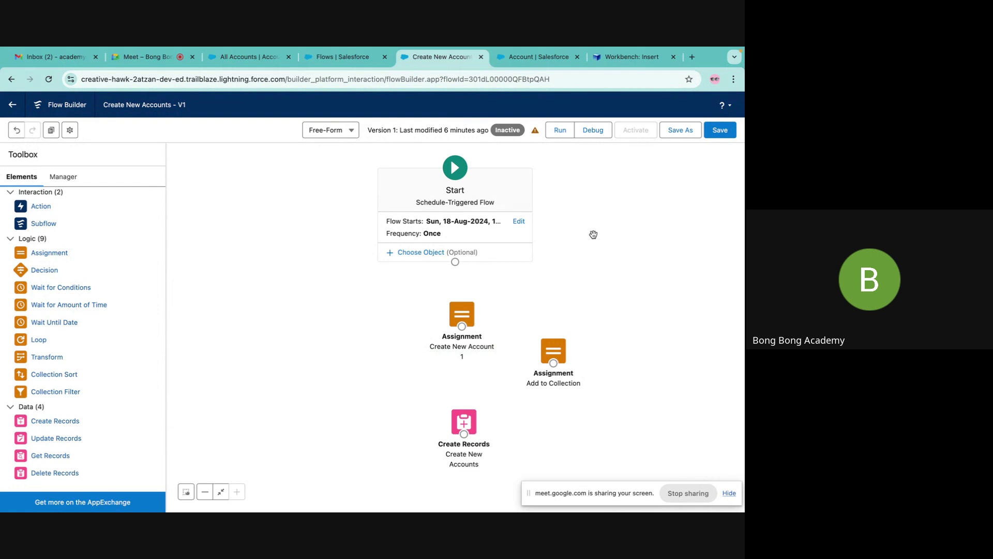
Review the Create New Account 1 and Add to Collection assignments and the settings a new Loop offers, without keeping any change.
double_click(462, 313)
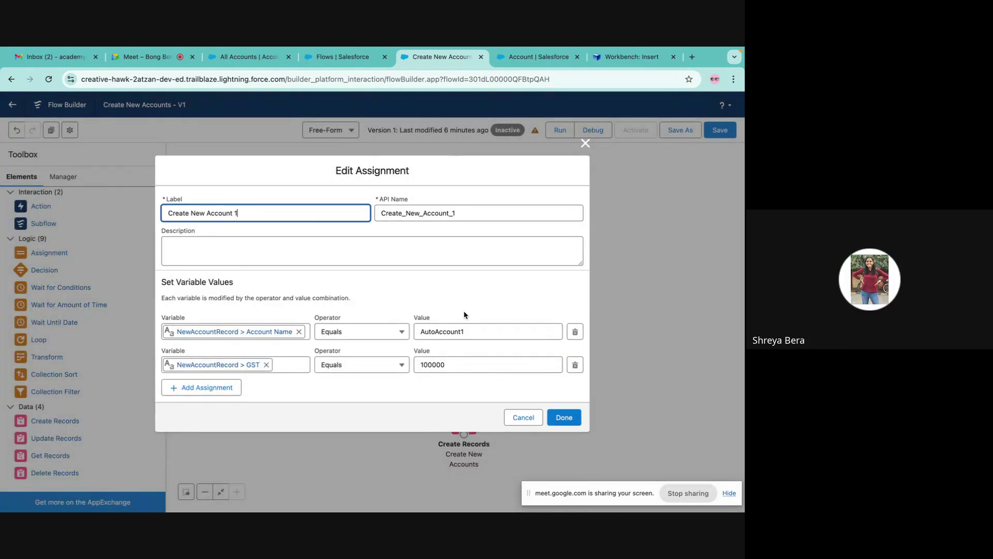
click(585, 143)
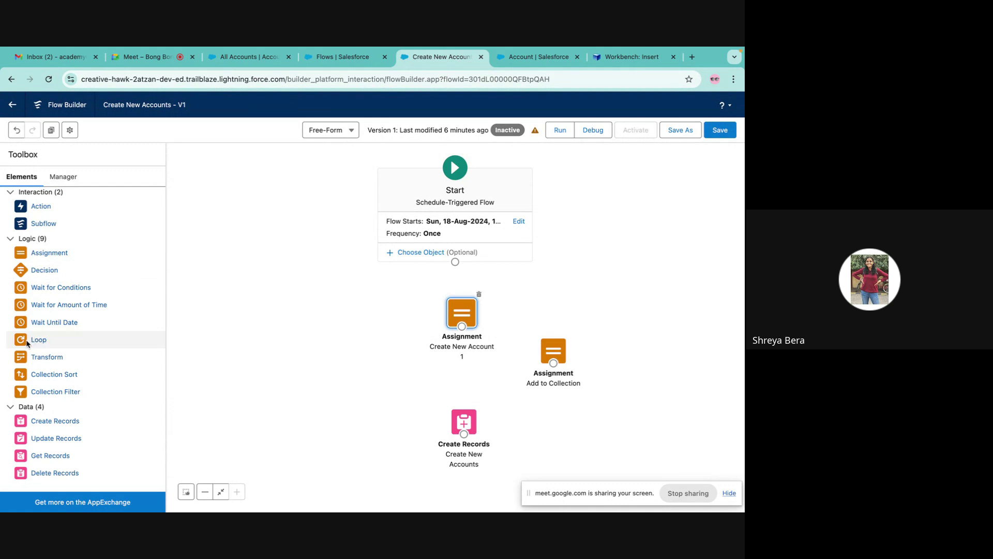
drag(32, 342, 316, 337)
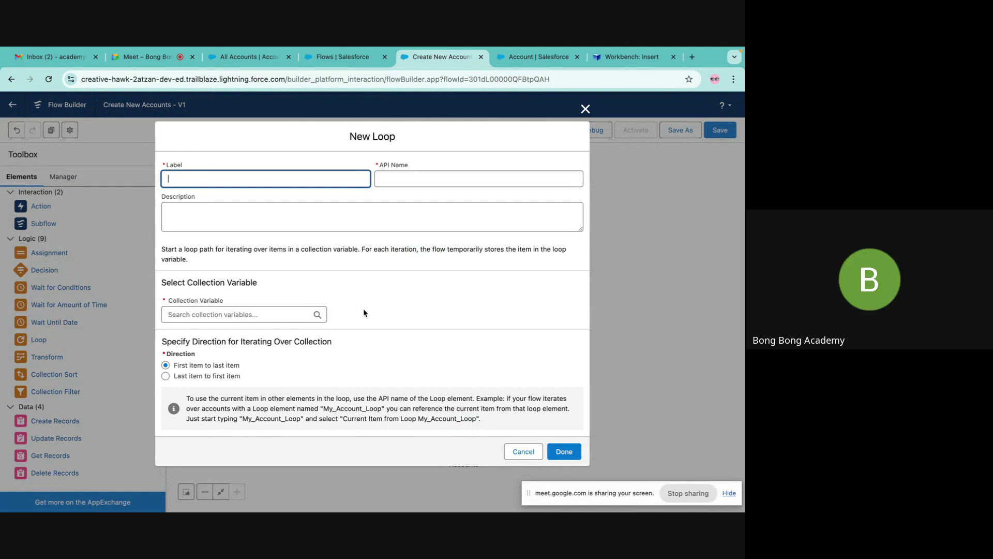
click(585, 109)
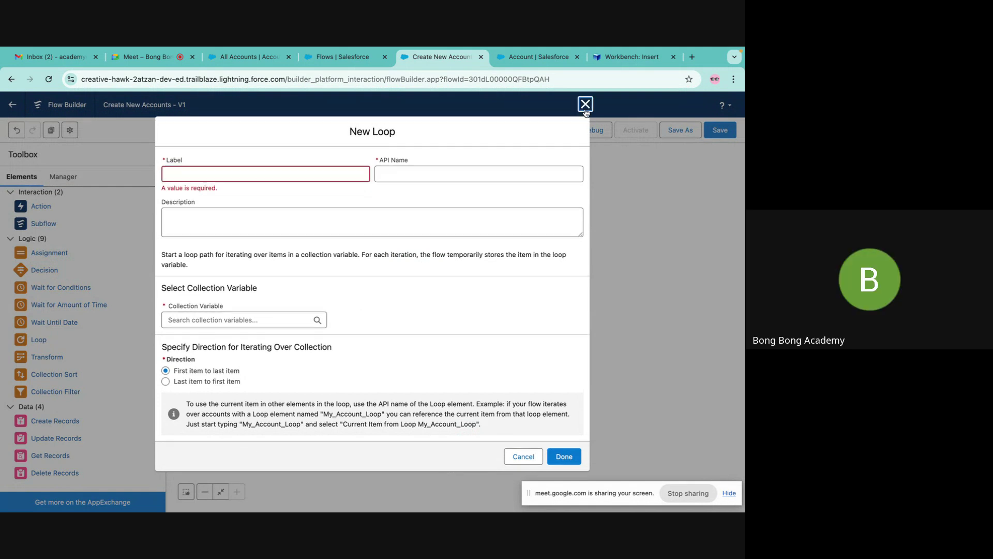
double_click(553, 352)
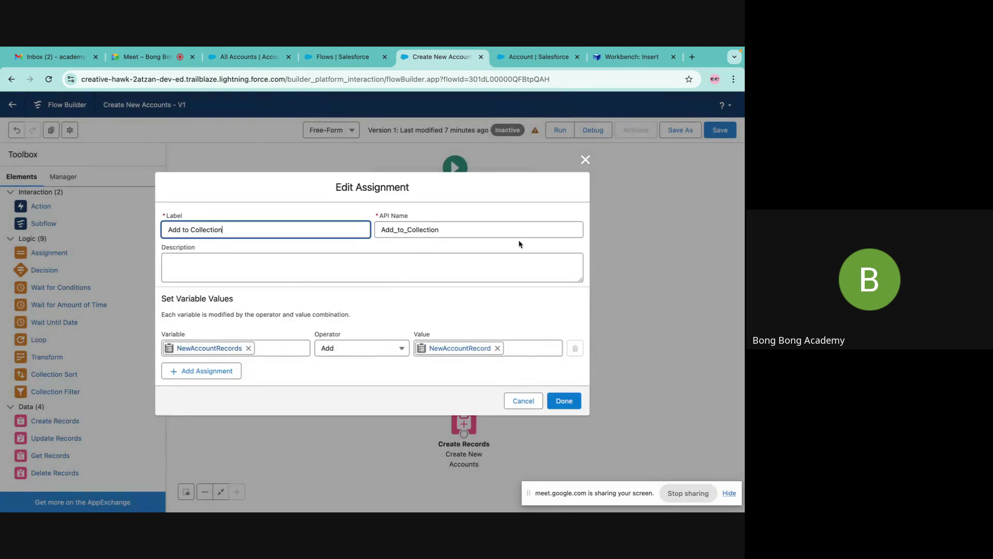
click(586, 160)
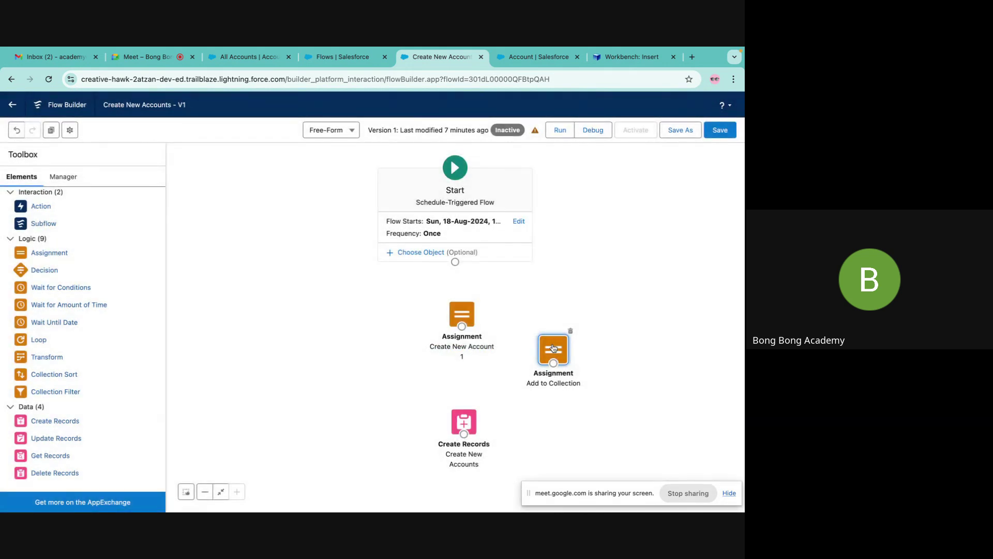
double_click(470, 320)
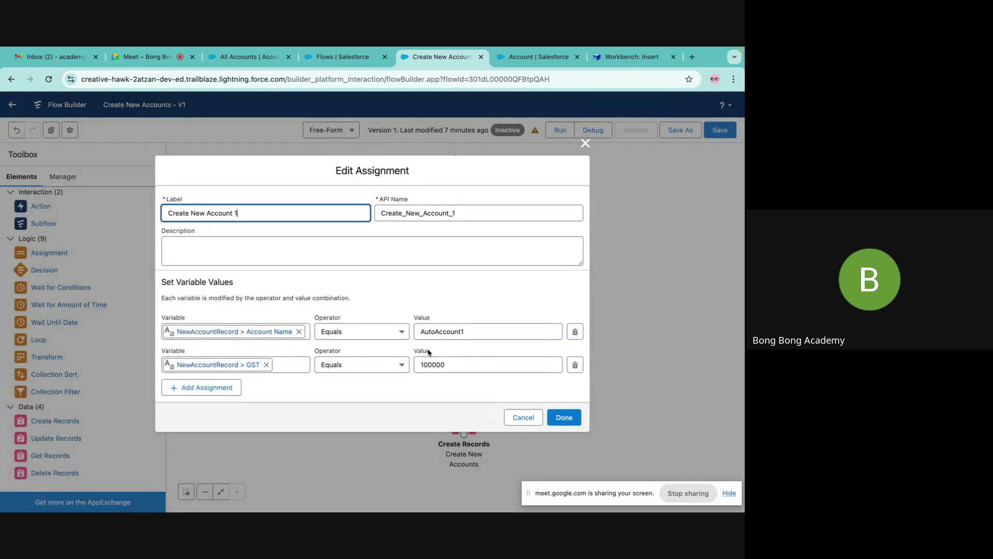
click(585, 143)
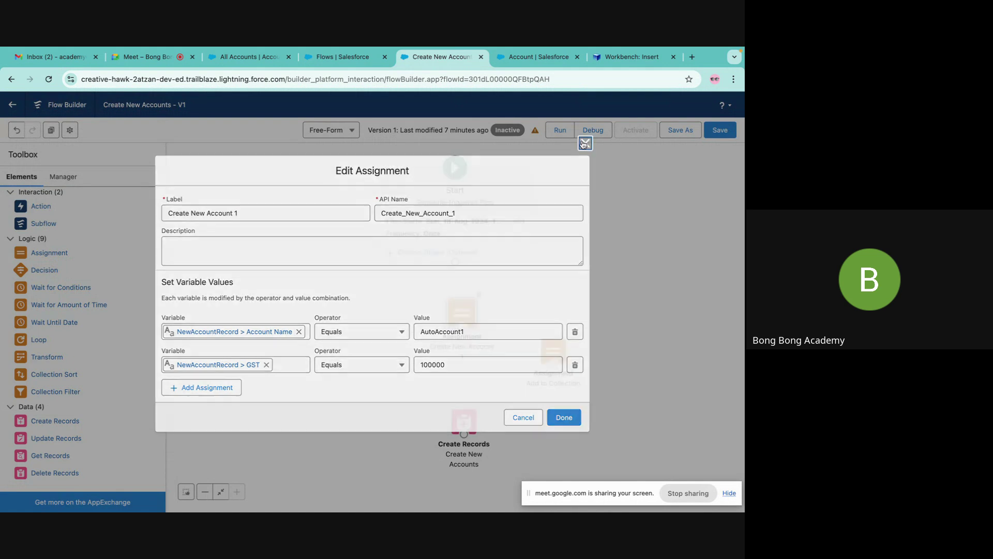
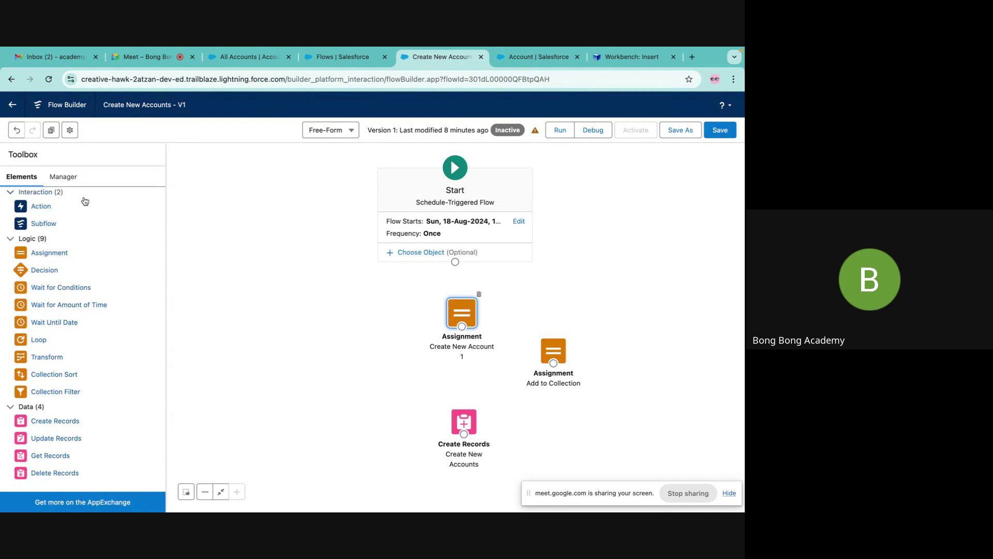
Start a new resource of type Variable and give it the API name Counter.
click(63, 177)
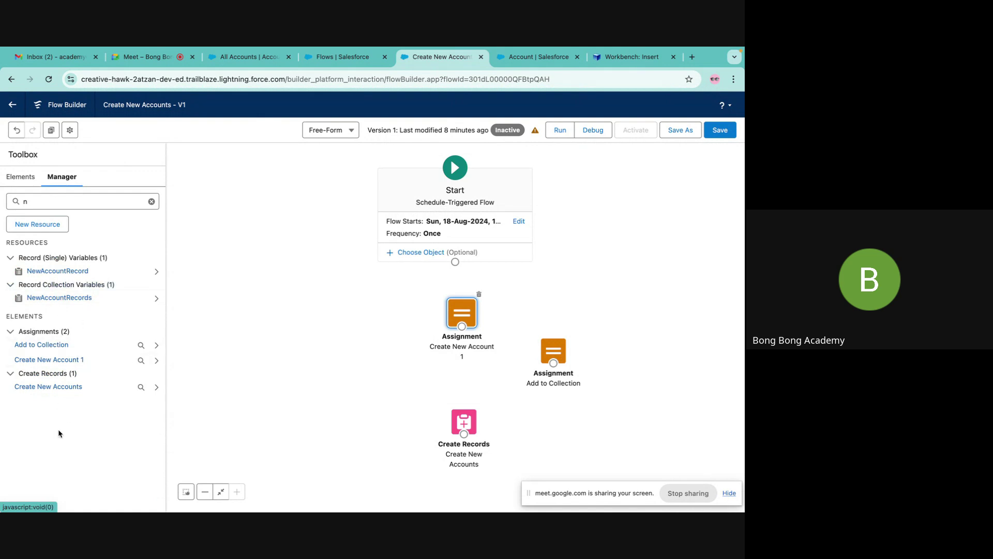
click(40, 224)
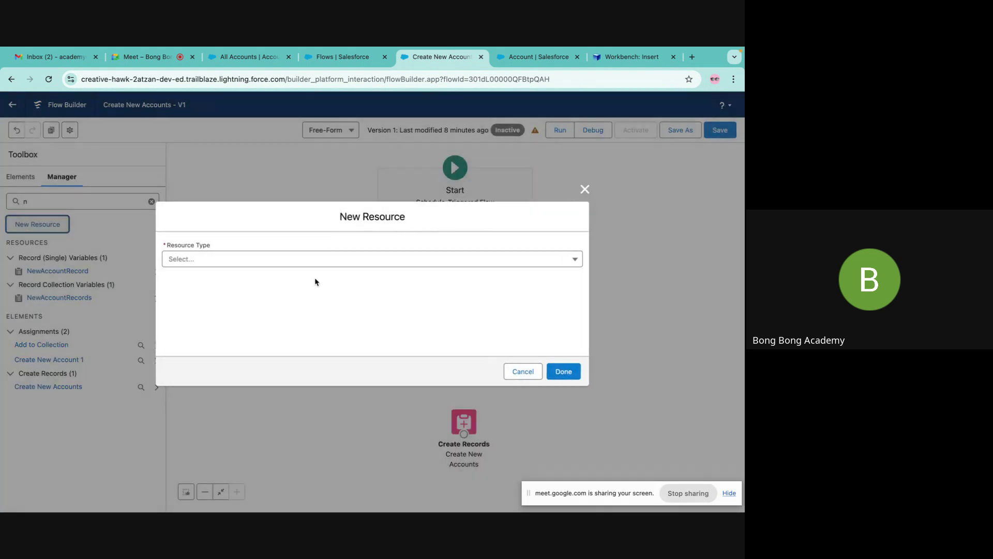
click(285, 264)
click(241, 279)
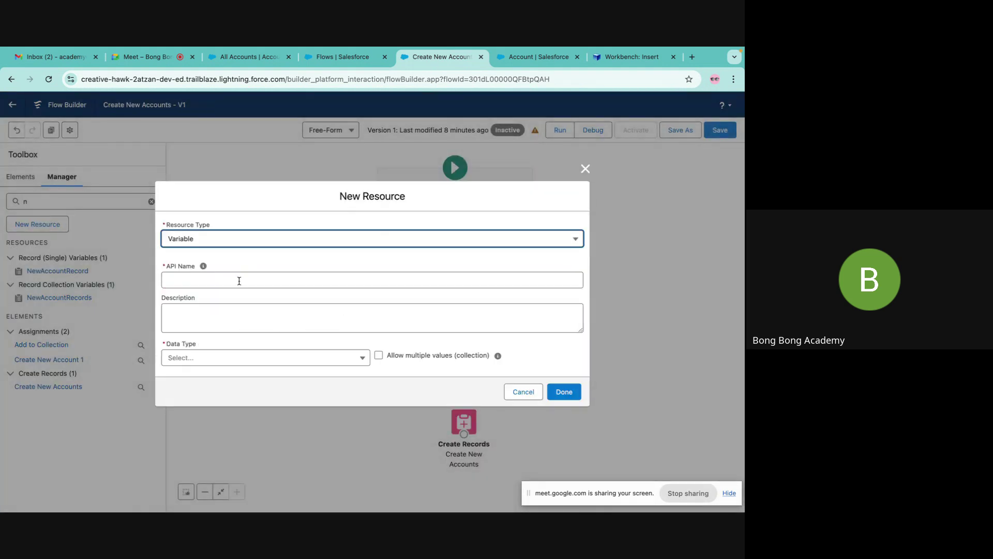
click(205, 281)
text(COunter)
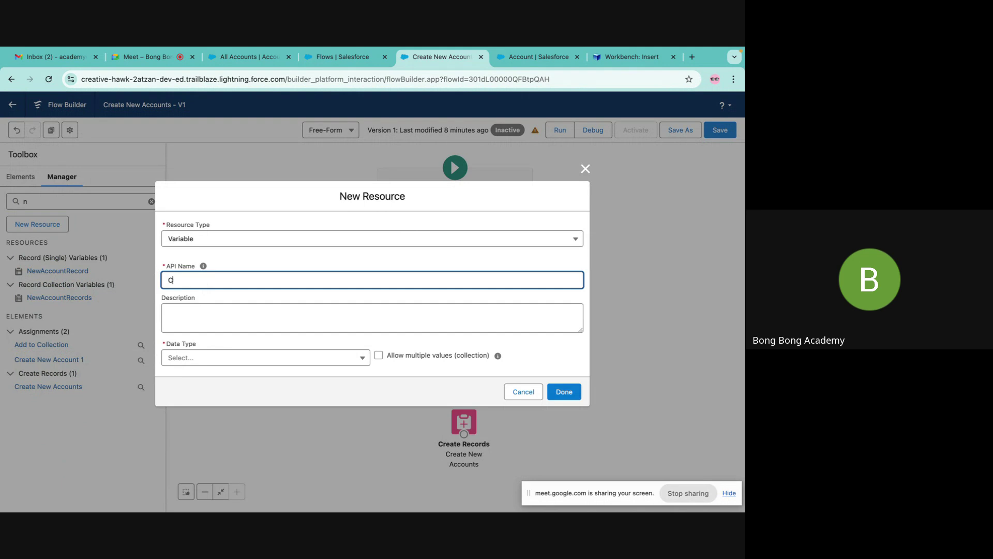
key(BackSpace)
key(BackSpace)
key(BackSpace)
key(BackSpace)
key(BackSpace)
key(BackSpace)
text(ounter)
Give Counter the Number data type with 0 decimal places, allow multiple values as a collection, and finish the resource.
click(267, 357)
scroll(259, 408, down, 2)
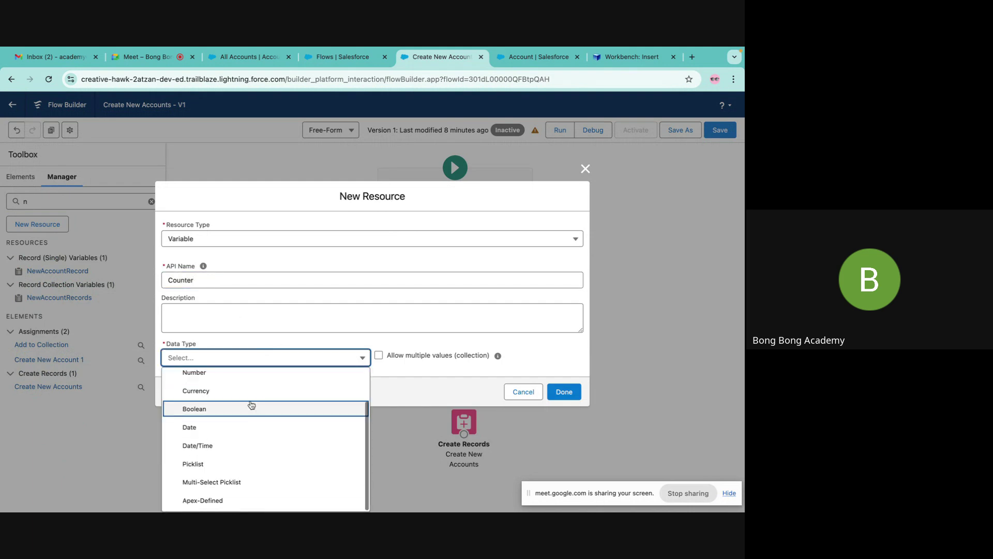
scroll(229, 383, up, 1)
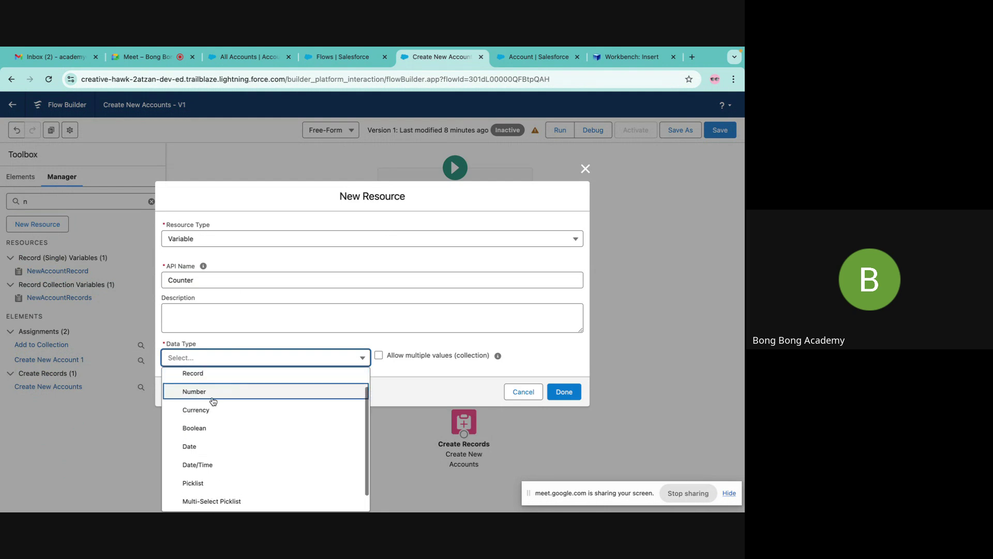
click(227, 391)
click(226, 340)
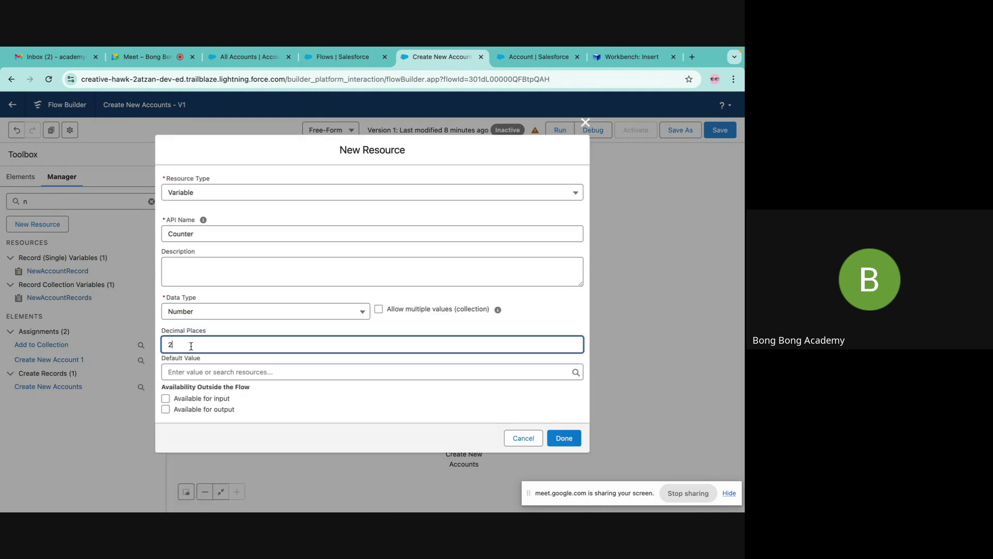
key(BackSpace)
text(0)
click(378, 309)
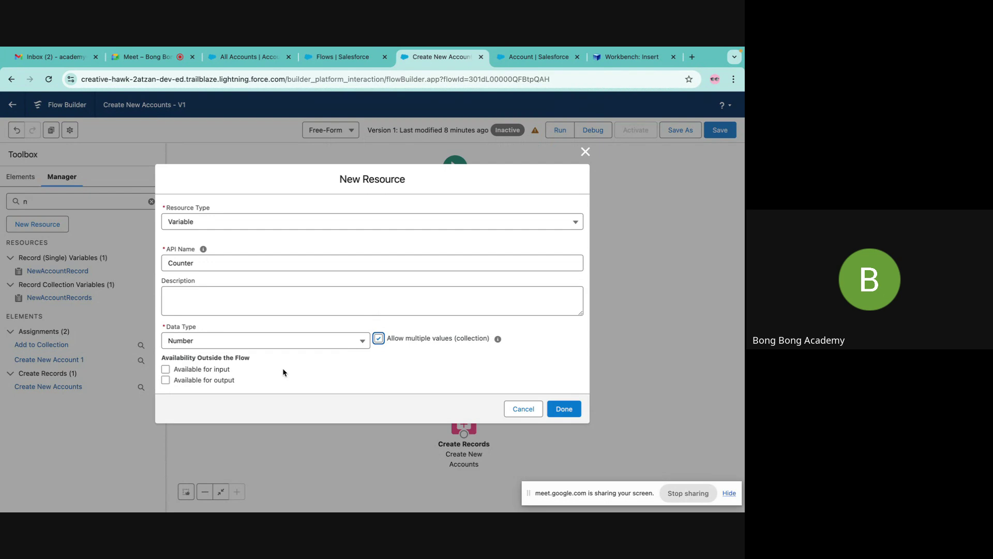
click(563, 408)
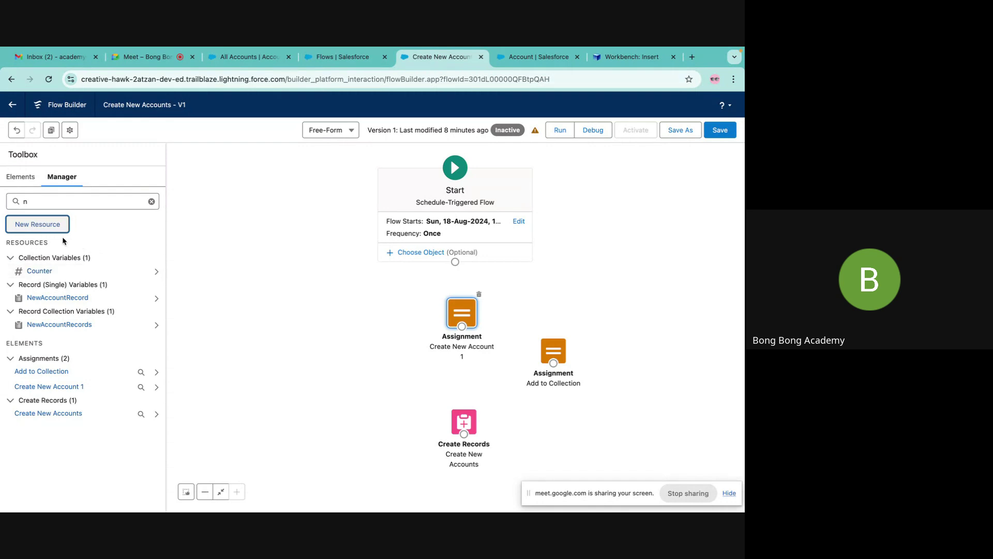
Add an Assignment element to the left of Create New Account 1, labelled Initiate Counter with the API name Initiate_Counter.
click(20, 176)
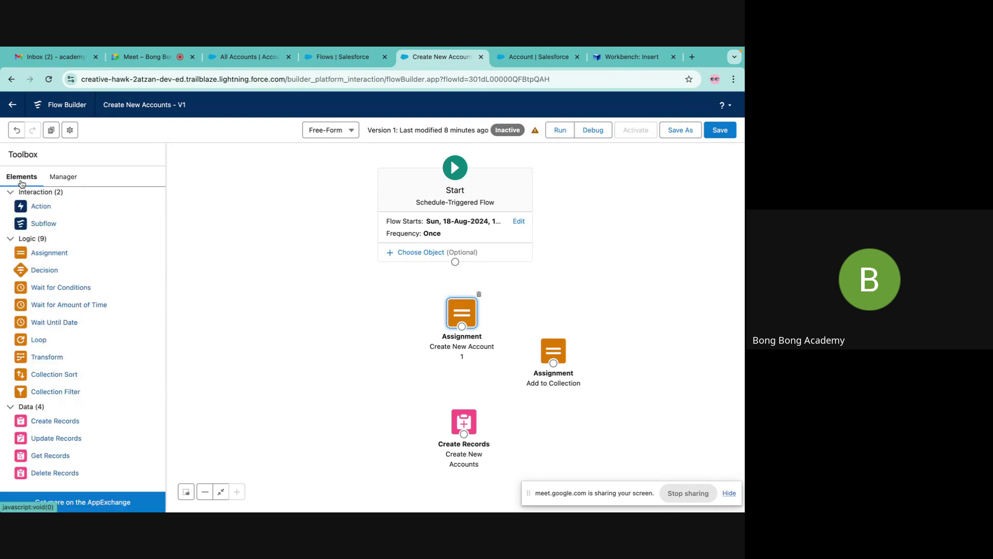
drag(52, 252, 292, 292)
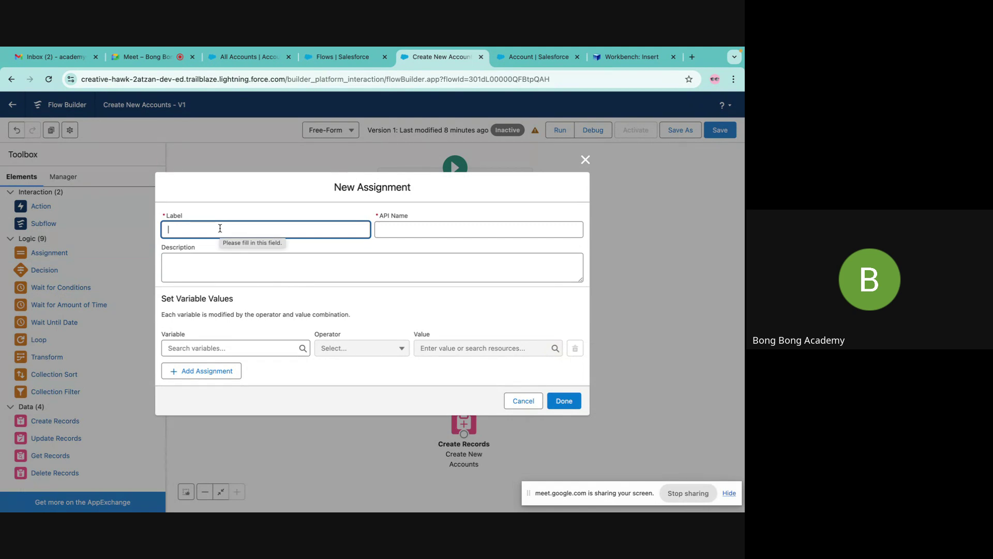
text(Ini)
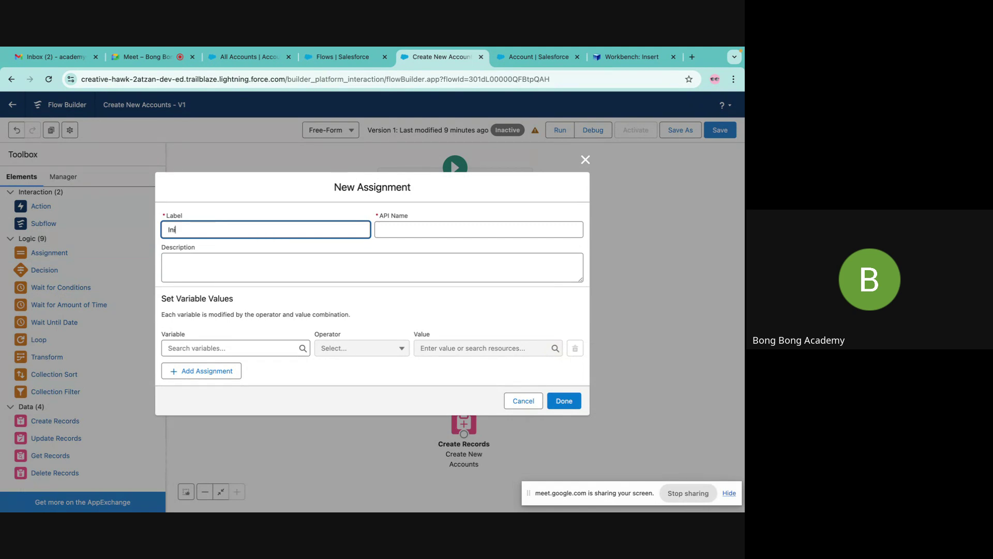
text(tiate Counter)
click(506, 233)
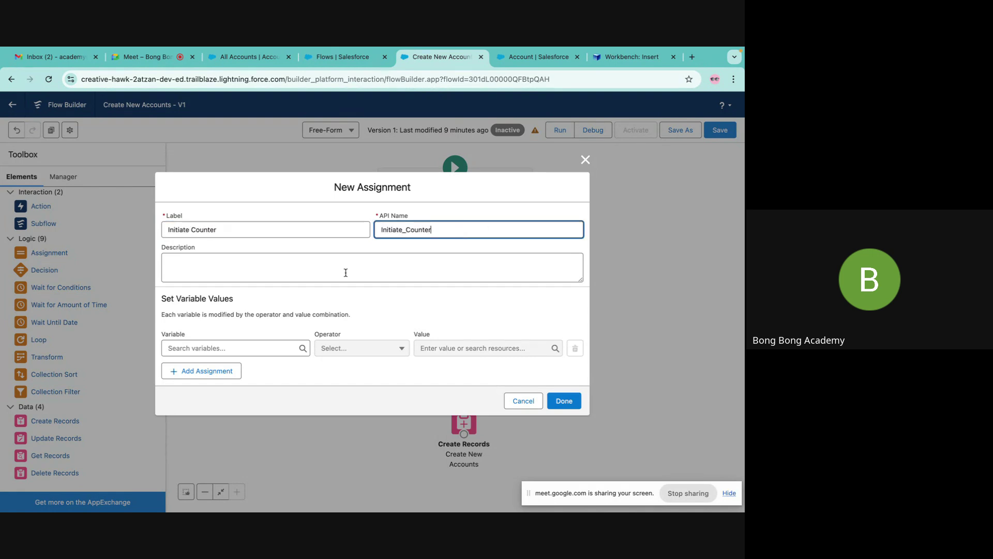
Set the first variable assignment of Initiate Counter to add the value 1 to the Counter collection.
click(192, 348)
click(218, 409)
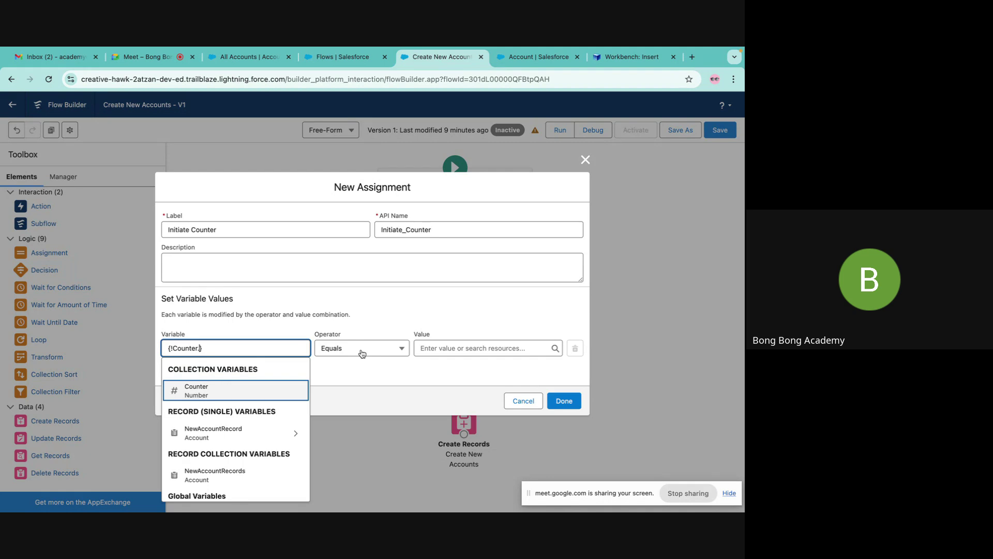
key(Return)
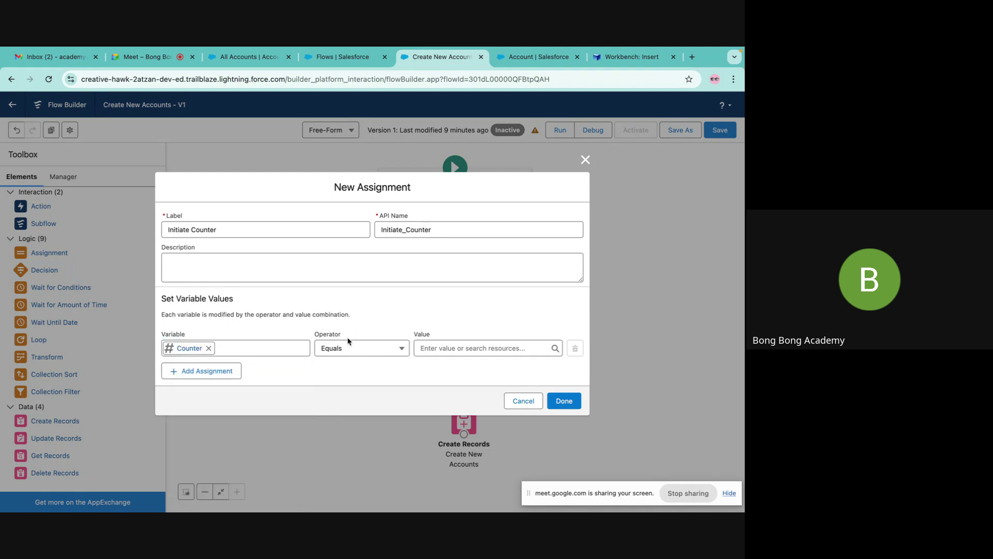
click(351, 347)
click(342, 387)
click(432, 351)
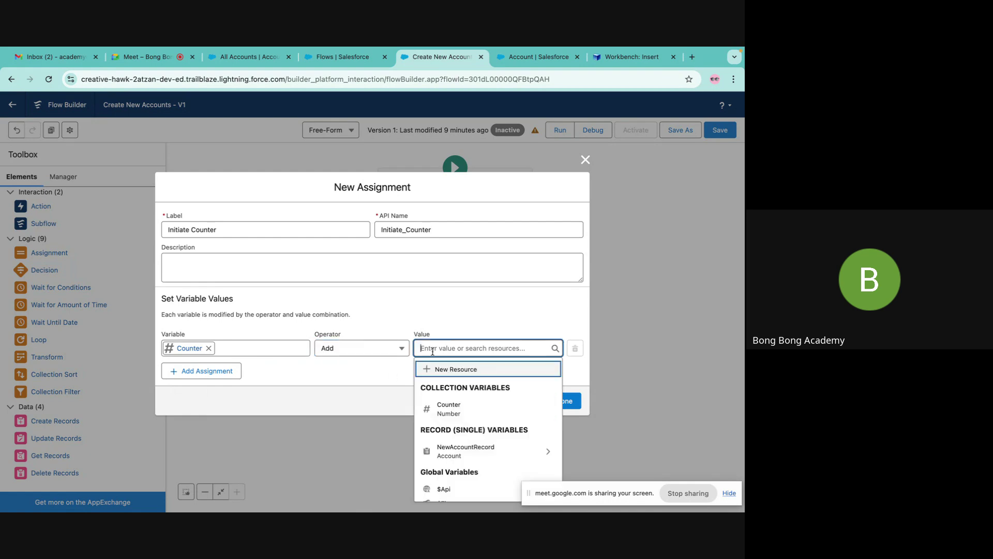
text(1)
Append a second assignment row to Initiate Counter that adds 2 to the Counter collection.
click(201, 370)
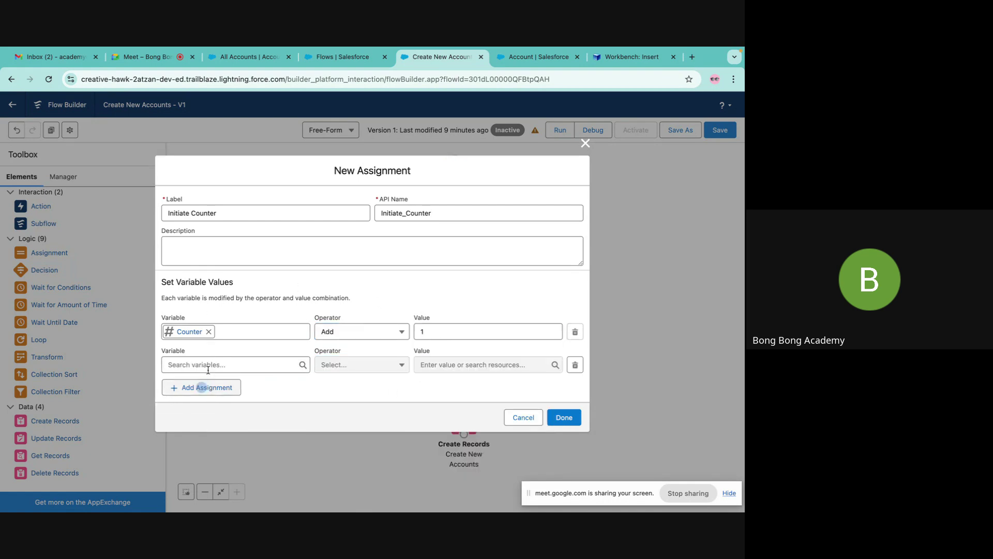
click(208, 363)
click(170, 260)
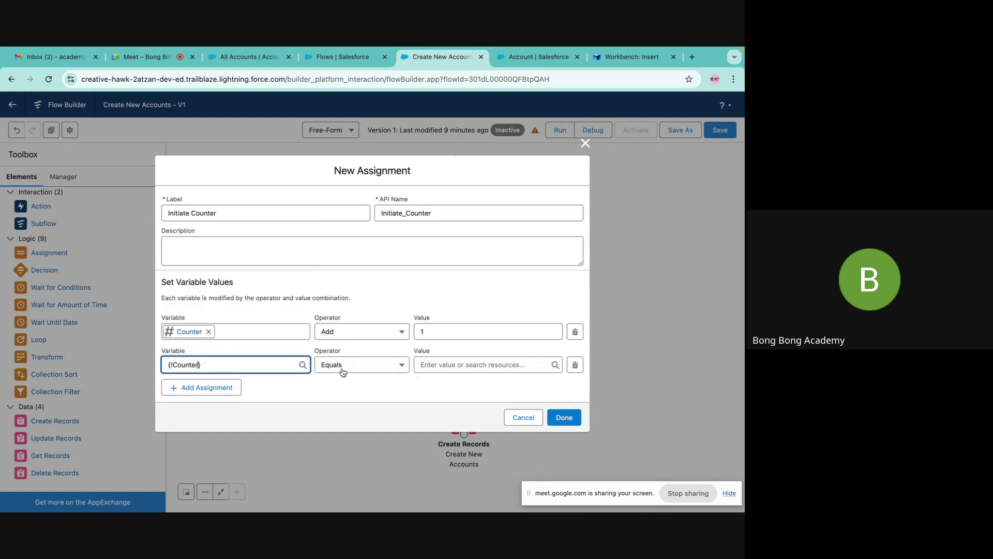
click(357, 366)
click(335, 239)
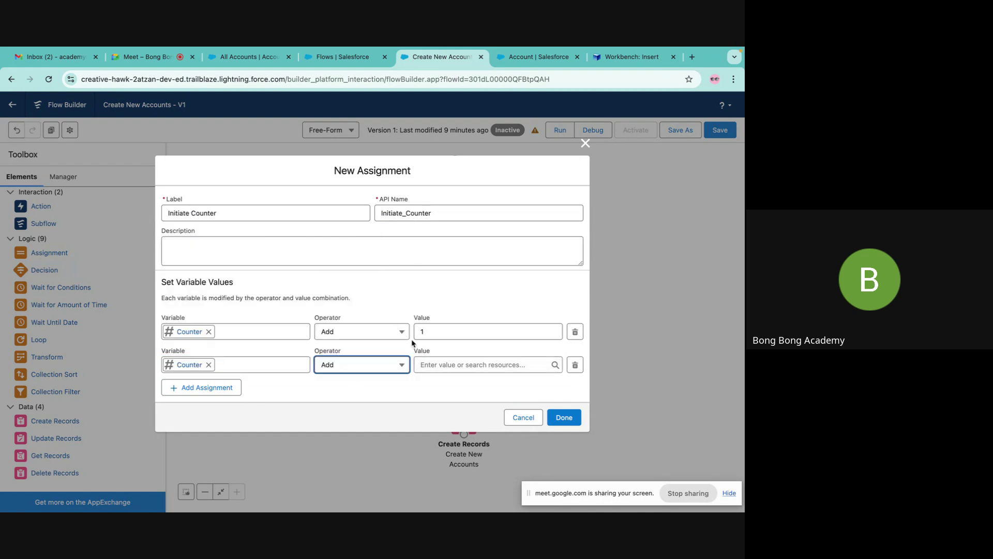
click(434, 365)
text(2)
Append a third assignment row to Initiate Counter that adds 3 to the Counter collection.
click(201, 387)
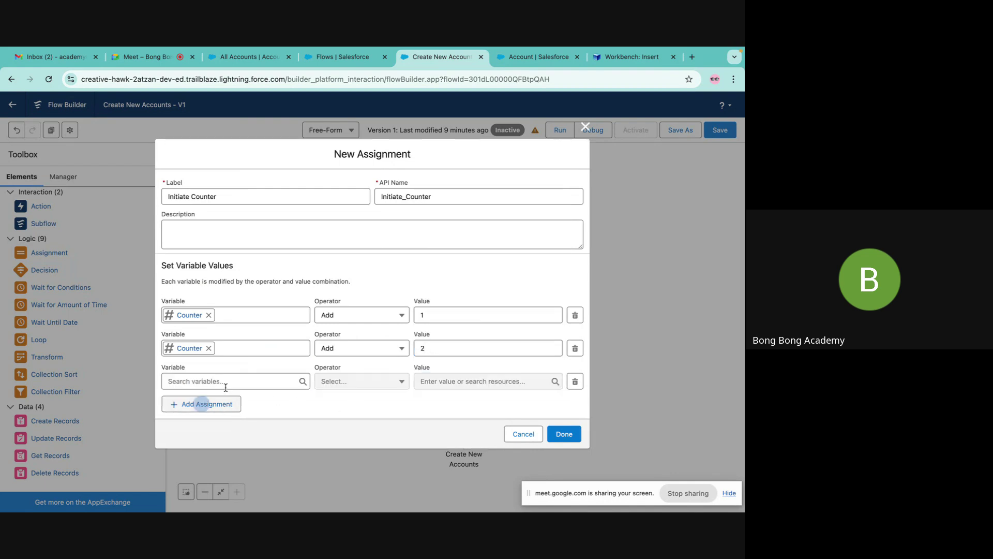
click(208, 378)
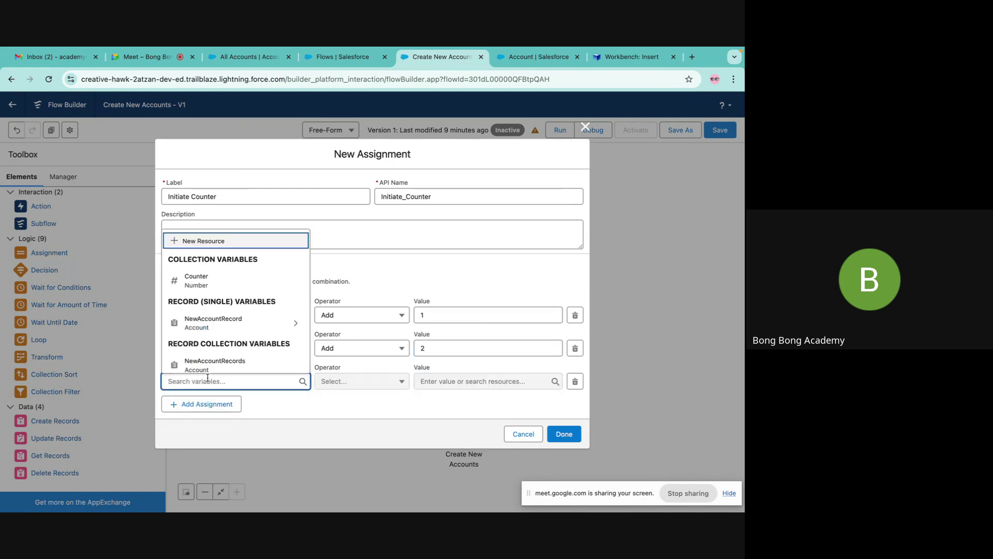
click(196, 280)
click(365, 381)
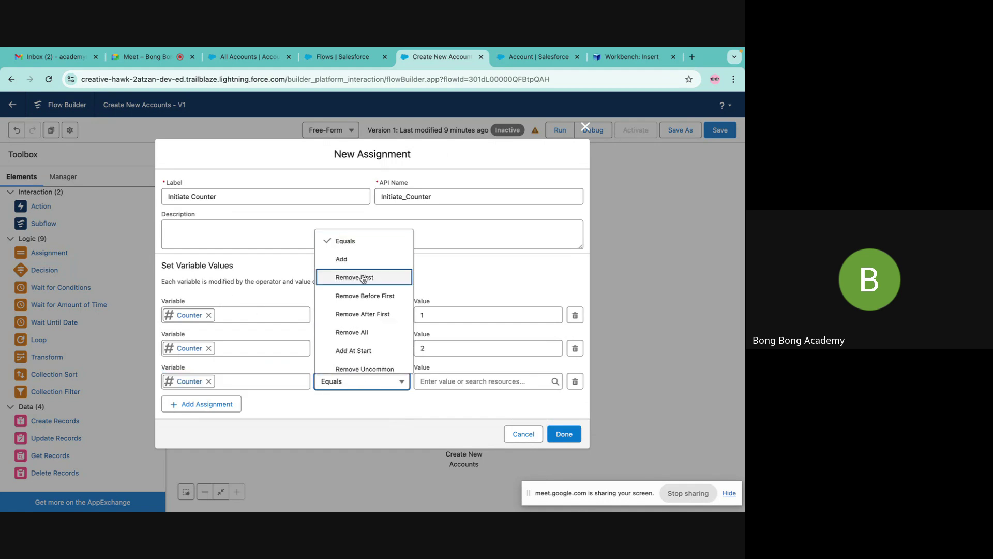
click(342, 259)
click(438, 380)
text(3)
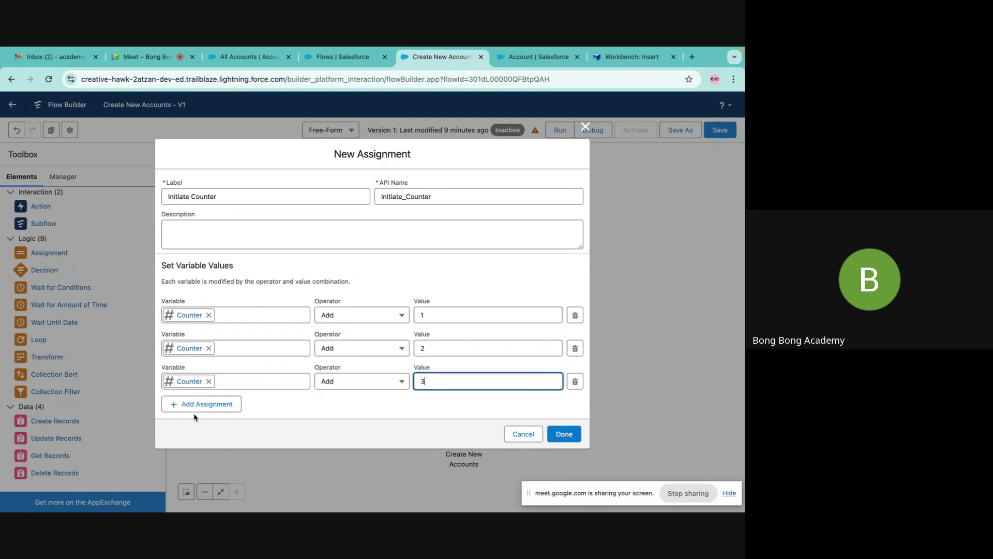
Append a fourth assignment row to Initiate Counter that adds 4 to the Counter collection.
click(196, 406)
click(195, 398)
text(c)
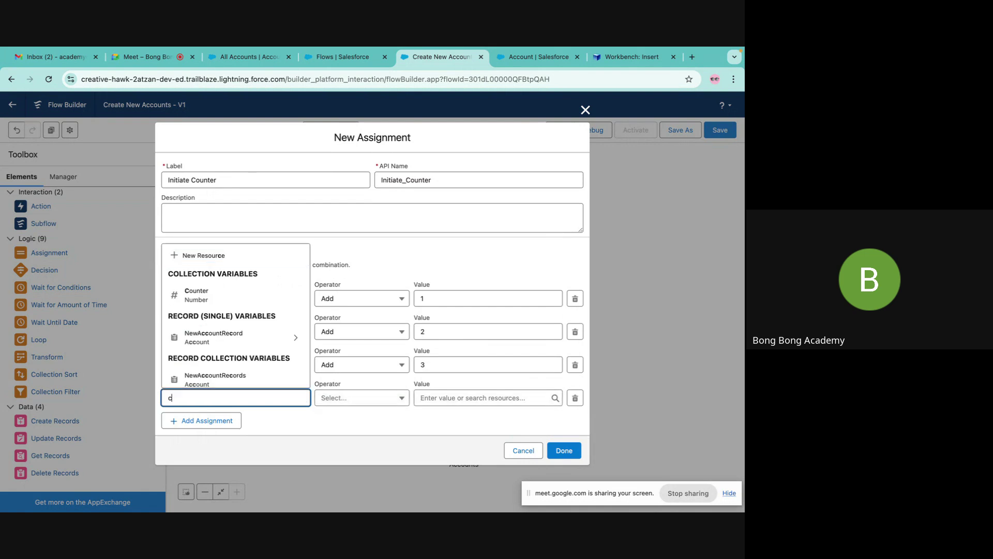
click(231, 303)
click(362, 398)
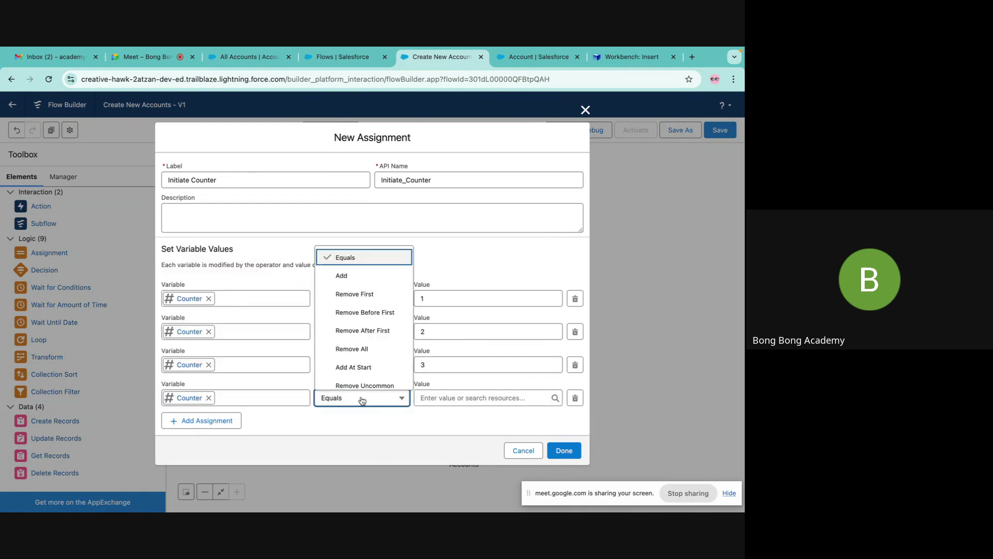
click(335, 273)
click(438, 398)
text(4)
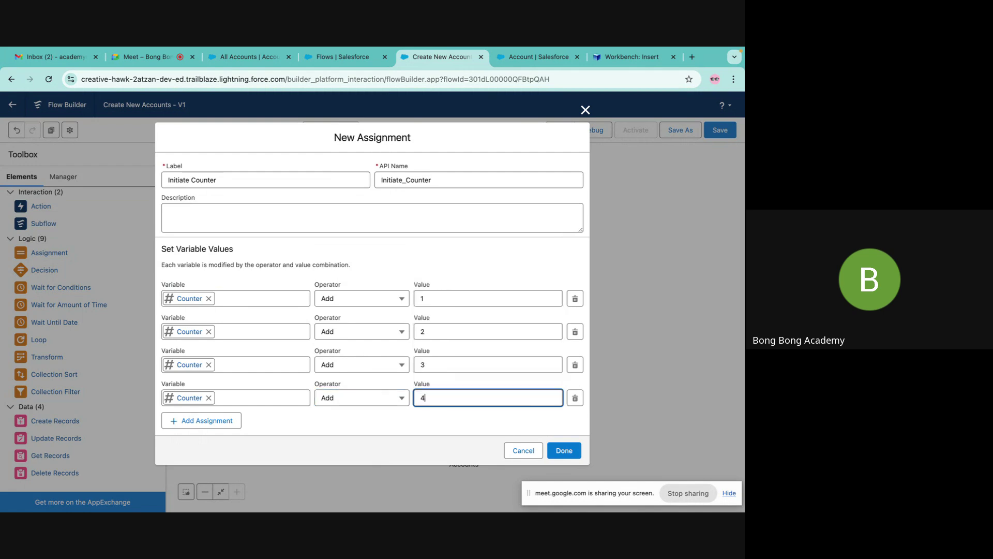
Append a fifth assignment row that adds 5 to the Counter collection, and finish the Initiate Counter element.
click(200, 420)
click(193, 425)
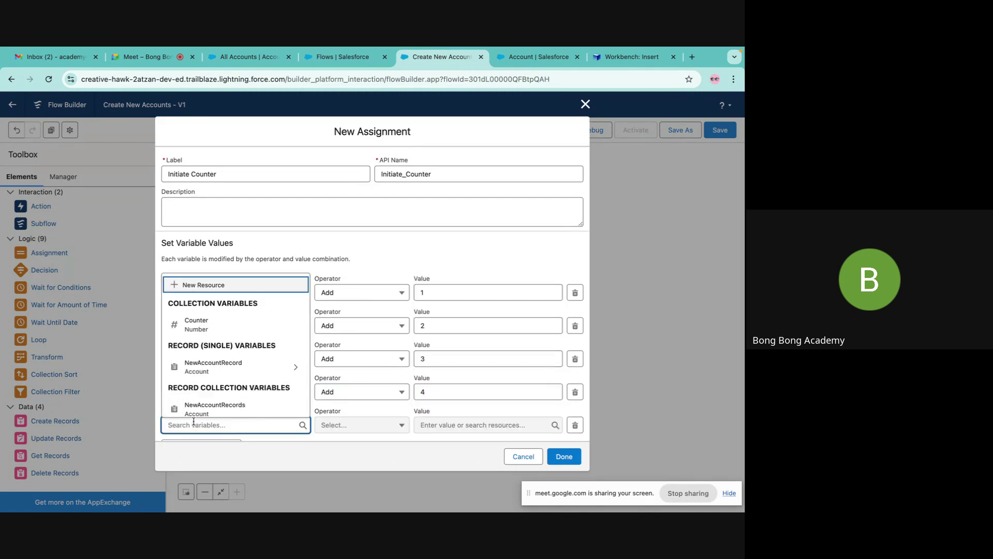
click(207, 326)
click(376, 425)
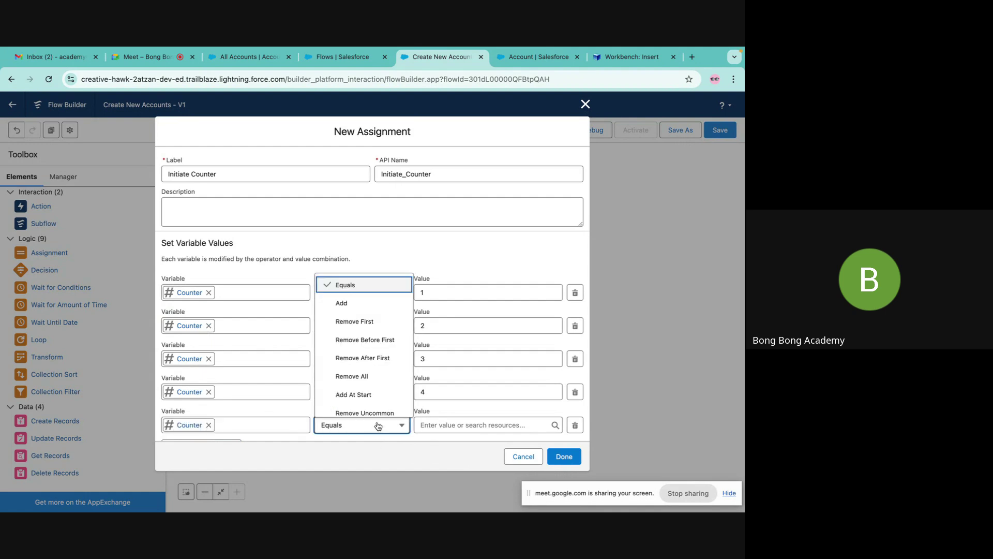
click(346, 304)
click(439, 427)
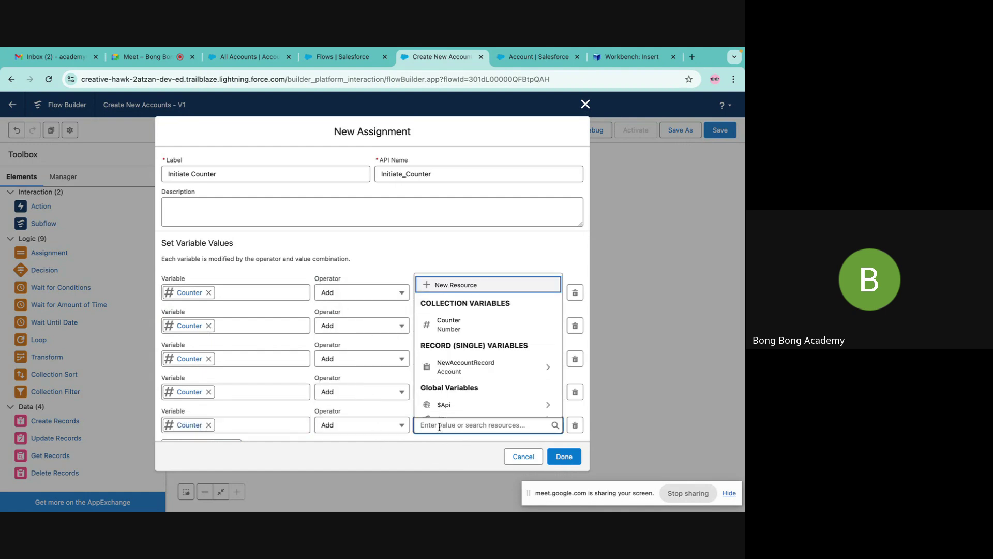
text(5)
click(489, 254)
scroll(488, 254, down, 1)
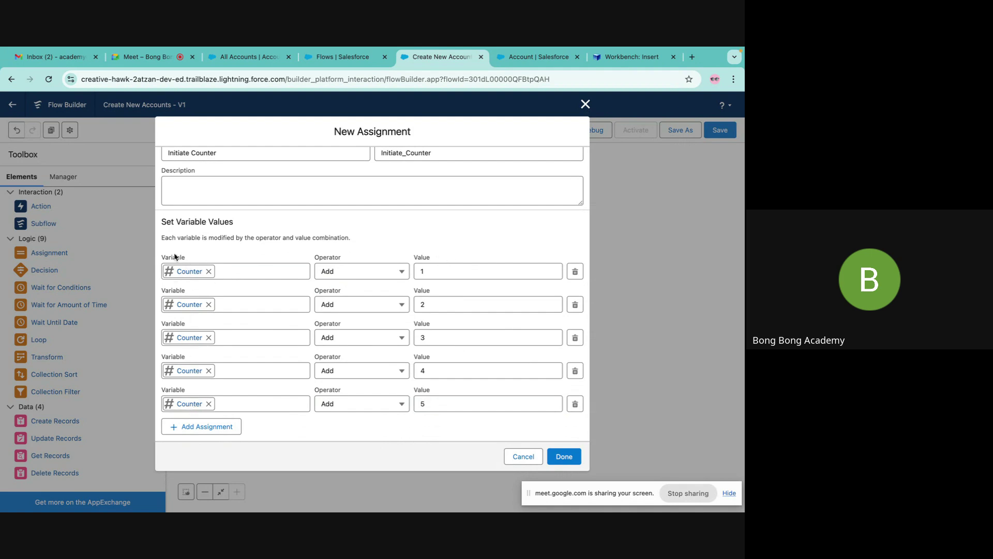
click(564, 456)
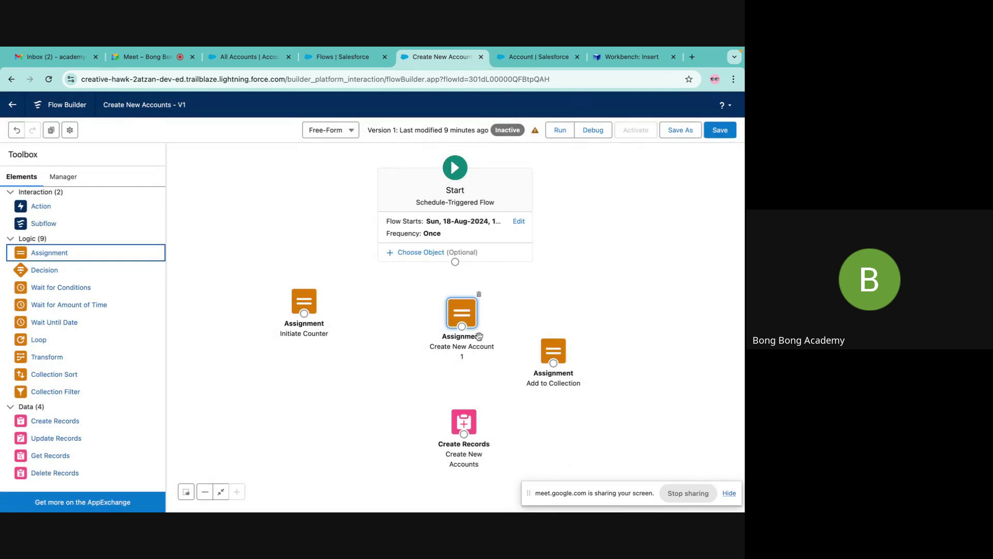
Move Create New Account 1 aside, place Initiate Counter below the Start element, and connect Start to it.
drag(462, 311, 300, 399)
drag(307, 308, 460, 302)
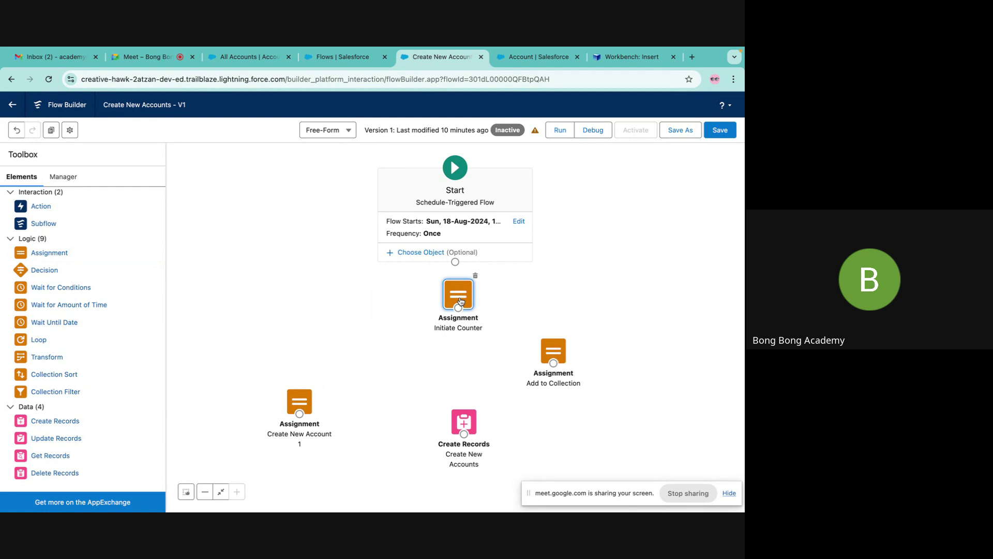
drag(455, 262, 398, 301)
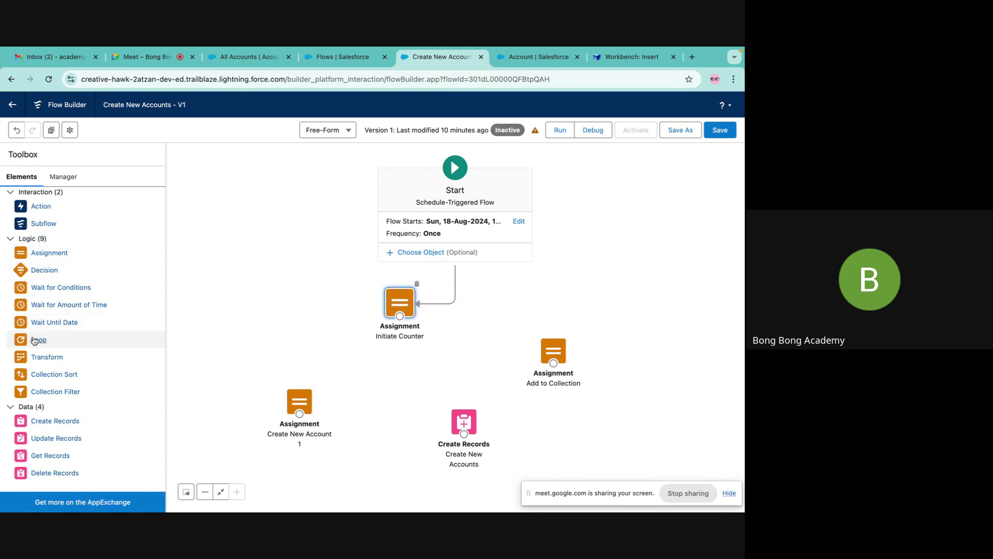
Add a Loop labelled Go thru Counter with API name Go_thru_Counter that iterates over the Counter collection from first item to last item.
drag(36, 339, 352, 343)
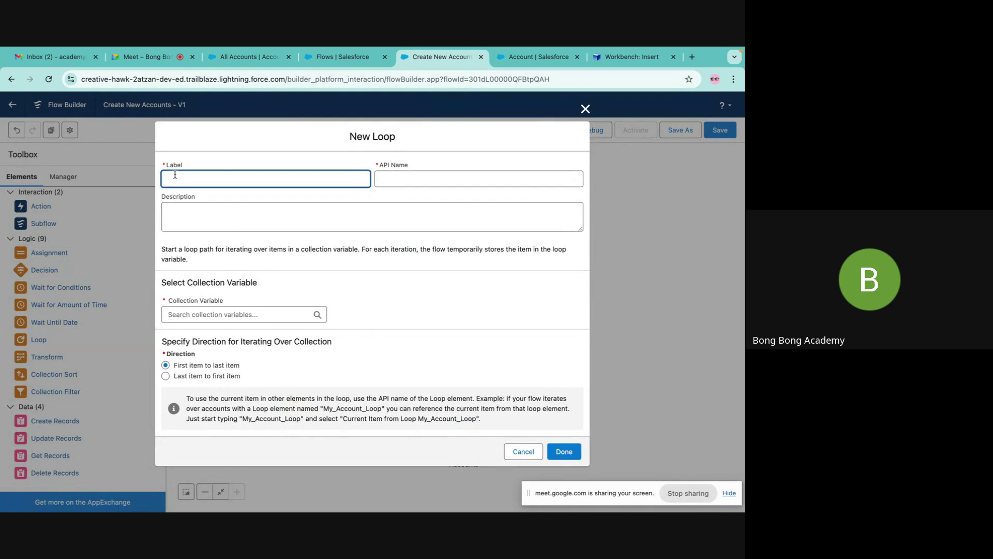
text(Go thru Counter)
click(384, 176)
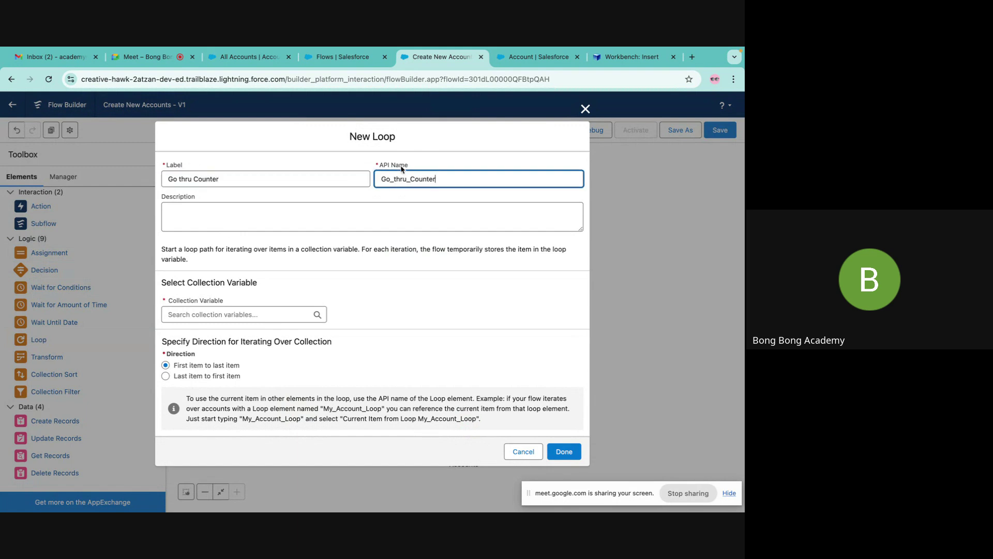
click(182, 316)
click(218, 272)
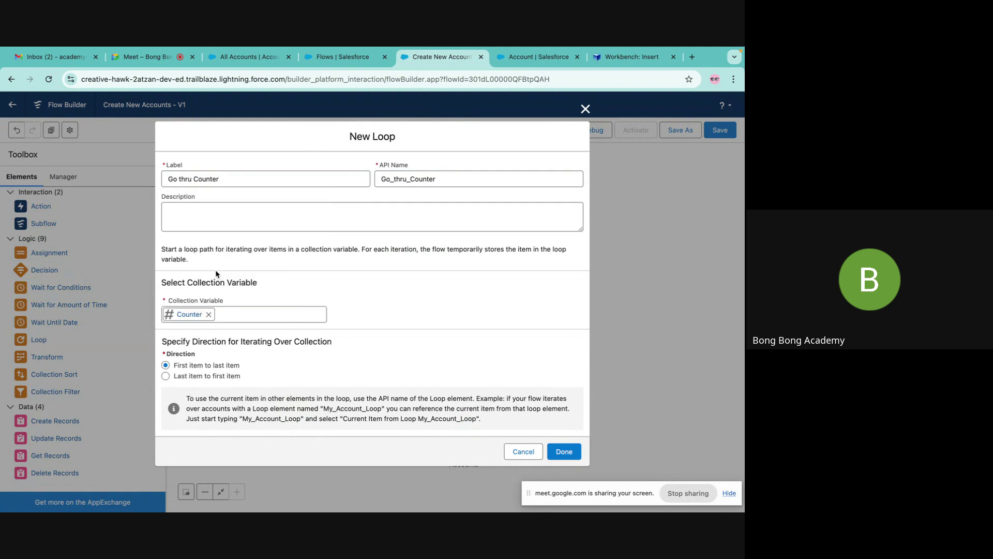
click(560, 453)
Connect Initiate Counter to the Go thru Counter loop and rearrange the two account assignments and Create Records around the loop.
drag(364, 360, 458, 355)
drag(399, 315, 454, 346)
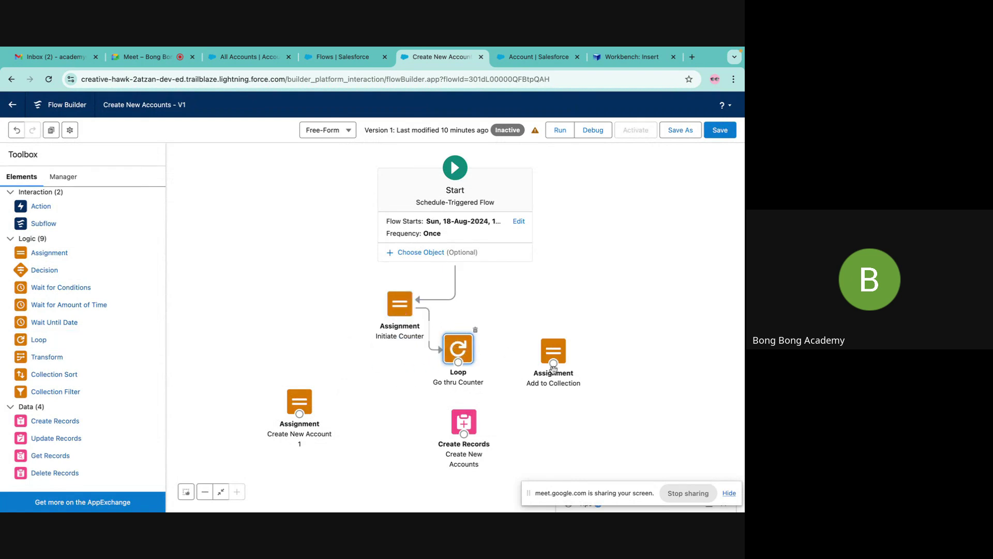
drag(552, 352, 591, 363)
drag(456, 429, 522, 451)
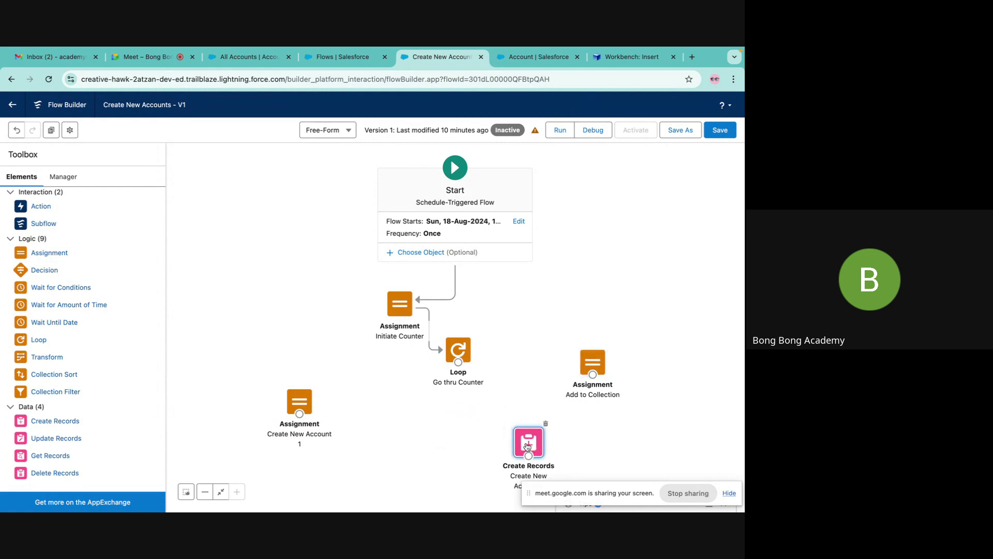
drag(303, 406, 545, 346)
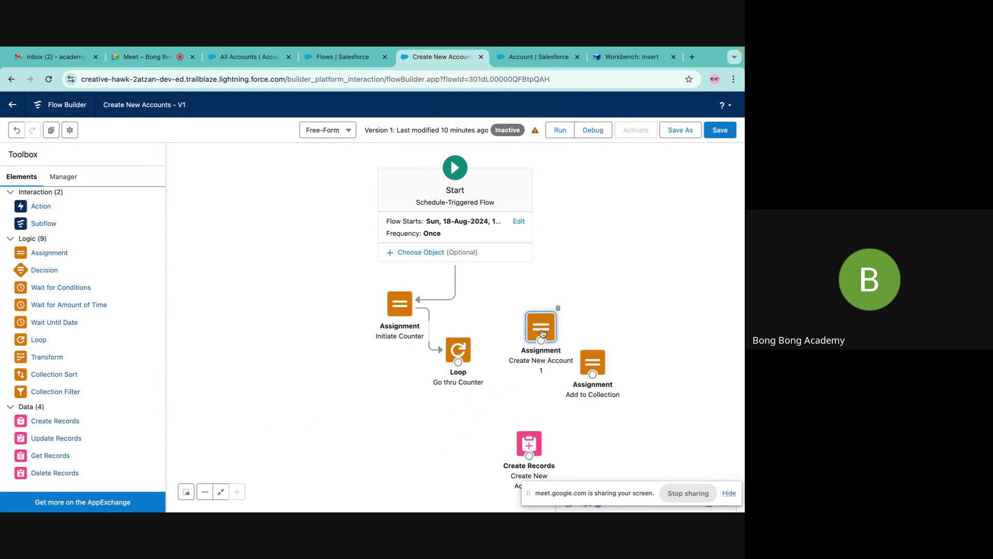
Rename the Create New Account 1 assignment to Create New Account with the API name Create_New_Account.
double_click(544, 342)
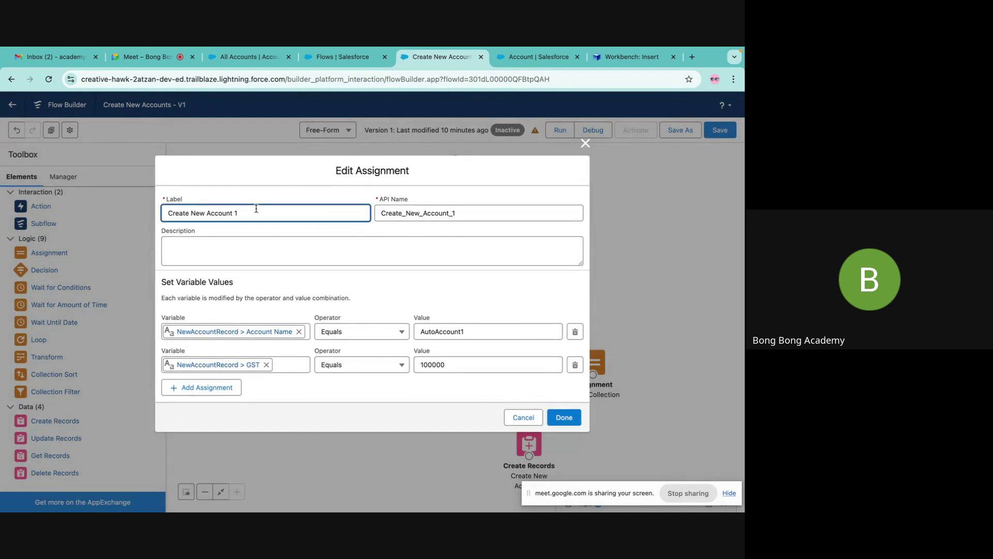
key(BackSpace)
key(BackSpace)
click(500, 216)
key(BackSpace)
key(BackSpace)
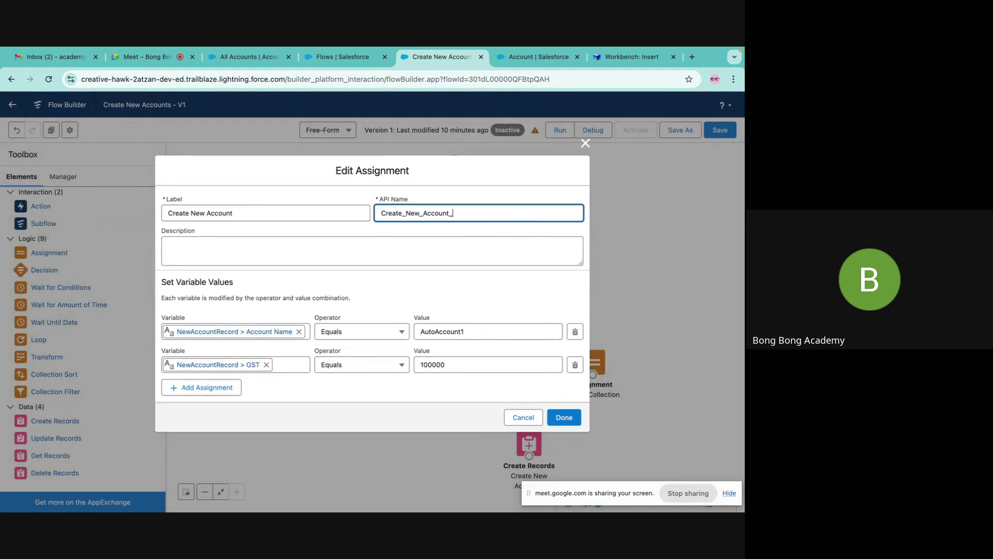
Change the value assigned to NewAccountRecord's Account Name to AutoAccount.
click(475, 334)
key(BackSpace)
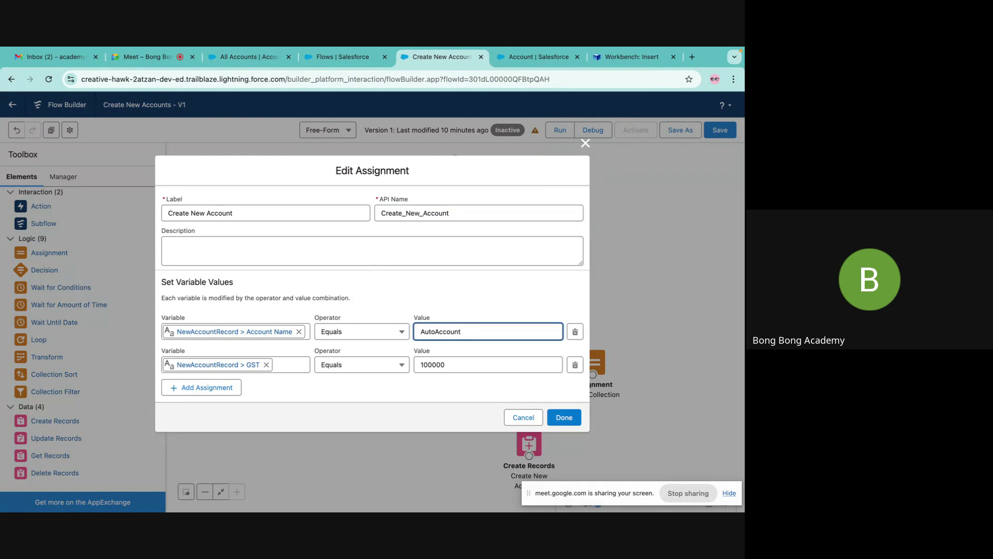
key(BackSpace)
key(BackSpace)
key(BackSpace)
key(BackSpace)
key(BackSpace)
key(BackSpace)
text(Account)
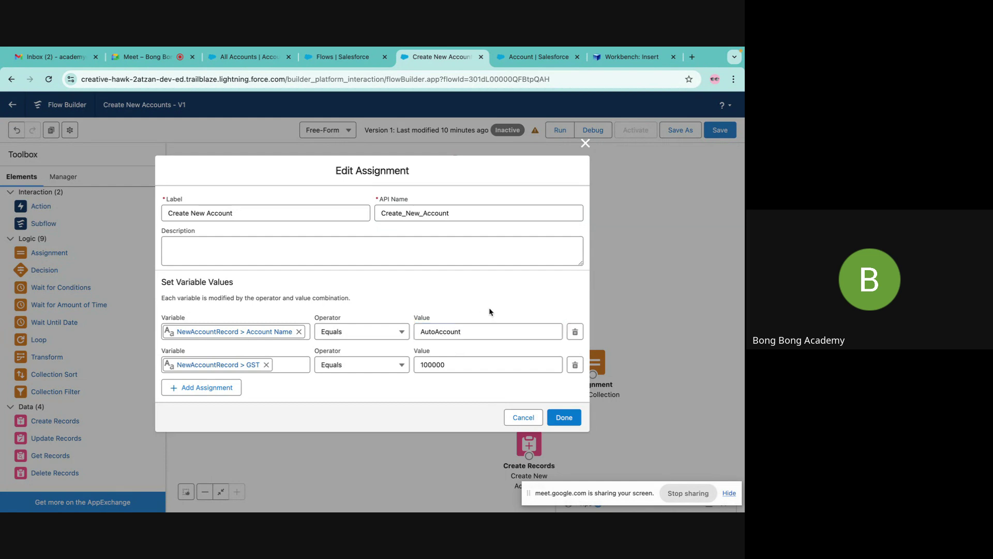
Set the value assigned to NewAccountRecord's Account Name to AutoAccount{!Go_thru_Counter}, using the current item from the loop.
drag(479, 332, 259, 326)
key(BackSpace)
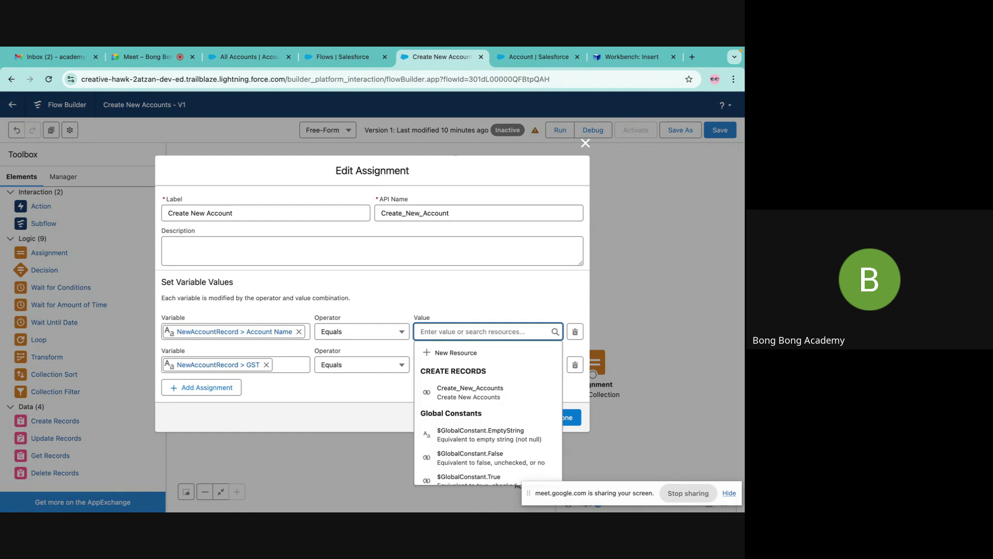
scroll(487, 416, down, 2)
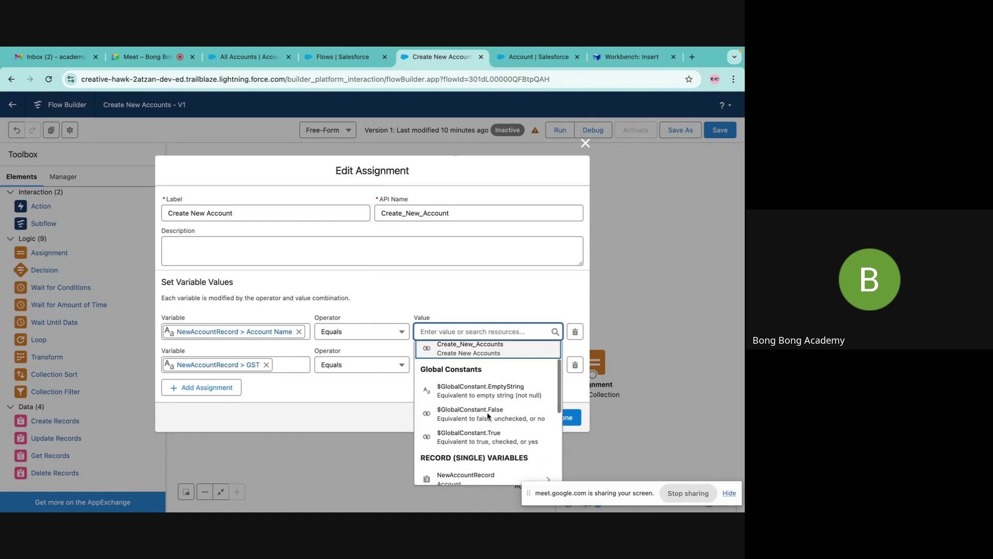
scroll(487, 415, down, 3)
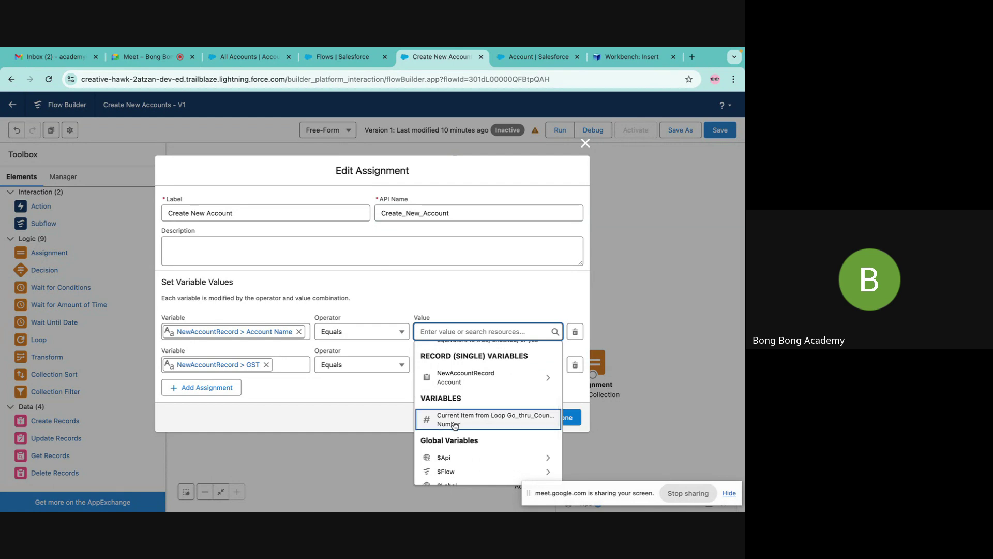
click(460, 422)
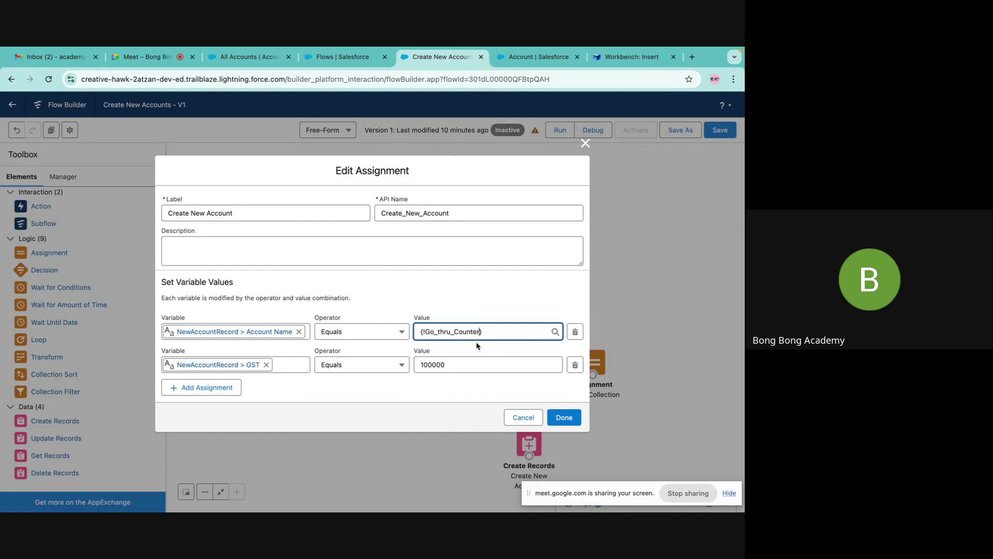
click(420, 331)
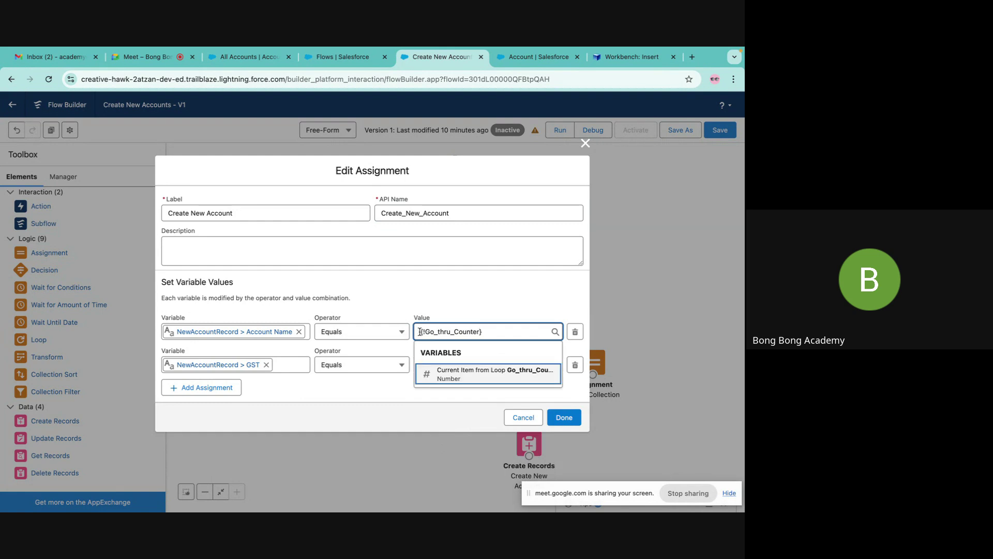
text(Auto)
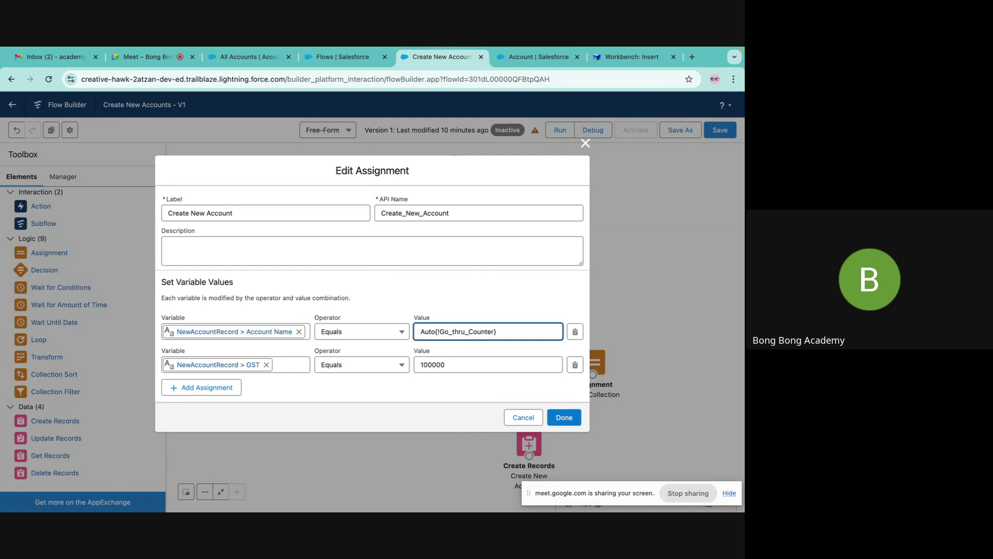
text(Account)
click(465, 294)
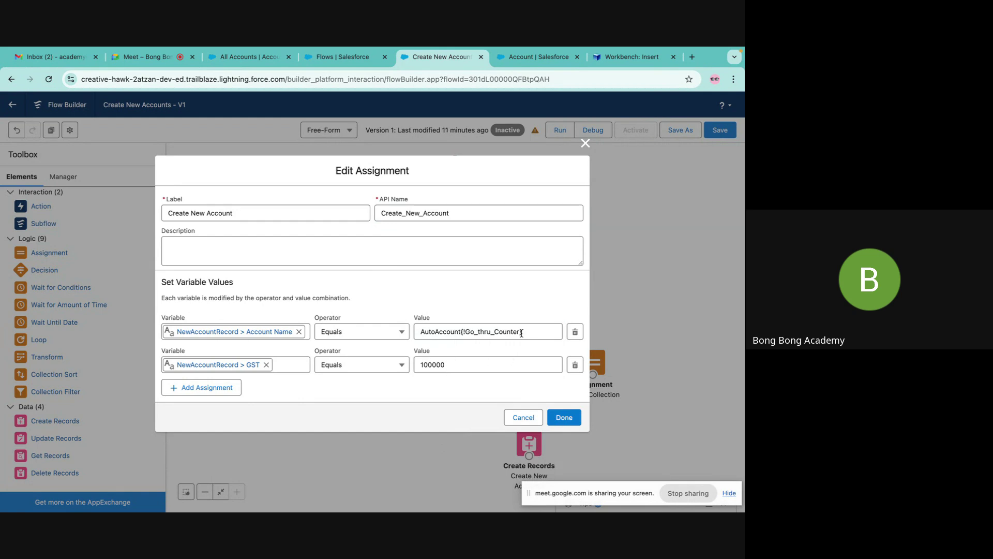
Set the value assigned to NewAccountRecord's GST to {!Go_thru_Counter} and finish editing the Create New Account assignment.
drag(522, 331, 461, 331)
key(ctrl+c)
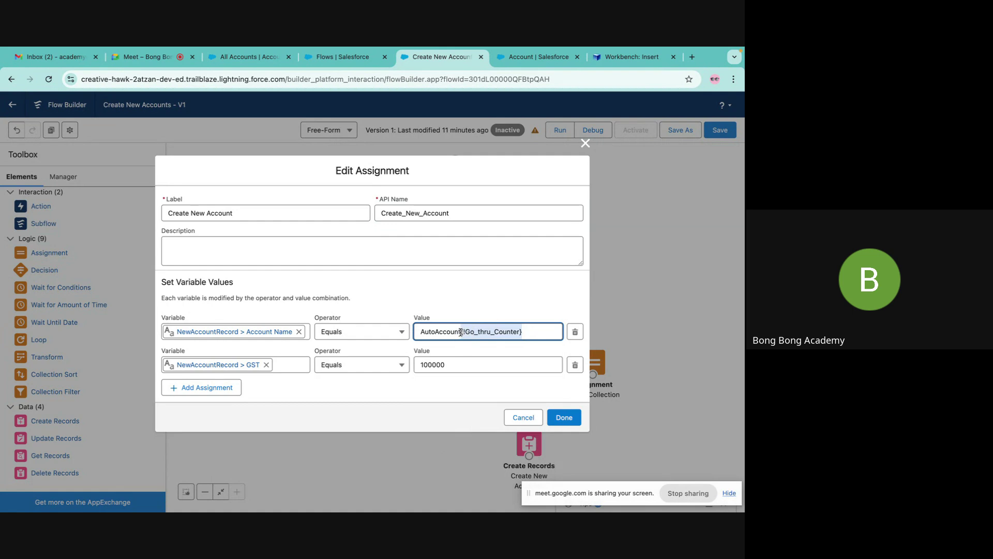
double_click(457, 366)
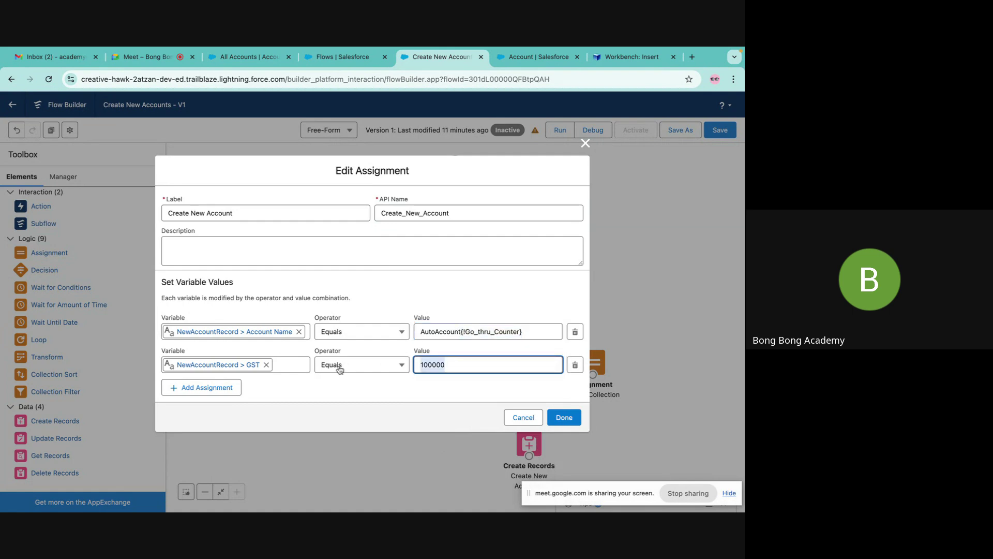
key(ctrl+v)
click(340, 393)
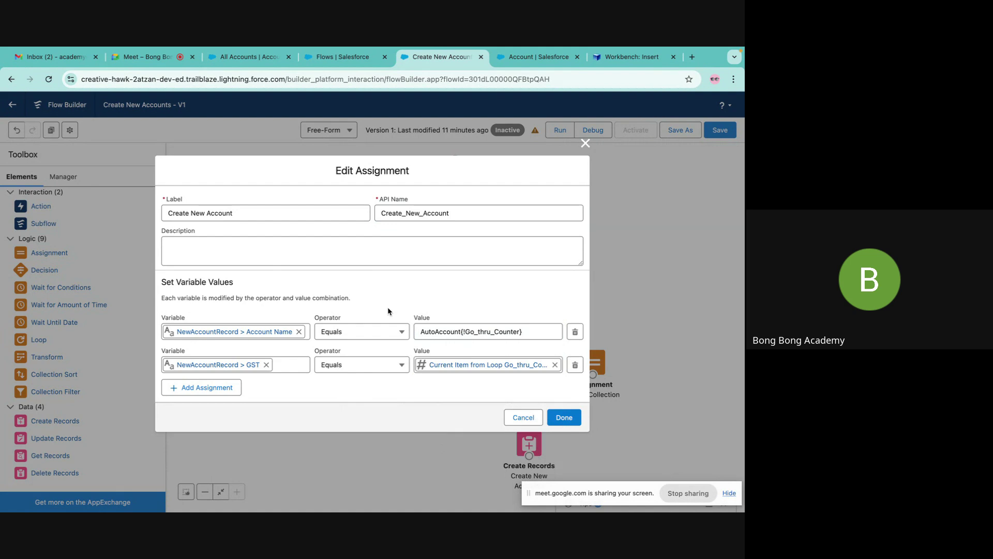
click(564, 417)
Connect the Go thru Counter loop to the Create New Account assignment with the For each item in the collection connector.
drag(538, 330, 536, 357)
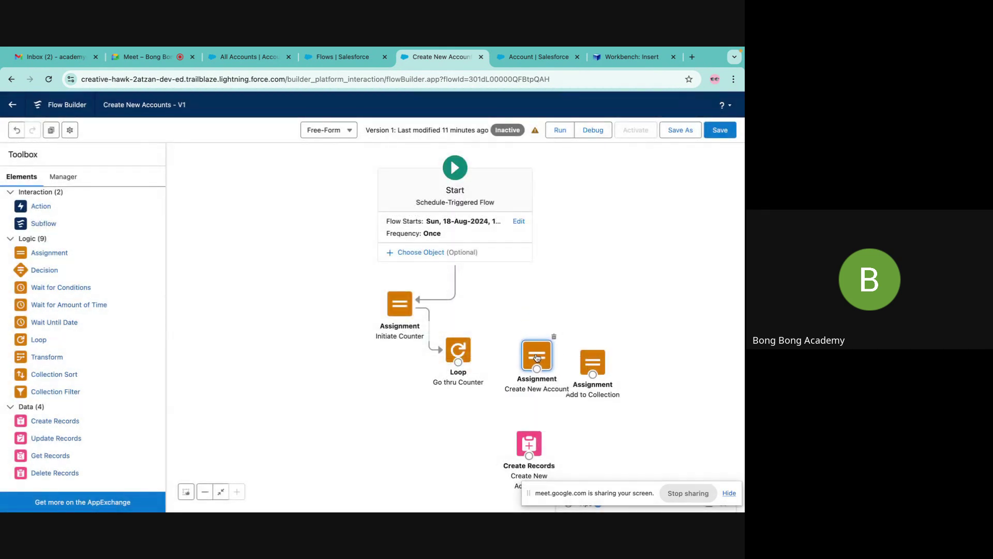
drag(458, 362, 537, 356)
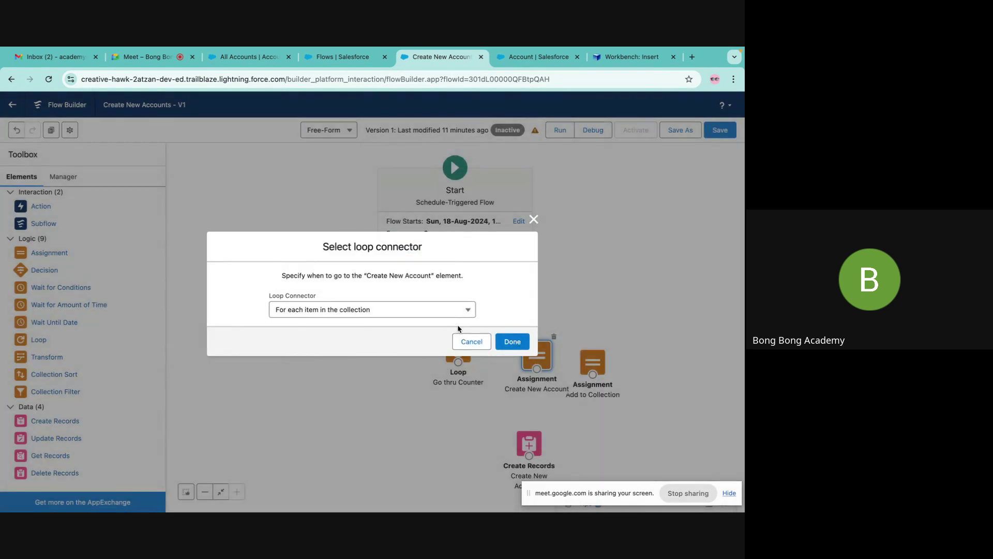
click(414, 311)
click(401, 333)
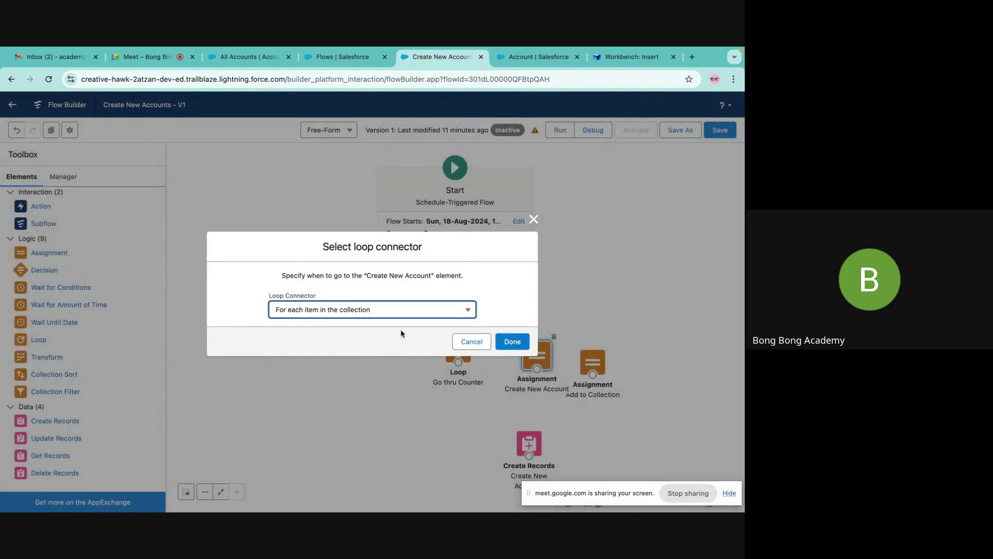
click(509, 342)
Connect Create New Account to Add to Collection and that back to the Go thru Counter loop, spacing the two assignments apart.
drag(592, 366, 658, 355)
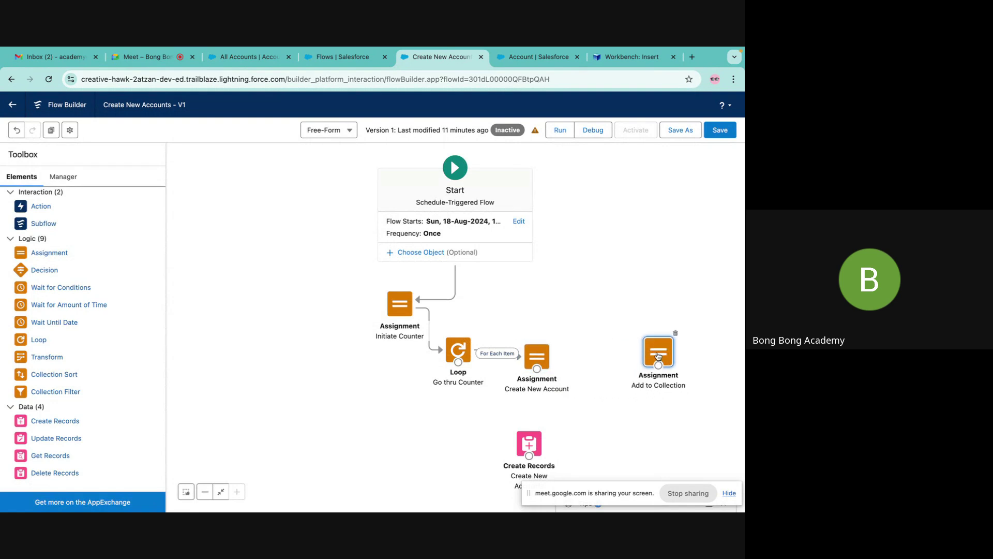
drag(538, 367, 463, 362)
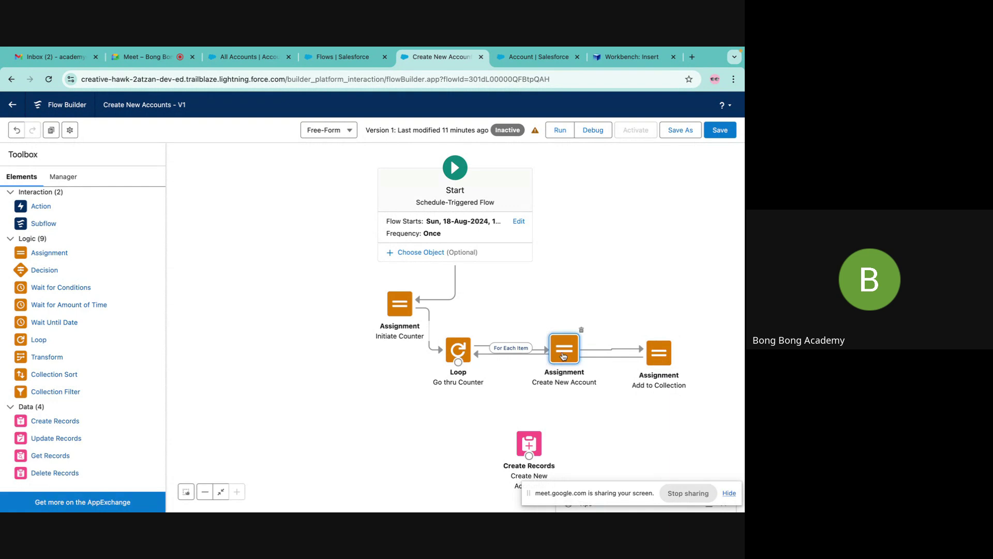
drag(564, 353, 564, 307)
drag(651, 353, 663, 347)
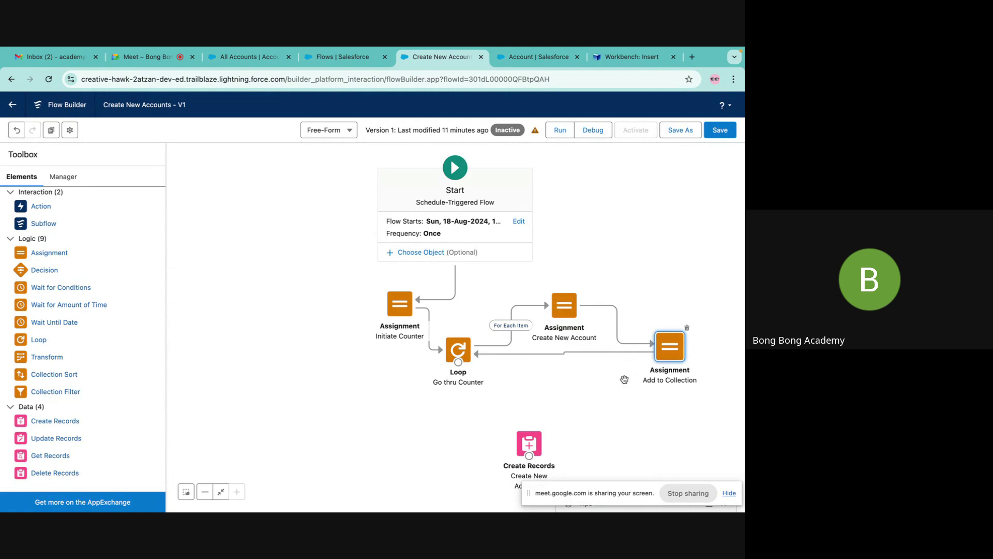
Connect the loop's After Last Item path to the Create New Accounts Create Records element and position that element below the loop.
drag(528, 442, 469, 424)
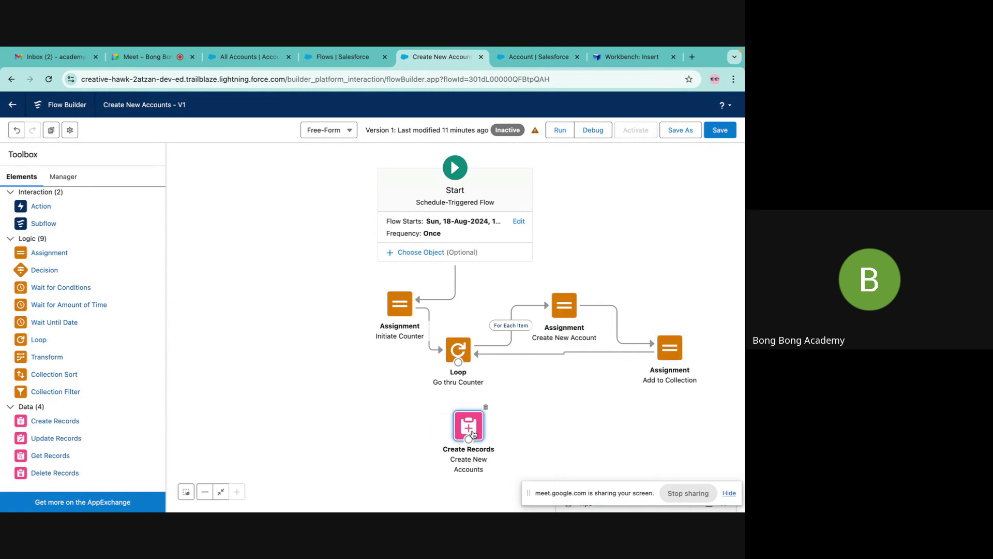
drag(458, 362, 331, 443)
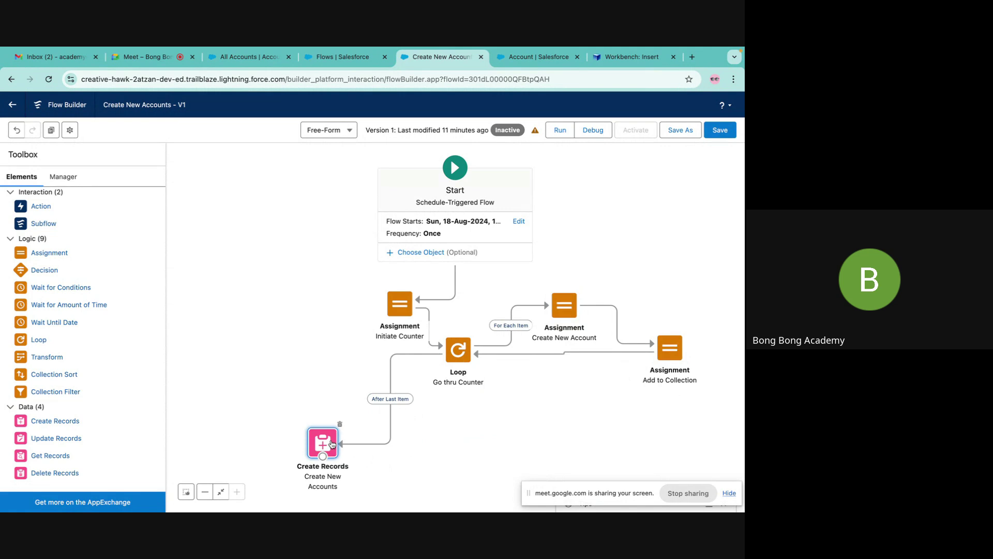
Switch to the Google Meet call, mute the microphone, and return to the Create New Accounts flow.
click(147, 57)
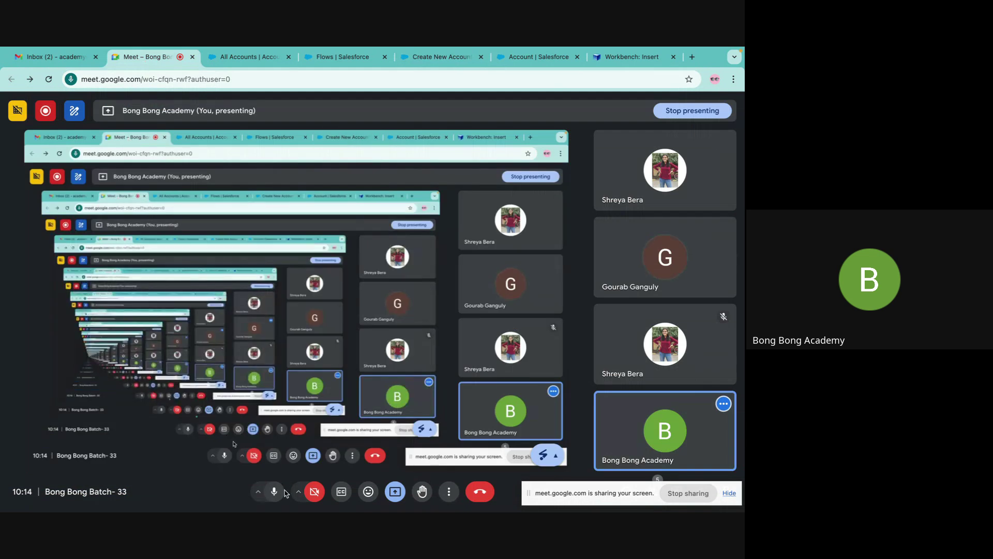
click(275, 495)
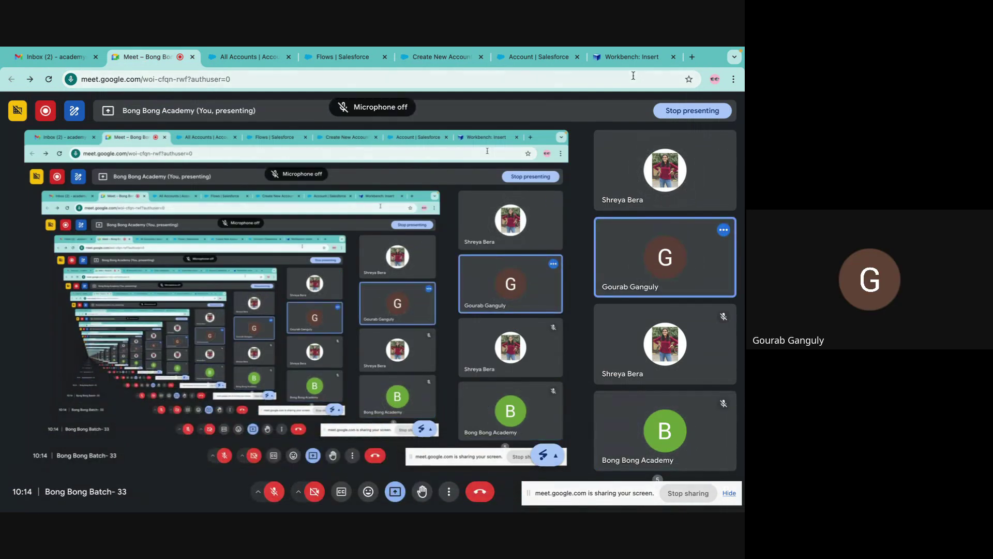
click(542, 60)
click(450, 62)
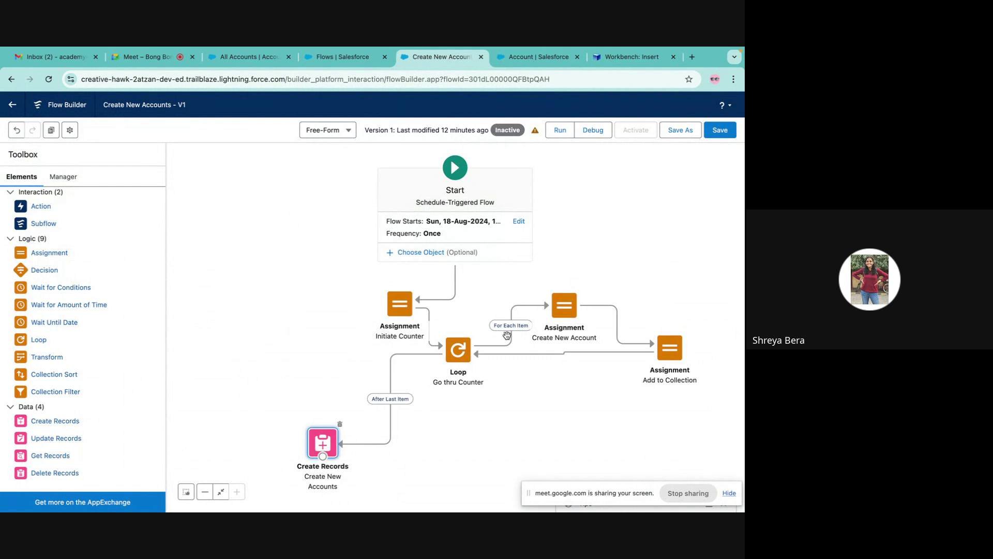
Open the Initiate Counter assignment, and unmute the microphone in the Google Meet call before returning to the flow.
double_click(392, 305)
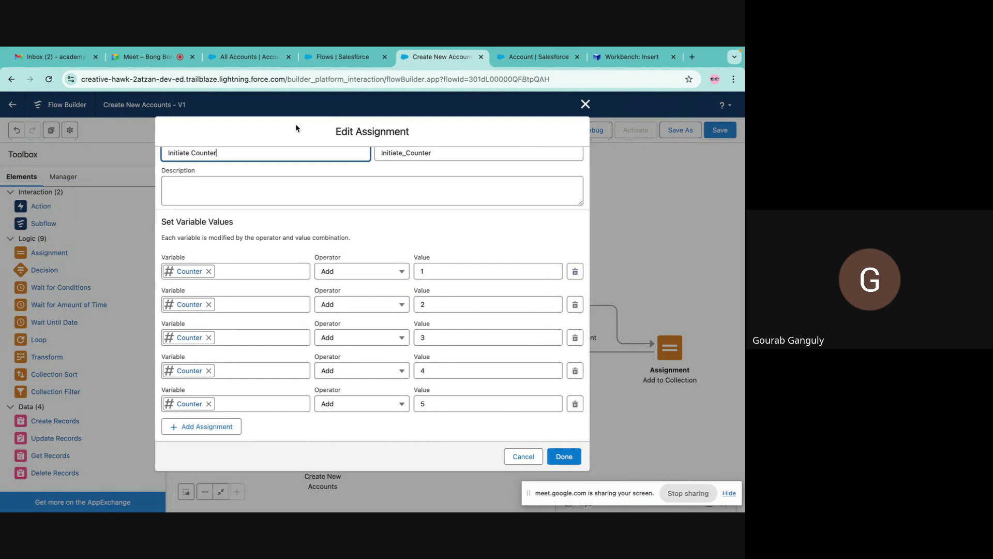
click(154, 60)
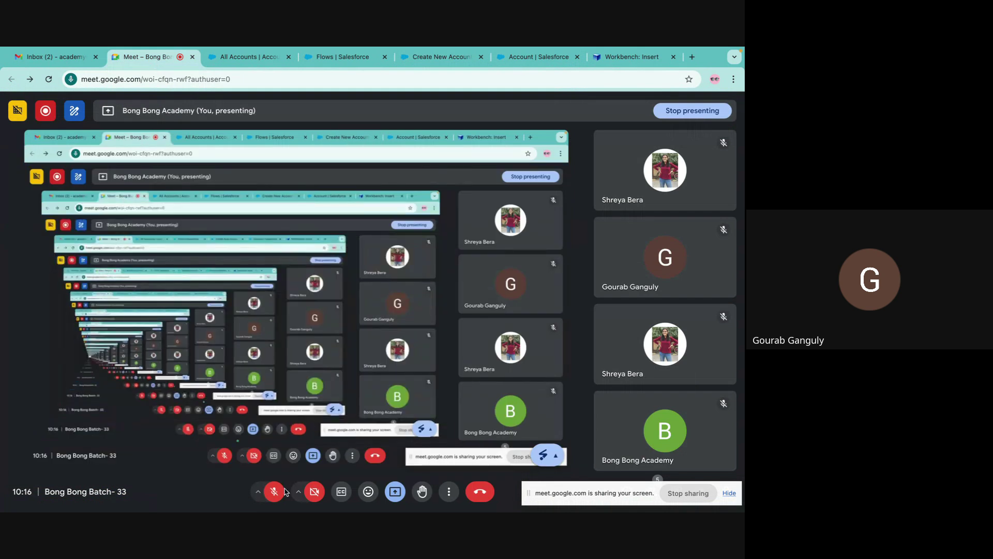
key(ctrl+d)
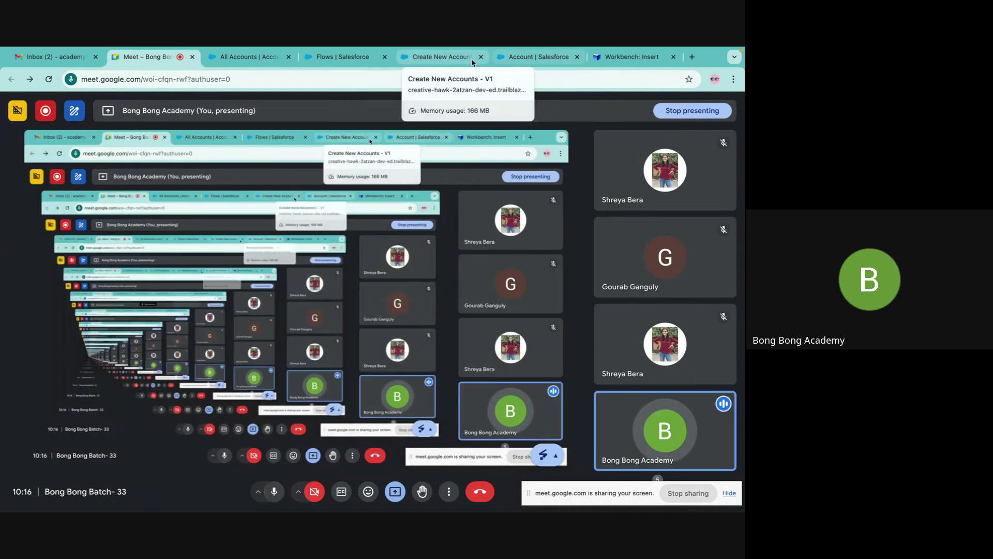
click(445, 57)
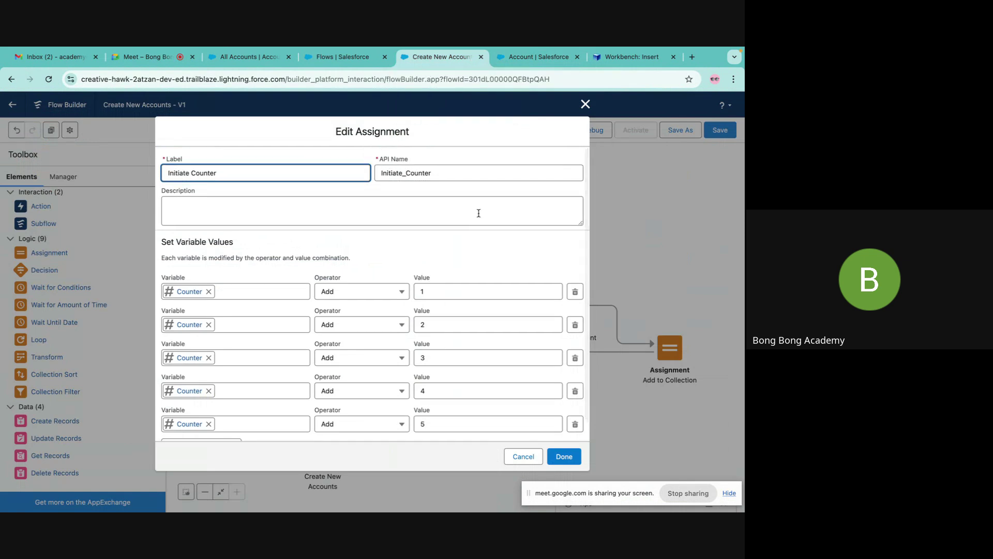
Review the Initiate Counter assignment's Counter entries, close it, and open the Go thru Counter loop's settings.
scroll(478, 217, down, 1)
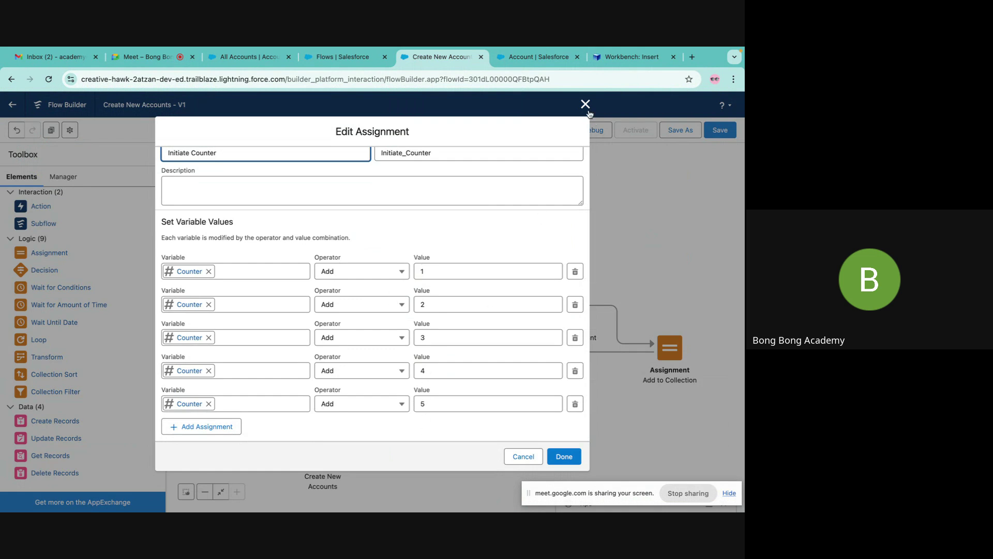
click(564, 456)
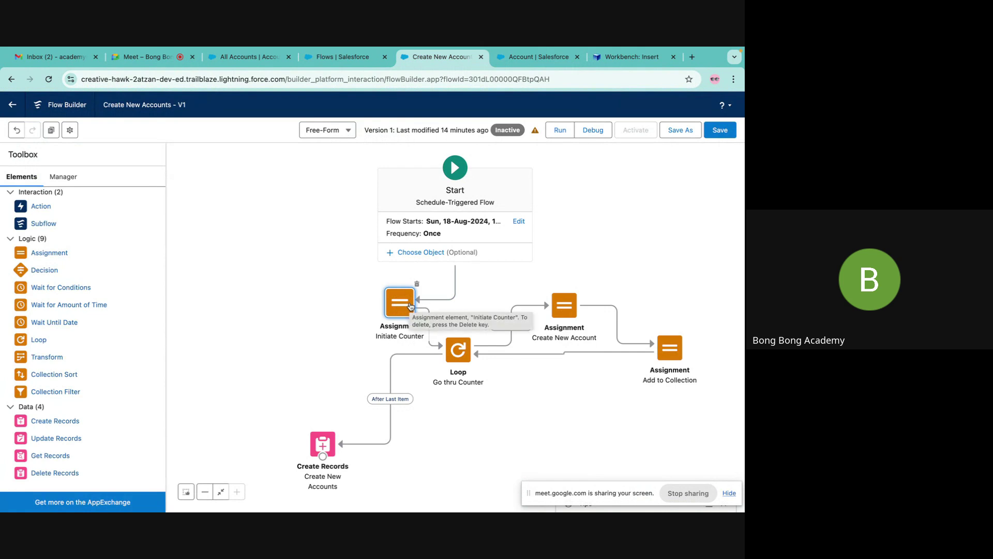
double_click(458, 351)
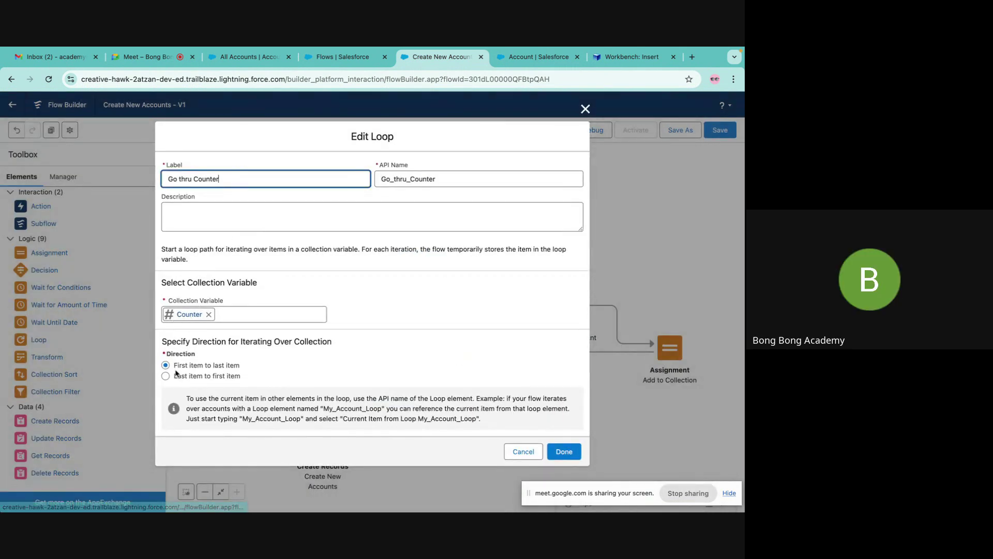
Review the iteration direction of the Go thru Counter loop and close its settings.
drag(176, 370, 250, 366)
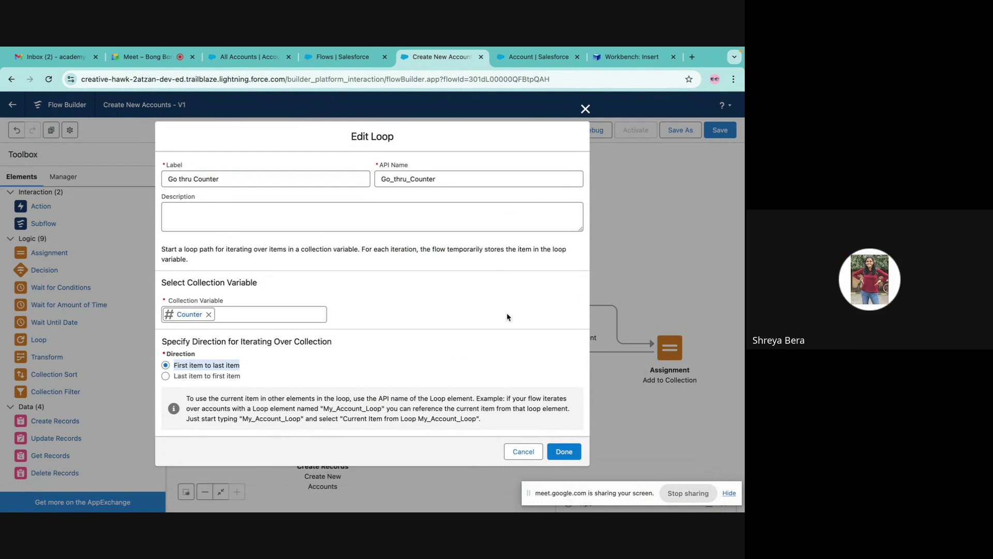
click(562, 451)
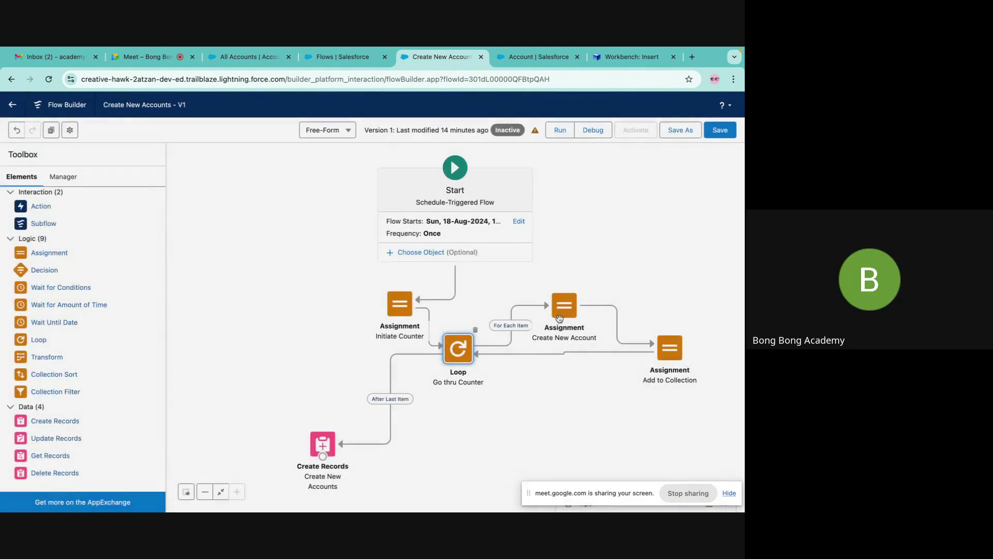
In the Create New Account assignment, set the NewAccountRecord Account Name value to "AutoAccount {!Go_thru_Counter}".
double_click(565, 309)
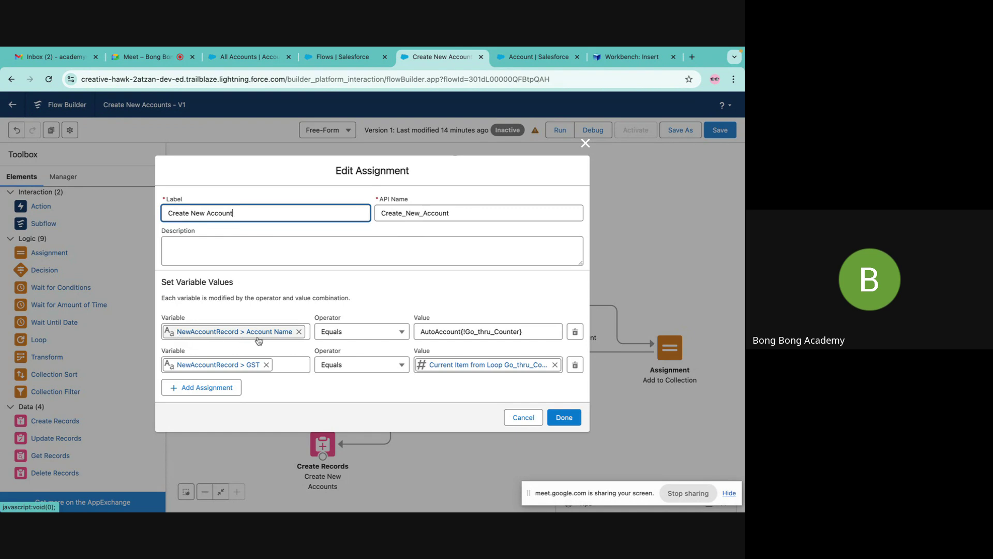
click(421, 334)
drag(420, 334, 310, 331)
click(540, 330)
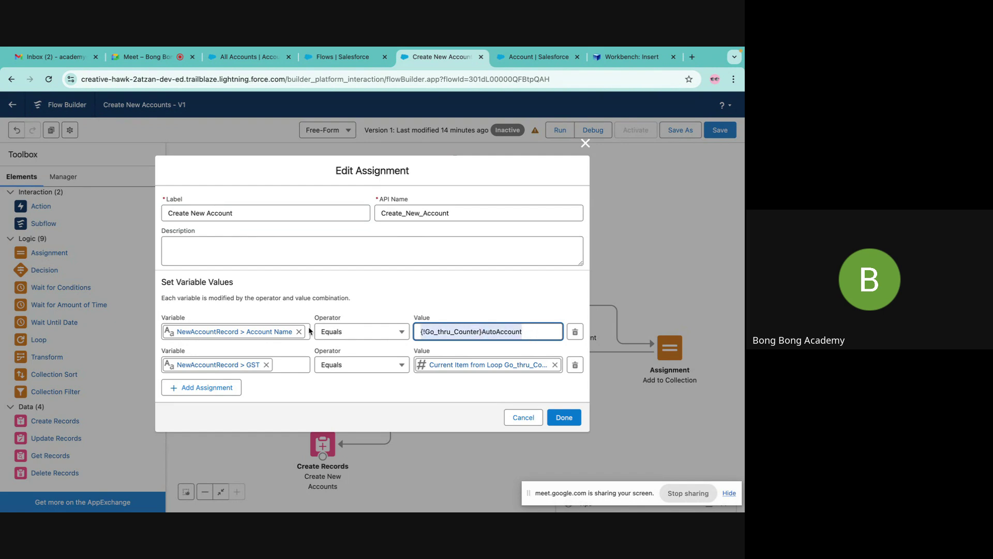
text(cu)
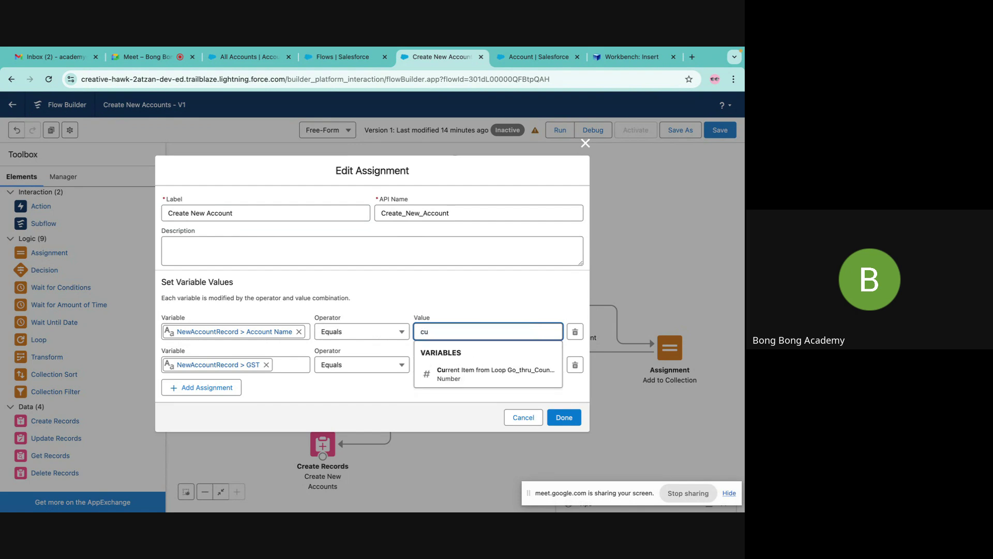
click(445, 374)
click(419, 332)
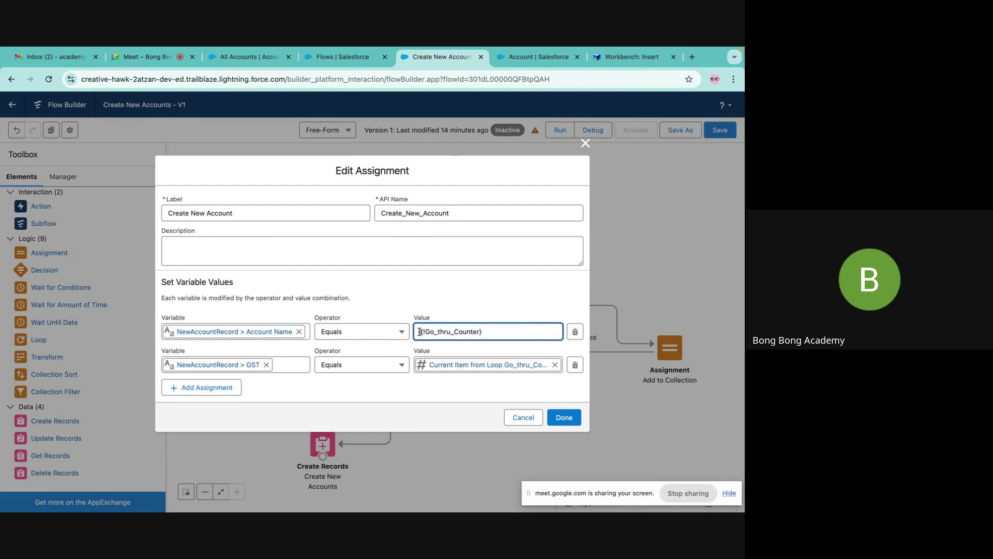
text(AutoAccount)
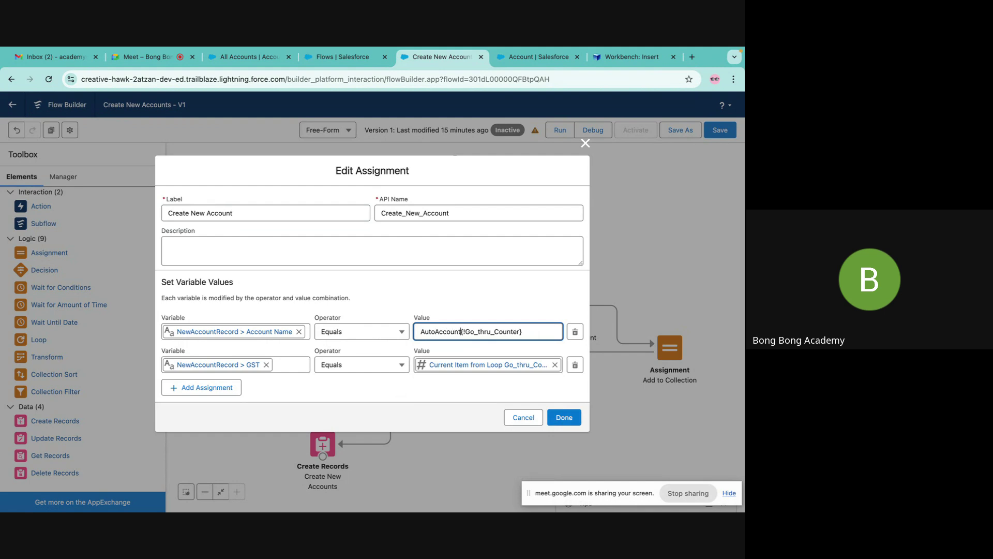
click(470, 291)
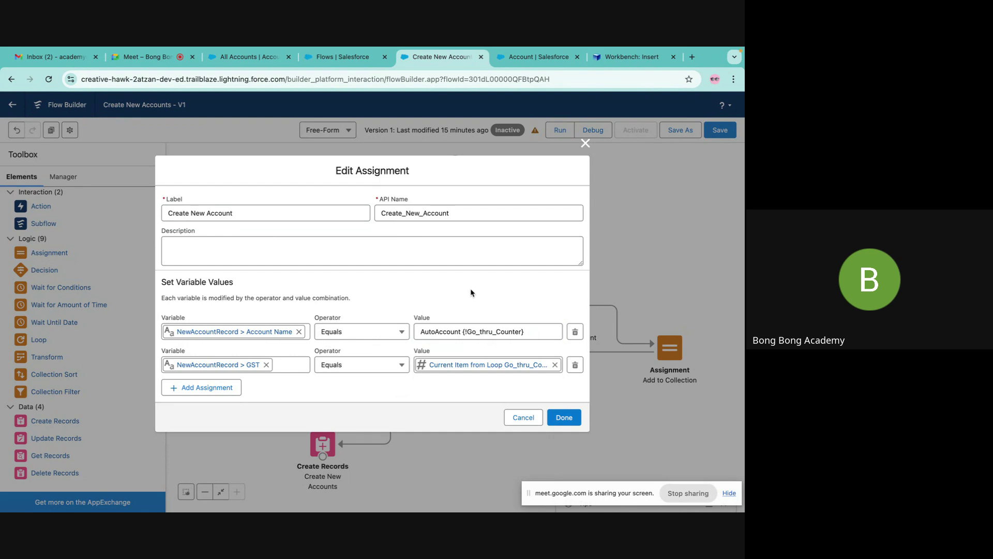
Check the loop item references used for Account Name and GST, and confirm the Create New Account assignment.
drag(463, 332, 542, 334)
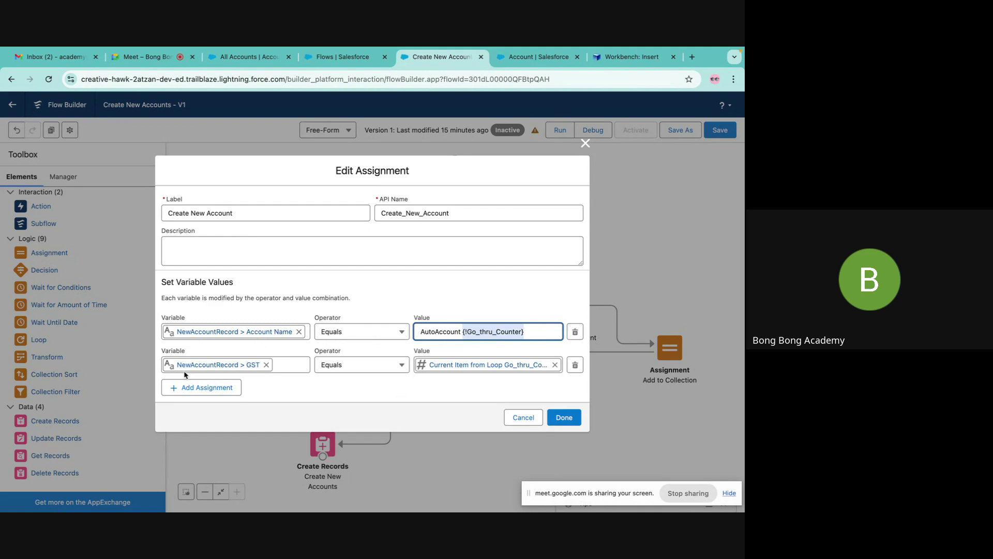
click(478, 366)
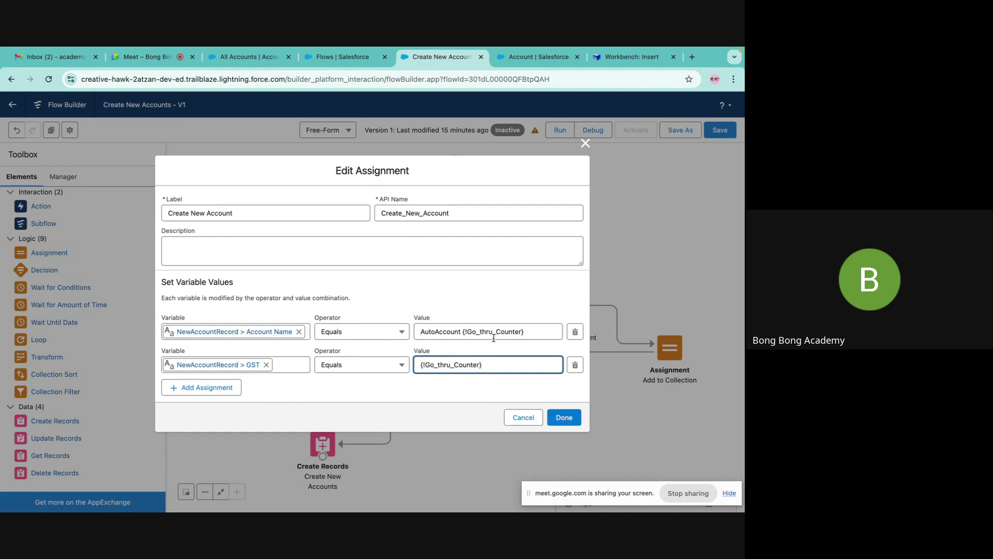
drag(462, 331, 564, 336)
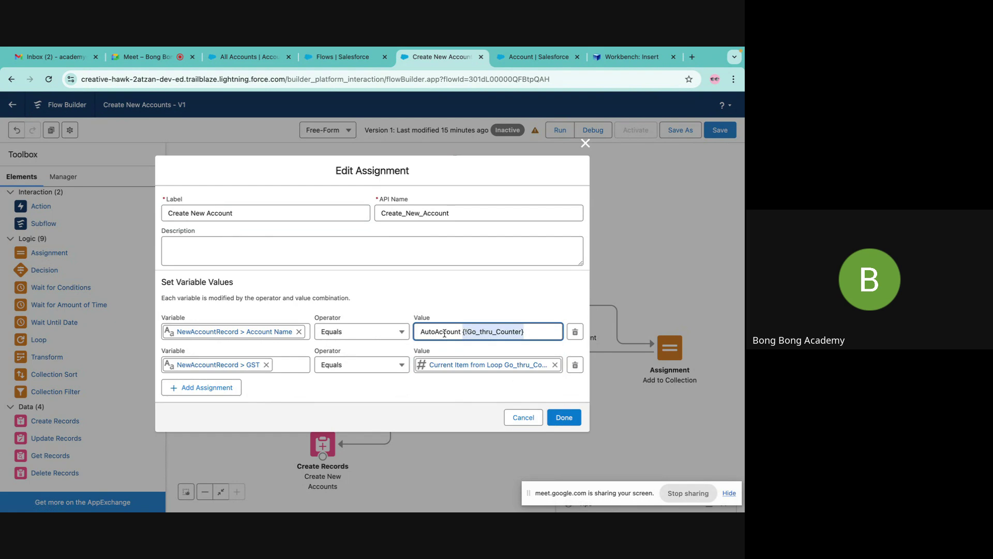
click(520, 387)
click(463, 331)
drag(463, 332, 524, 332)
click(562, 387)
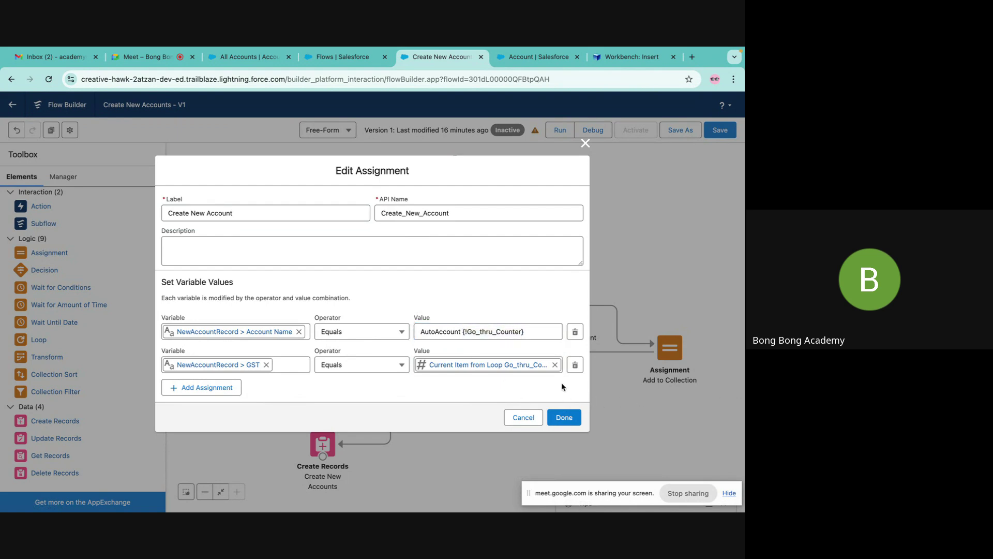
click(564, 416)
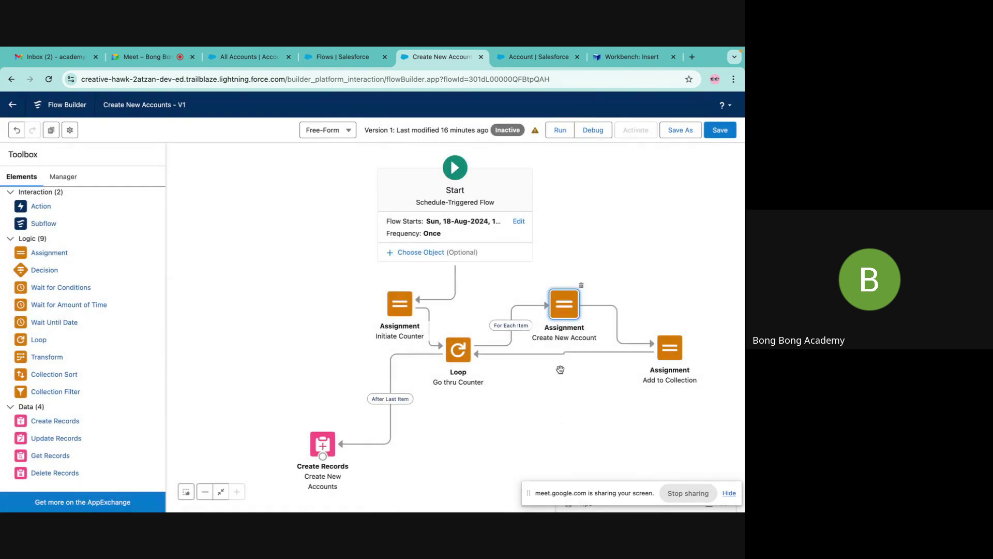
Compare the variables and values set in the Create New Account and Add to Collection assignments.
double_click(668, 348)
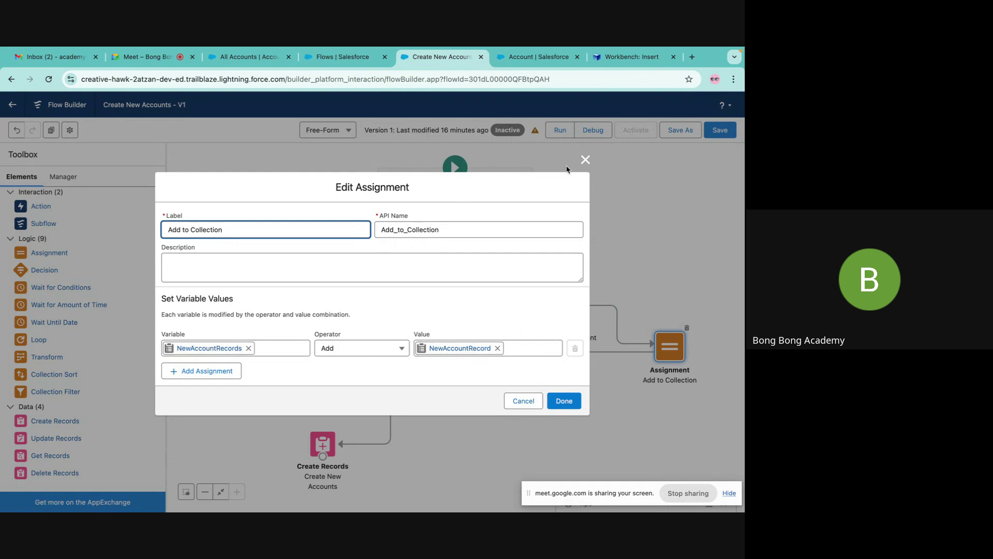
click(584, 159)
click(567, 308)
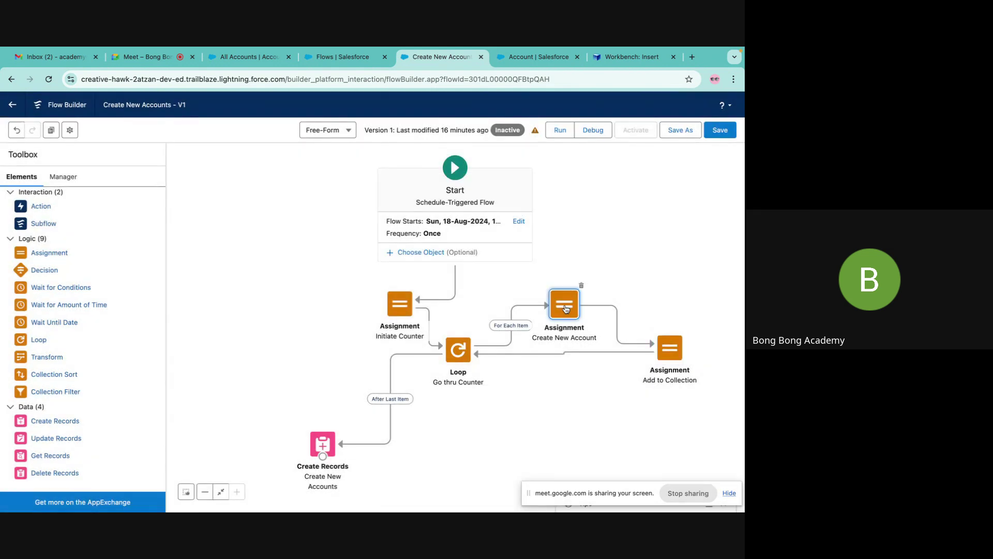
double_click(565, 308)
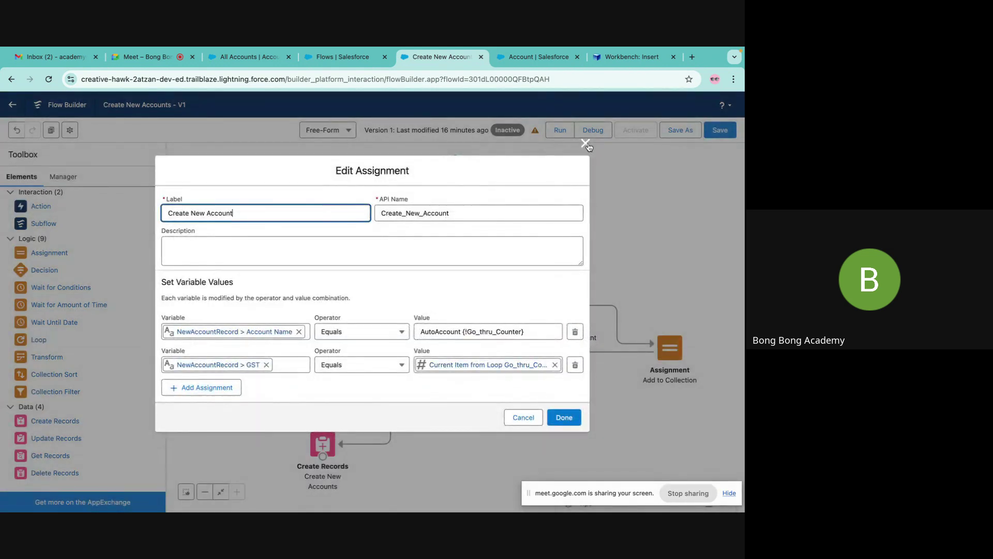
click(587, 145)
double_click(559, 308)
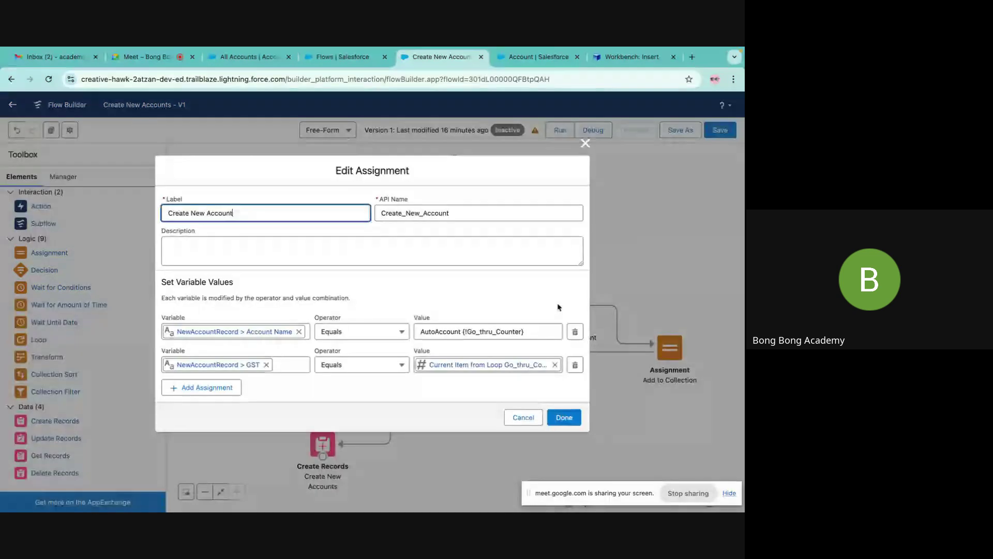
click(585, 143)
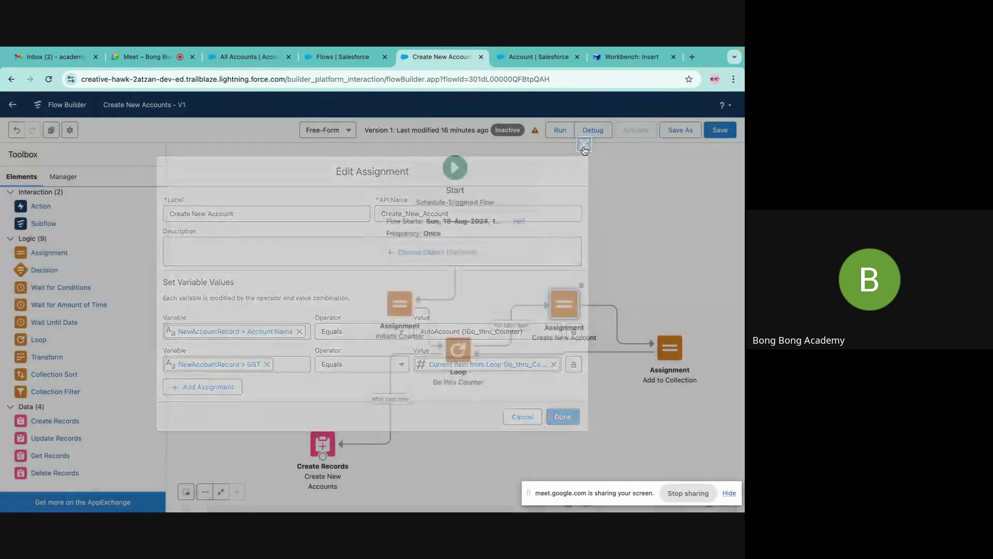
double_click(669, 357)
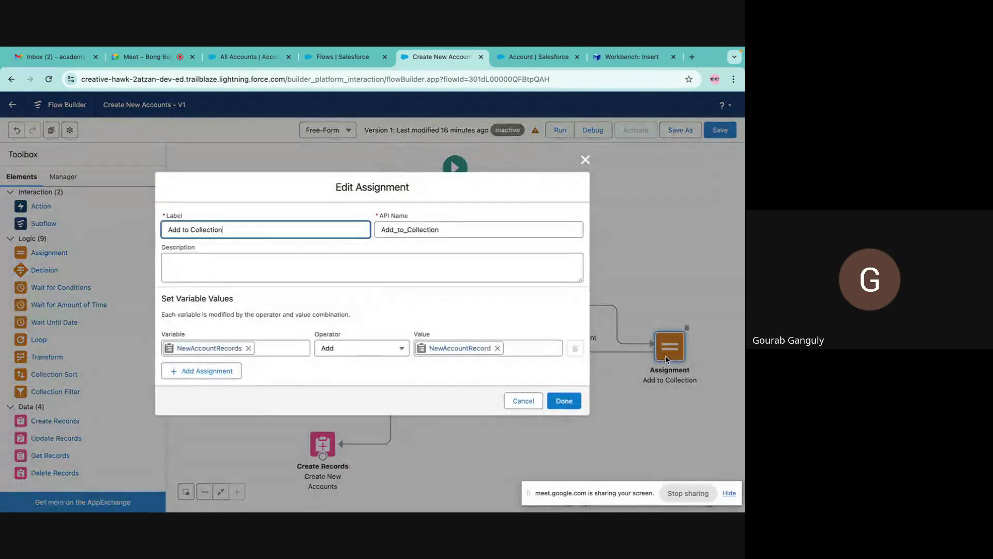
click(585, 160)
double_click(568, 310)
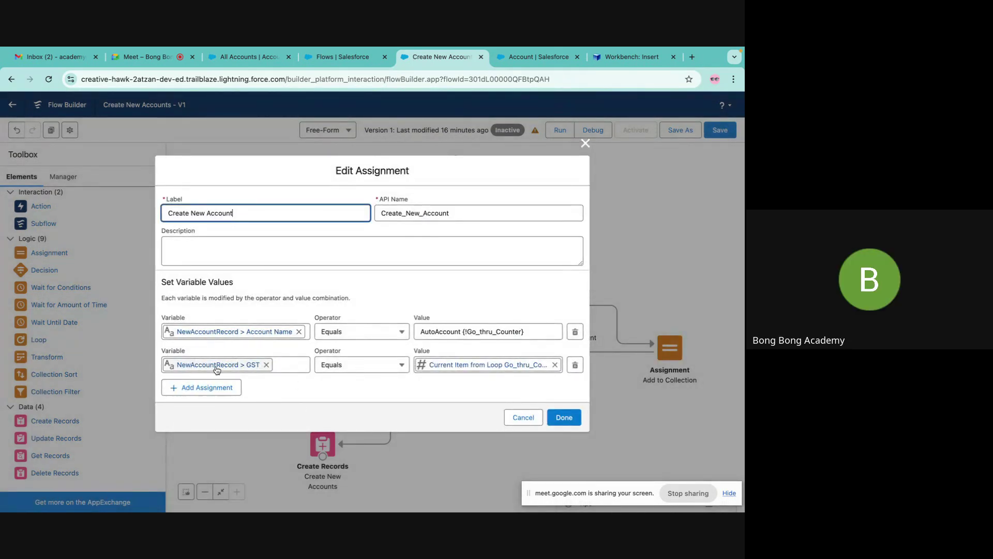
click(584, 145)
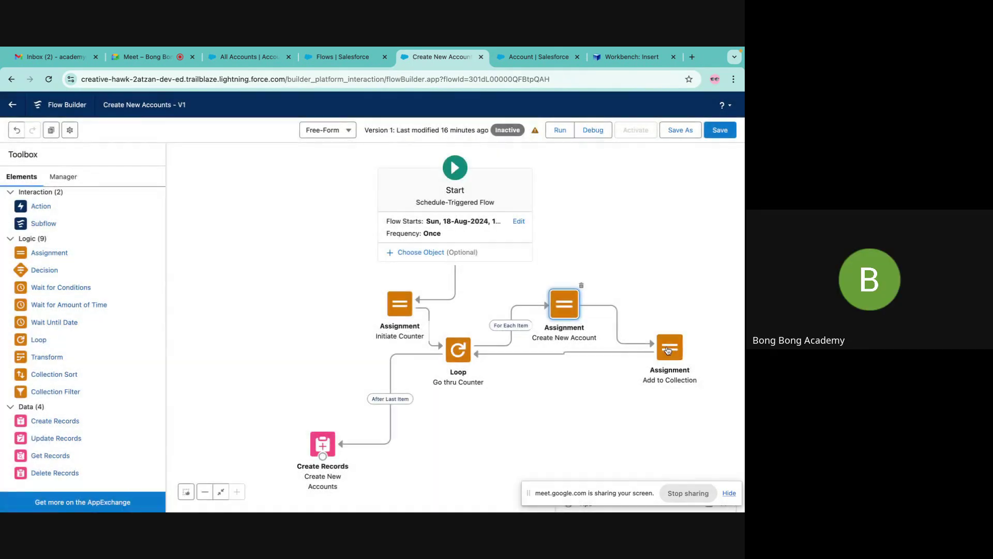
double_click(670, 346)
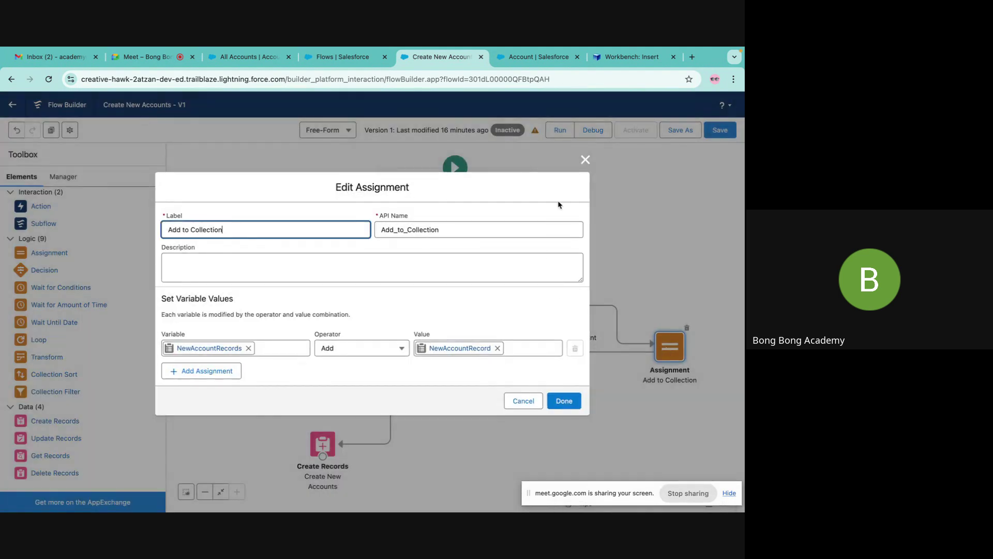
click(583, 162)
double_click(560, 309)
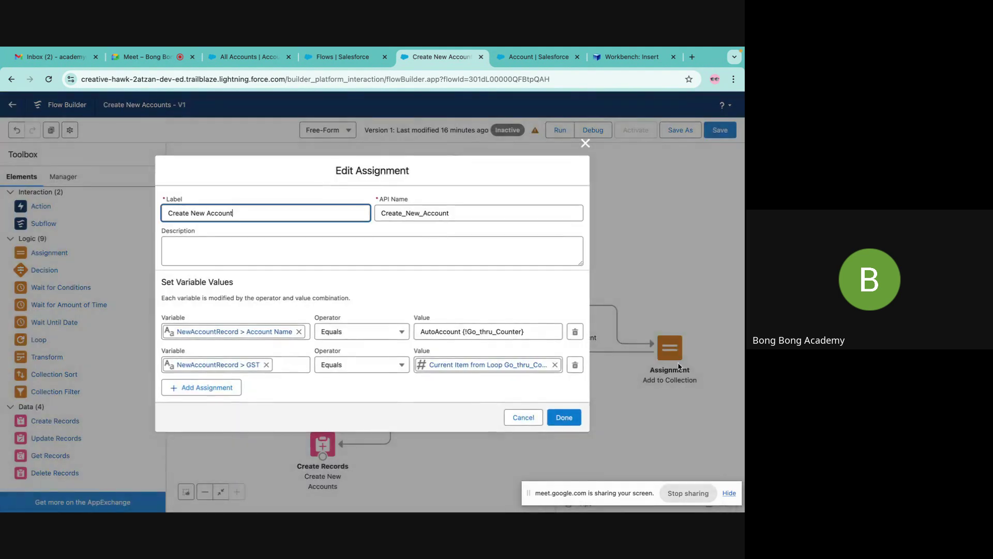
click(585, 160)
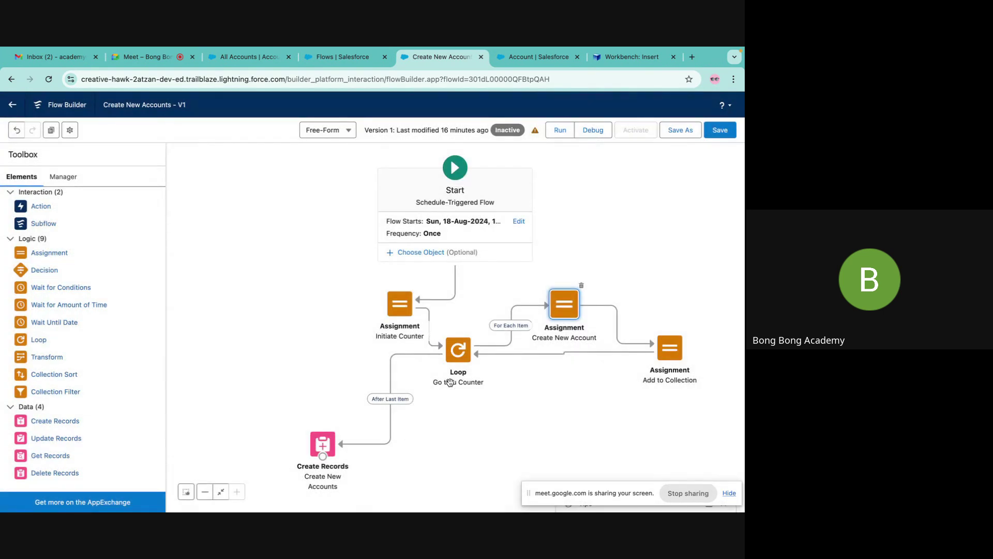
Inspect the Create New Accounts element's record count option and record collection, and close its settings.
click(326, 438)
double_click(327, 438)
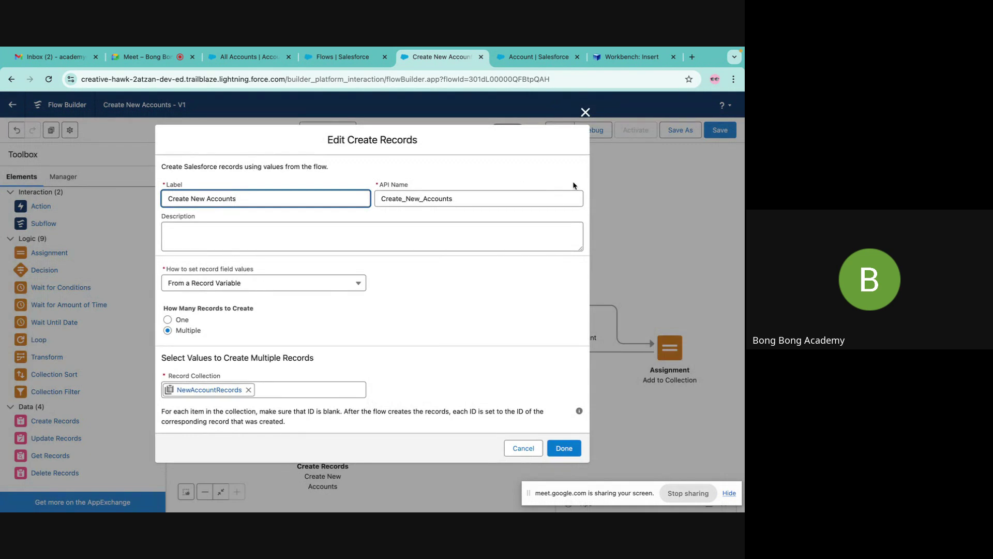
click(585, 112)
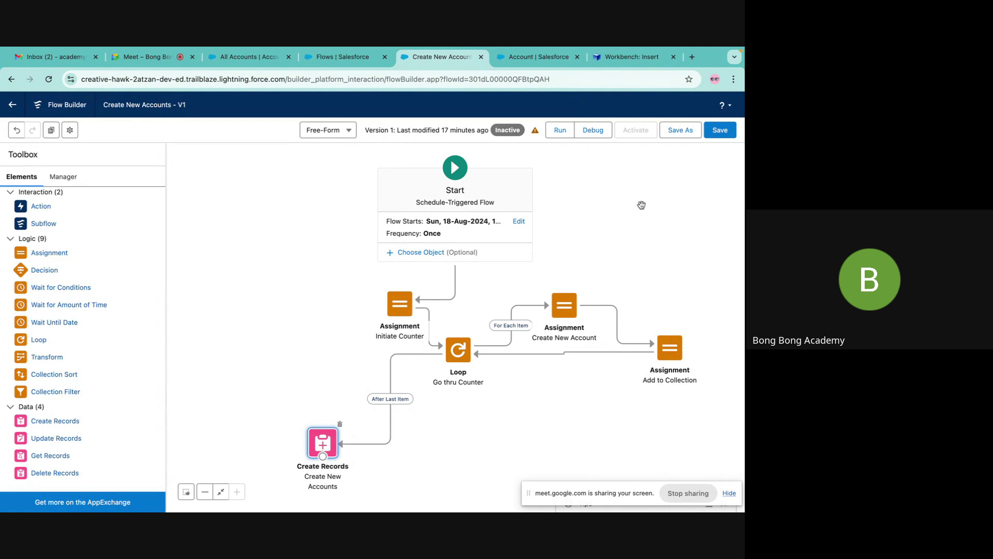
Examine the flow's resources and how the Create New Account and Add to Collection assignments use the single and collection record variables.
double_click(563, 306)
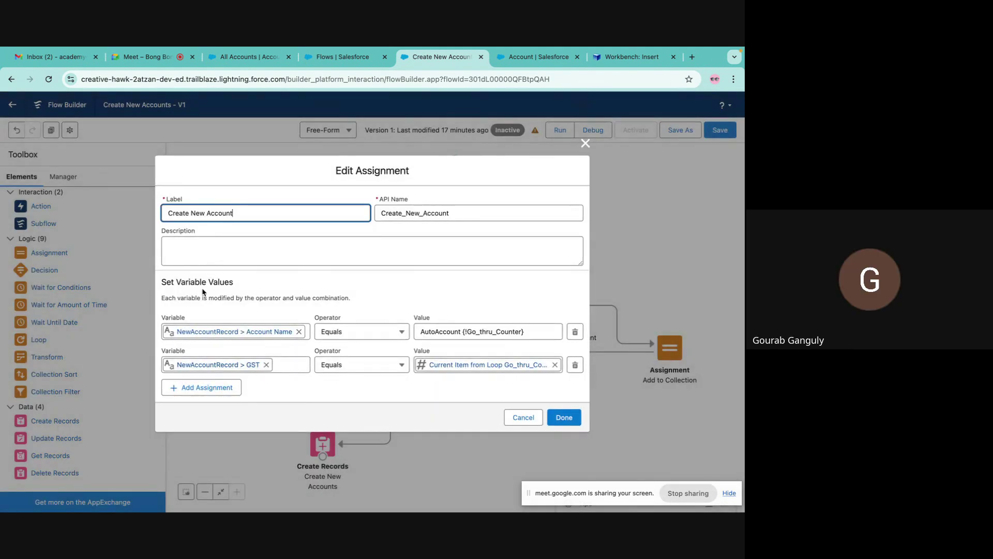
click(586, 144)
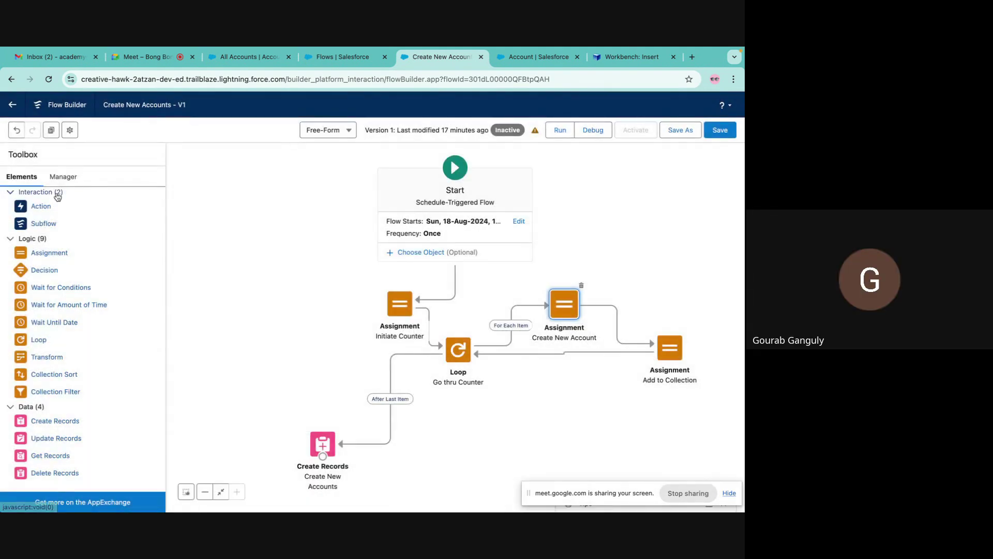
click(62, 177)
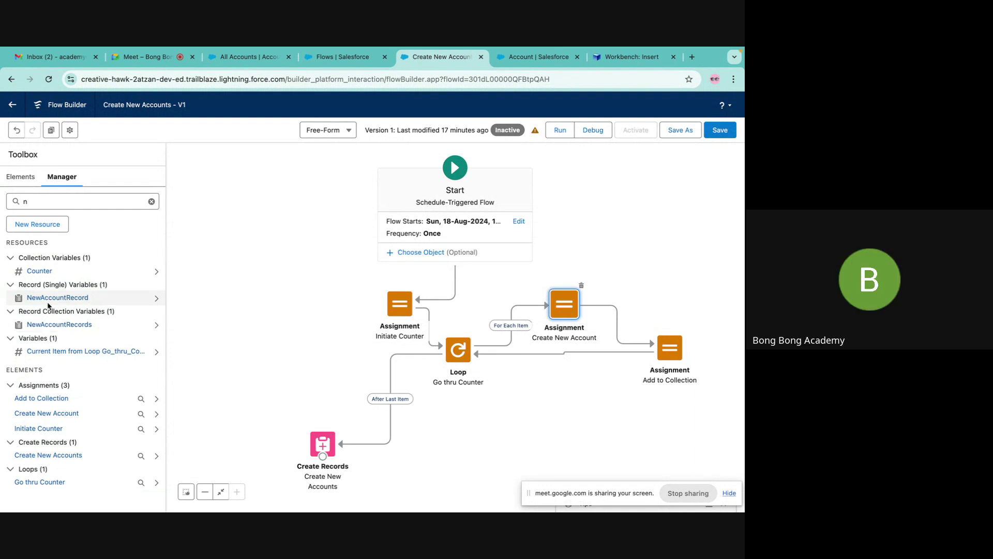
double_click(669, 347)
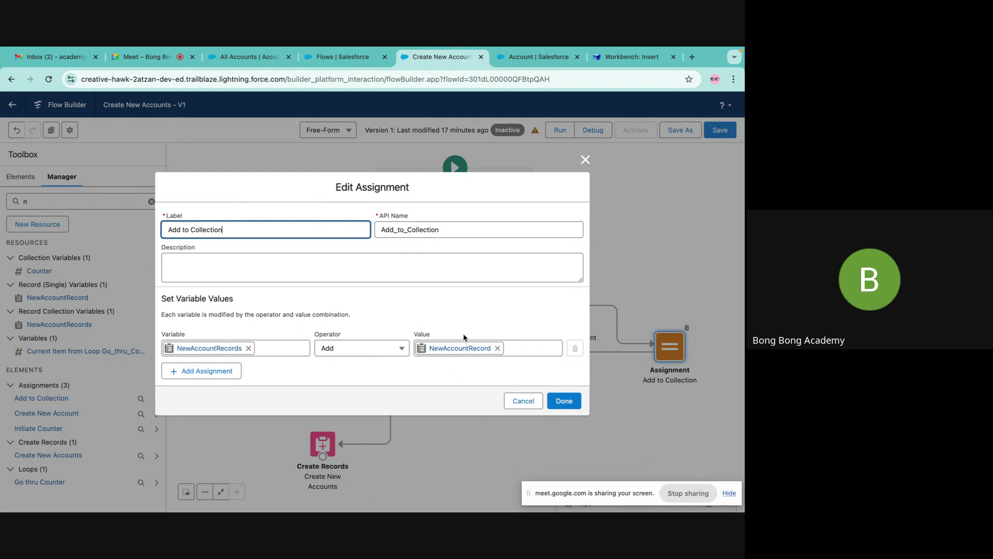
click(585, 162)
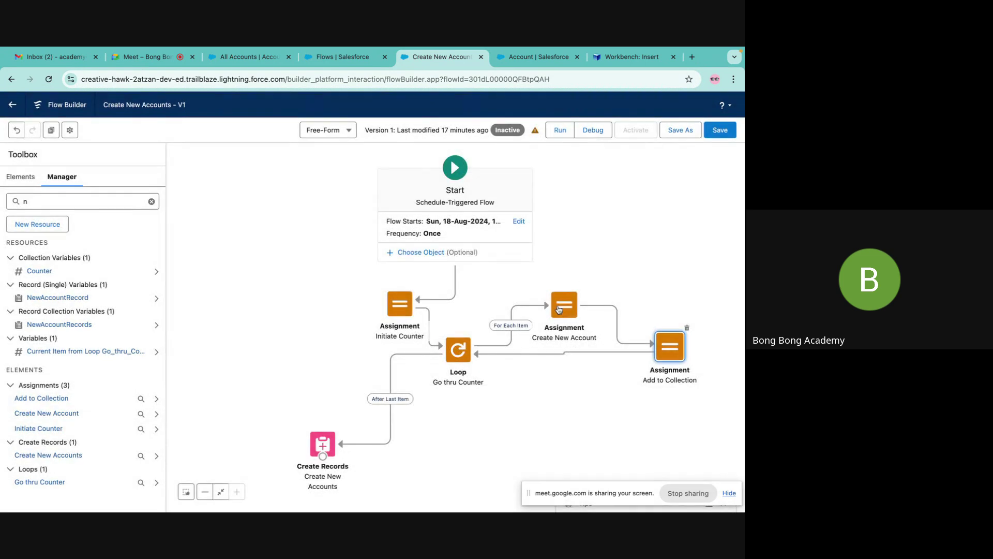
double_click(559, 308)
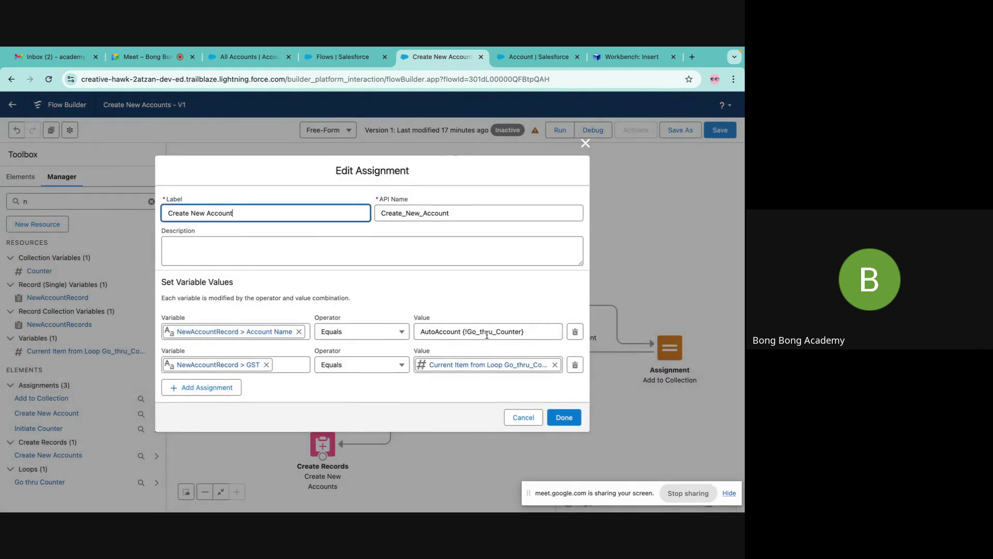
click(585, 144)
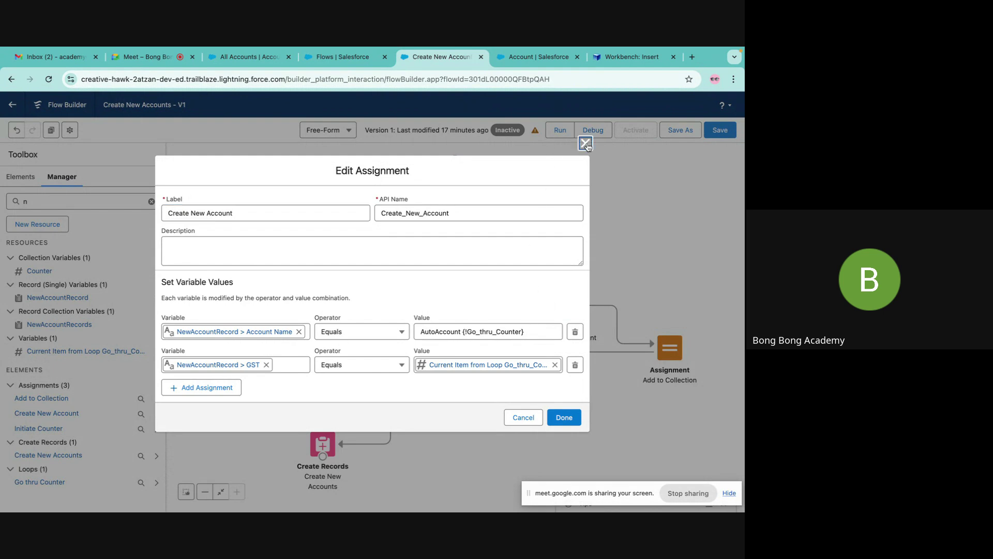
click(679, 354)
double_click(679, 354)
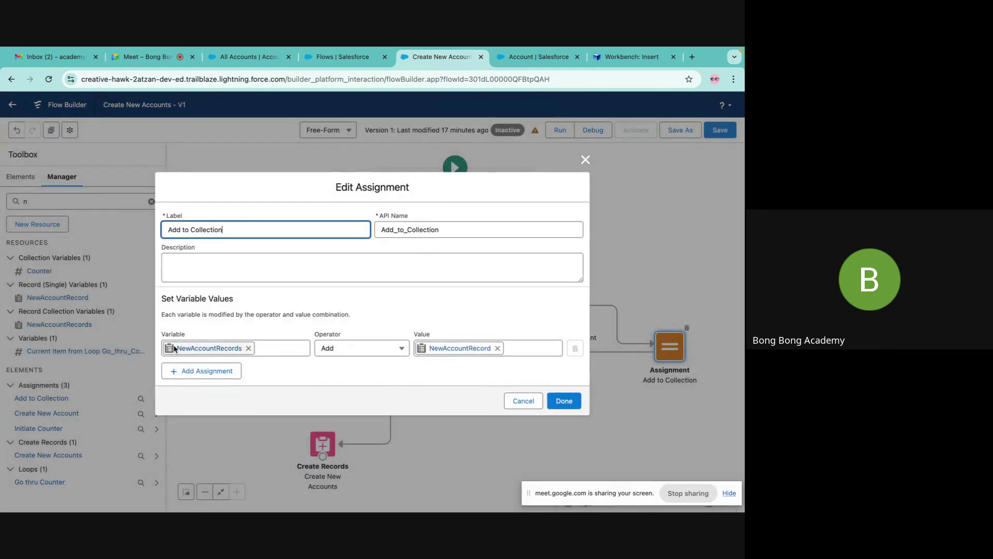
click(585, 159)
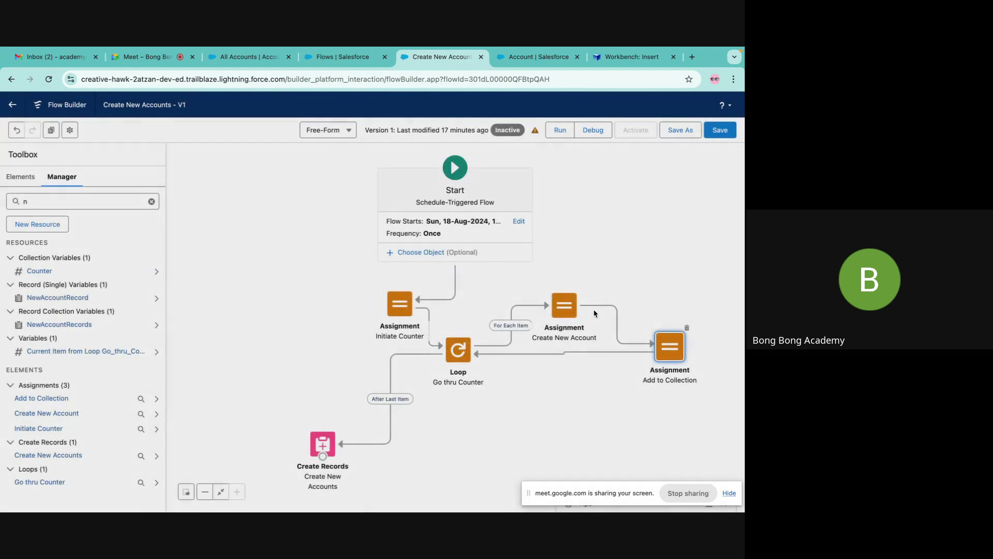
Review the settings of the Create New Account and Add to Collection assignments and the Create New Accounts element, leaving them unedited.
double_click(565, 306)
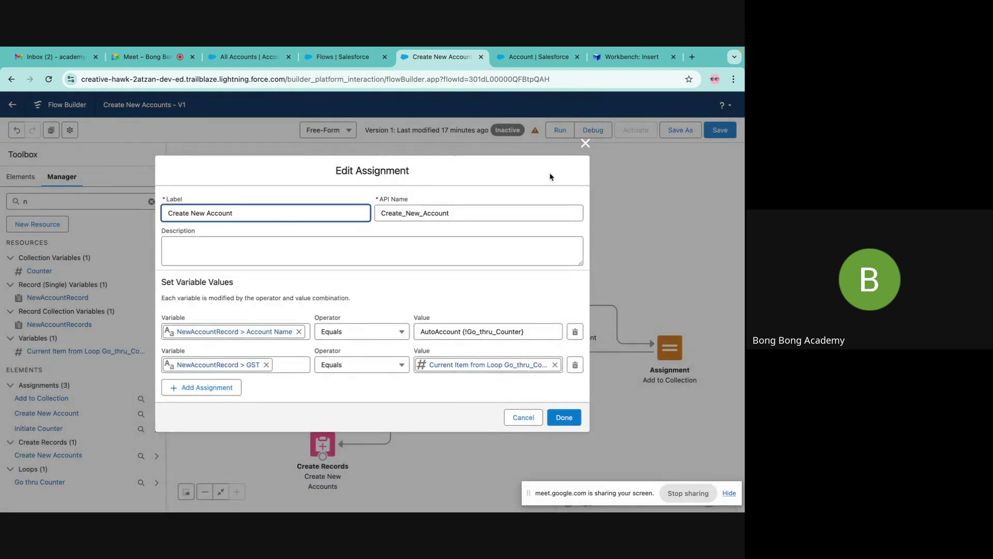
click(585, 144)
click(668, 350)
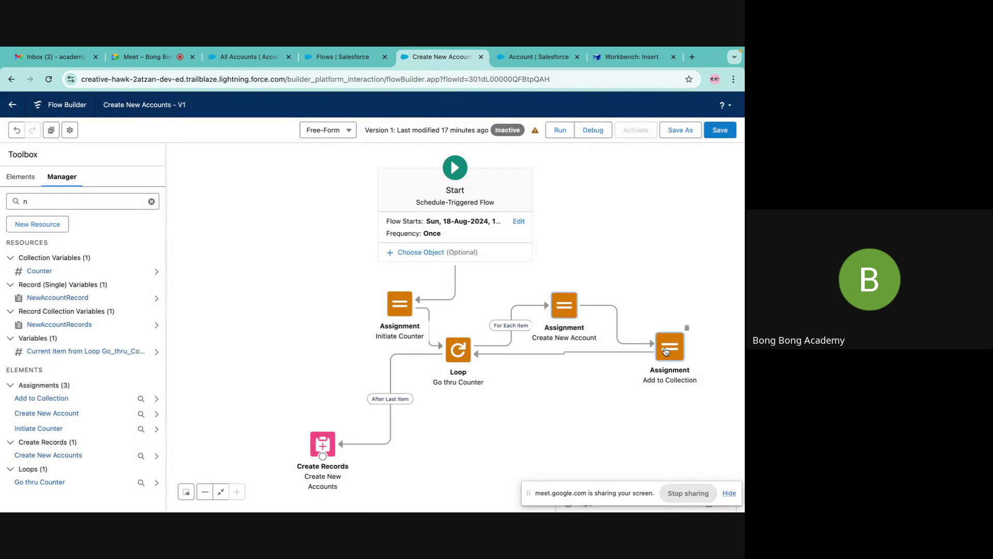
double_click(666, 351)
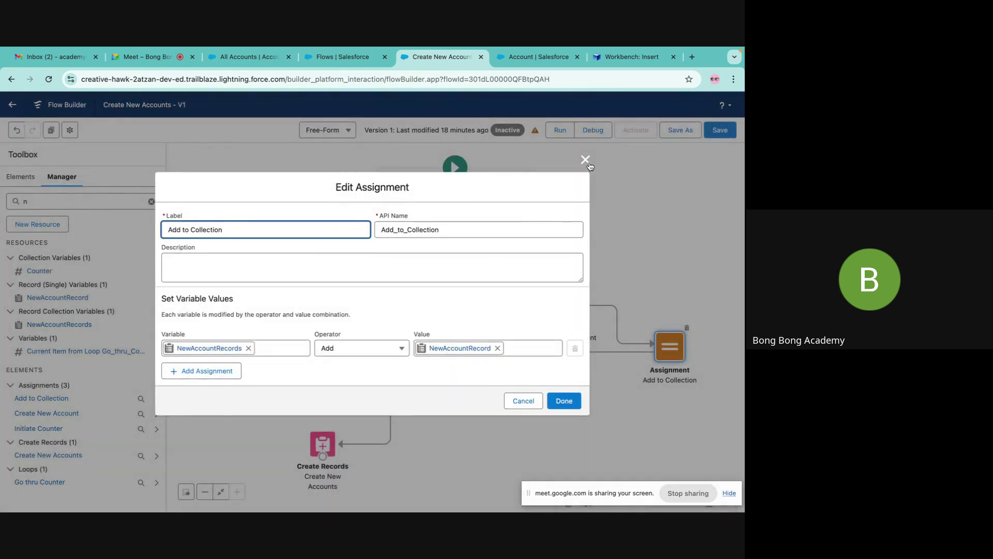
click(587, 160)
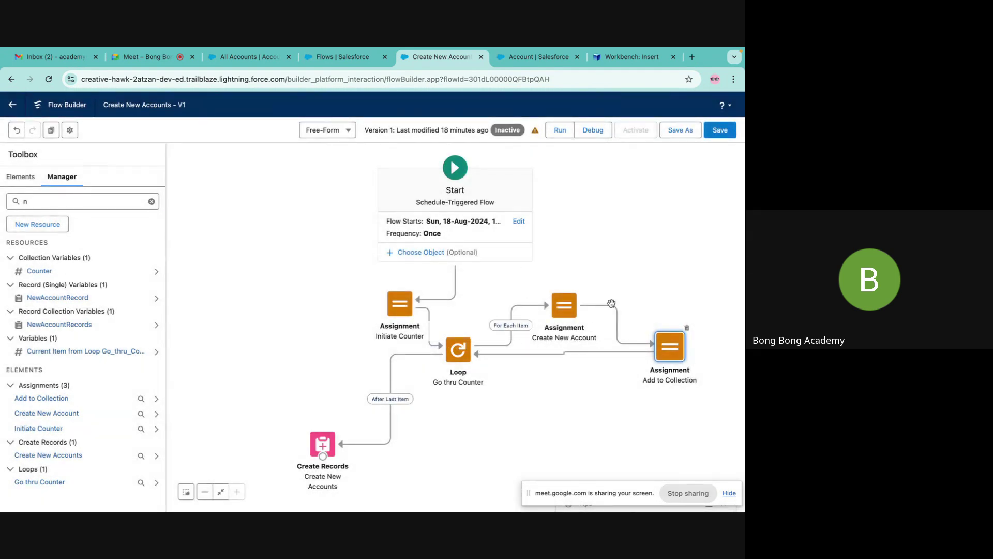
double_click(326, 447)
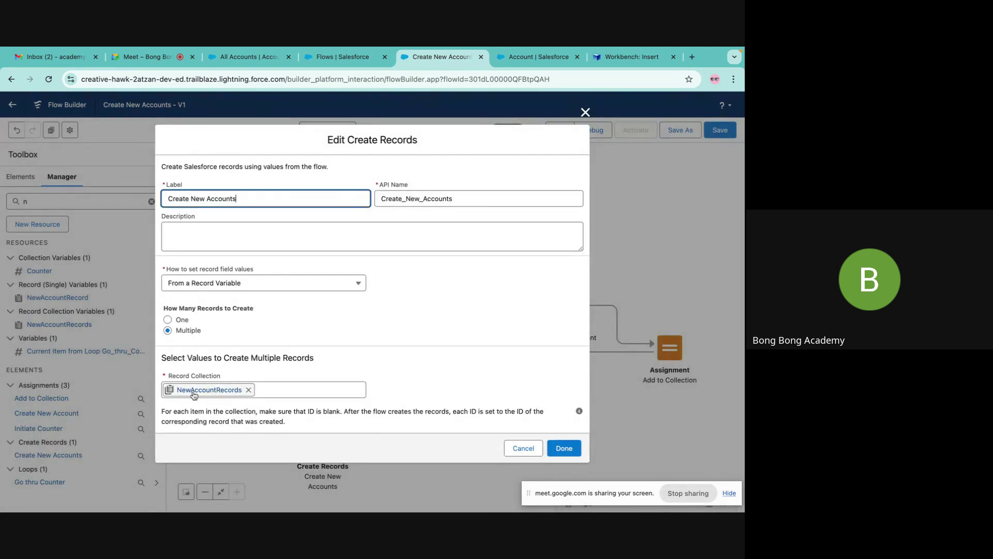
click(524, 448)
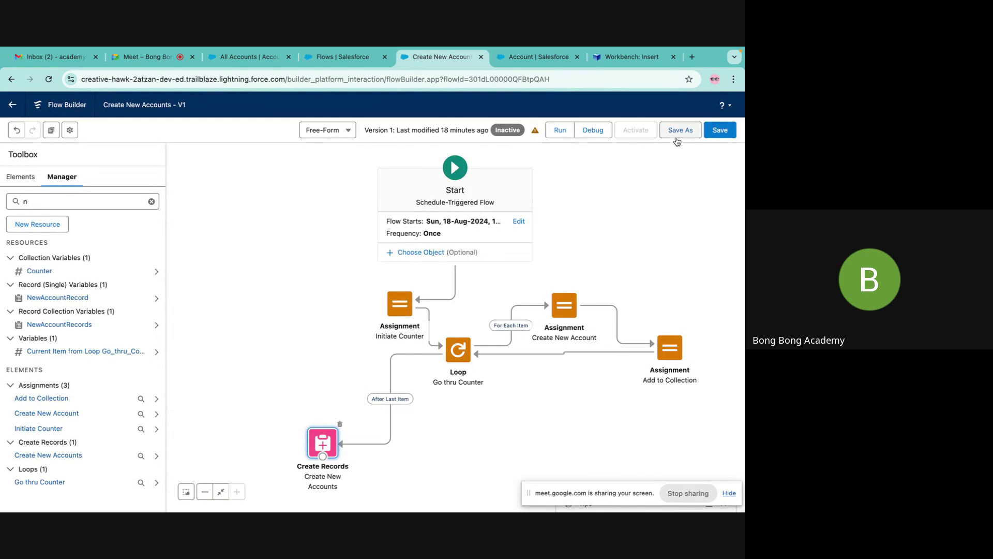
Save the flow as a new version and try running it directly, closing the page that opens.
click(678, 130)
click(565, 378)
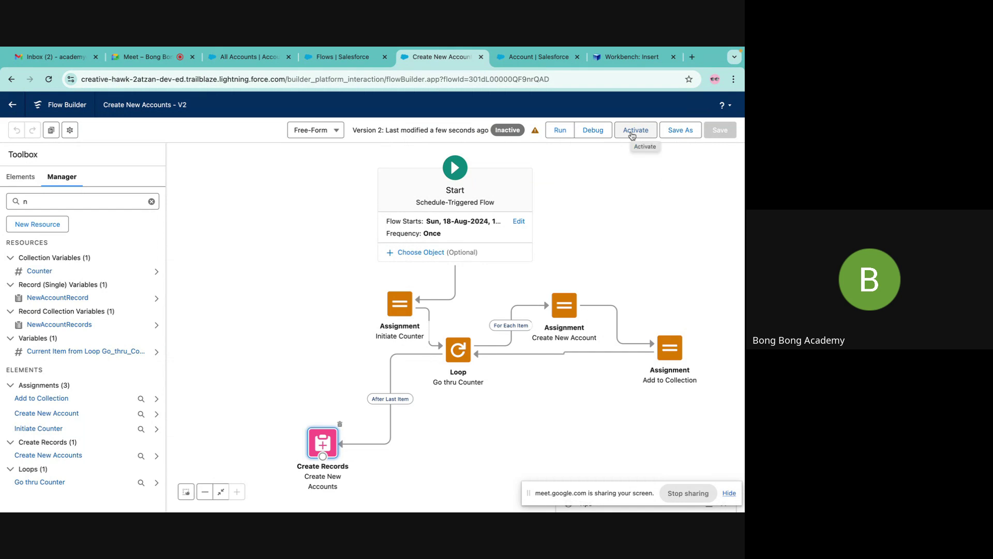
click(564, 134)
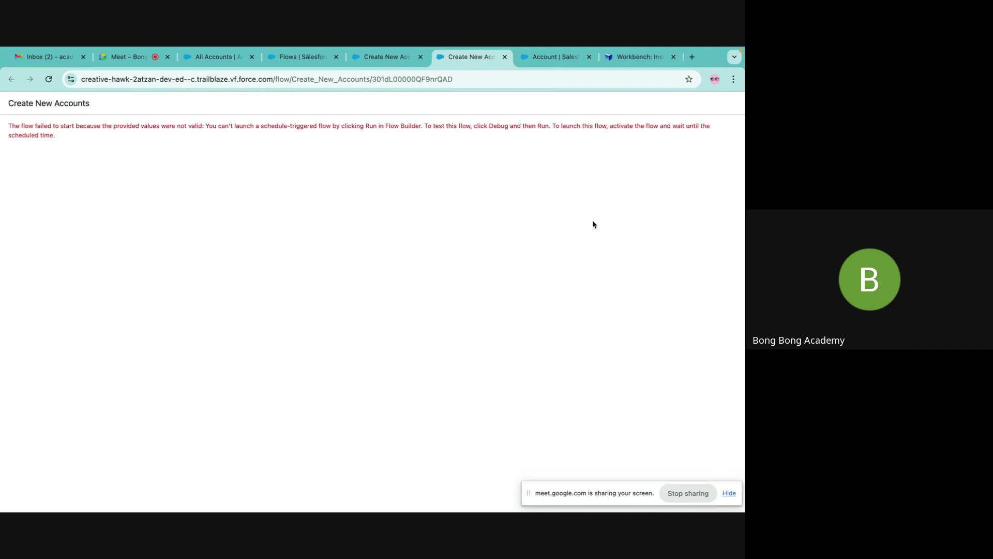
click(505, 57)
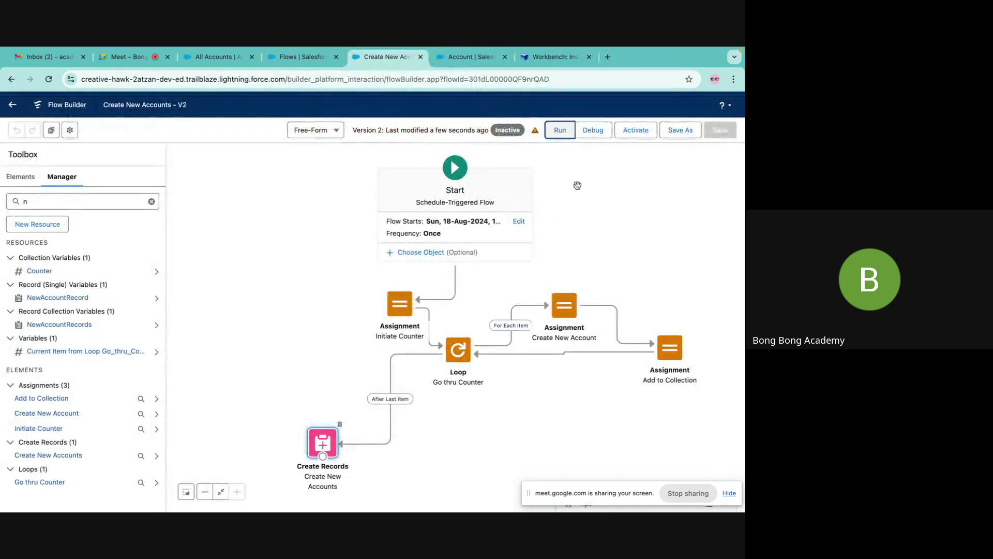
Debug the flow with rollback mode off and inspect the Initiate Counter assignment's result in the debug details.
click(593, 130)
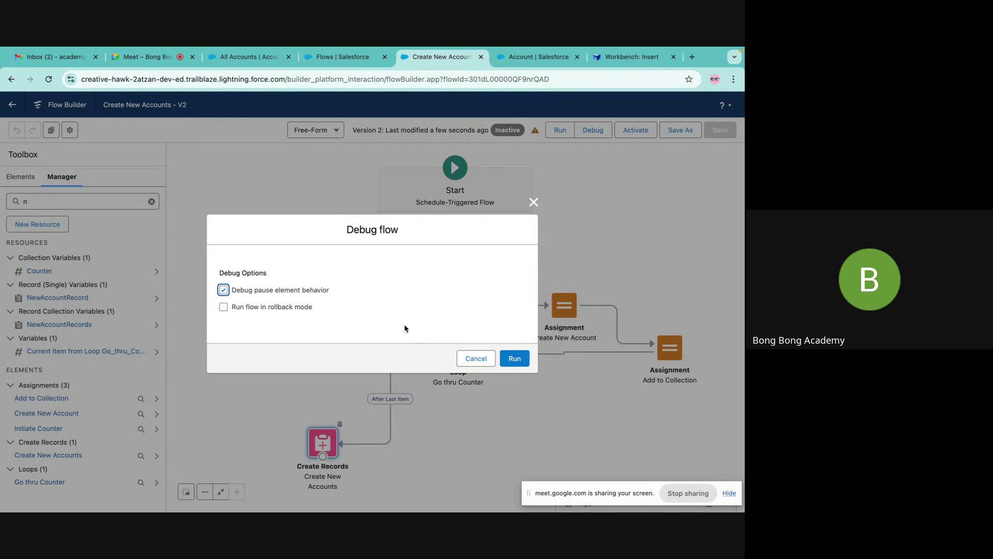
click(509, 359)
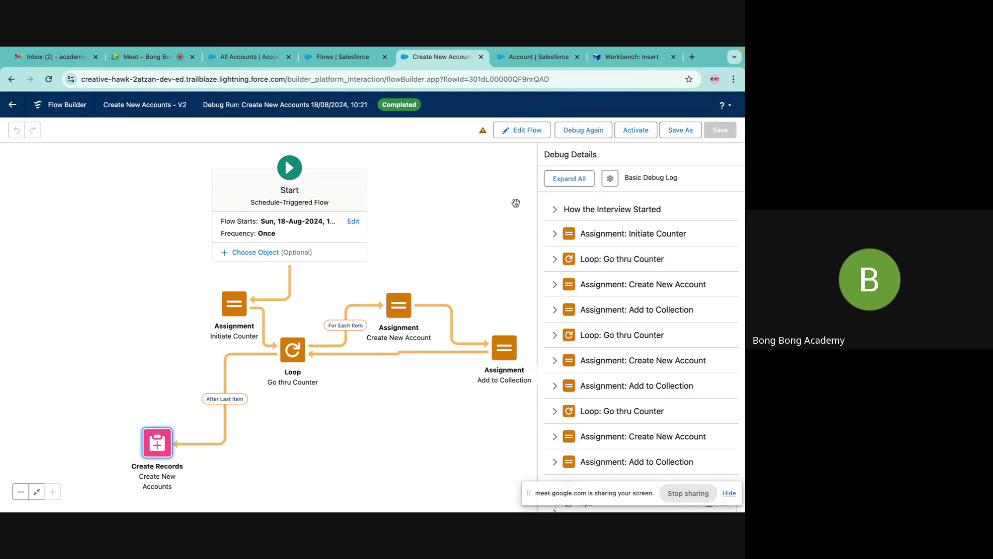
click(554, 233)
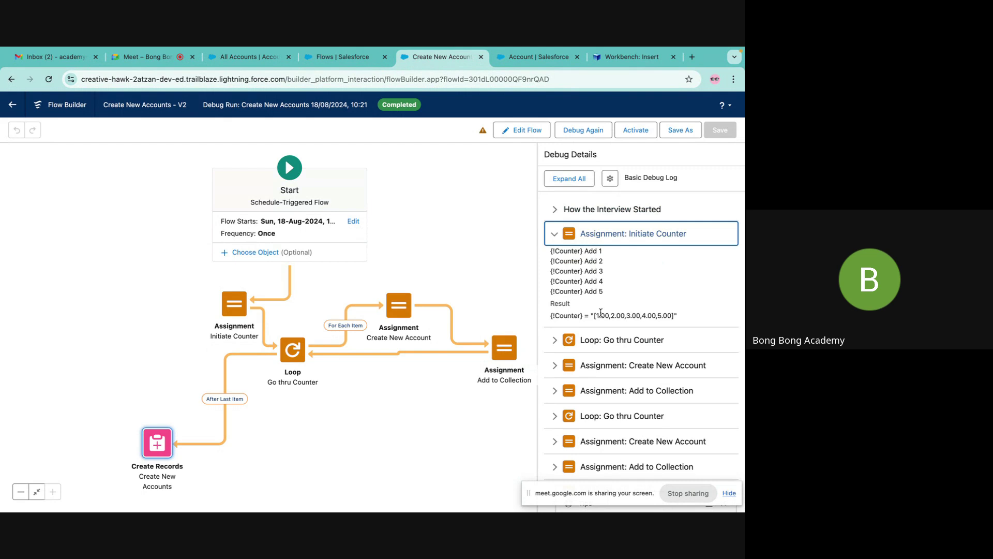
drag(593, 315, 682, 315)
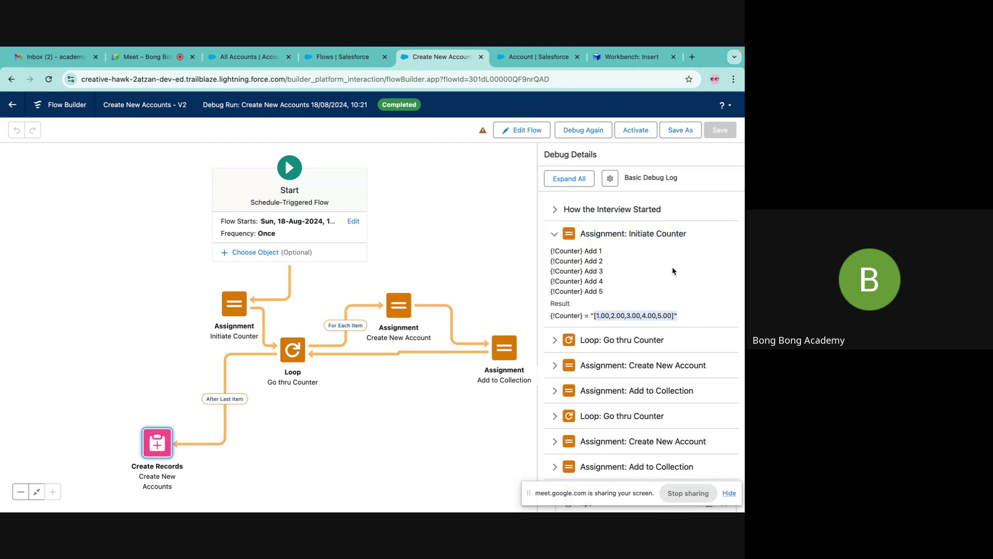
scroll(673, 270, down, 1)
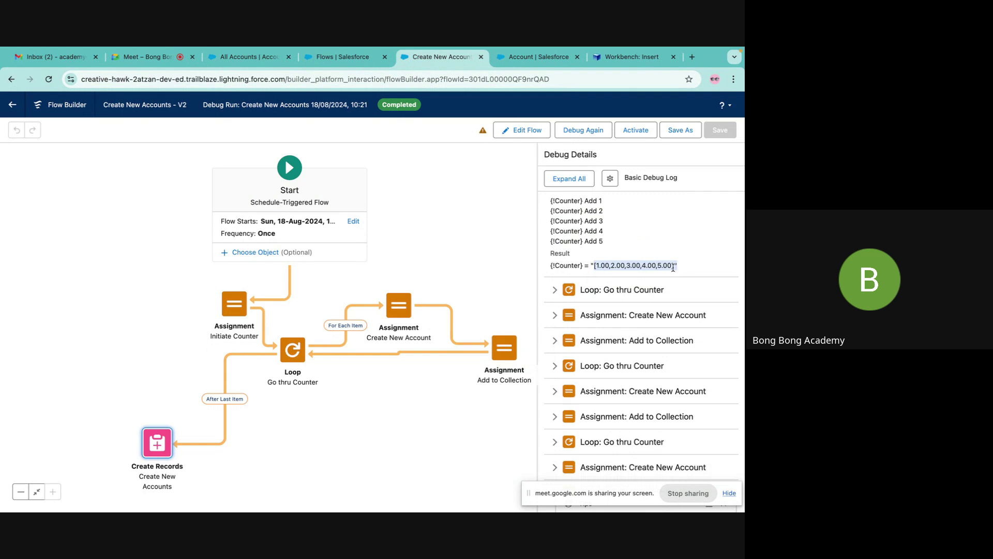
Examine the first loop iteration's current item, the new account's GST and name values, and the Add to Collection result.
click(555, 290)
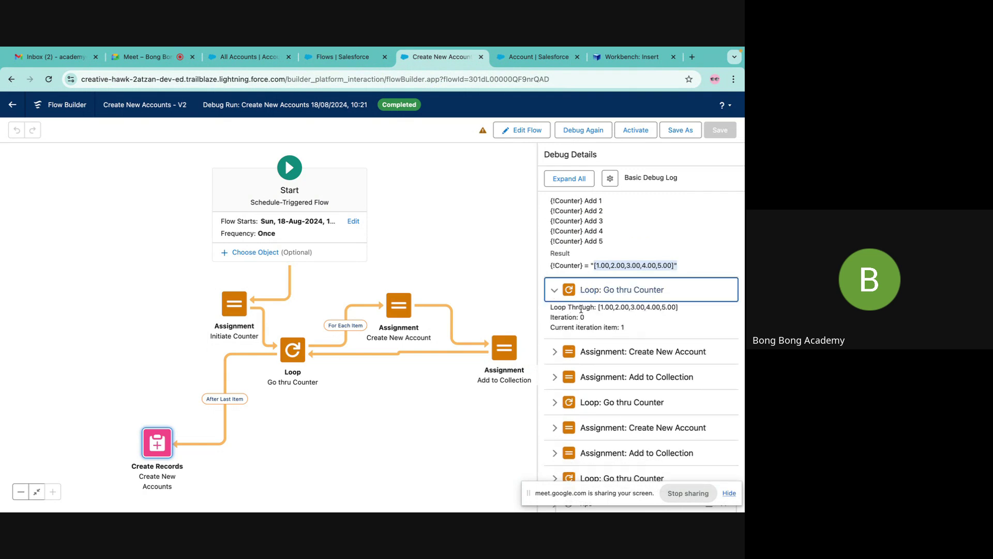
scroll(628, 333, down, 1)
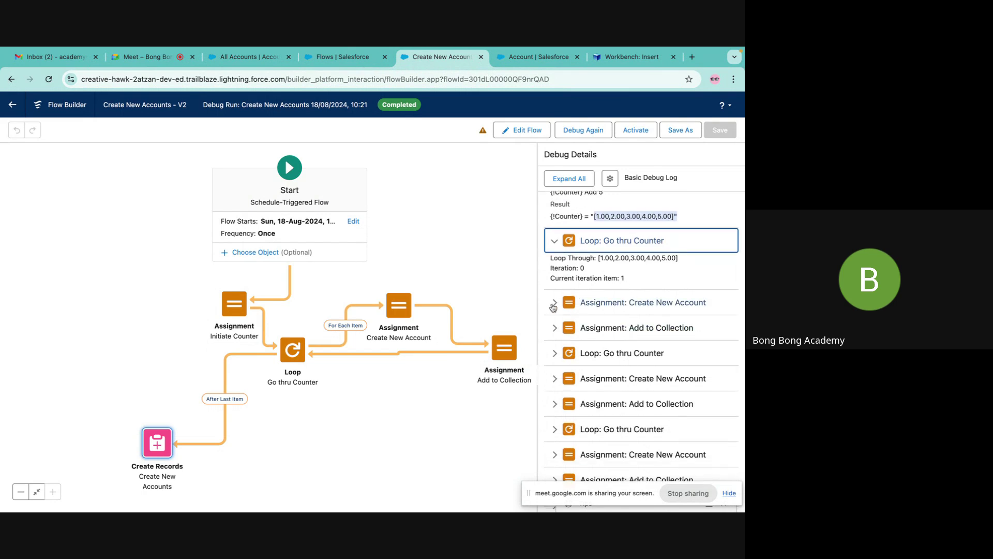
click(615, 302)
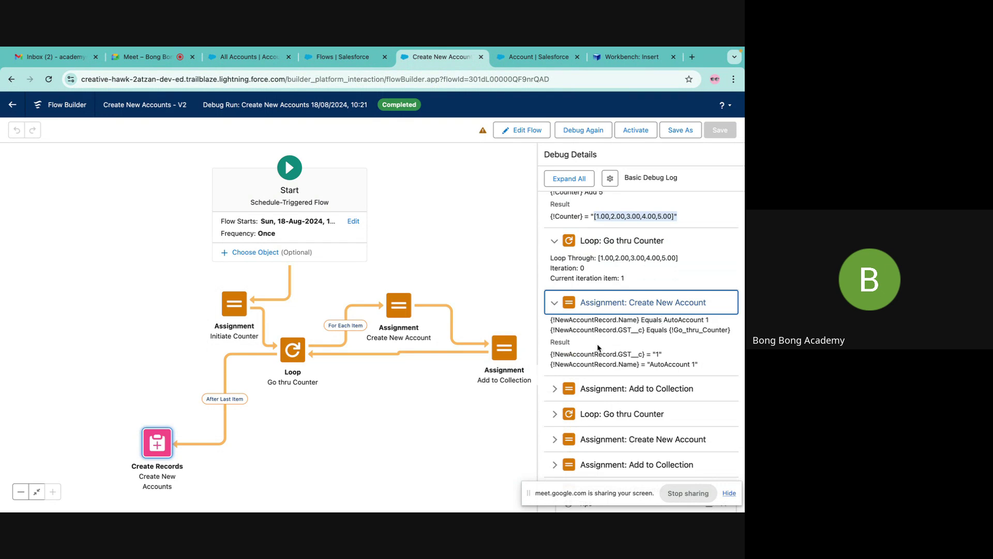
click(658, 354)
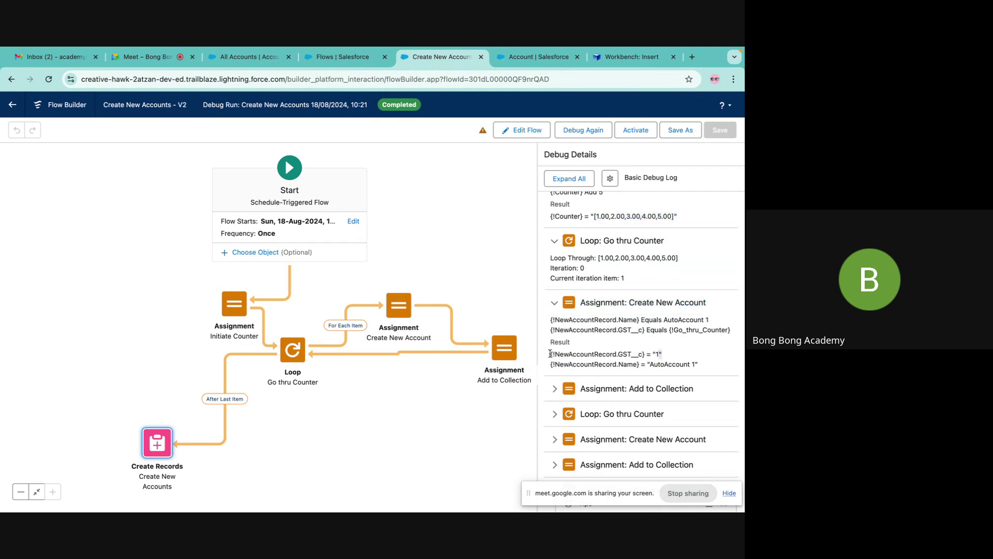
drag(550, 353, 710, 364)
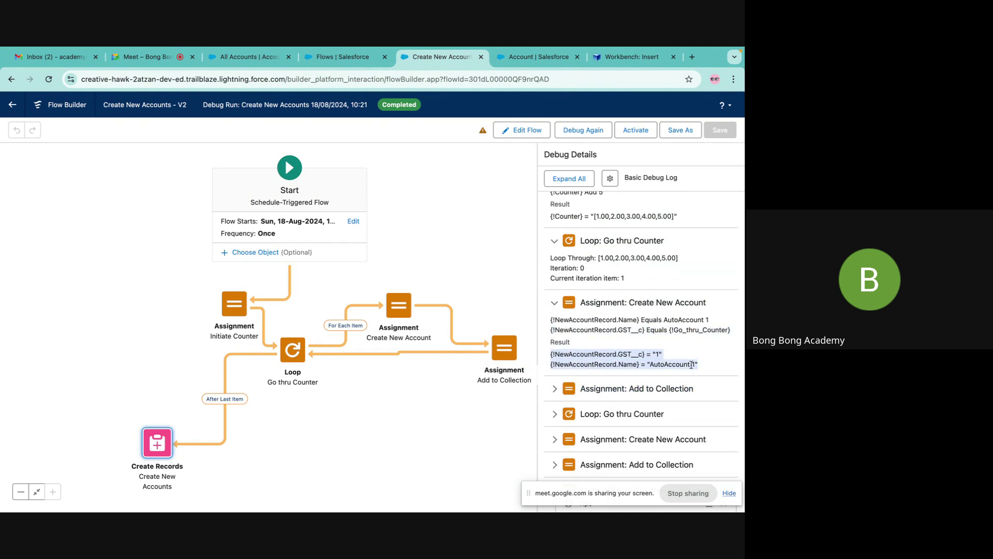
scroll(621, 336, down, 3)
click(555, 311)
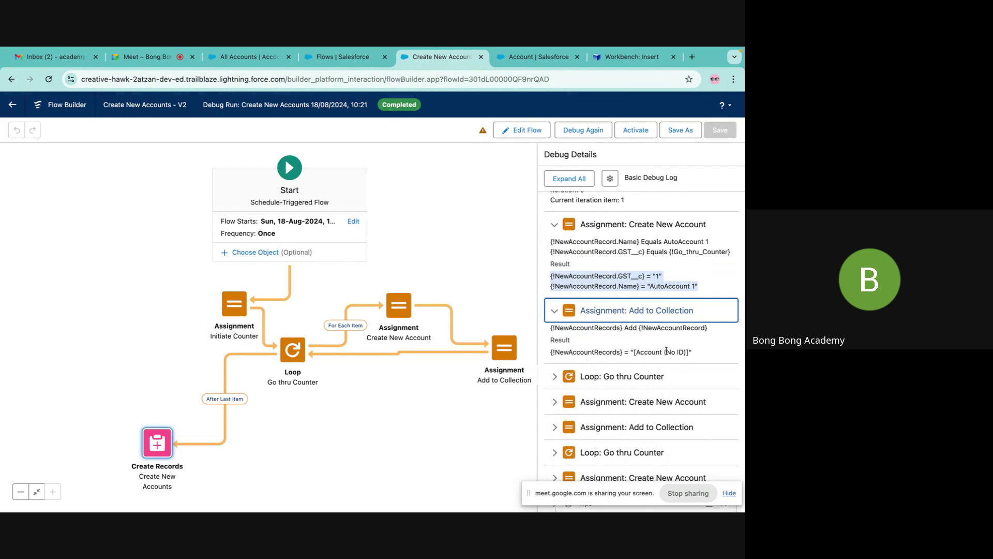
drag(699, 352, 545, 352)
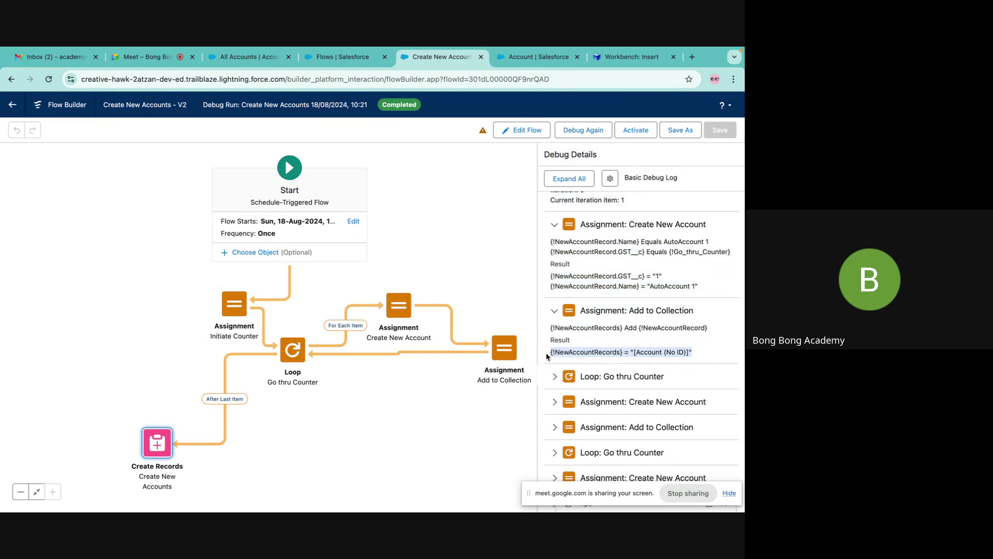
Examine the second loop iteration's current item, its Create New Account values and the NewAccountRecords collection result.
click(555, 377)
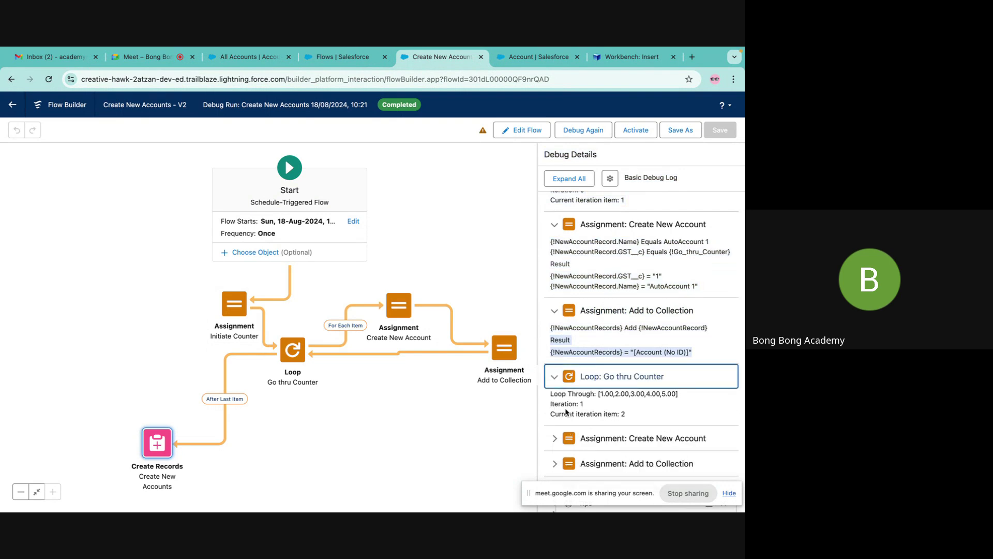
scroll(624, 419, down, 2)
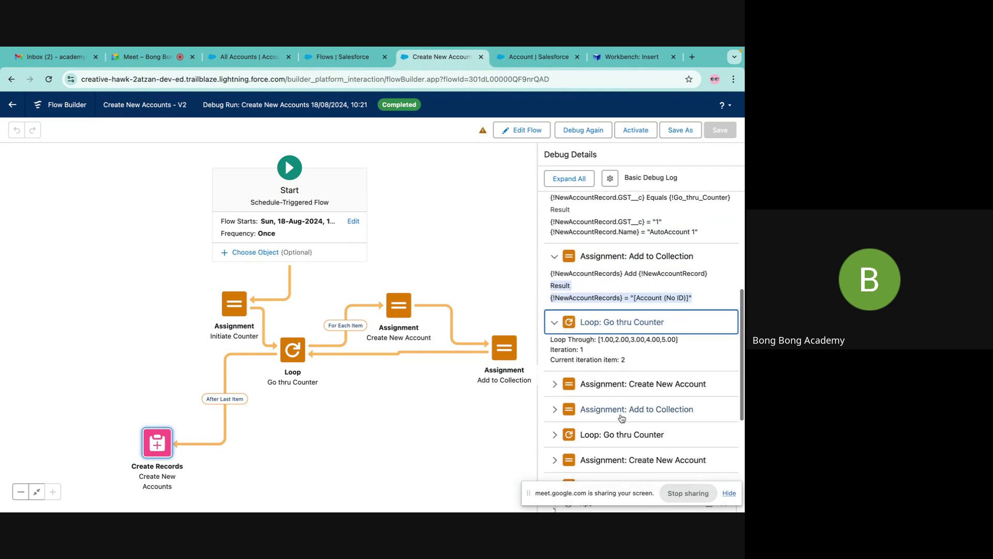
click(555, 386)
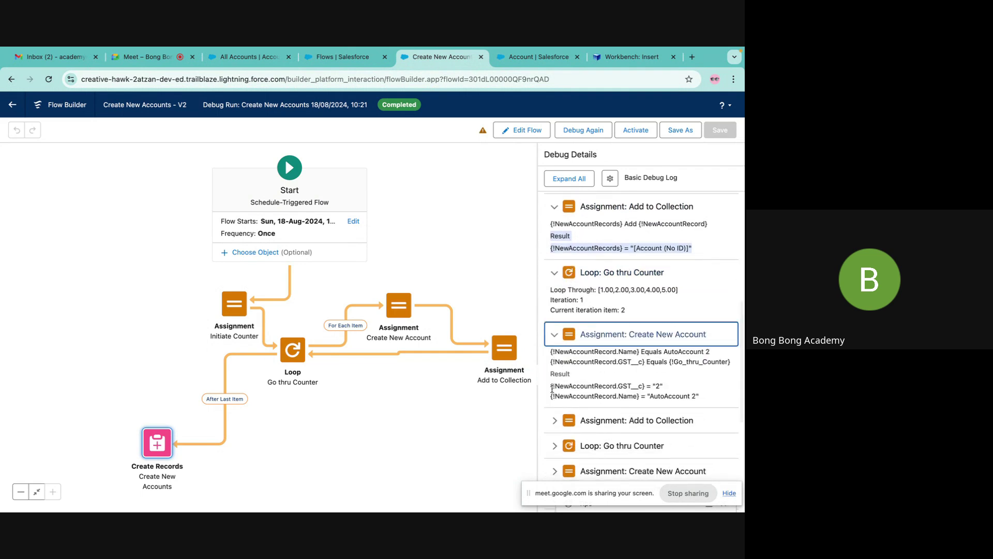
click(550, 388)
drag(550, 388, 695, 410)
drag(550, 385, 699, 396)
scroll(694, 398, down, 2)
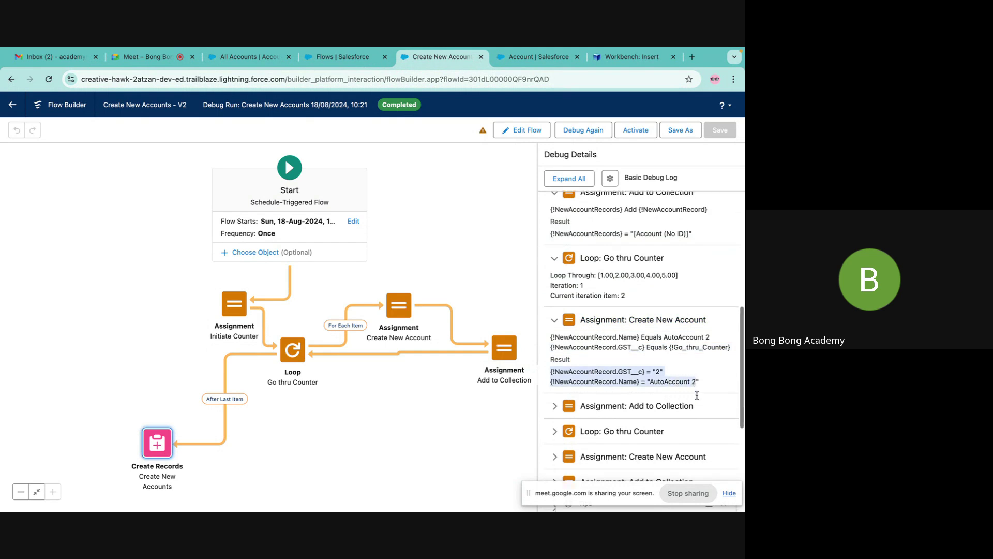
click(556, 362)
scroll(607, 378, down, 1)
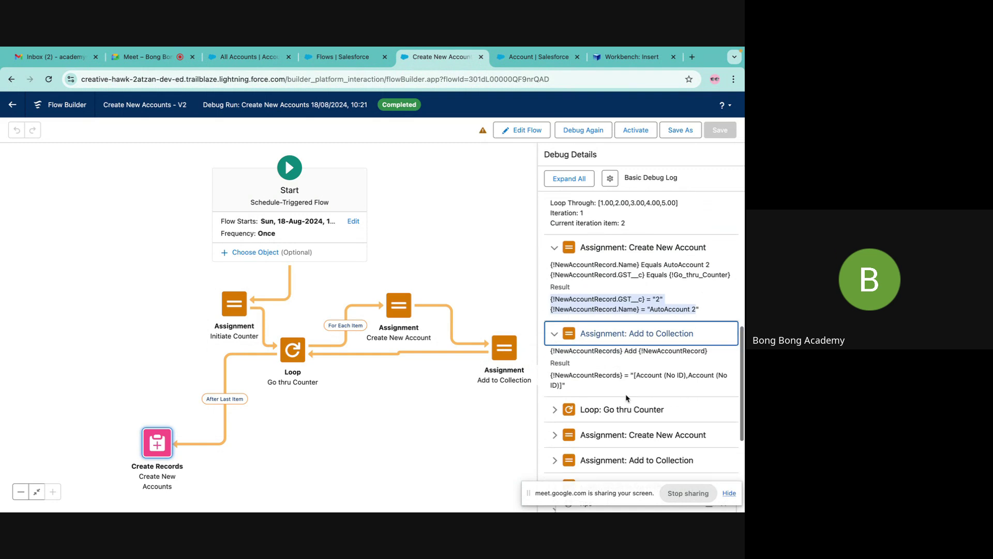
double_click(564, 365)
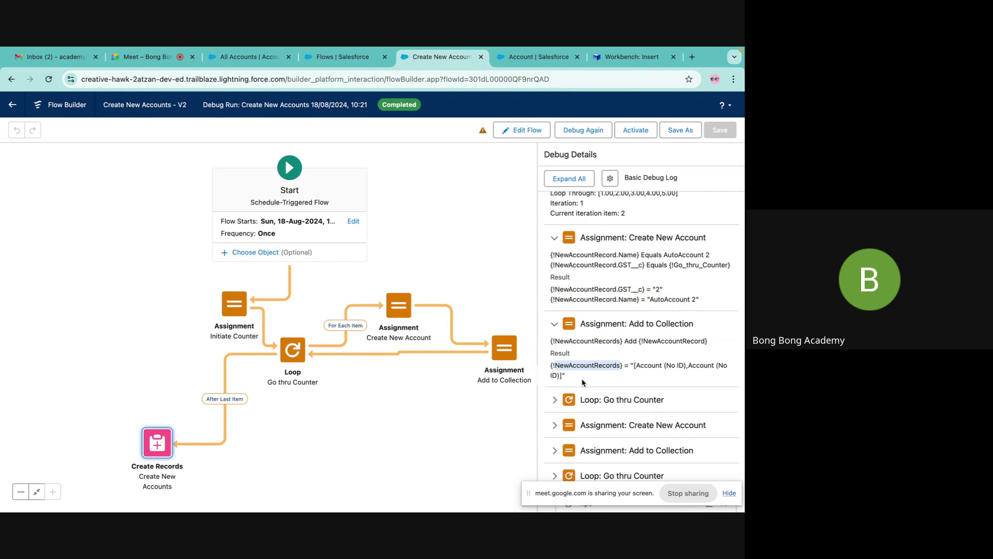
Inspect the third loop iteration's details, covering the loop item, account field values and collection contents.
click(621, 399)
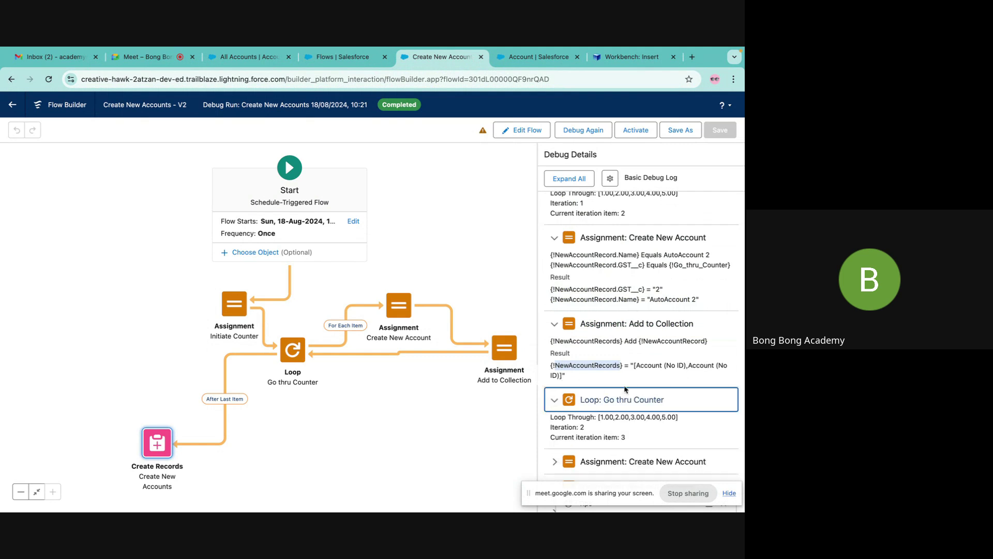
scroll(625, 389, down, 3)
click(616, 362)
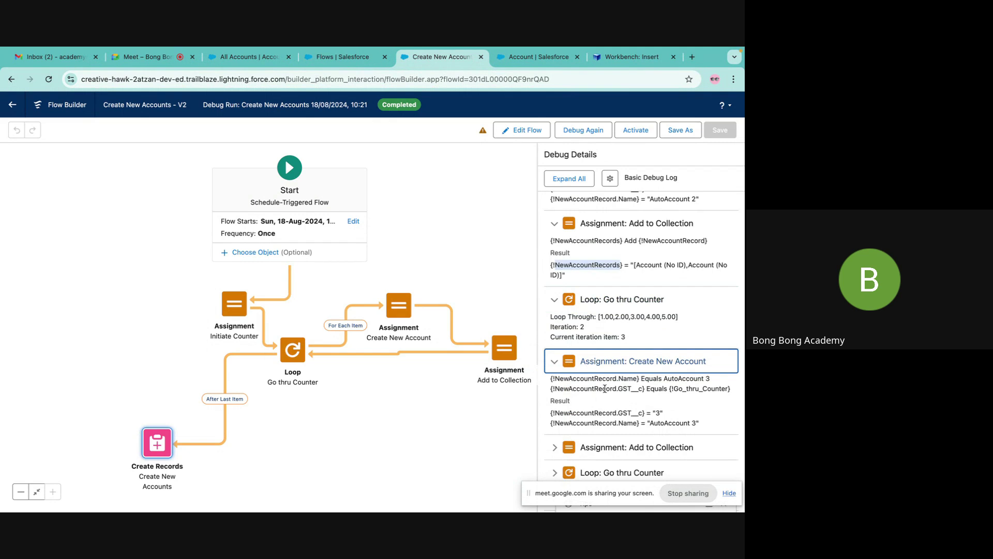
scroll(615, 412, down, 3)
click(618, 351)
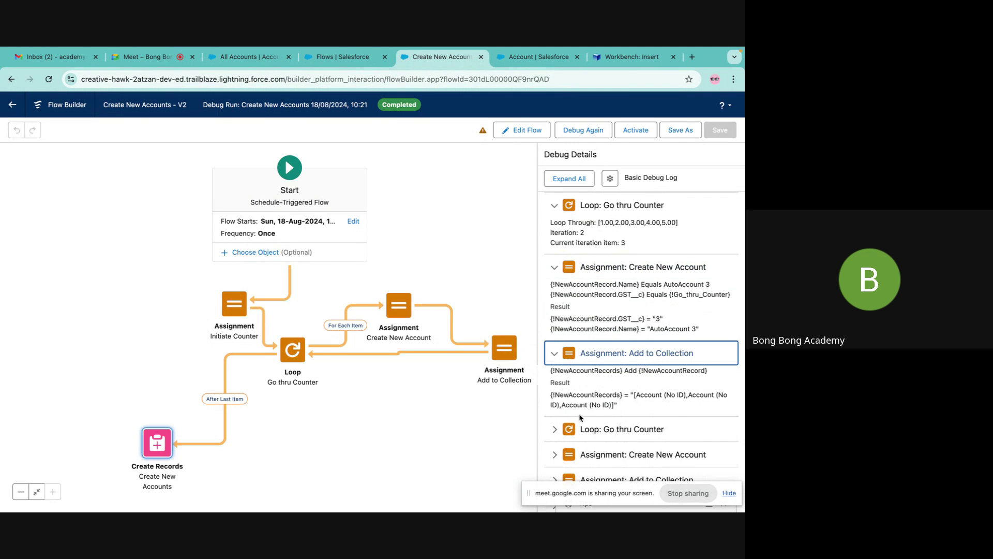
Inspect the fourth loop iteration's details, covering the loop item, account field values and collection contents.
scroll(587, 407, down, 3)
click(615, 342)
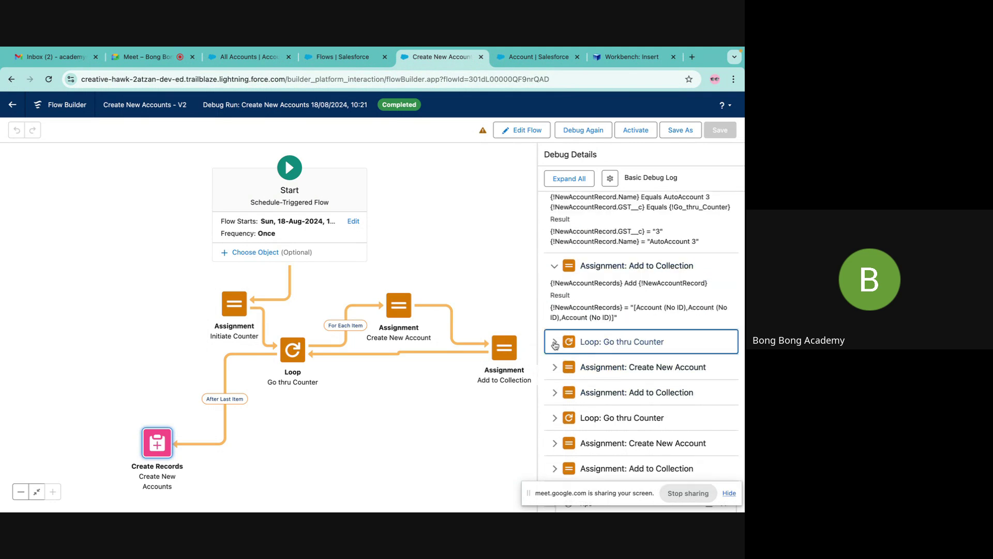
scroll(595, 377, down, 2)
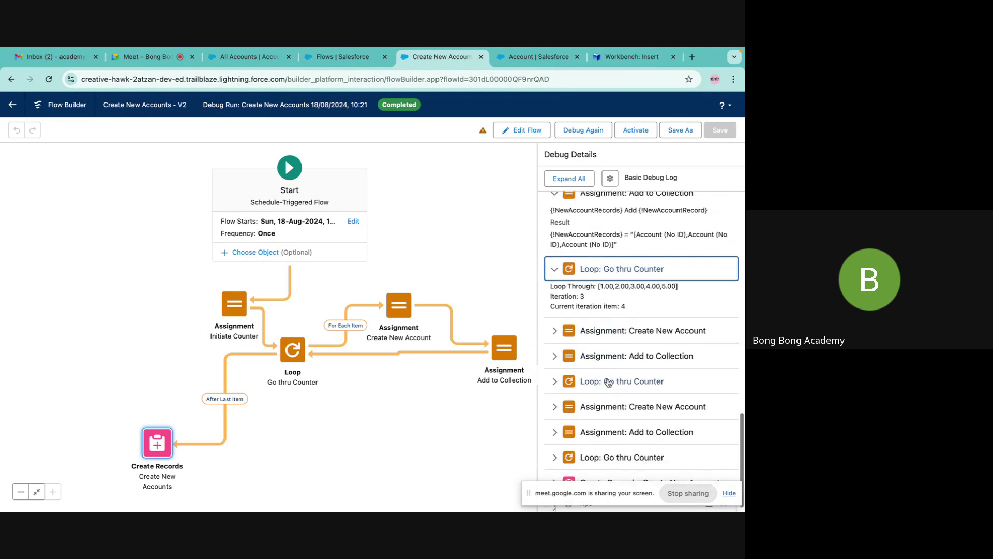
click(556, 333)
scroll(556, 337, down, 2)
click(554, 351)
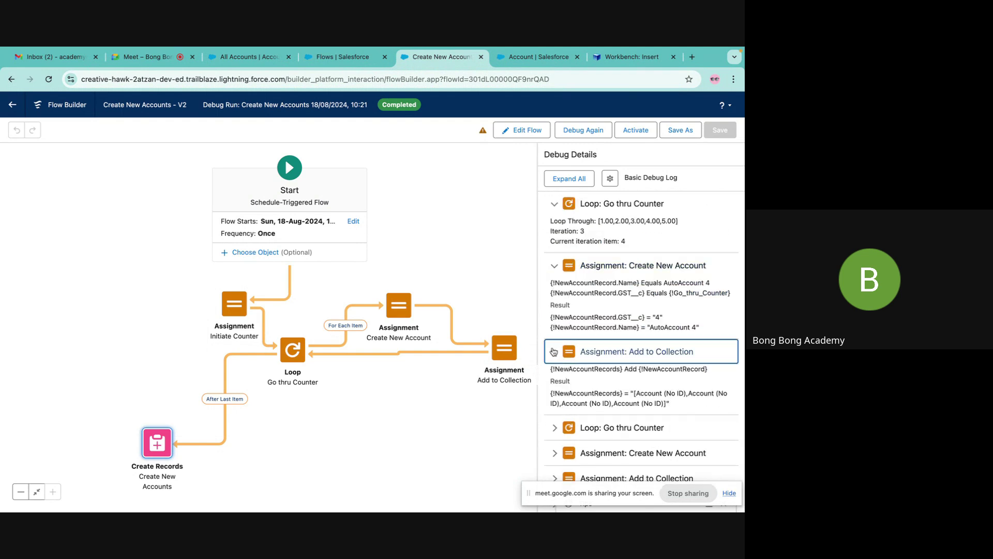
Inspect the fifth loop iteration's details, covering the loop item, account field values and collection contents.
scroll(553, 352, down, 2)
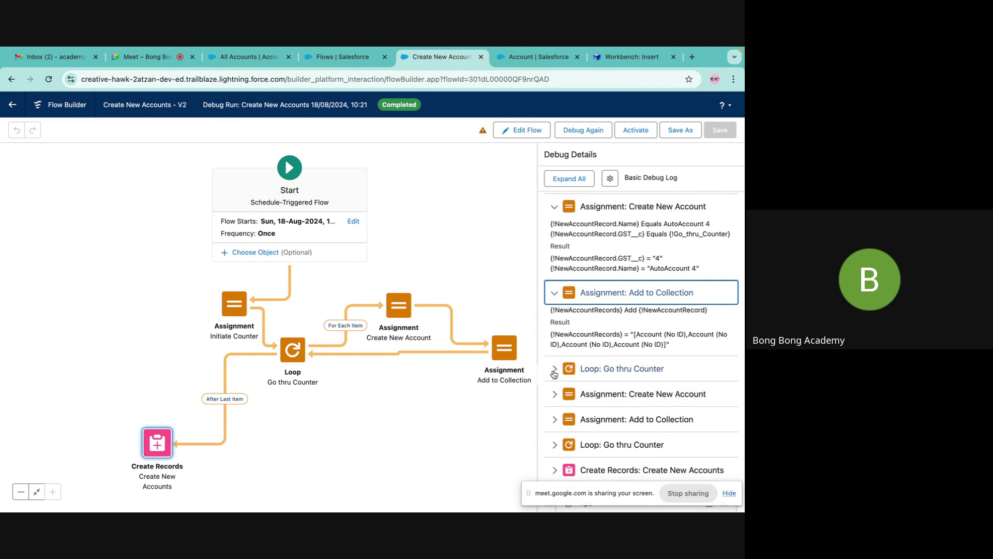
click(554, 369)
scroll(554, 371, down, 1)
click(553, 396)
scroll(553, 398, down, 2)
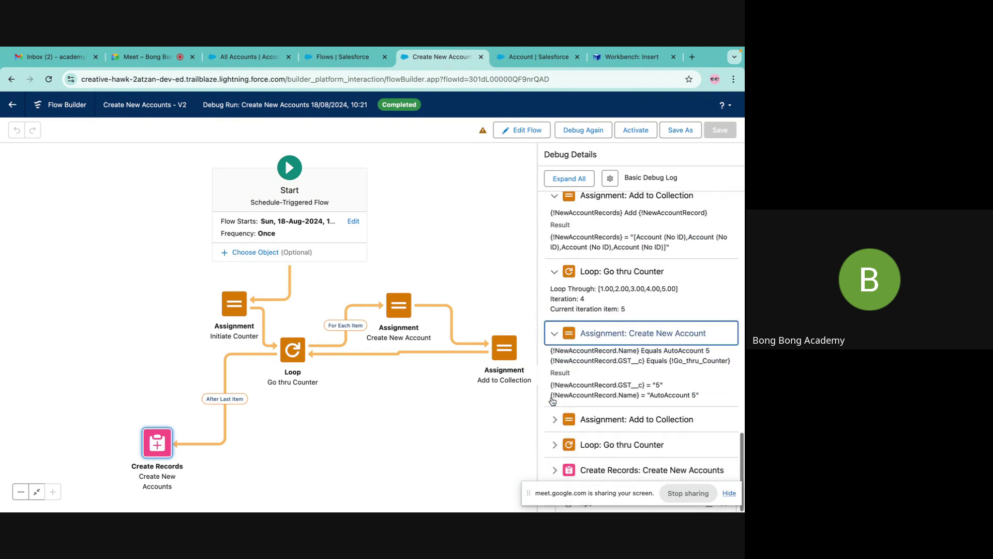
click(555, 420)
scroll(618, 421, down, 1)
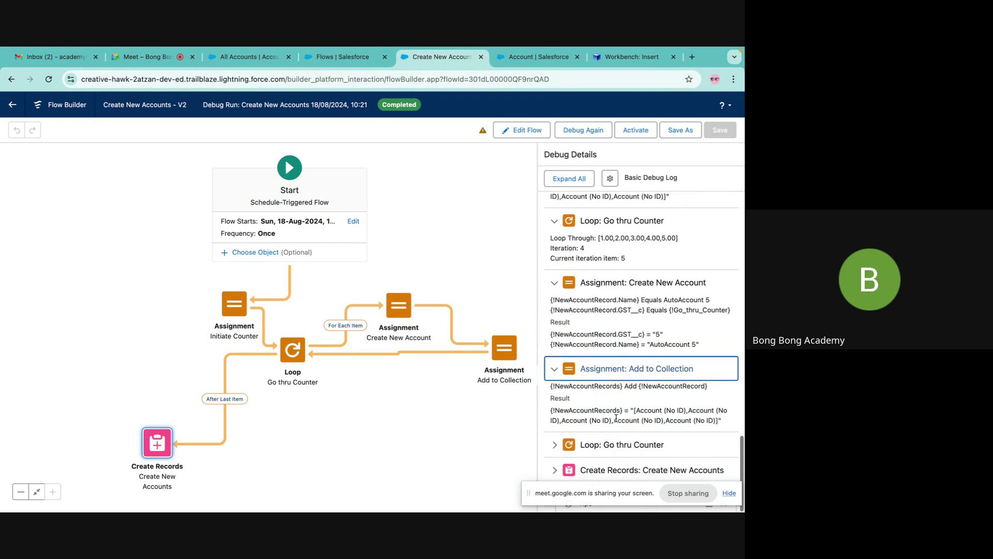
Examine the loop's end, the Create New Accounts variable values and how the interview finished.
click(582, 443)
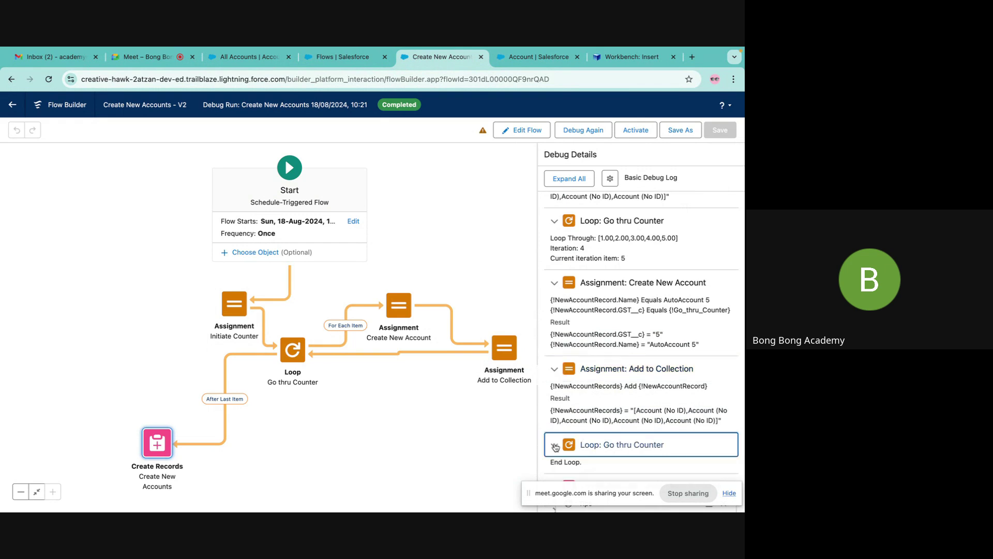
scroll(602, 415, down, 1)
click(554, 469)
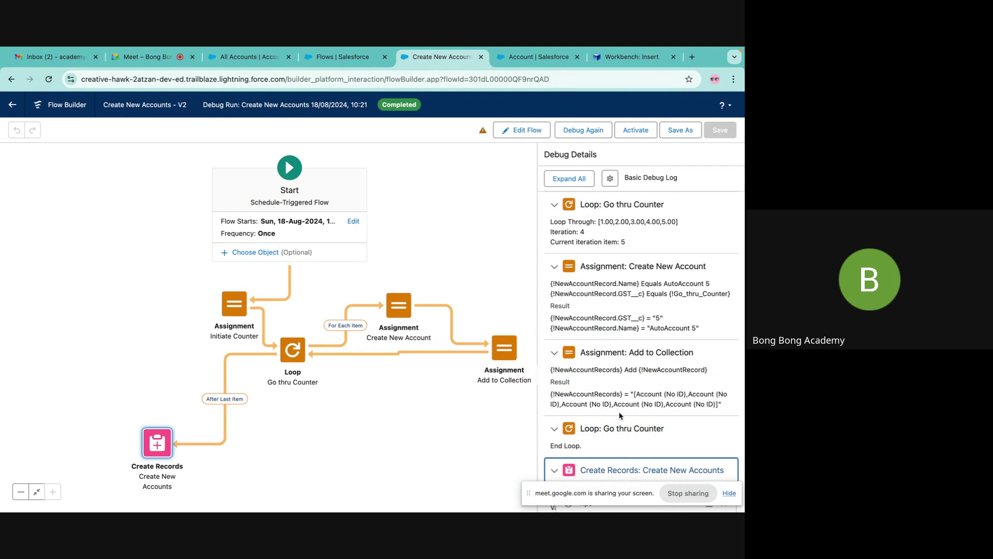
scroll(554, 455, down, 3)
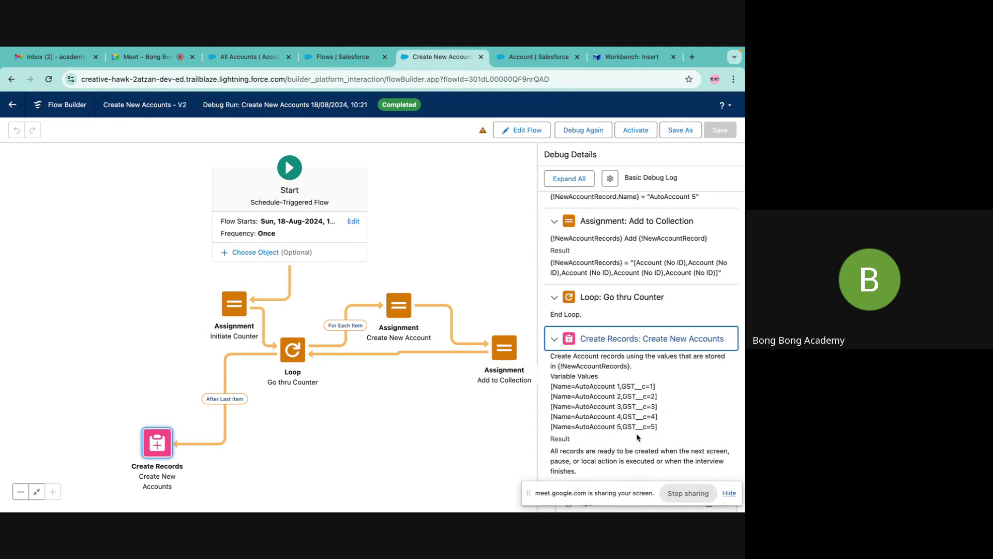
drag(621, 499, 337, 488)
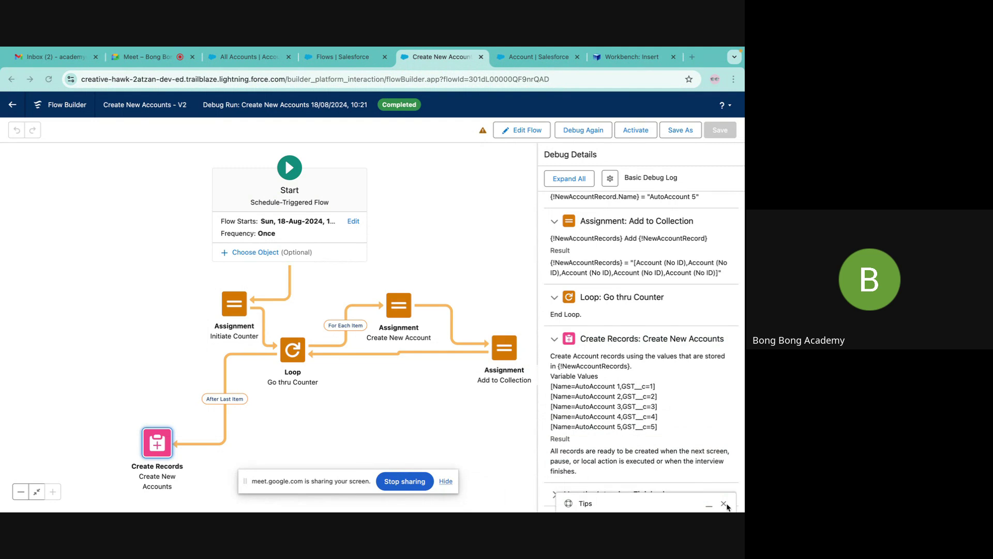
click(723, 504)
click(569, 496)
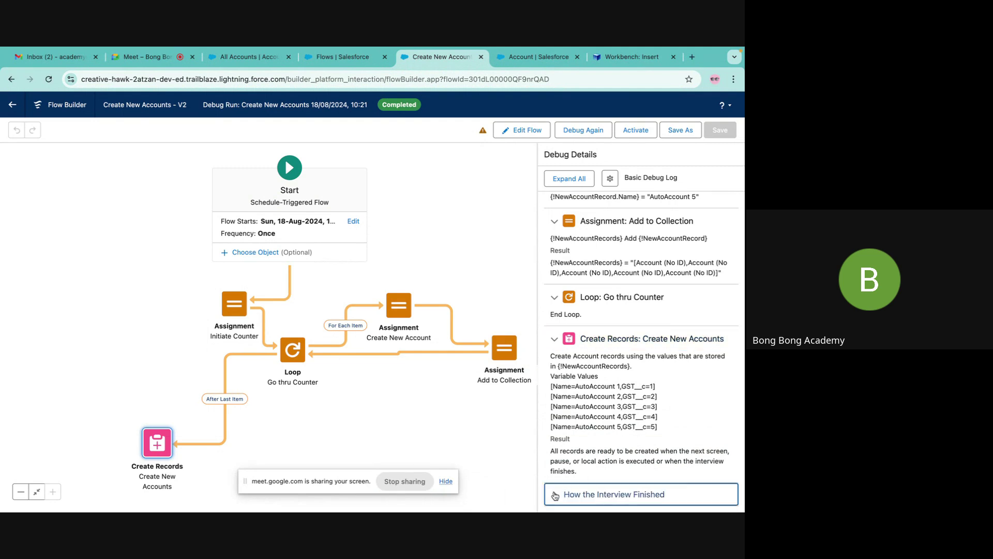
scroll(657, 445, down, 1)
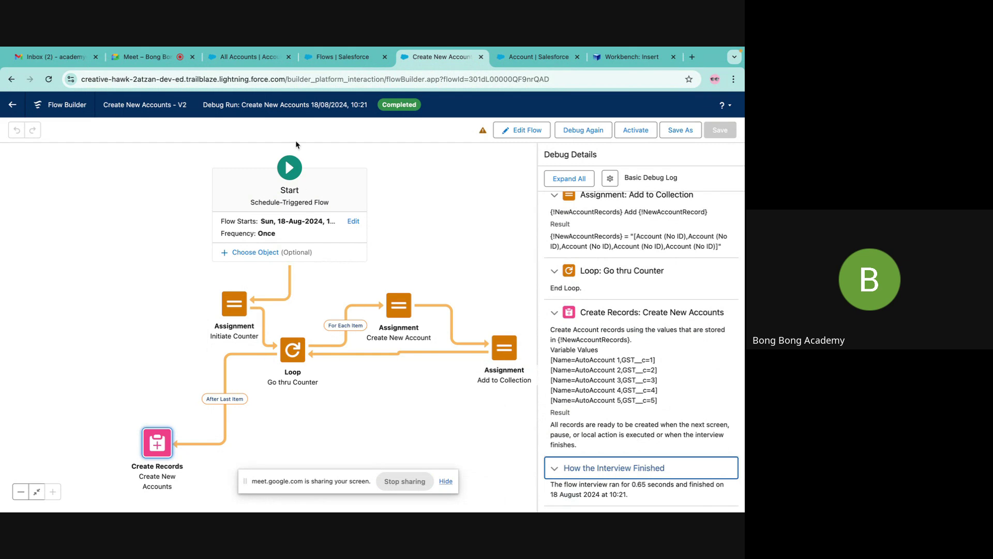
Reload the All Accounts list to check the created accounts, and return to the beginning of the flow's debug details.
click(249, 57)
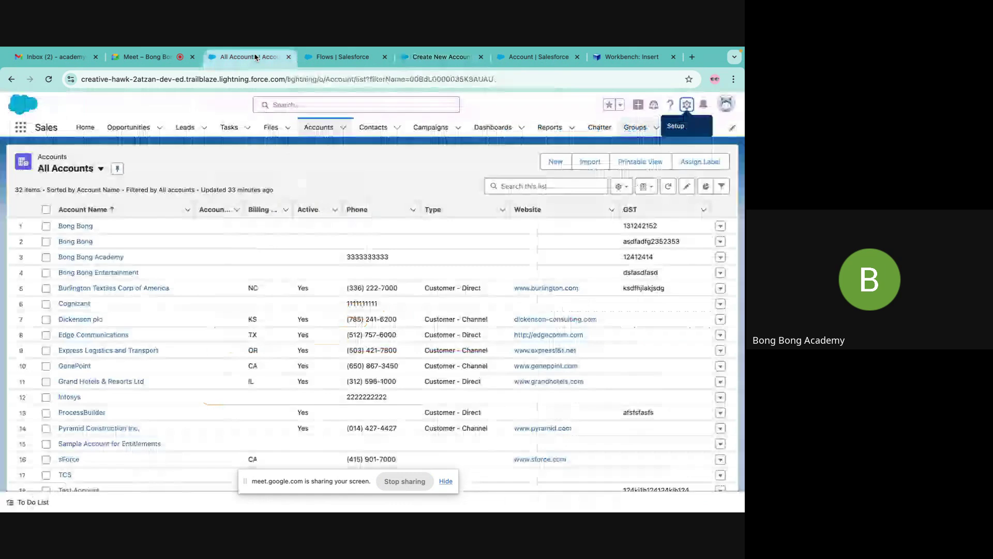
click(48, 79)
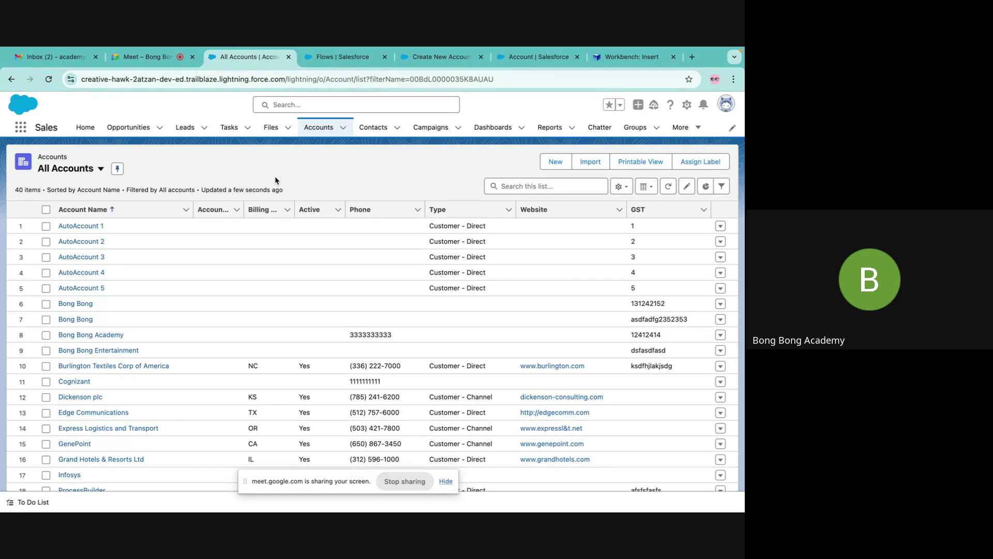
click(529, 58)
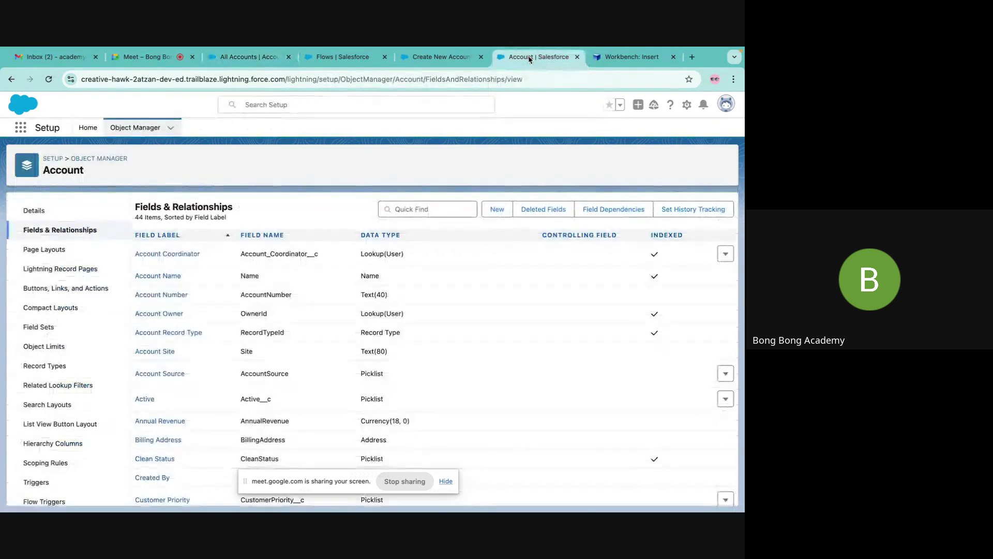
click(446, 58)
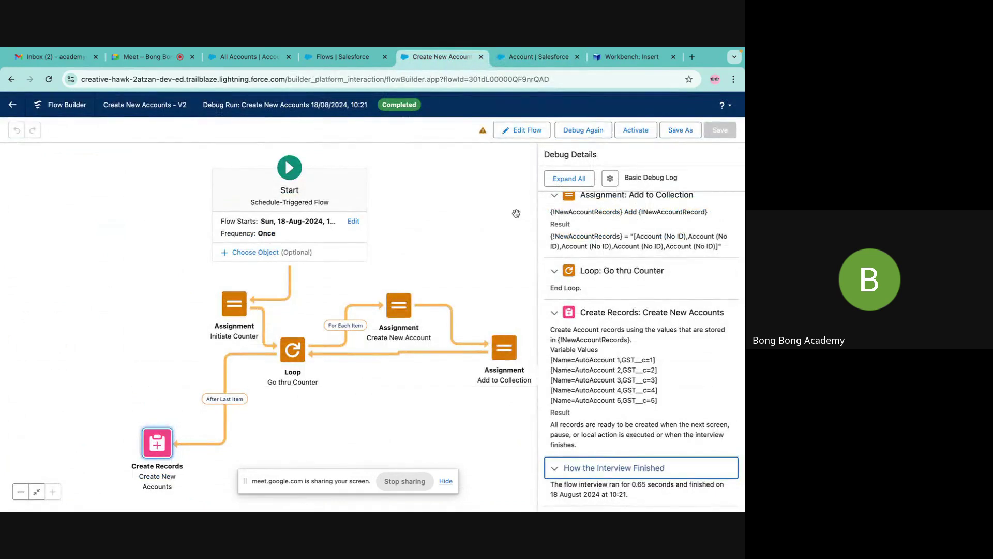
scroll(670, 356, up, 10)
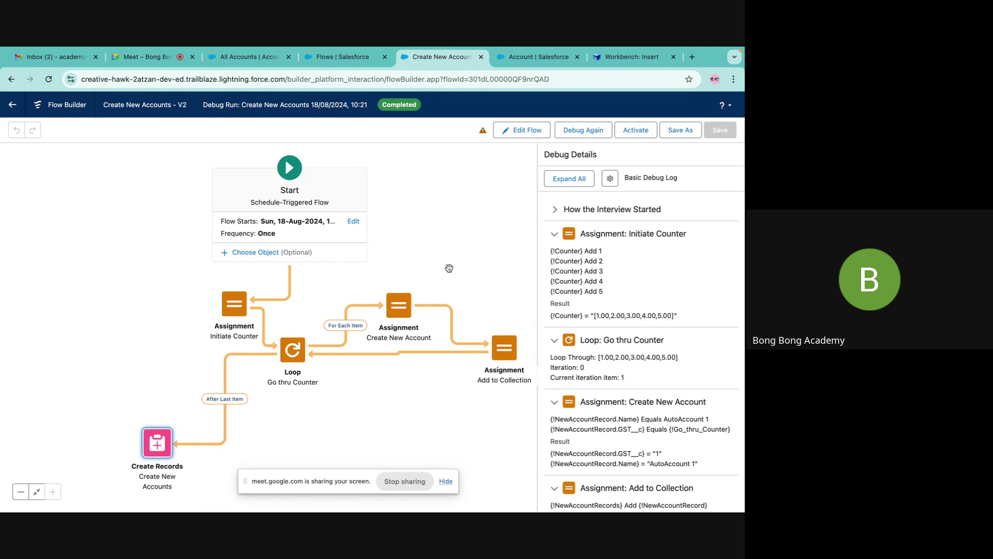
Delete the AutoAccount 1 and AutoAccount 2 records from the All Accounts list.
click(252, 58)
click(721, 226)
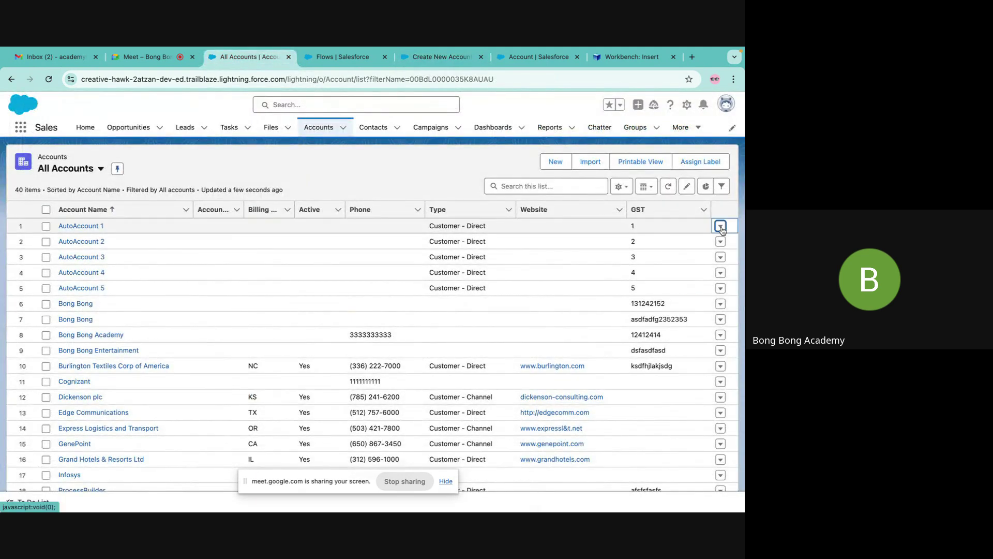
click(697, 268)
click(511, 323)
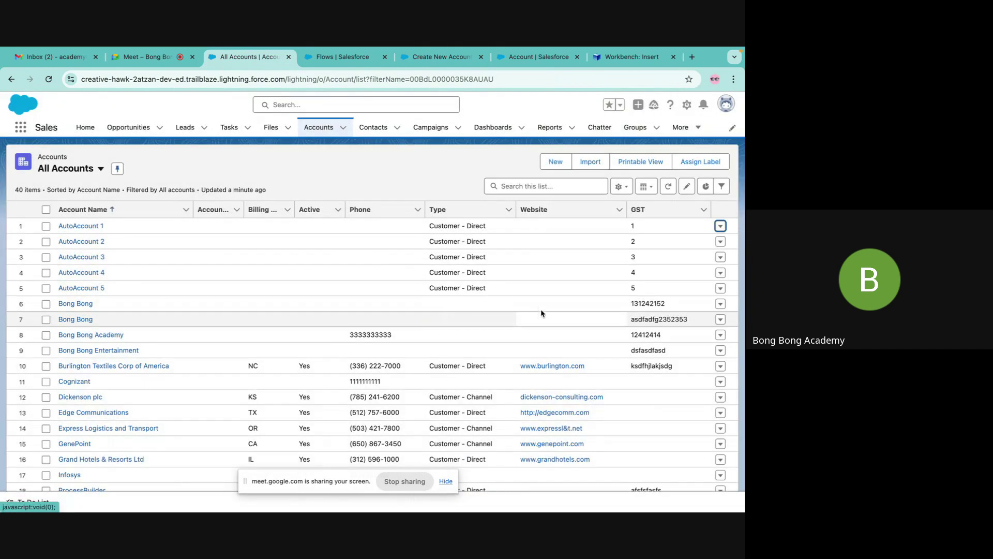
click(721, 226)
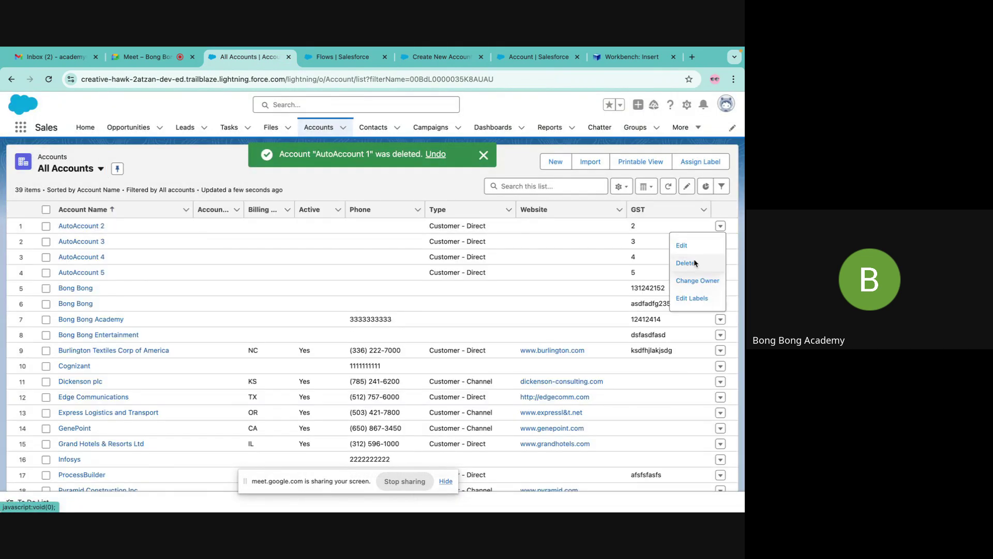
click(696, 263)
click(524, 328)
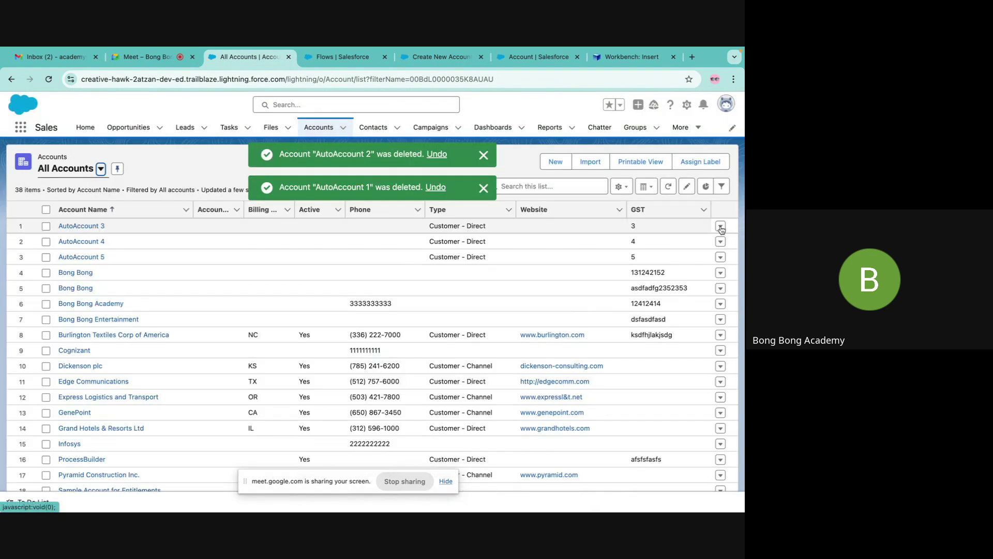
Delete the remaining AutoAccount 3, AutoAccount 4 and AutoAccount 5 records from the All Accounts list.
click(720, 226)
click(686, 263)
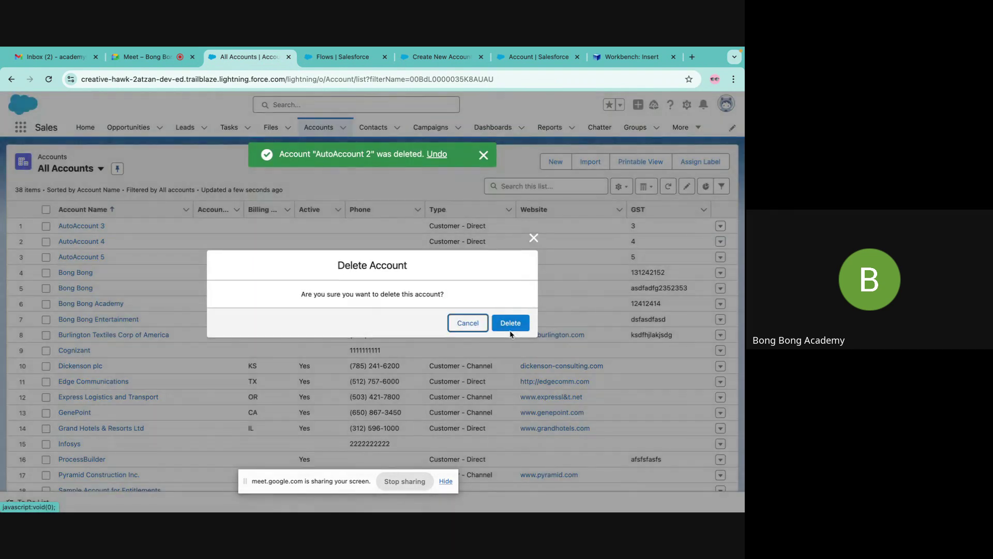
click(511, 323)
click(721, 226)
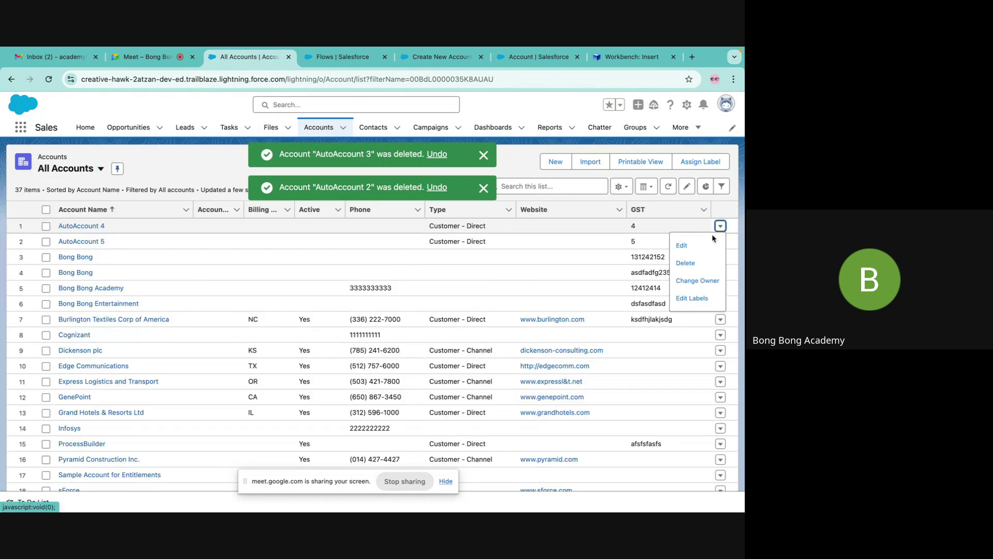
click(687, 263)
click(508, 322)
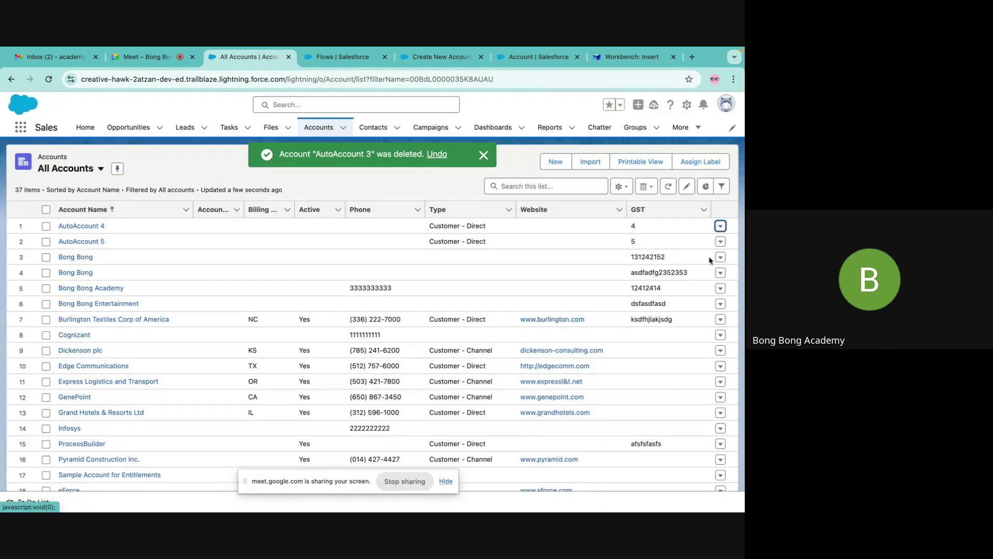
click(721, 226)
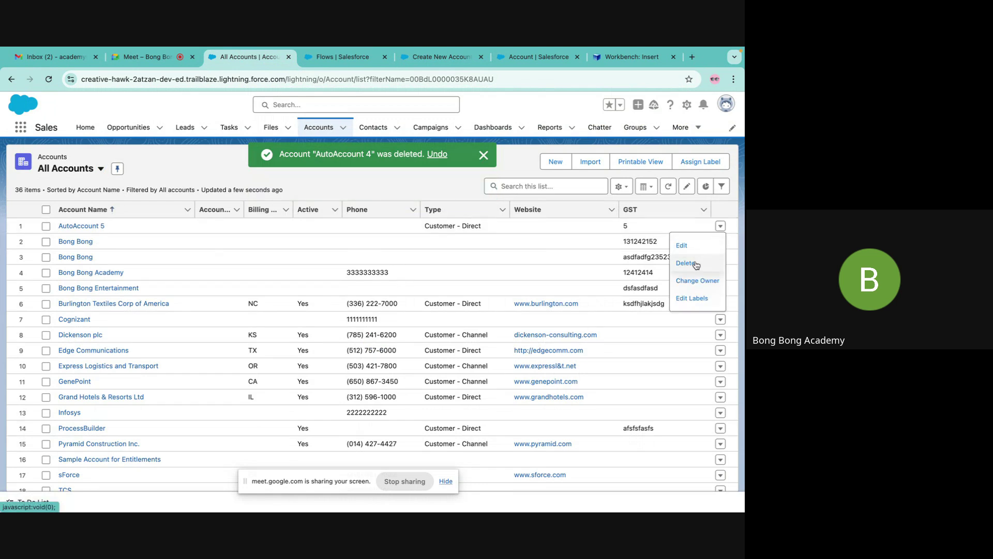
click(686, 263)
click(510, 323)
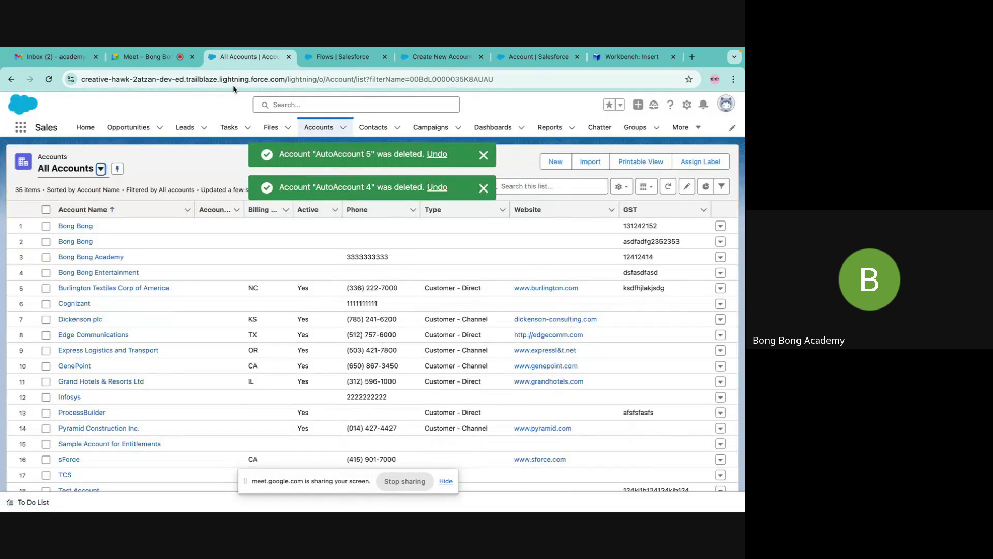
Return to the Create New Accounts flow and reopen it for editing from the debug run.
click(155, 58)
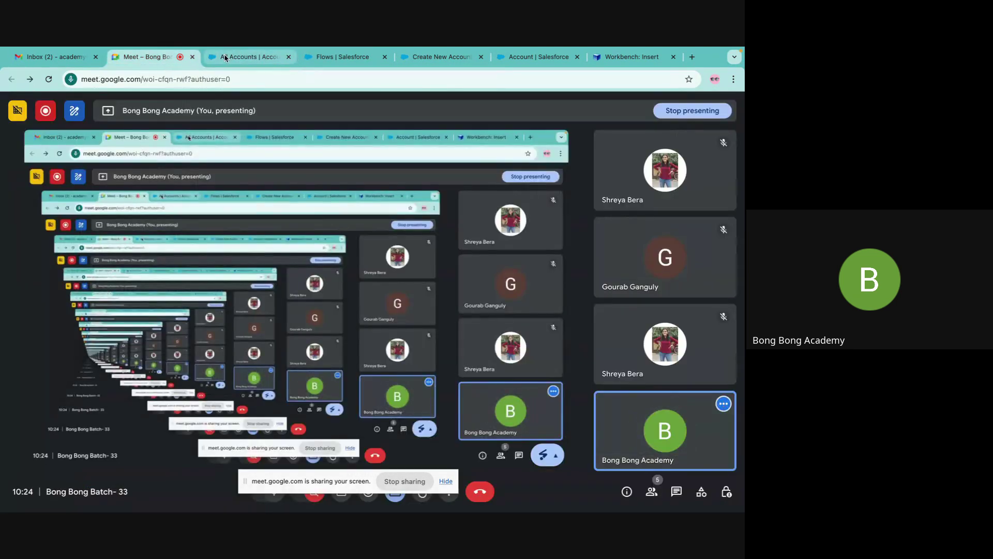
click(248, 57)
click(538, 57)
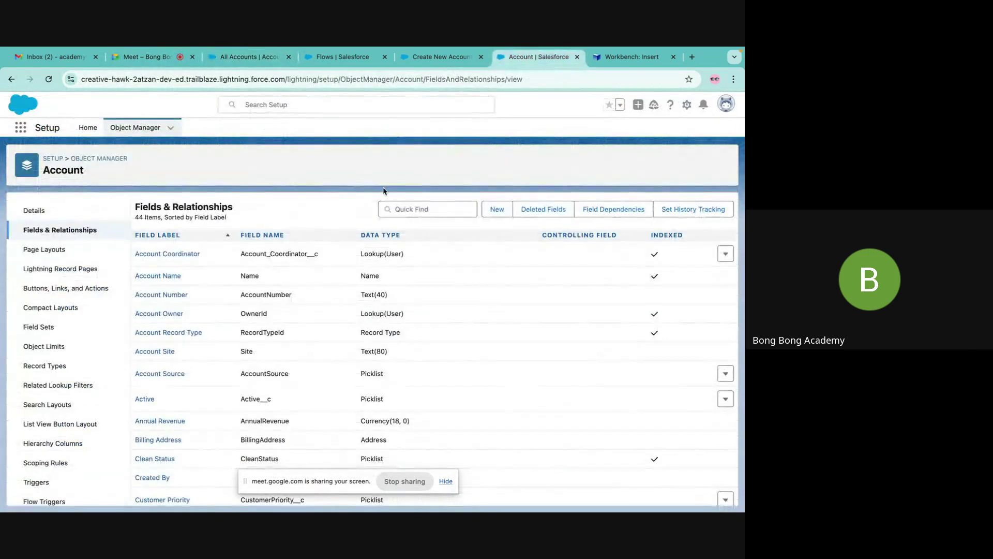
click(440, 57)
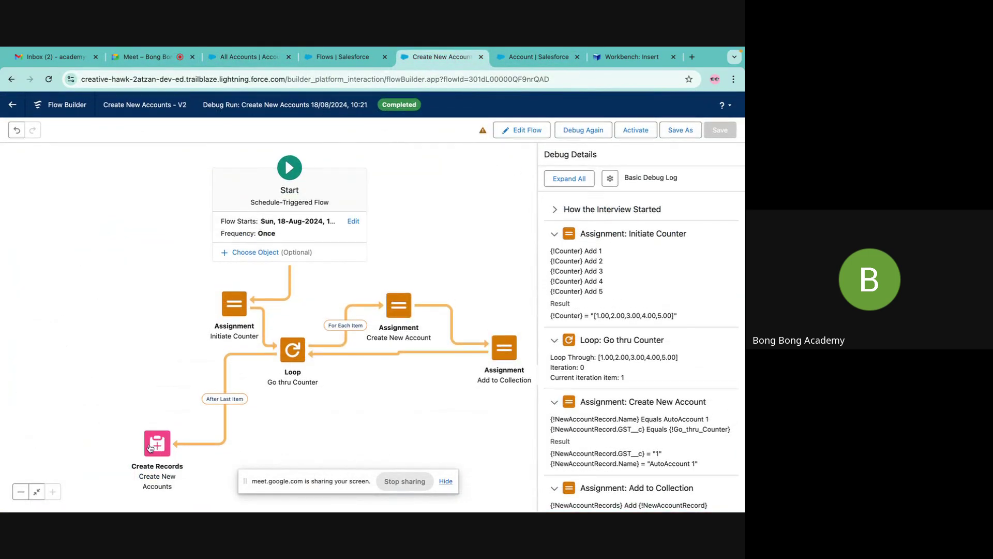
drag(152, 443, 117, 366)
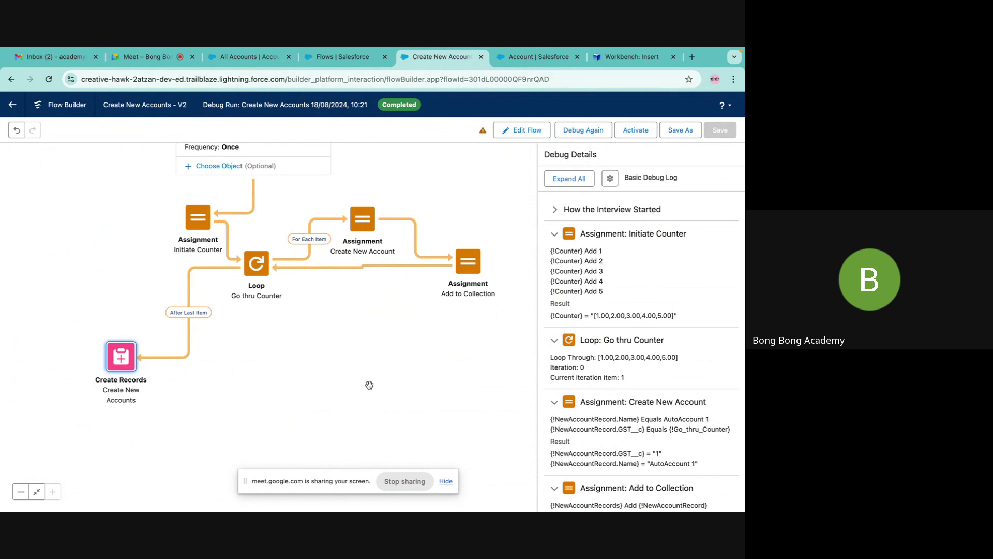
click(528, 132)
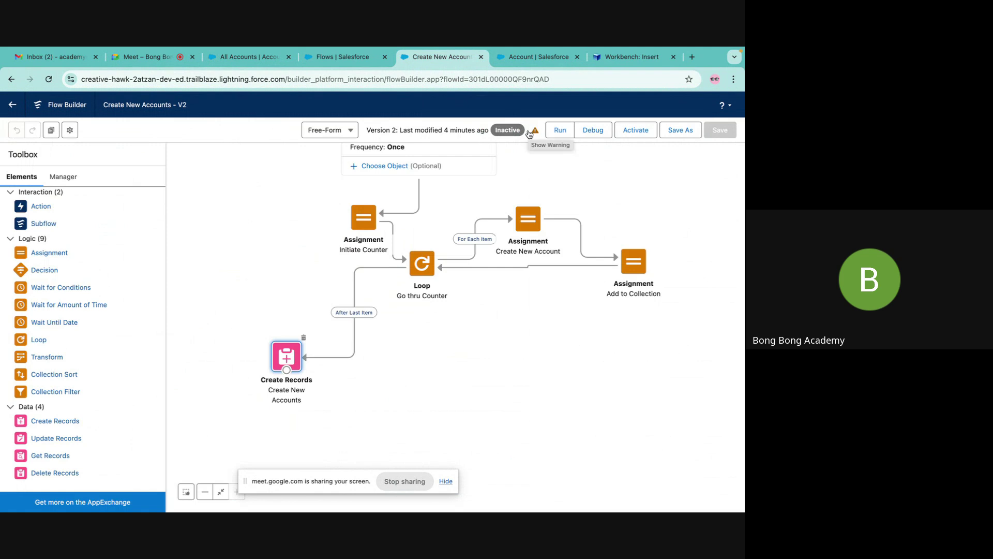
drag(593, 178, 583, 145)
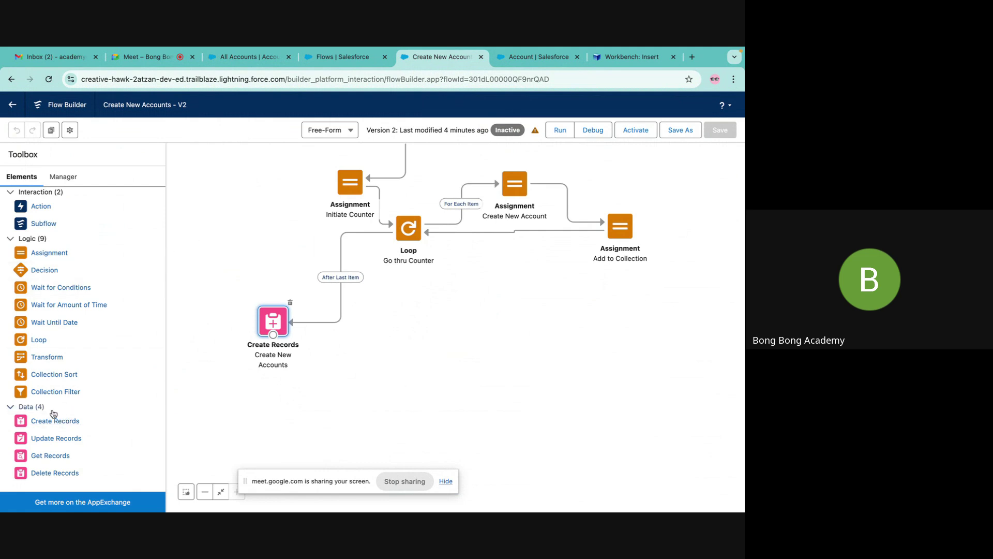
Create a single record variable named NewContact for the Contact object.
click(62, 176)
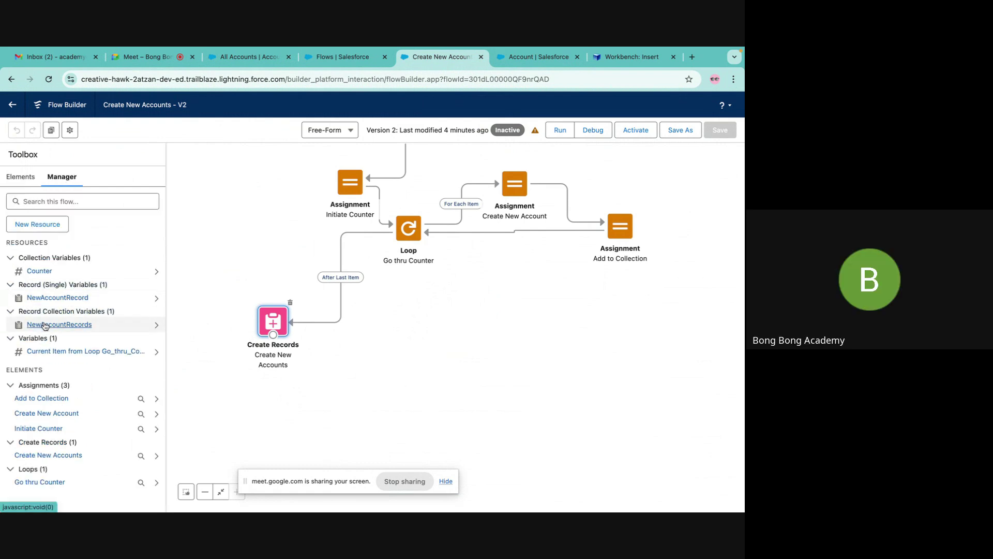
click(37, 224)
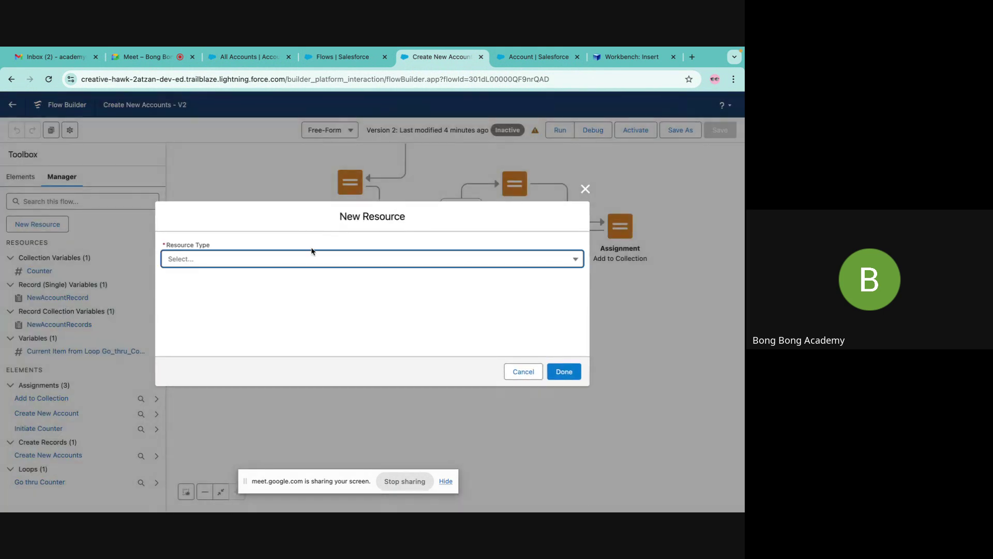
click(282, 265)
click(257, 285)
click(245, 281)
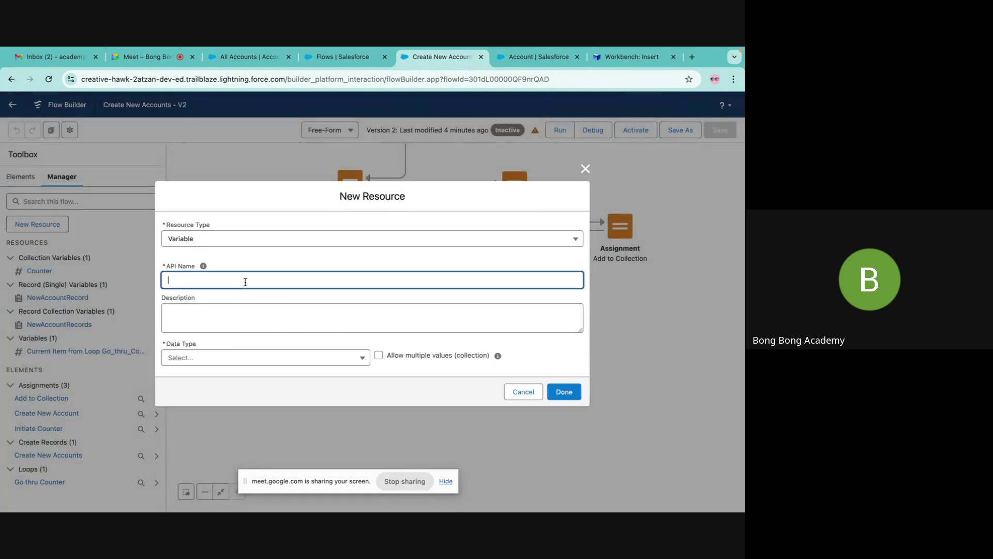
text(NewContact)
click(212, 358)
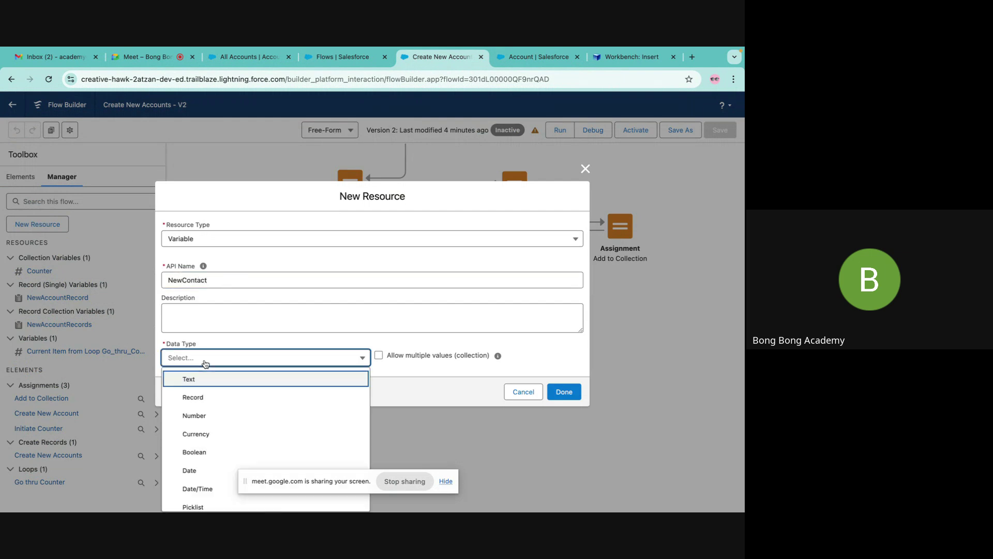
click(185, 397)
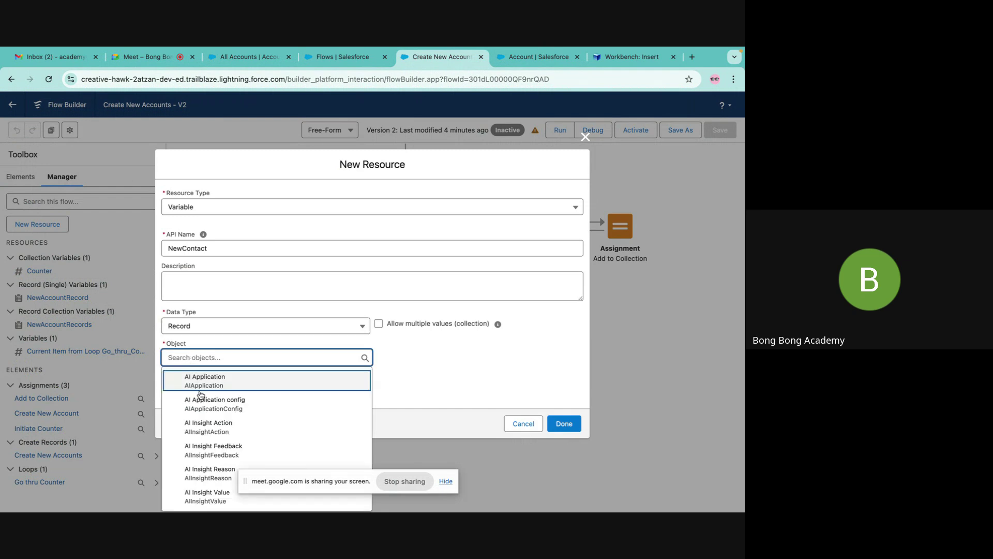
text(contact)
click(209, 448)
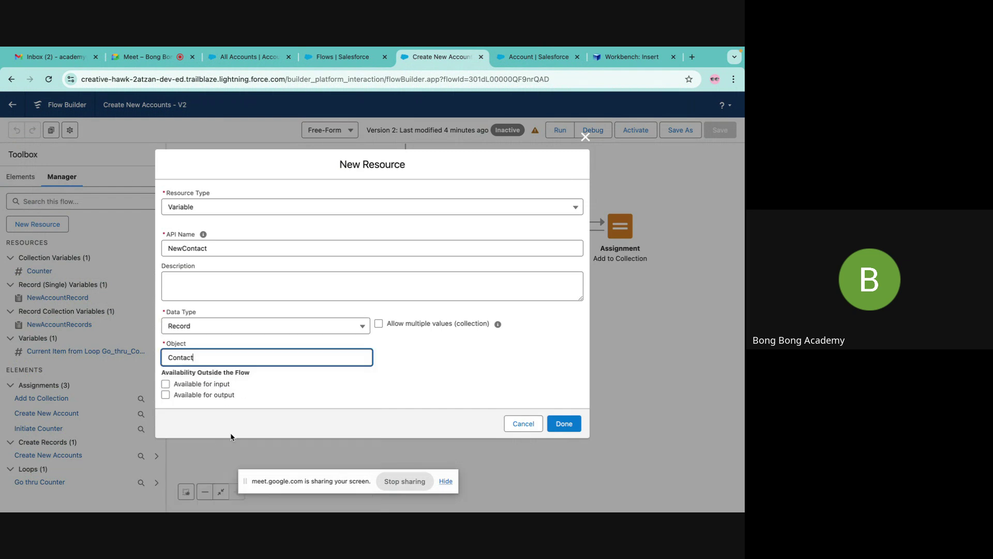
click(563, 425)
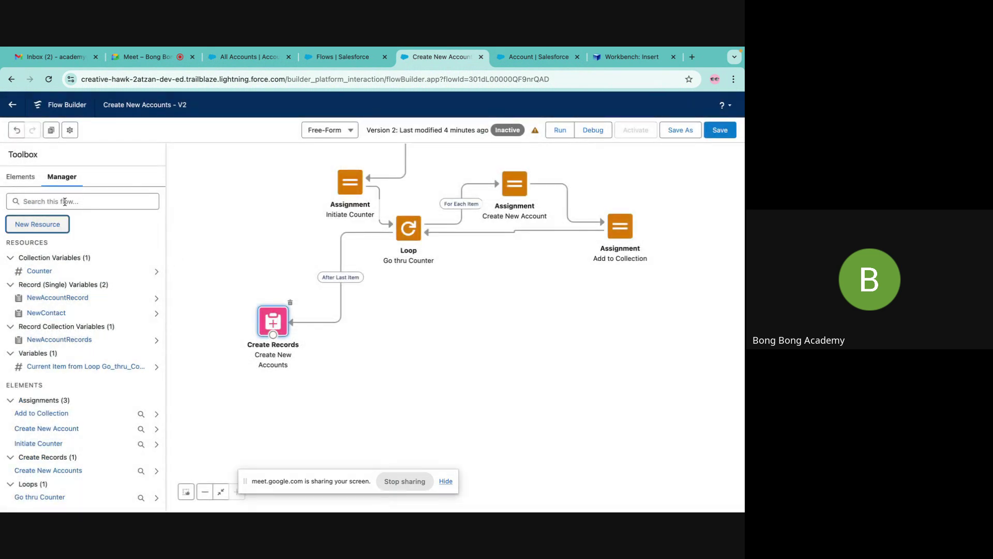
Create a record collection variable named NewContacts that allows multiple values for the Contact object.
click(51, 224)
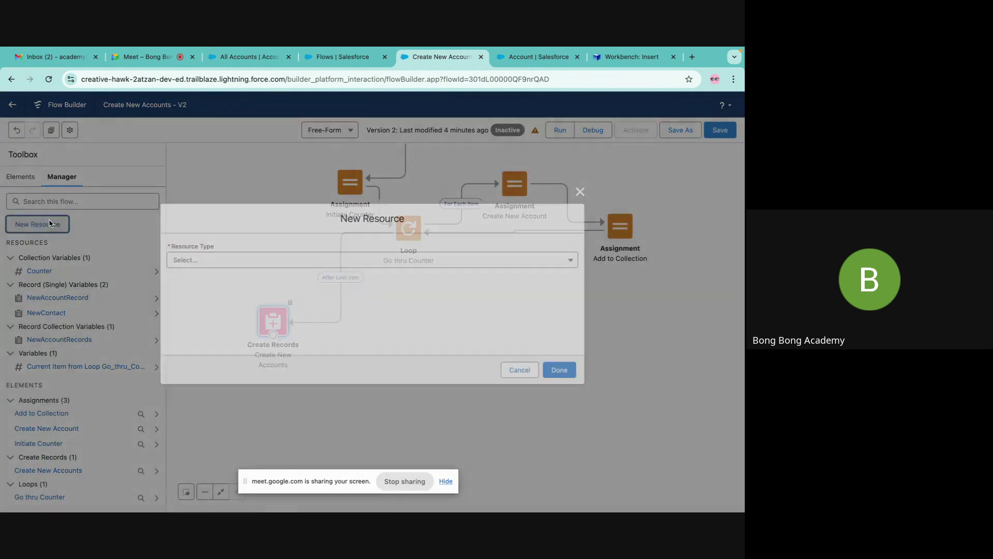
click(249, 262)
click(224, 282)
click(202, 282)
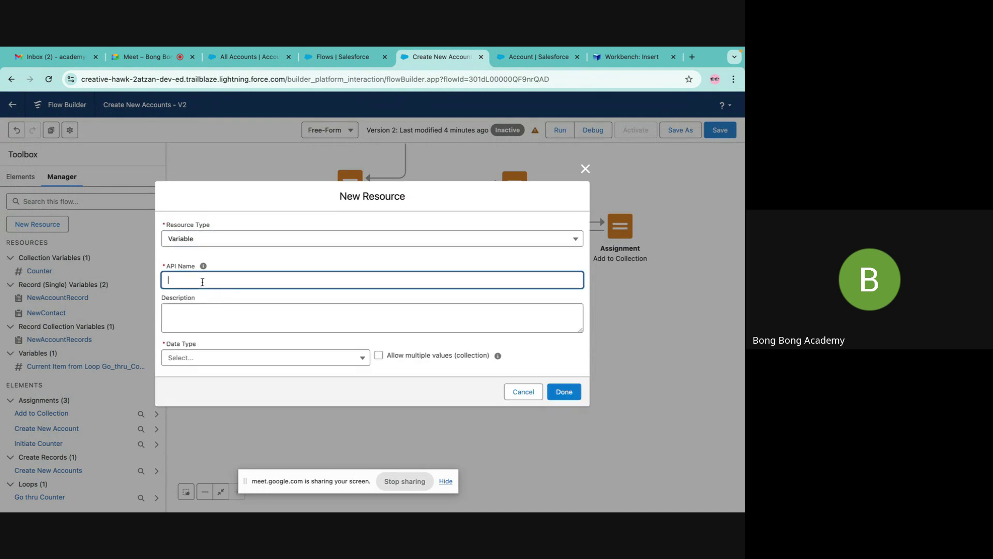
text(NewContacts)
click(232, 362)
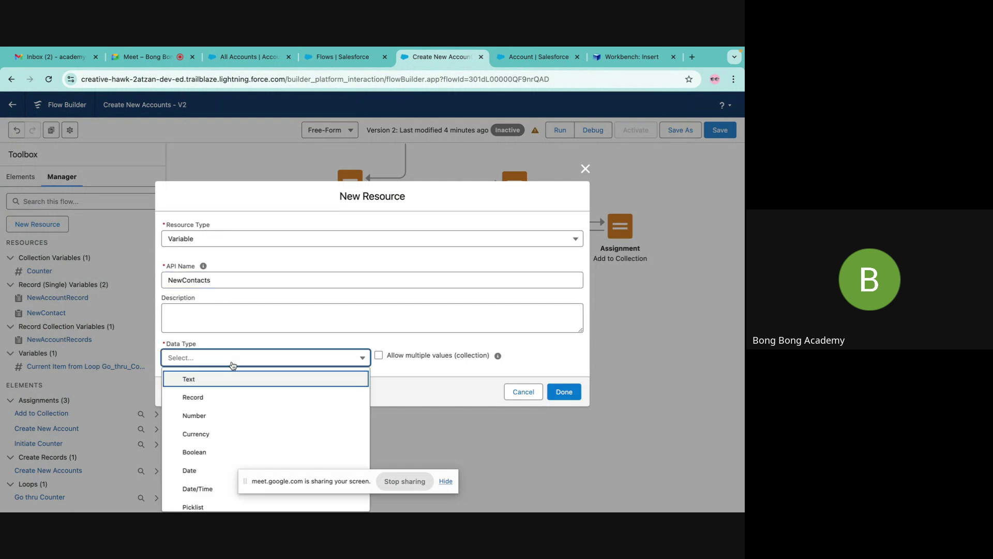
click(217, 397)
click(379, 324)
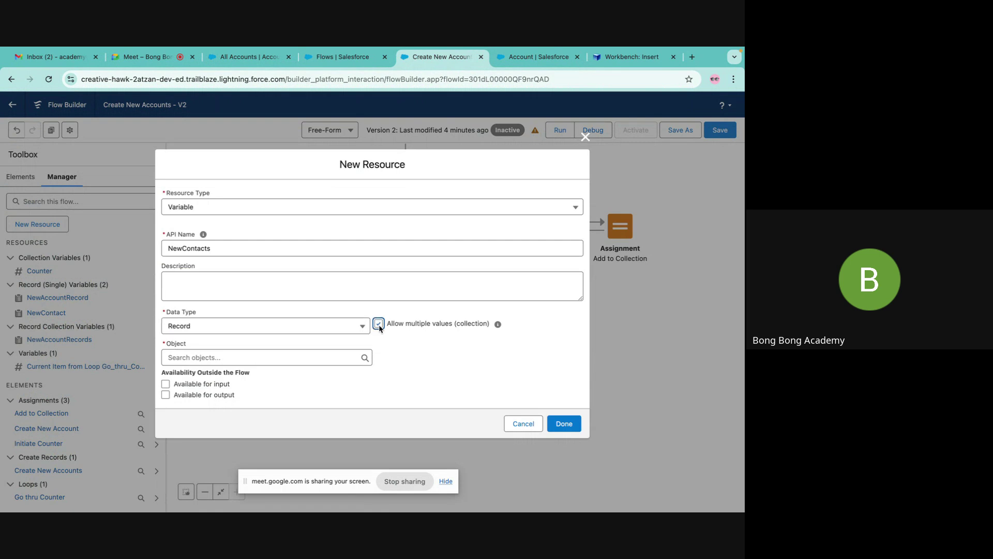
click(302, 352)
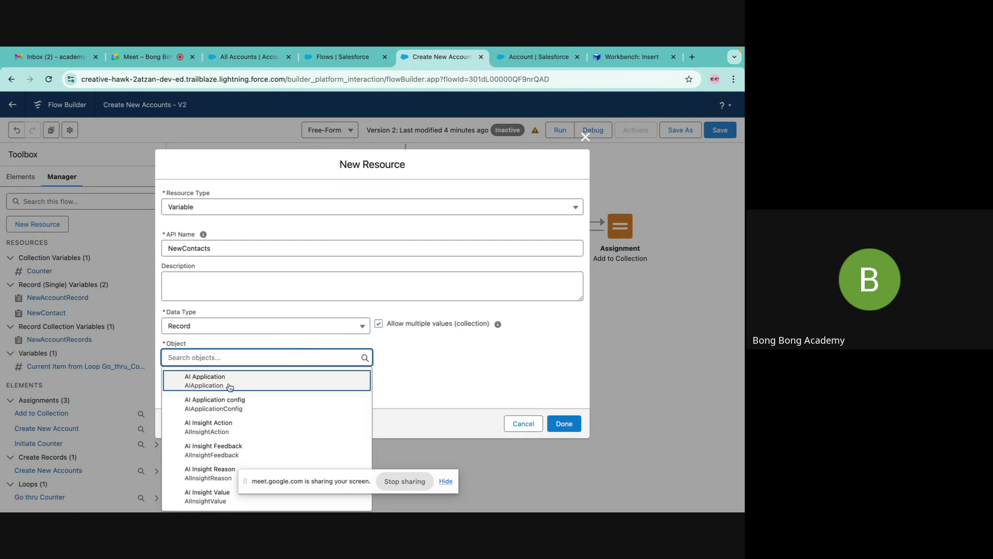
text(contz)
key(BackSpace)
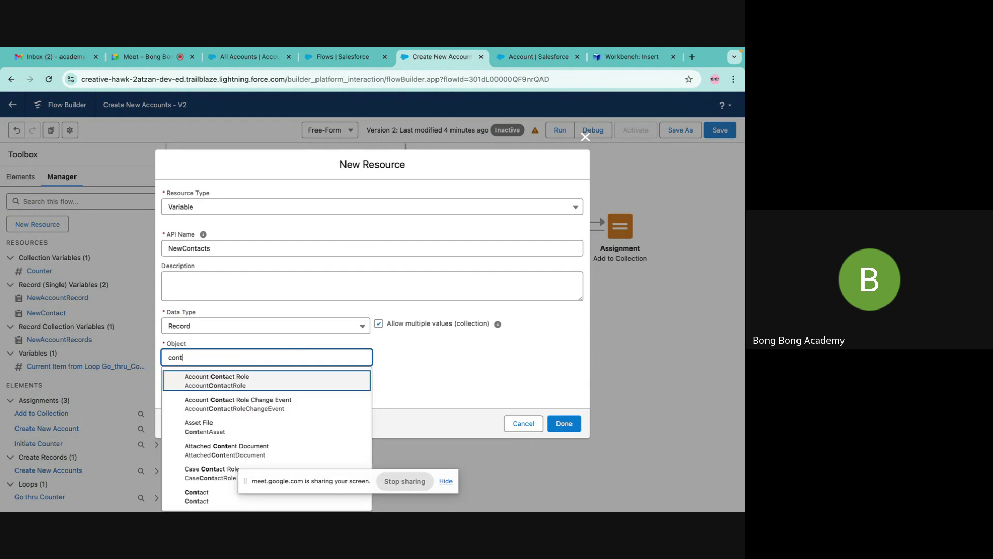
text(ac)
click(218, 449)
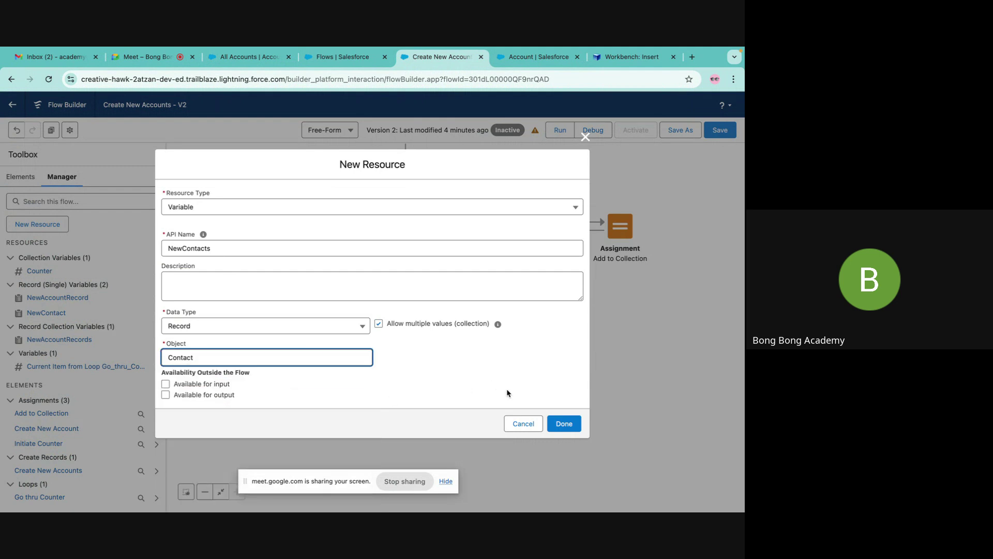
click(565, 425)
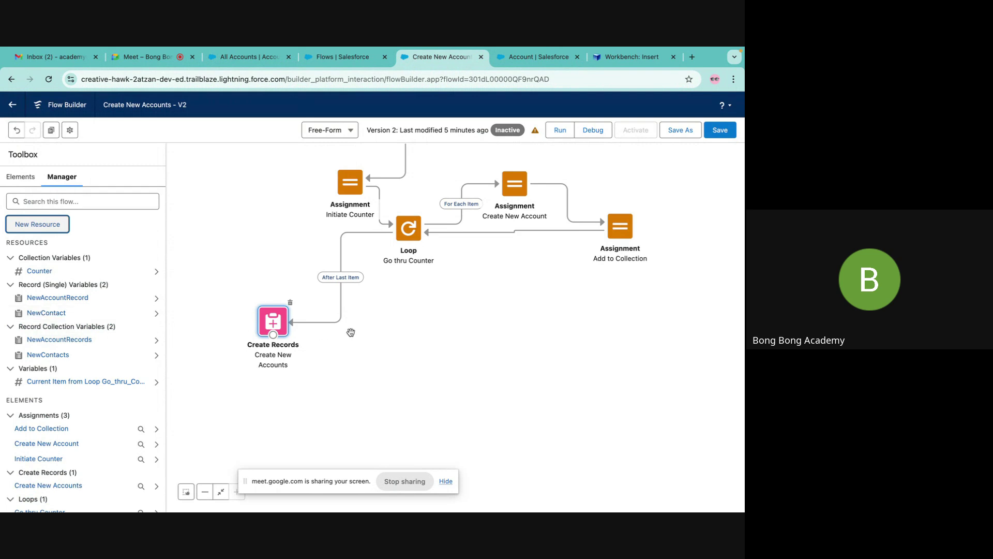
Add an Assignment element to the canvas below the loop, labelled New Contact with API name New_Contact.
click(19, 185)
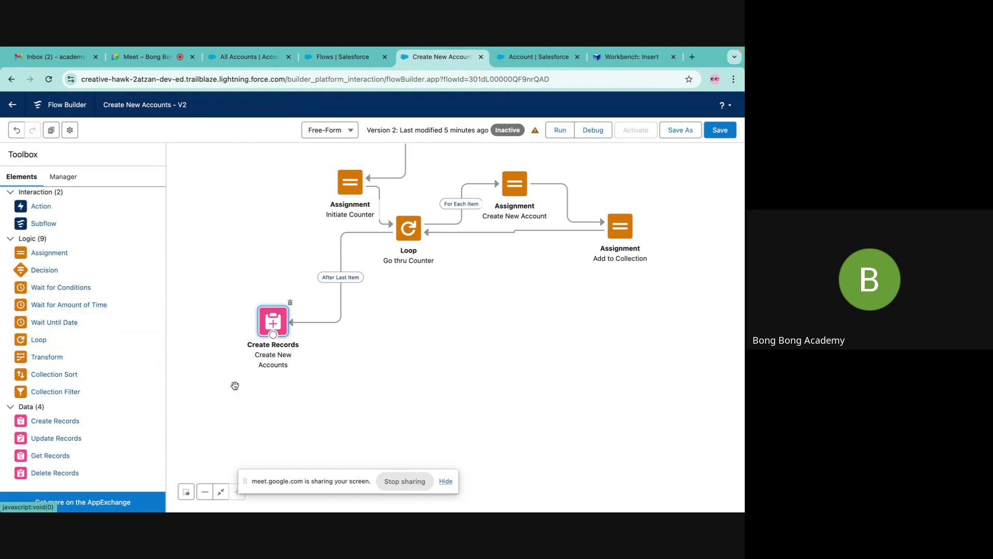
drag(427, 390, 414, 319)
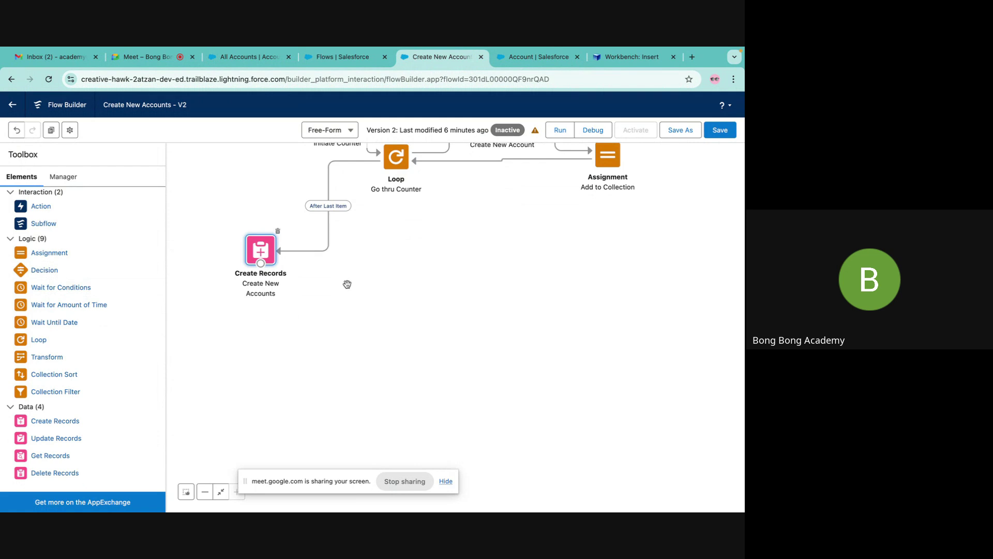
scroll(347, 284, up, 4)
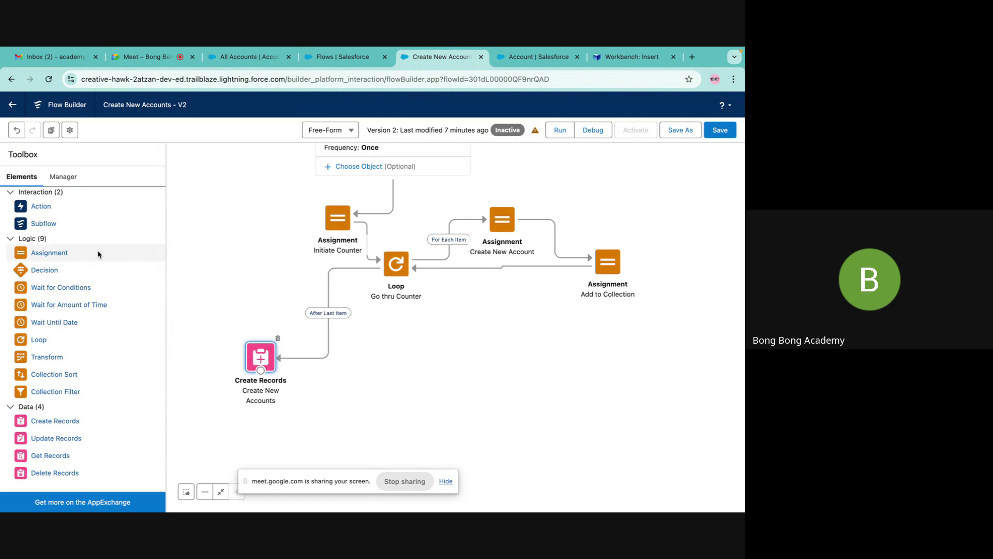
drag(56, 253, 488, 330)
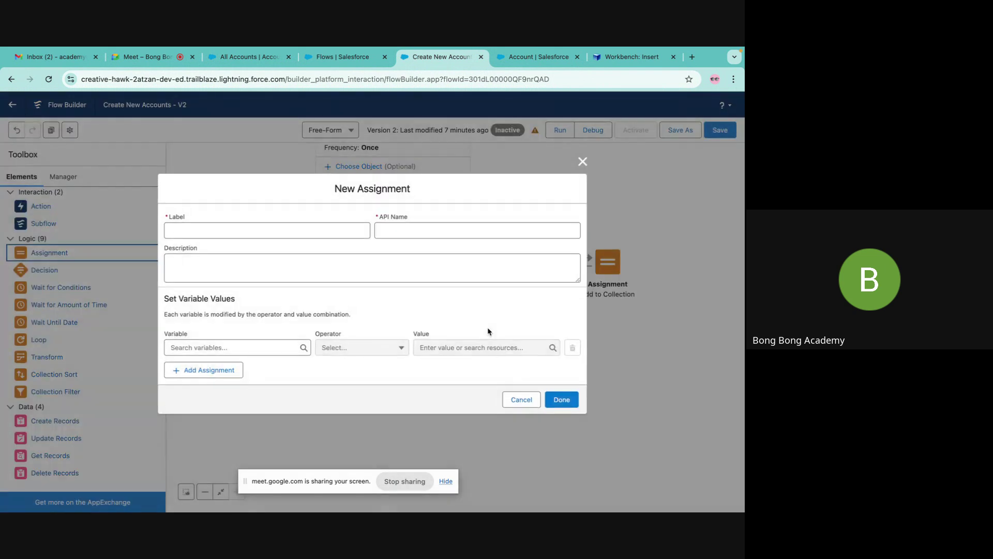
text(New COnt)
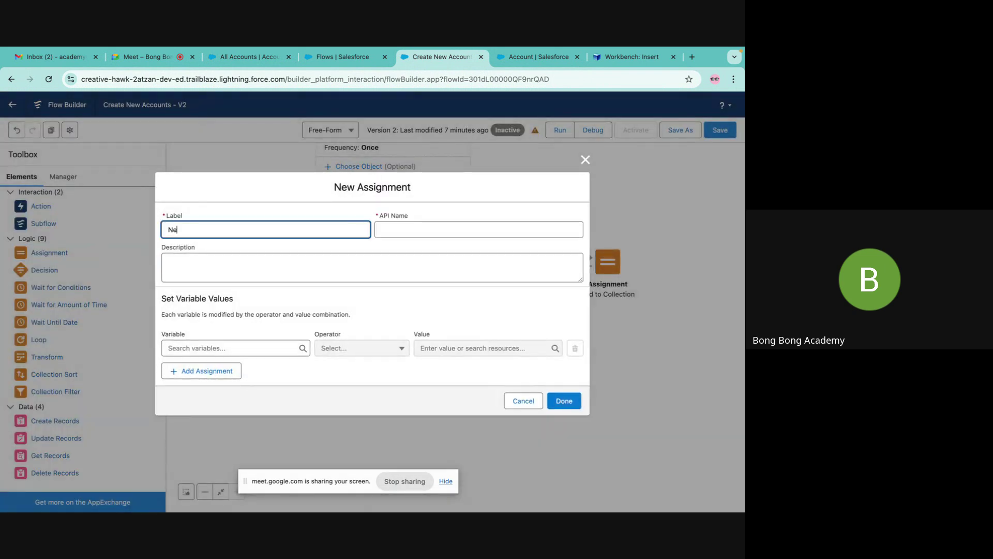
key(BackSpace)
key(BackSpace)
key(BackSpace)
text(ontact)
click(385, 228)
Assign the value Auto to the First Name field of the NewContact variable.
click(254, 347)
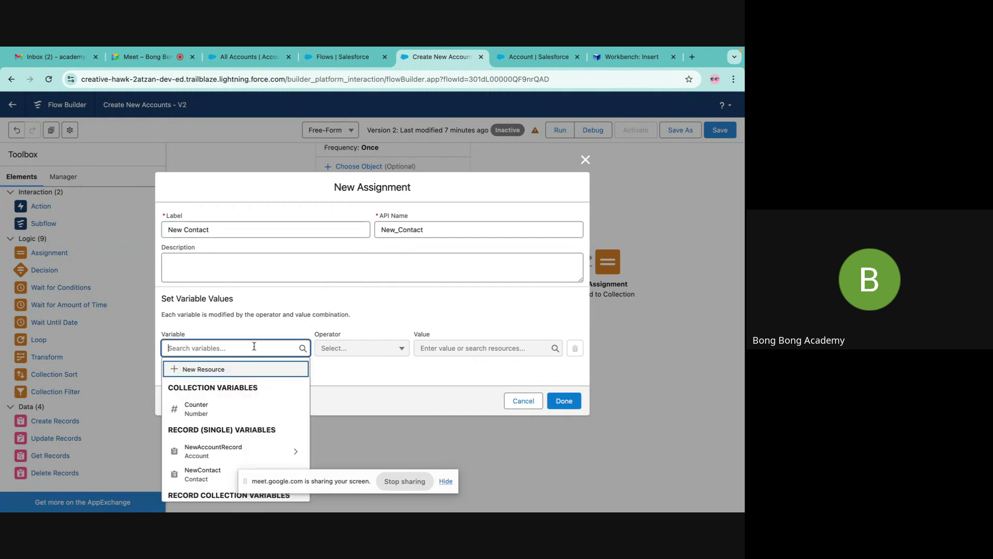
click(210, 473)
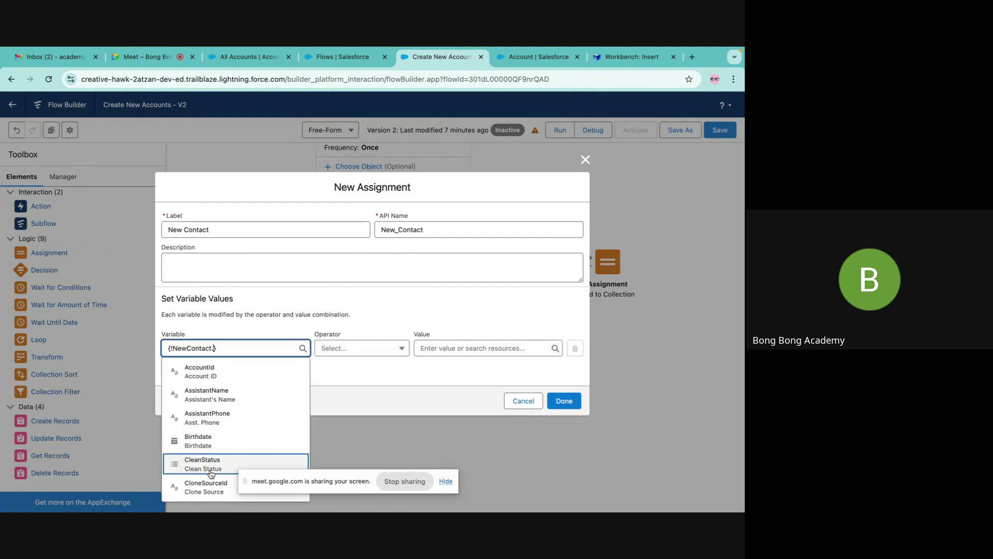
text(First)
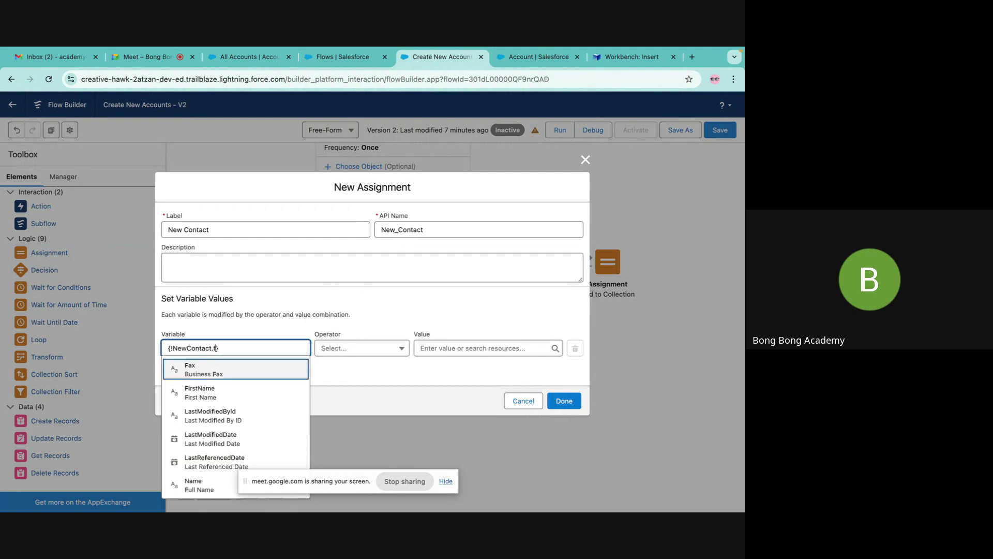
click(255, 376)
click(448, 348)
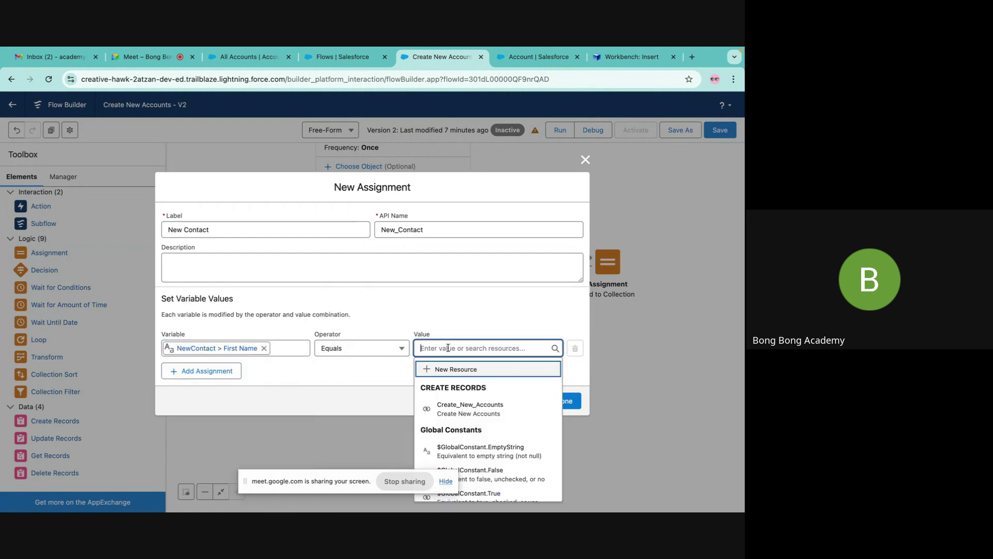
text(Auto)
Add a second assignment that sets the Last Name field of NewContact to Contact.
click(182, 372)
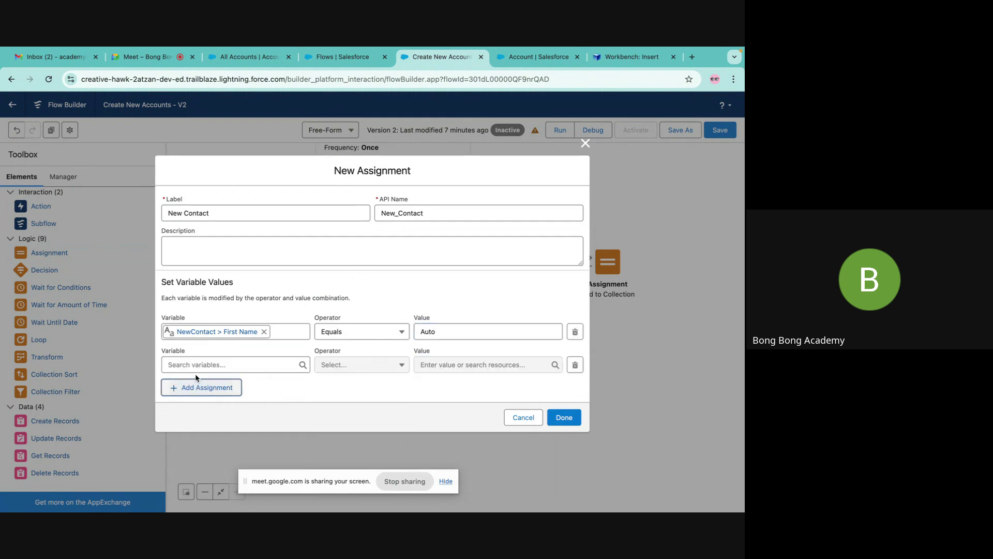
click(207, 364)
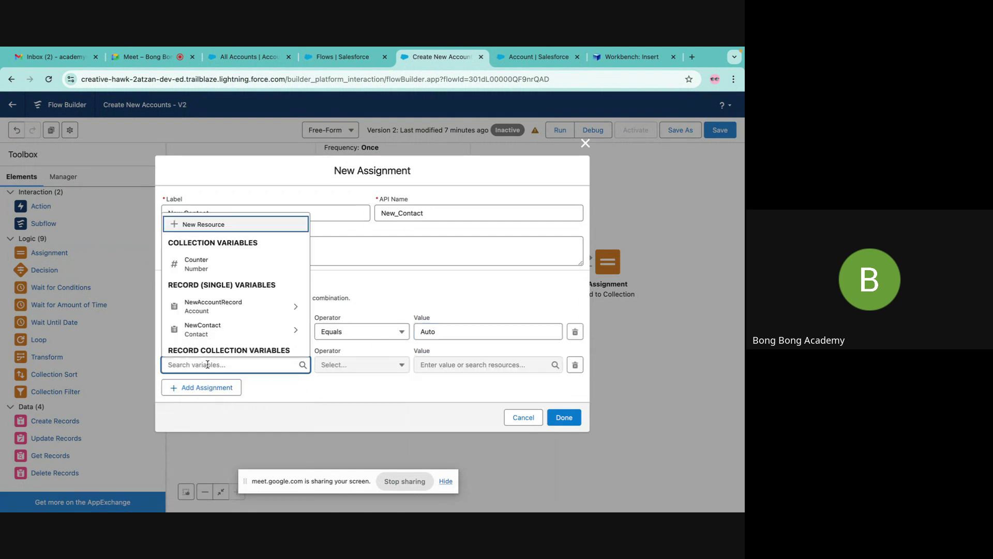
click(209, 331)
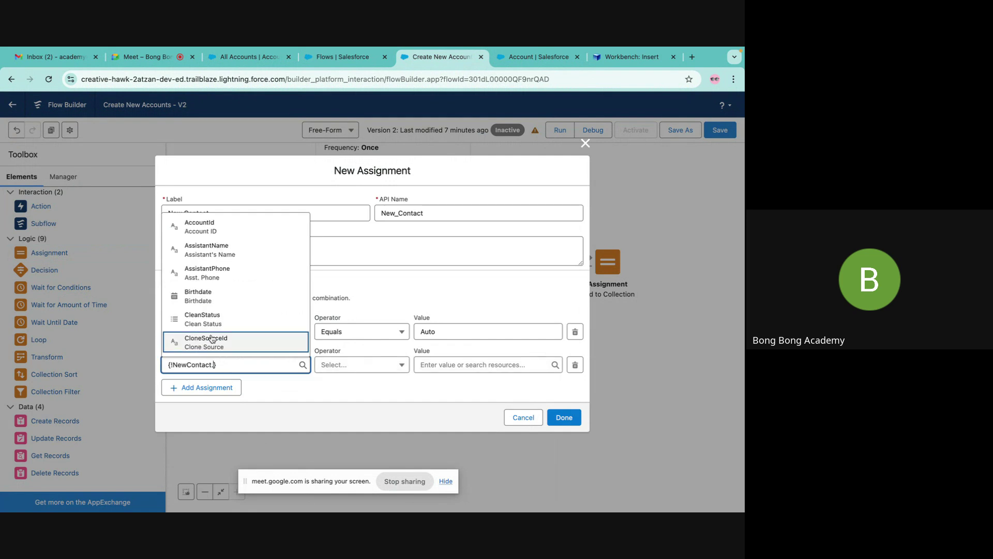
text(Last)
click(200, 342)
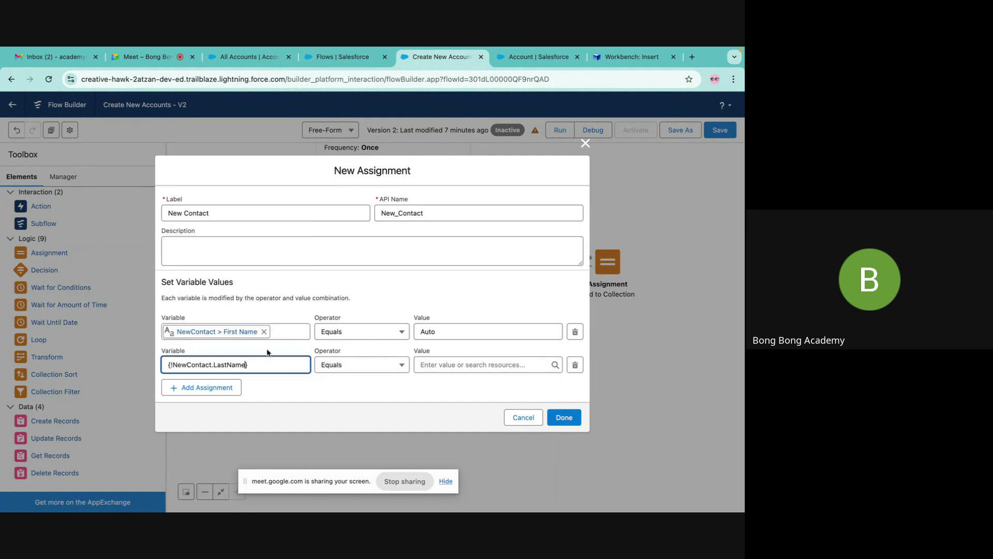
click(432, 362)
text(COntac)
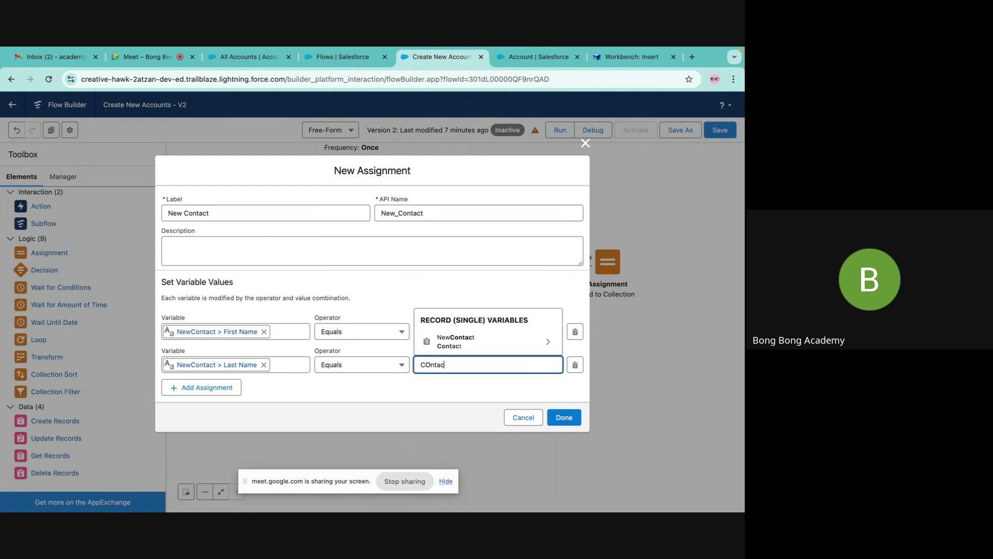
key(BackSpace)
key(BackSpace)
key(BackSpace)
key(BackSpace)
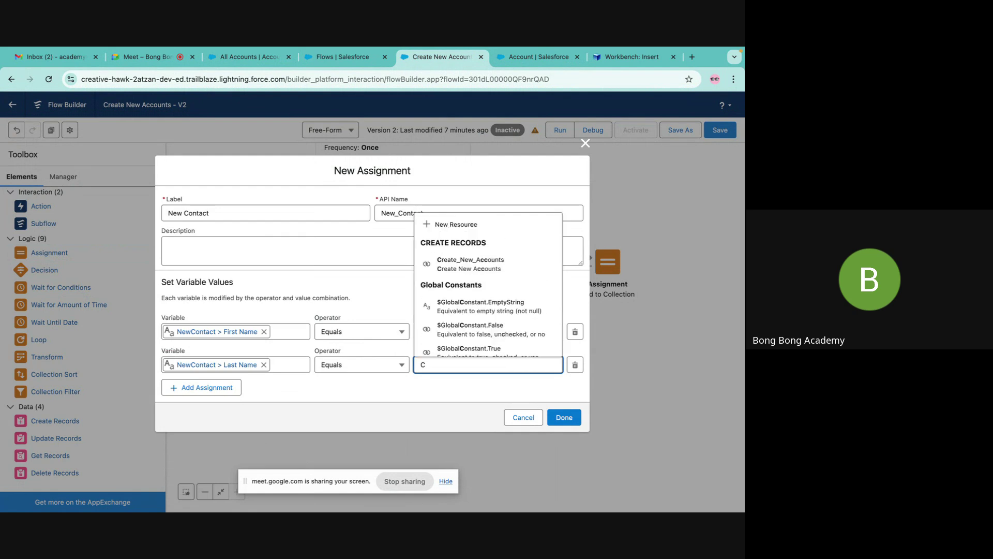
text(ontact)
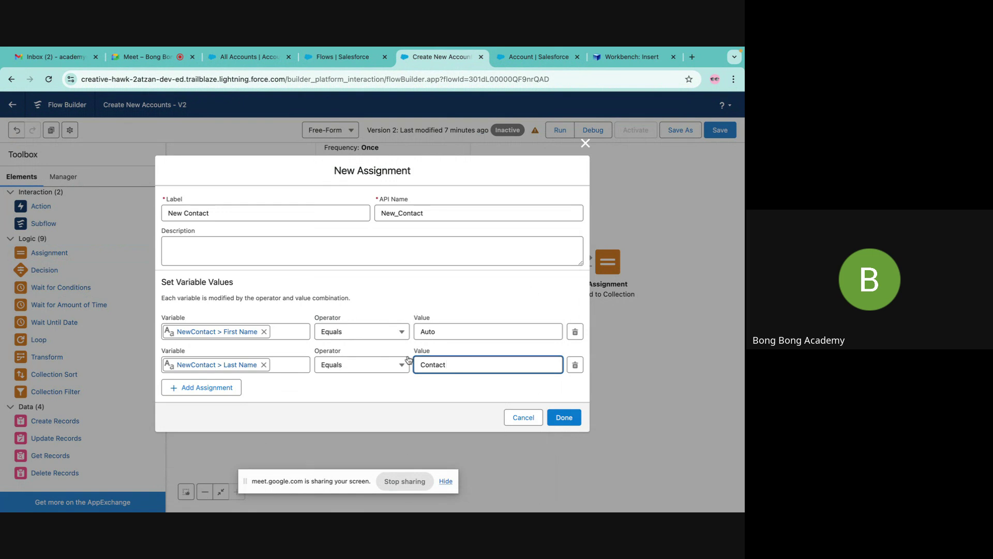
click(216, 391)
click(203, 381)
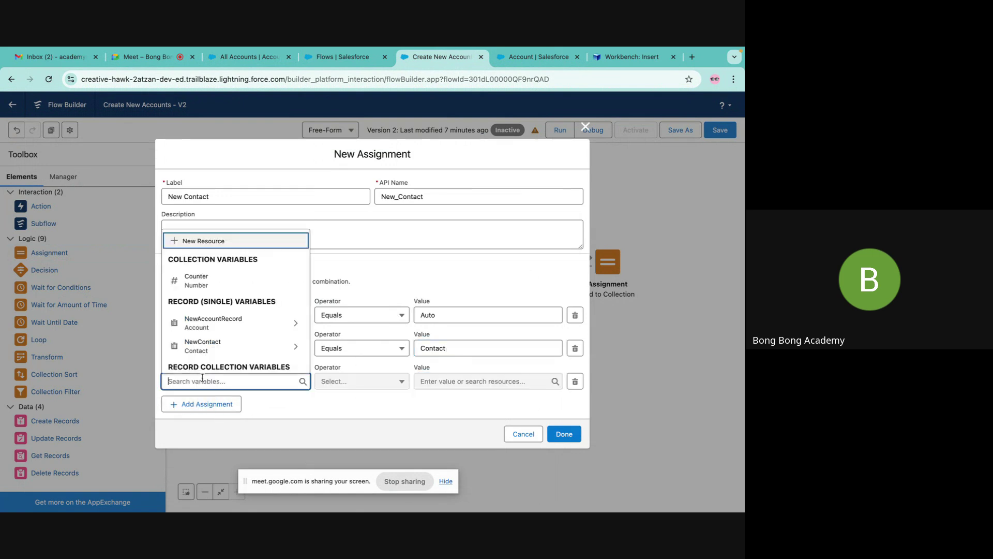
click(189, 341)
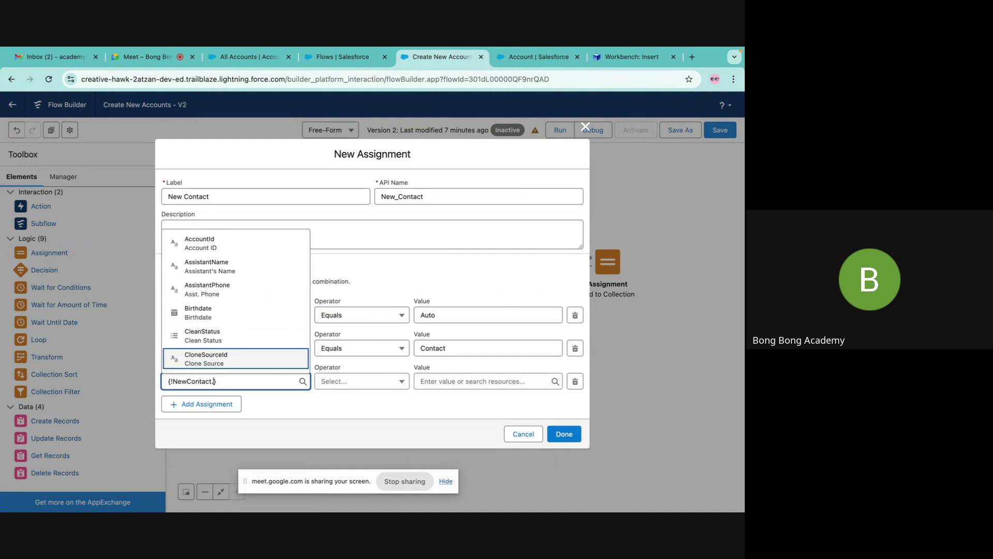
text(Accou)
click(233, 357)
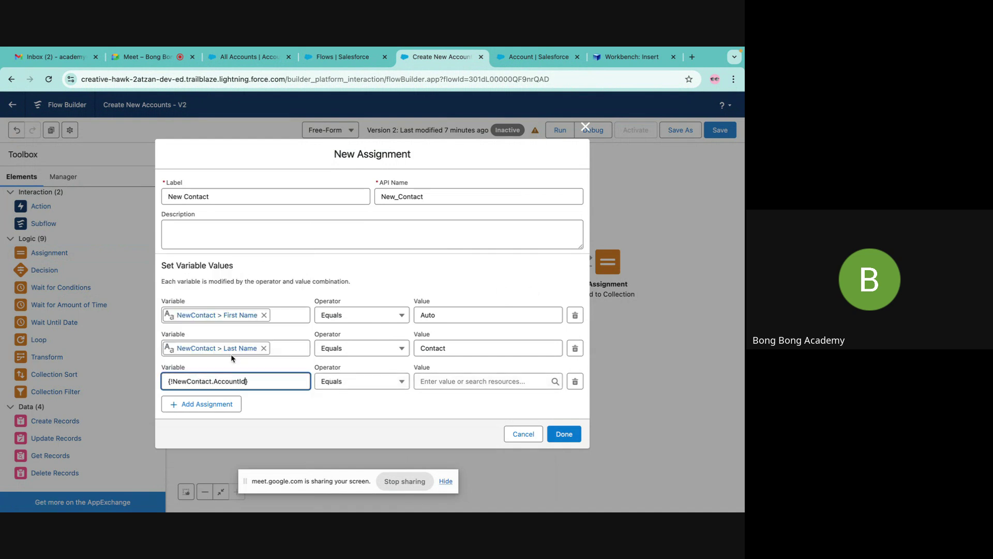
click(445, 382)
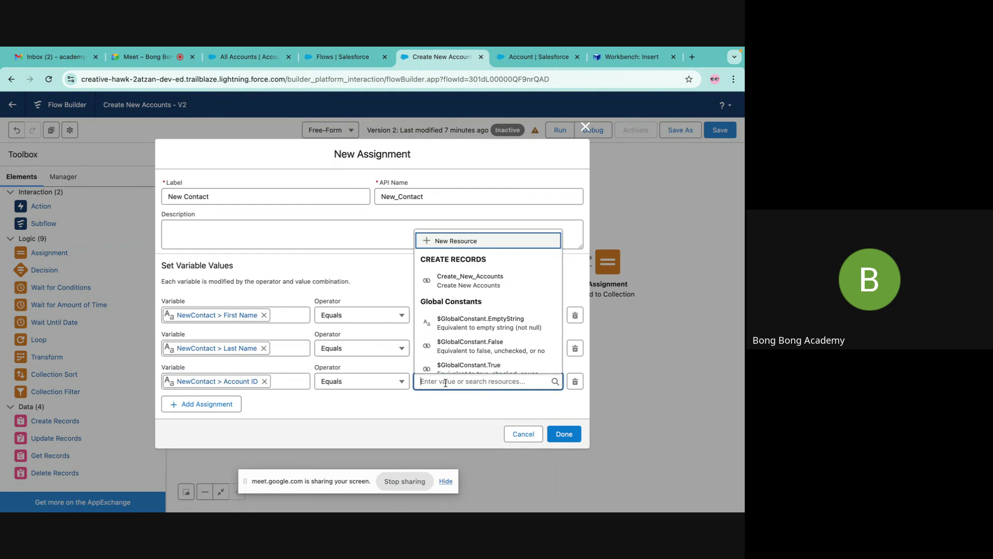
click(392, 276)
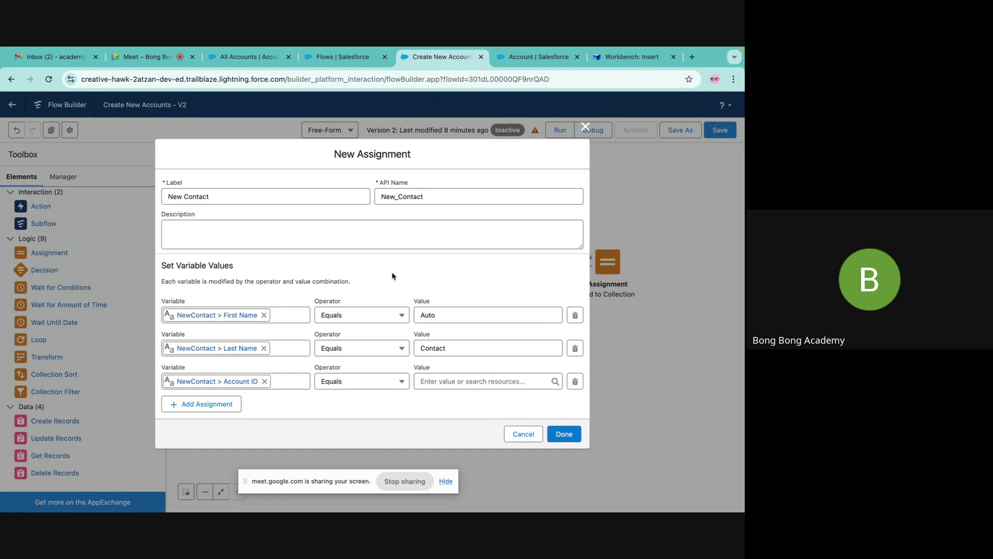
click(585, 127)
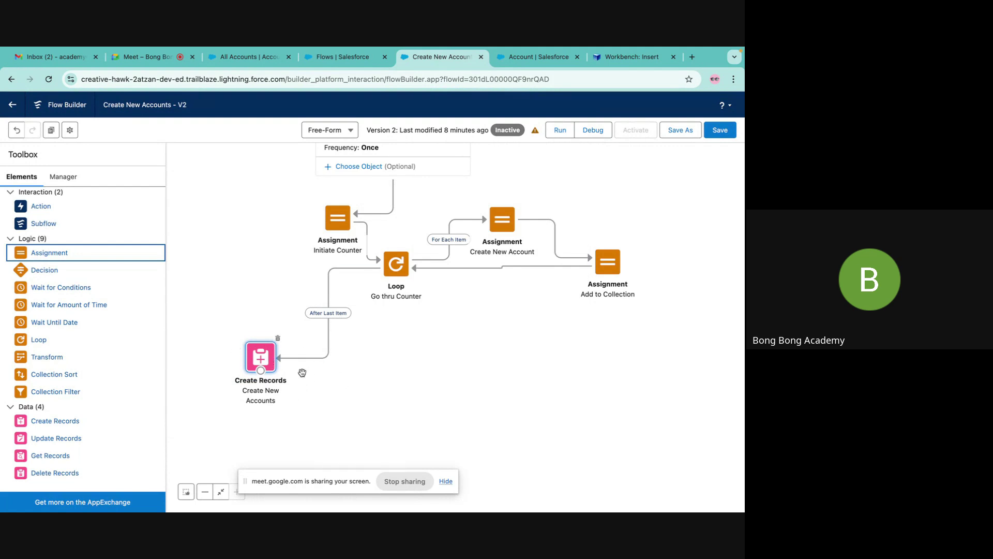
Review how the Create New Accounts element creates multiple records from its record collection.
click(260, 360)
double_click(259, 361)
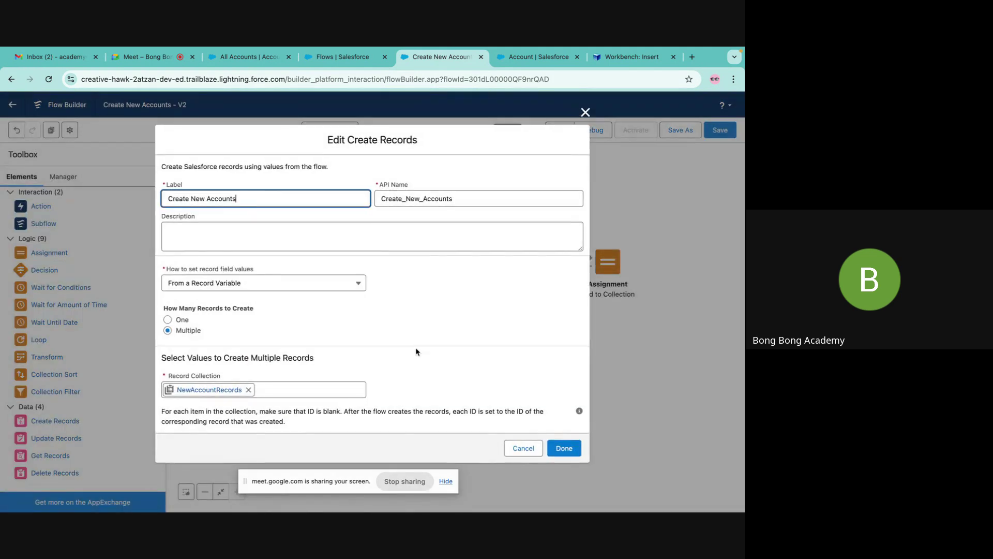
click(585, 113)
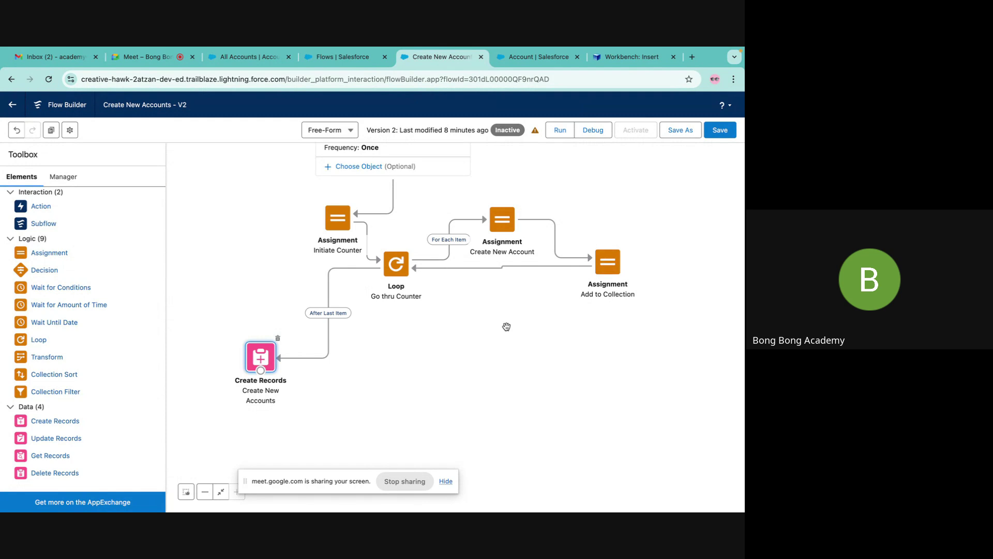
Add a loop labelled Go thru Accounts over the NewAccountRecords collection and connect the Create New Accounts element to it.
drag(36, 339, 380, 352)
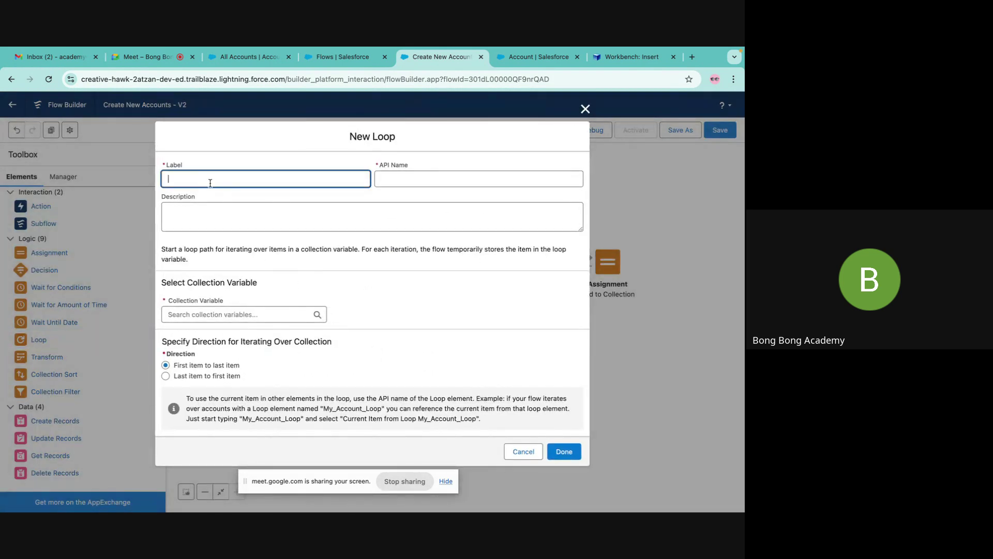
text(Go thru Accounts)
click(406, 177)
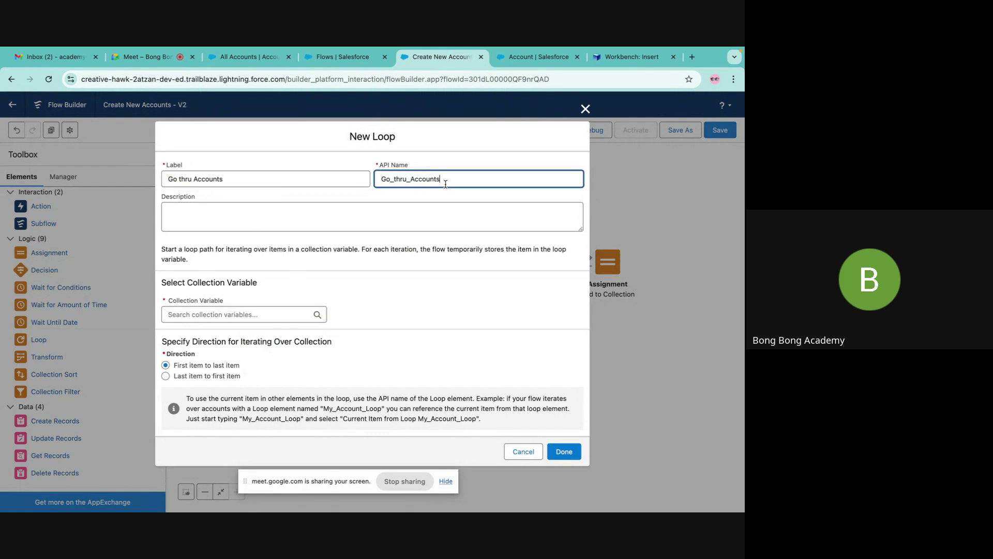
click(209, 314)
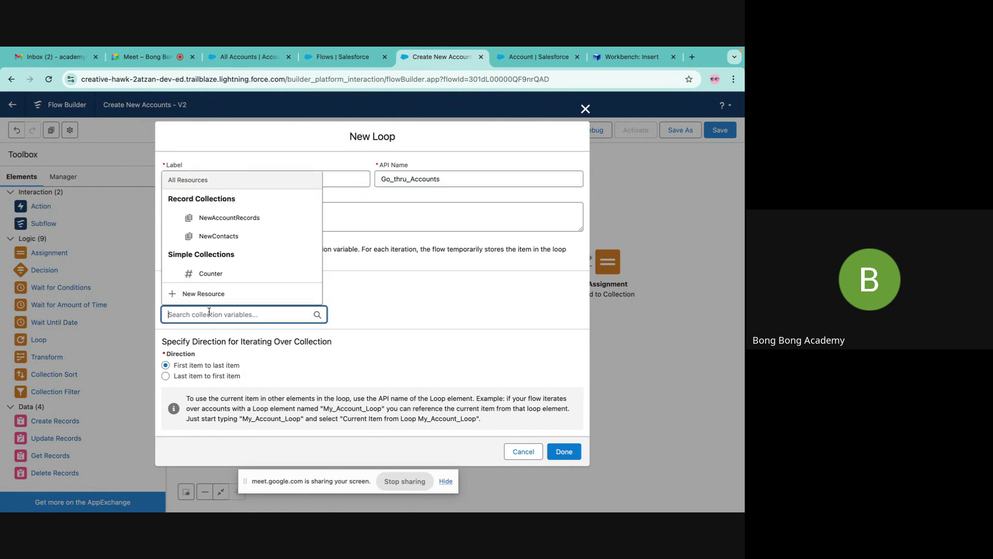
click(250, 219)
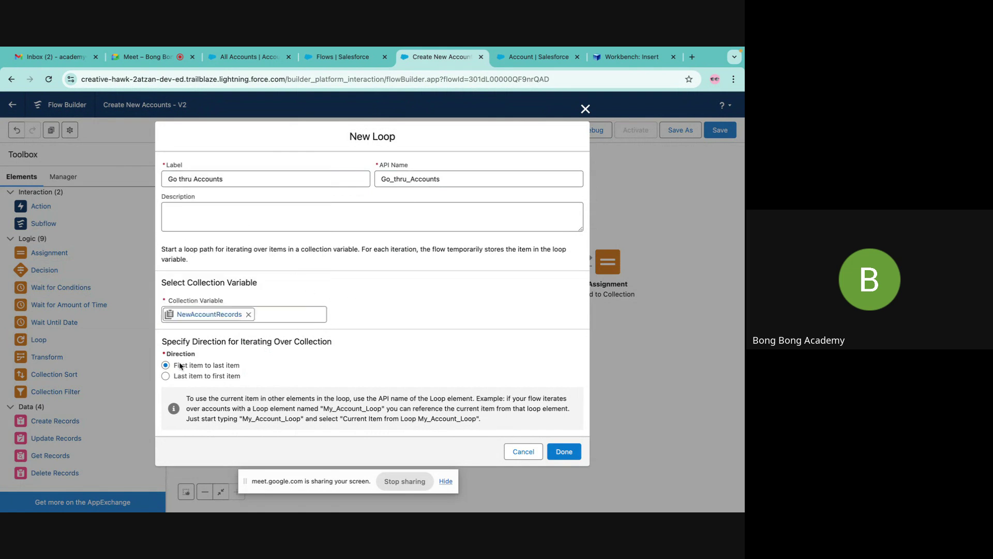
click(563, 452)
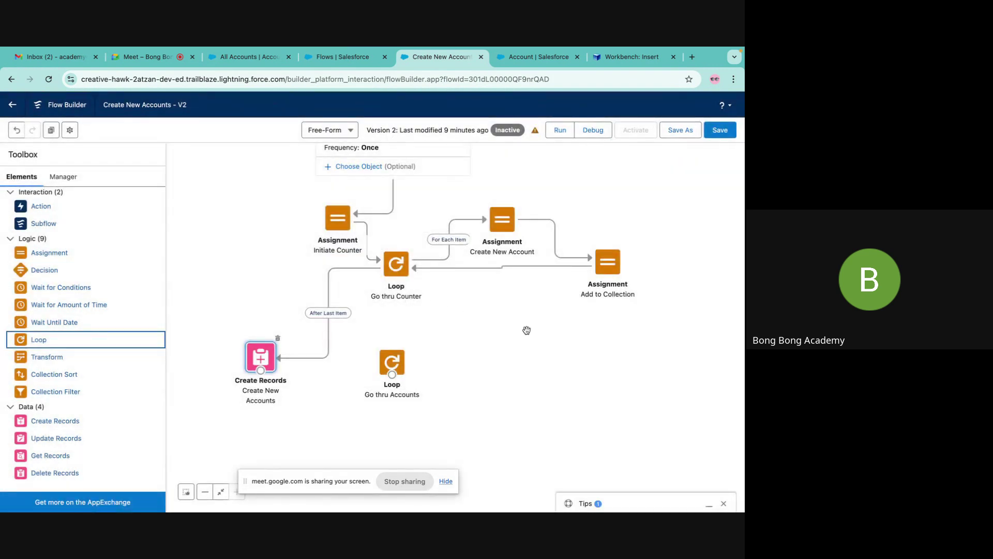
drag(261, 372, 393, 364)
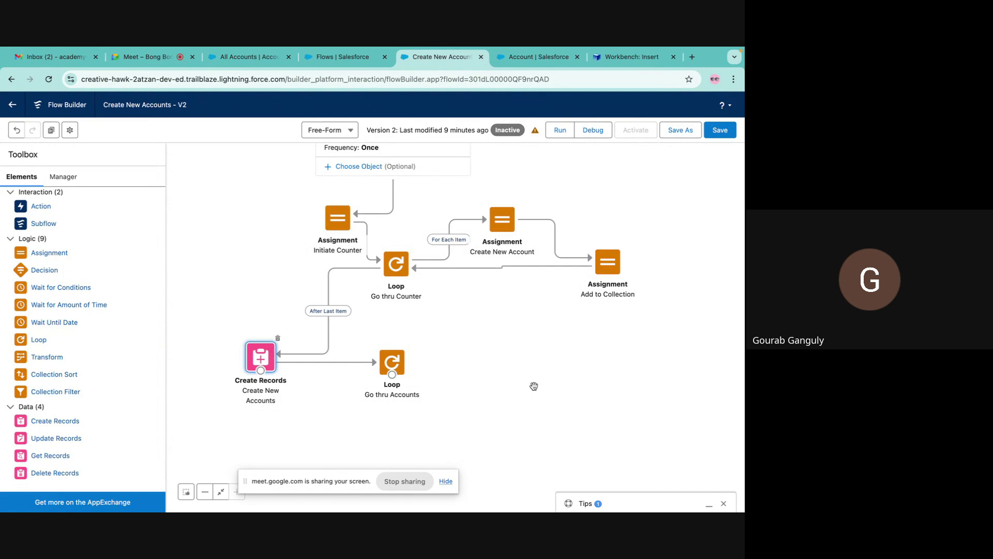
Clear and reselect NewAccountRecords as the collection variable of the Go thru Accounts loop.
double_click(392, 362)
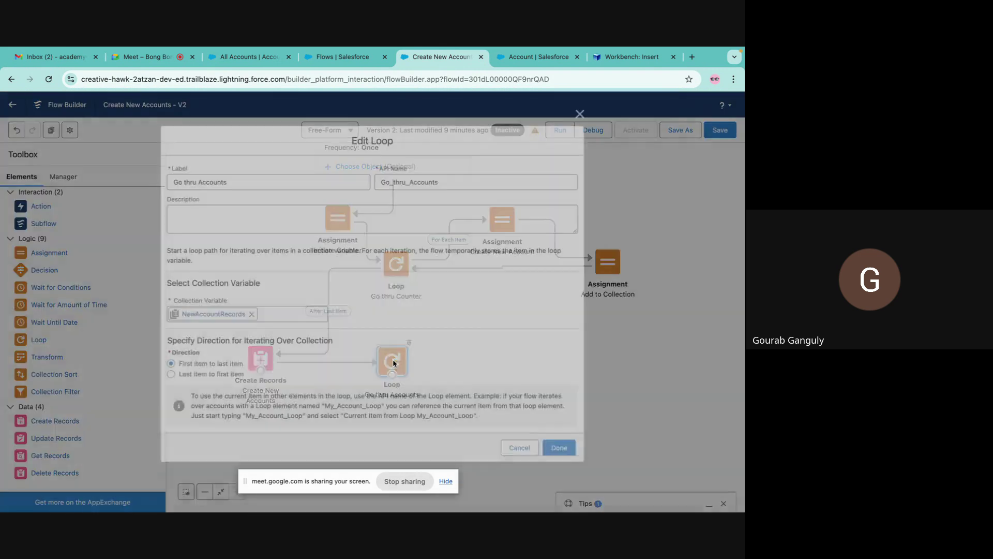
click(248, 314)
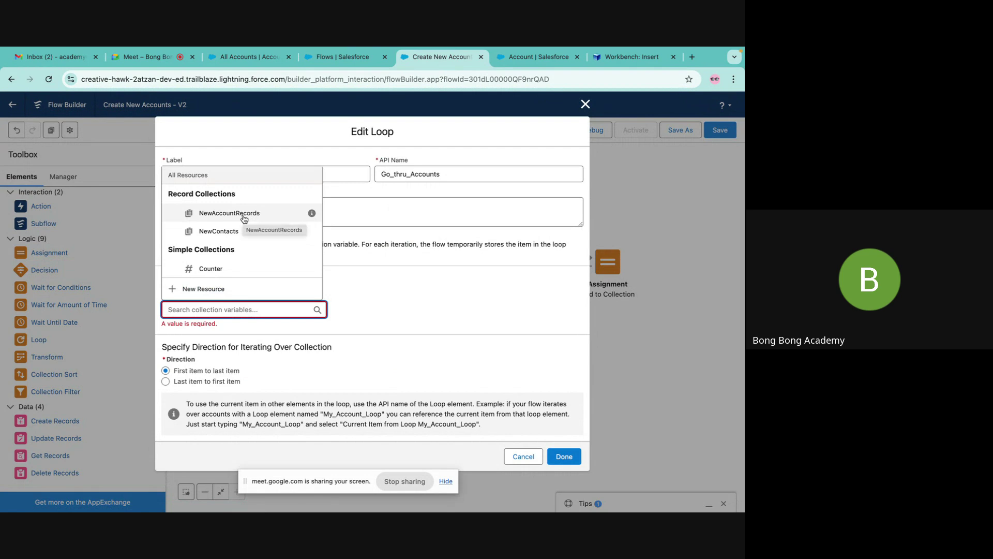
click(363, 278)
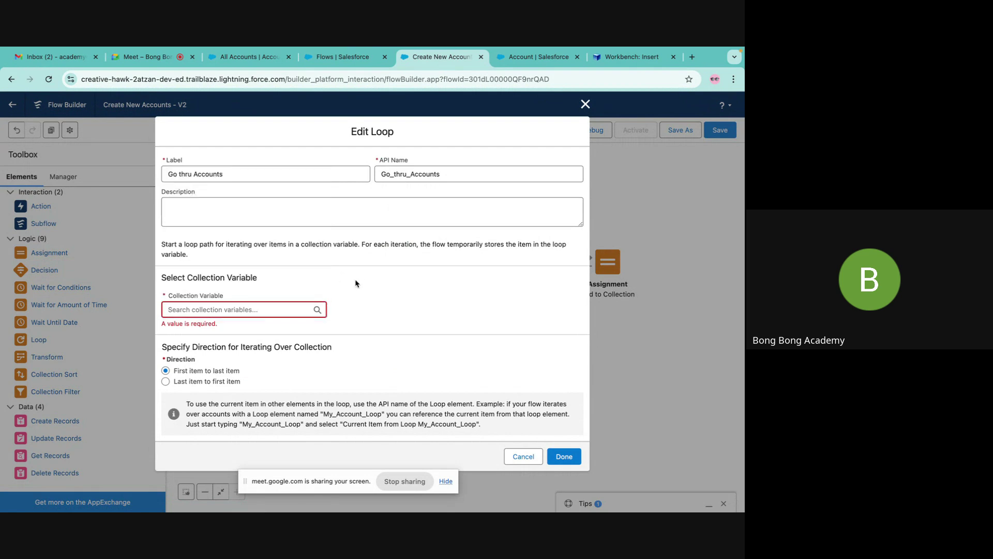
click(228, 307)
click(244, 216)
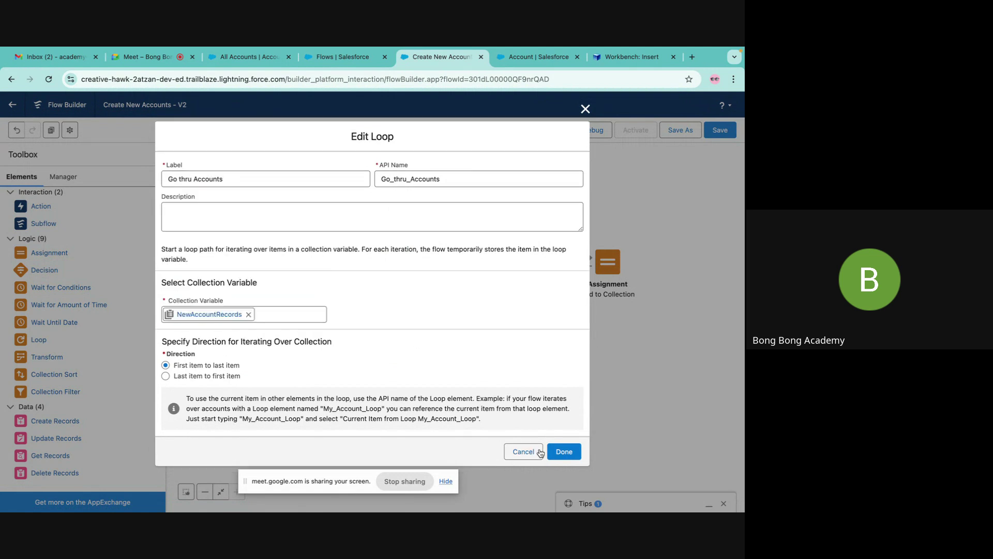
click(563, 451)
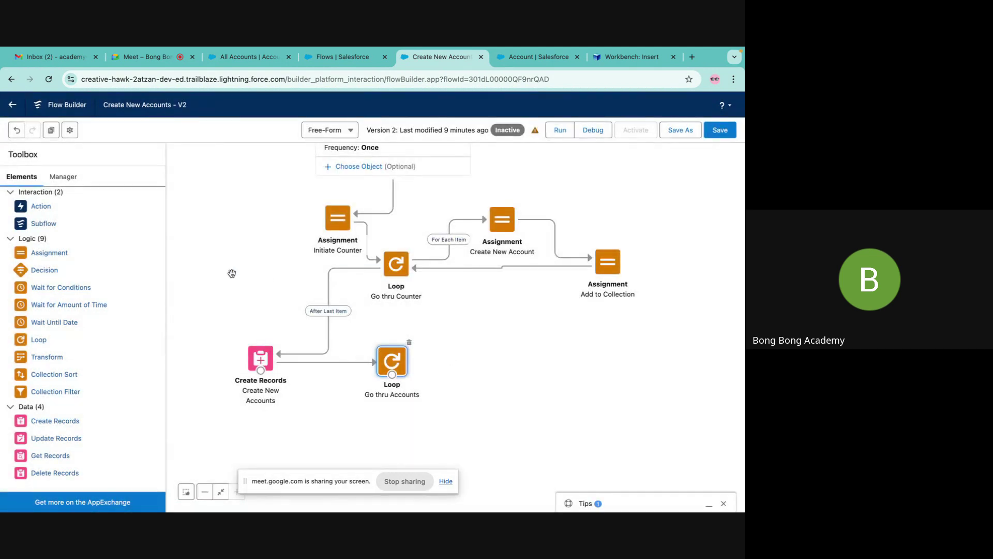
Add an Assignment element beside the Go thru Accounts loop, labelled Create Contact with API name Create_Contact.
drag(32, 254, 510, 358)
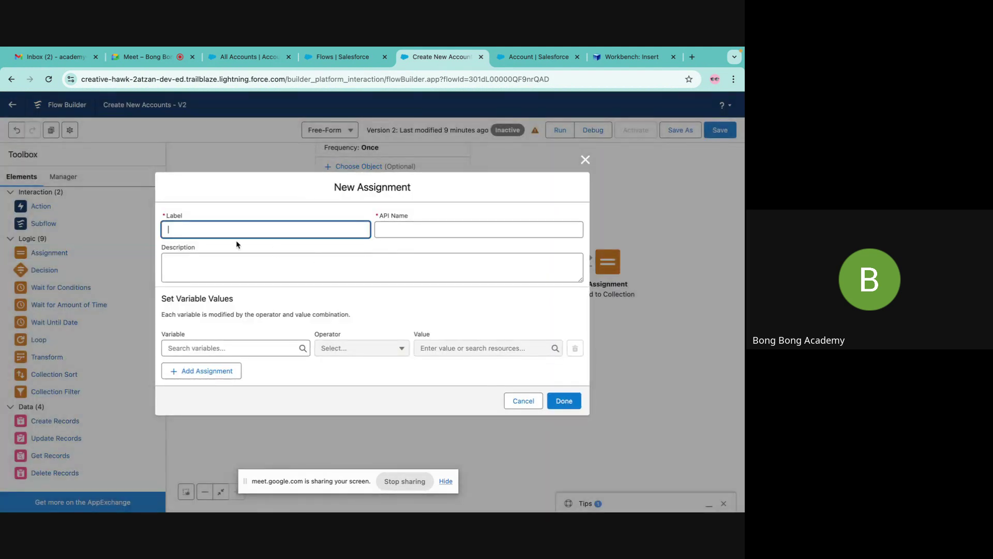
text(Create Contact)
click(447, 230)
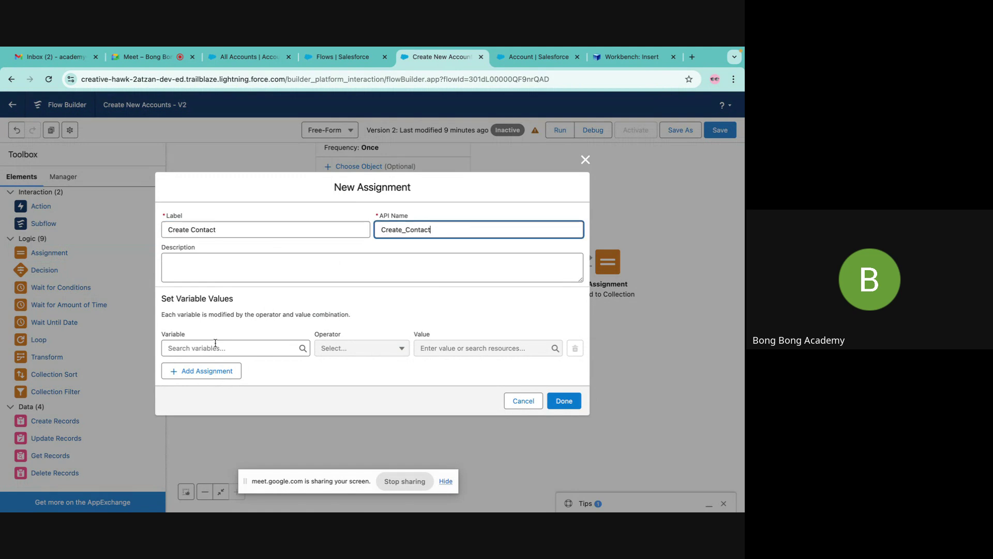
Assign the value Auto to the First Name field of NewContact in the Create Contact assignment.
click(207, 349)
scroll(204, 456, down, 2)
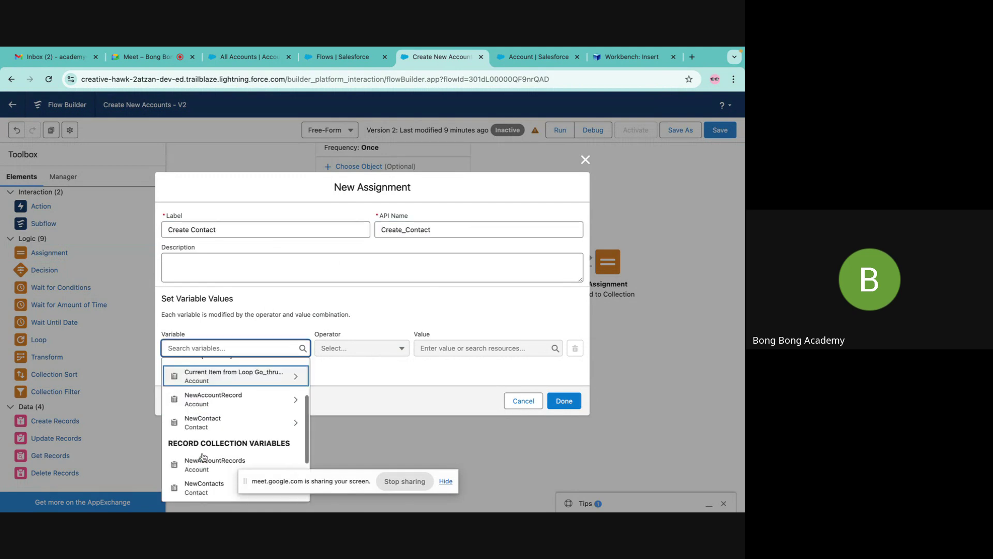
click(206, 415)
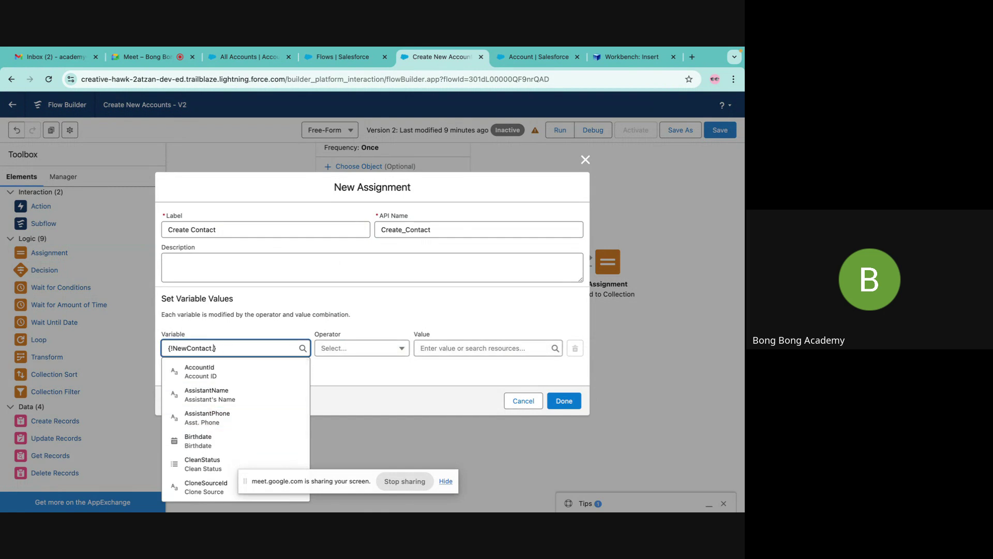
text(Fir)
click(223, 368)
click(463, 348)
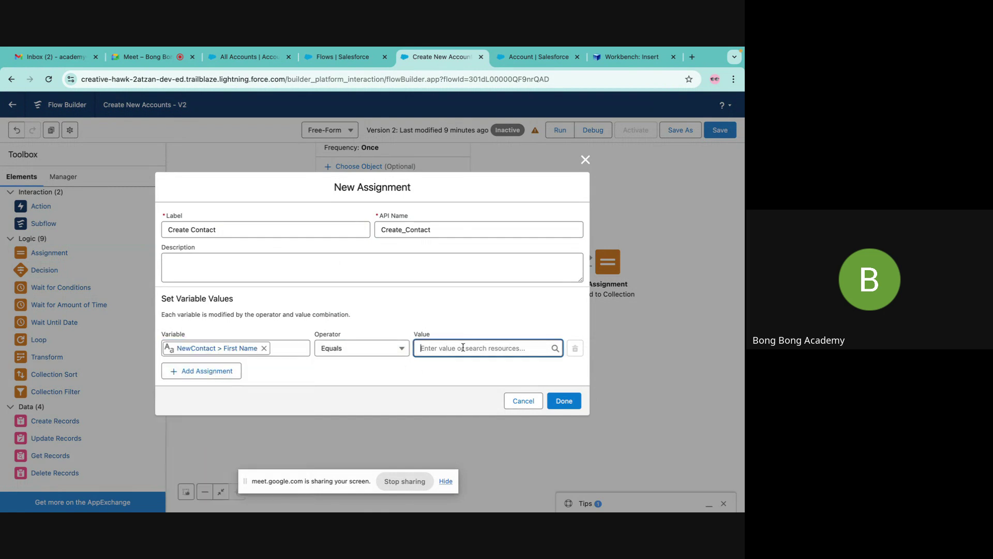
text(Autop)
Add a second assignment row that targets the Last Name field of the NewContact variable.
click(217, 371)
click(219, 365)
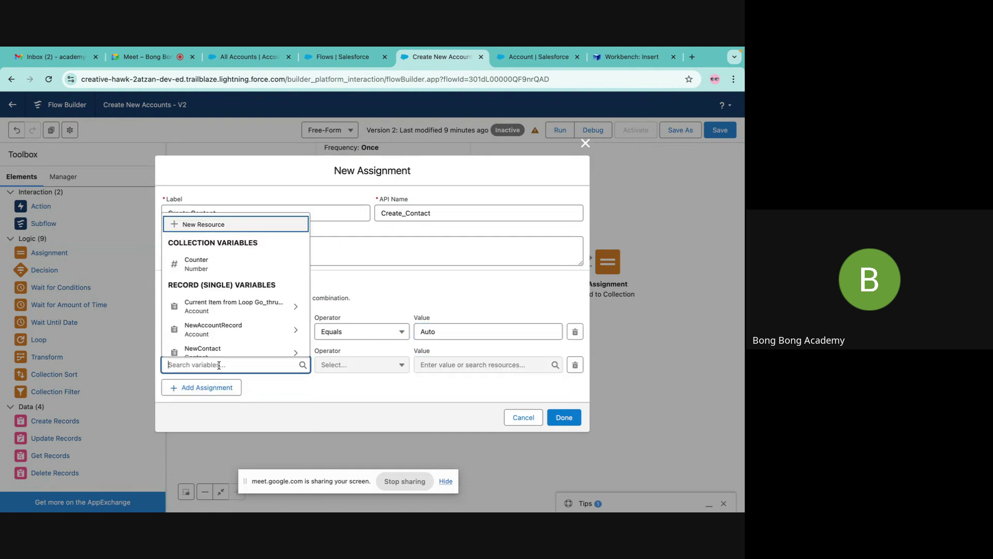
text(Ndew)
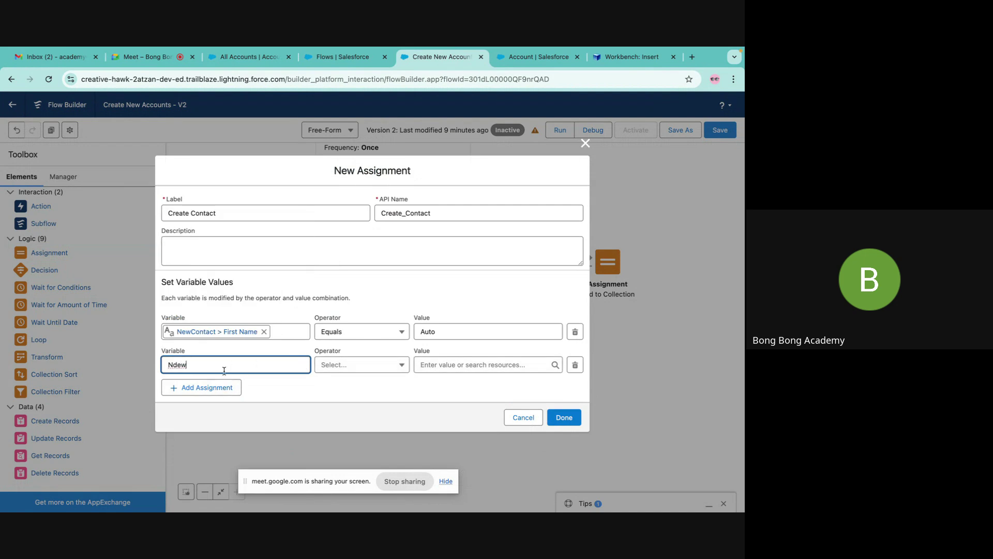
key(BackSpace)
key(BackSpace)
key(BackSpace)
text(ew)
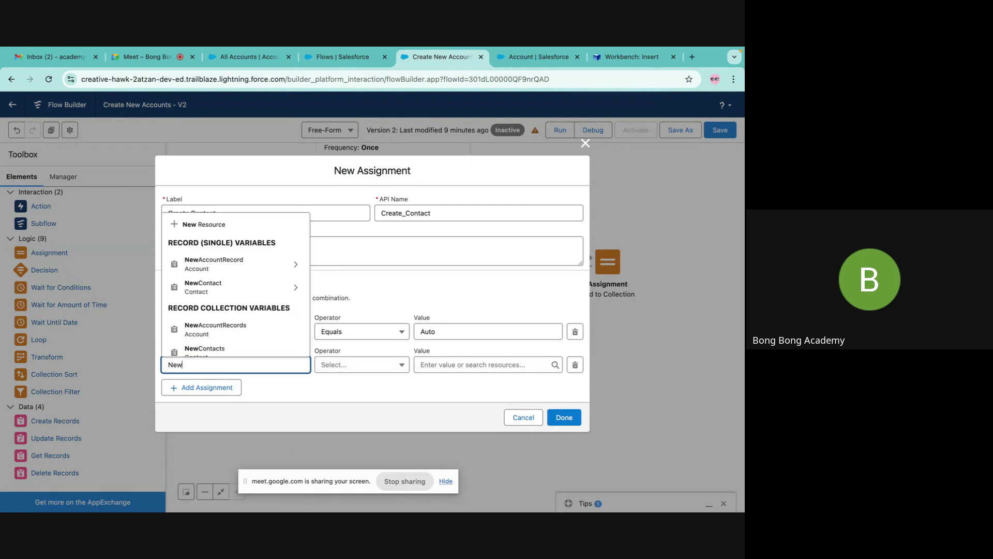
scroll(258, 342, down, 1)
click(258, 341)
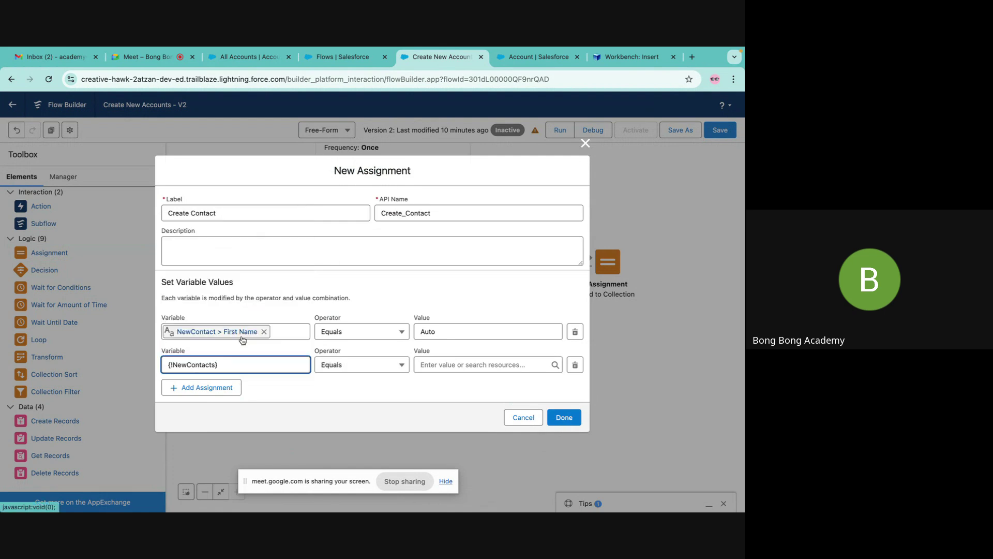
text(L)
key(BackSpace)
text(.)
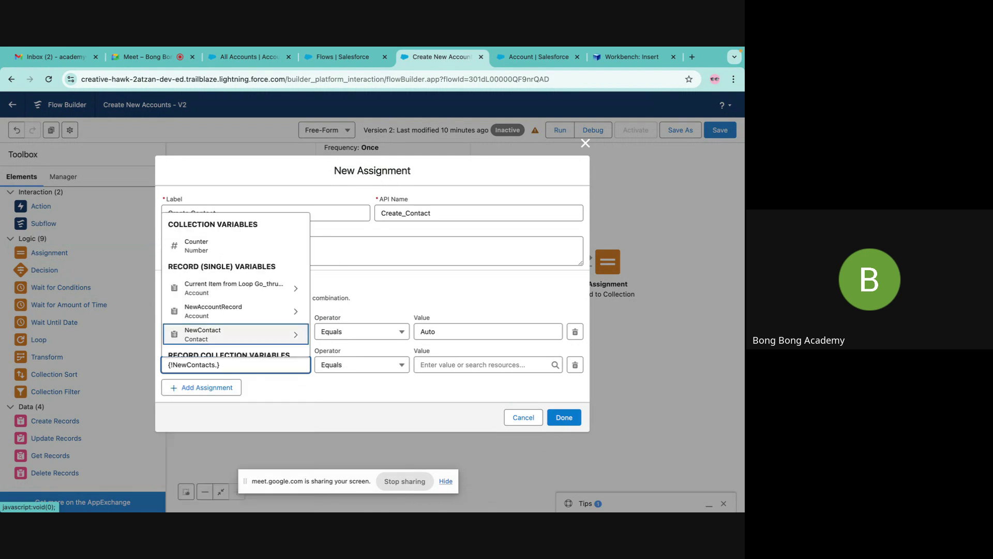
key(BackSpace)
key(BackSpace)
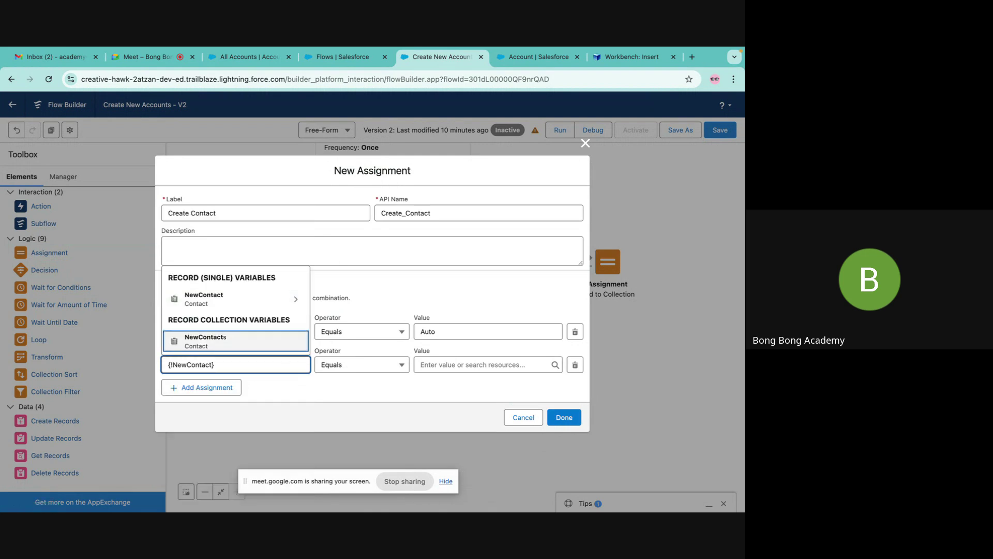
text(.)
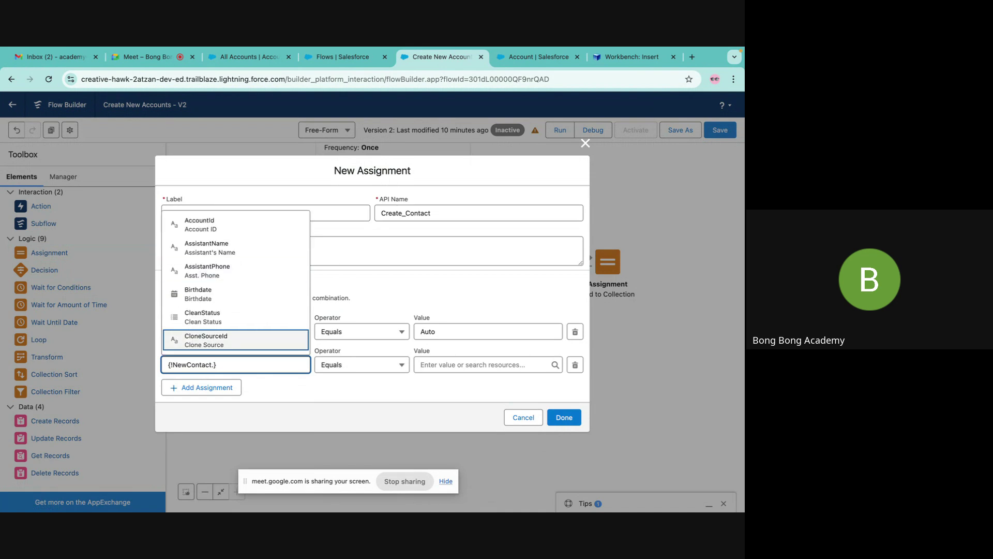
text(Last)
click(232, 344)
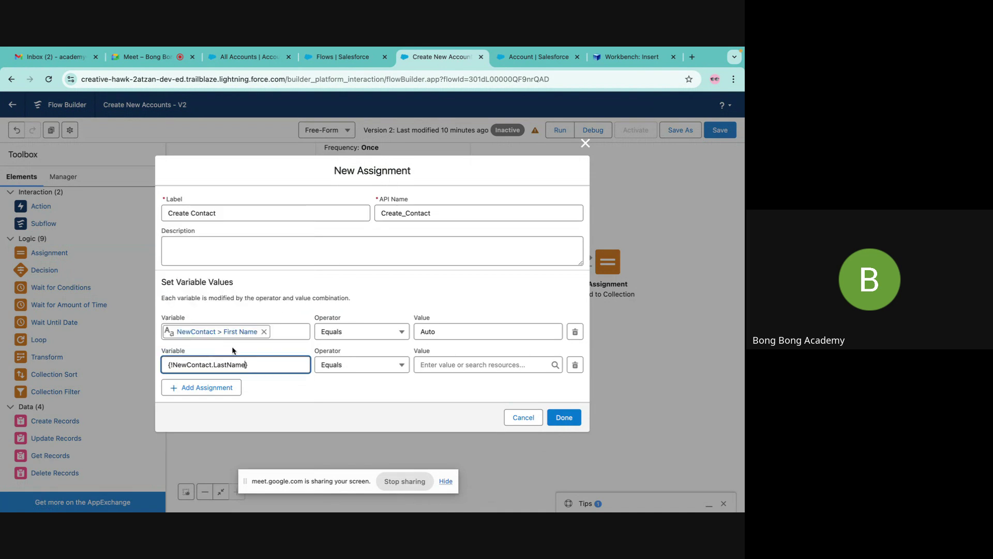
Set the Last Name value of NewContact to the Name field of the current item from the Go_thru_Accounts loop.
click(447, 365)
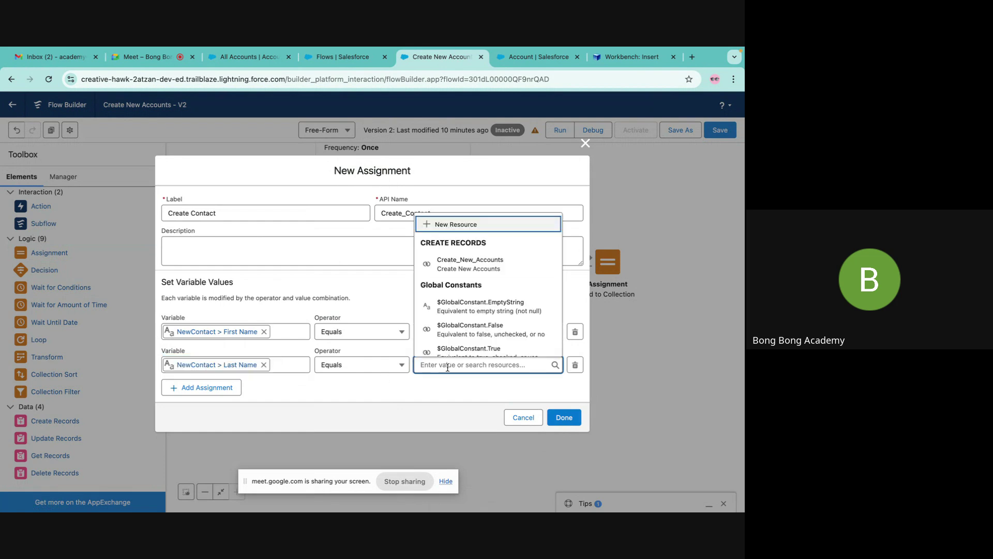
click(417, 397)
click(441, 365)
scroll(483, 324, down, 2)
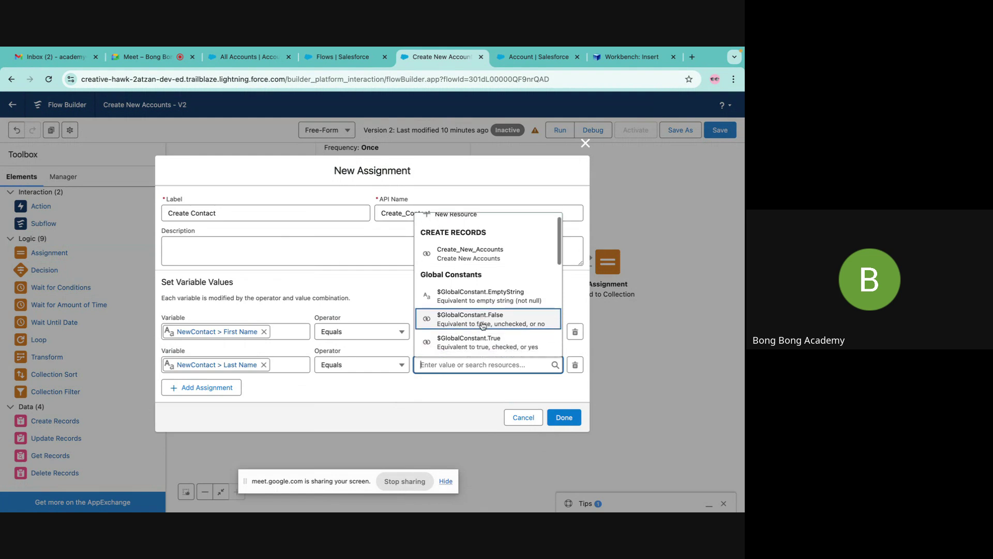
scroll(483, 316, down, 2)
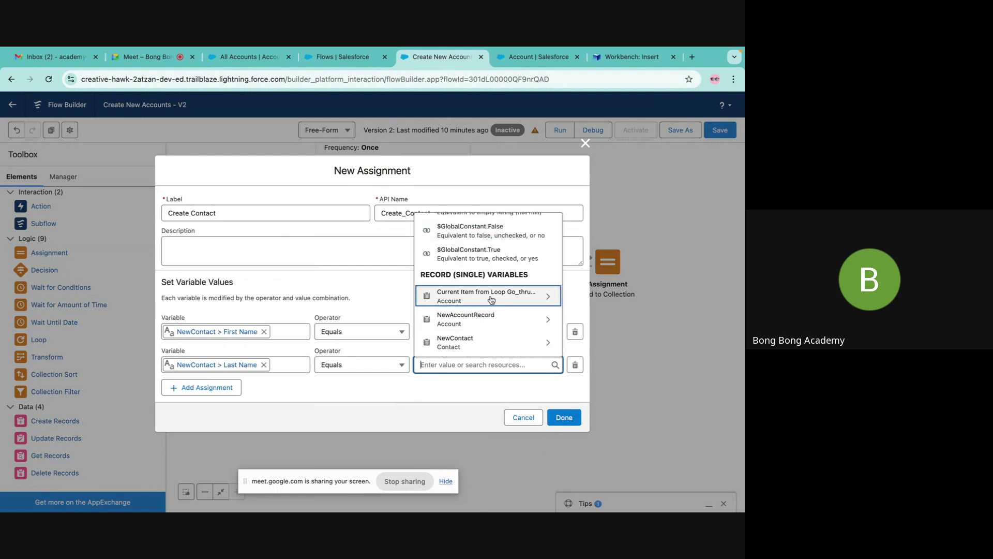
click(485, 302)
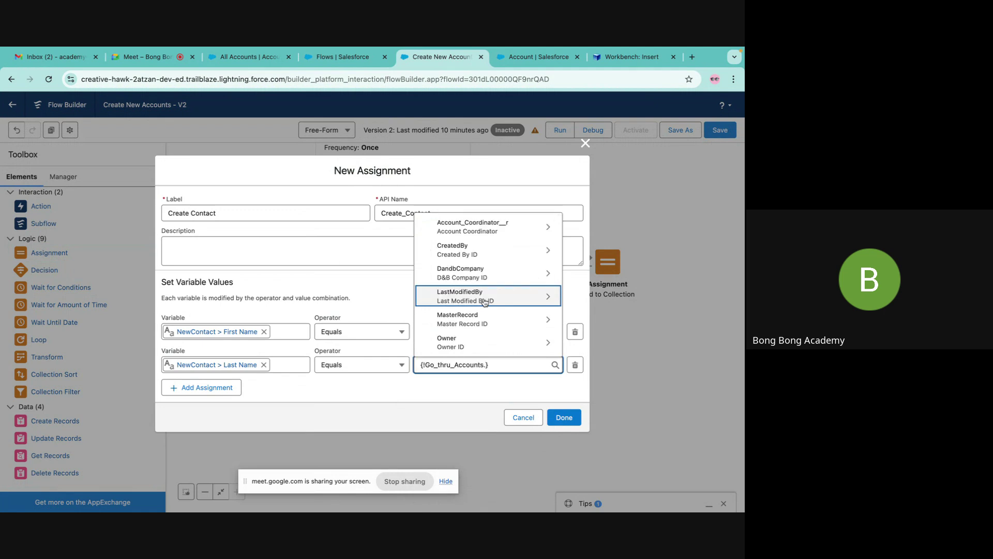
text(Na)
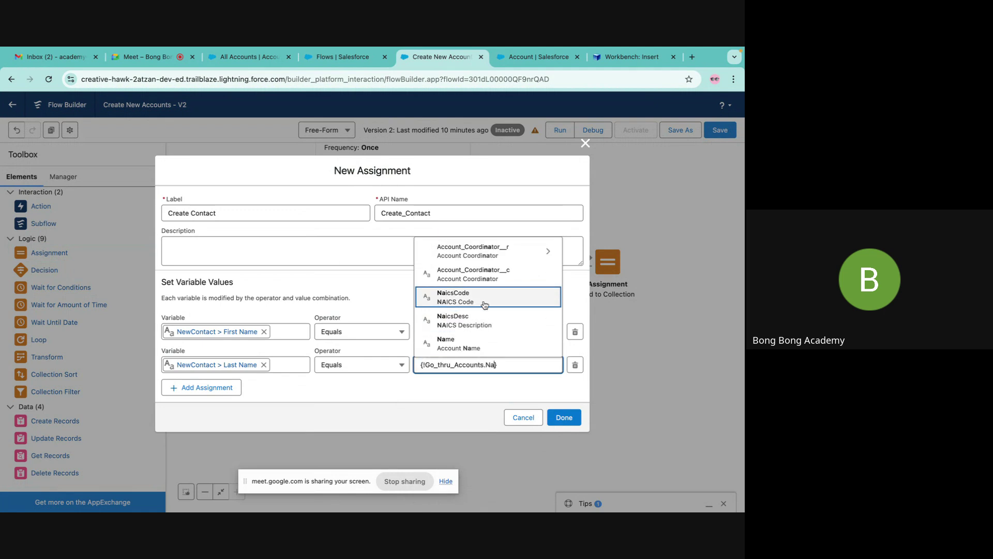
click(466, 344)
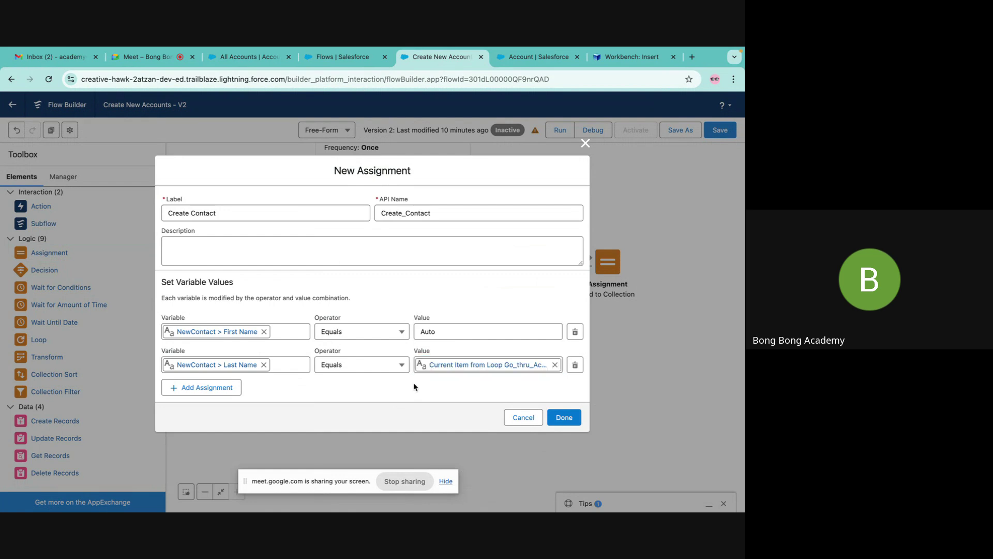
Add a third assignment row that targets the Account ID field of the NewContact variable.
click(217, 388)
click(207, 381)
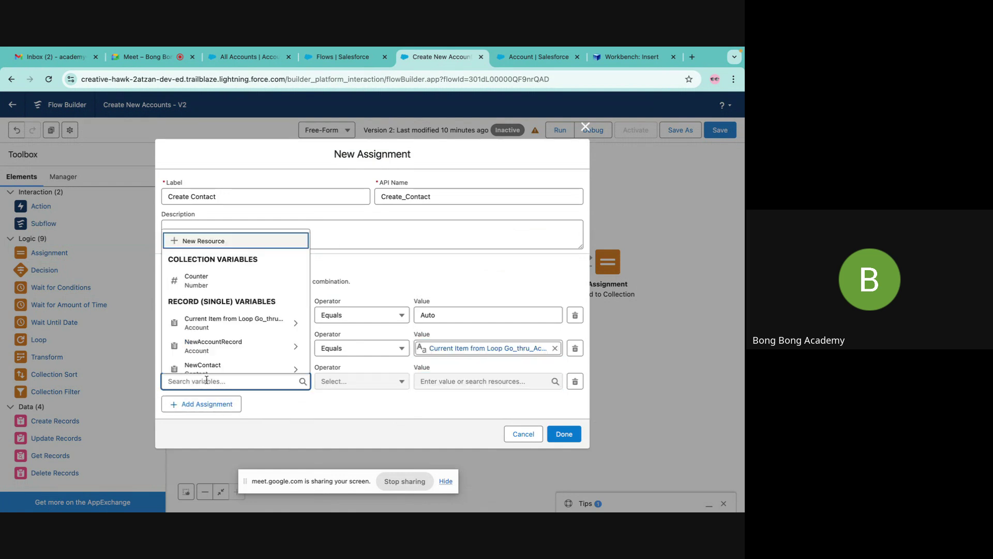
text(a)
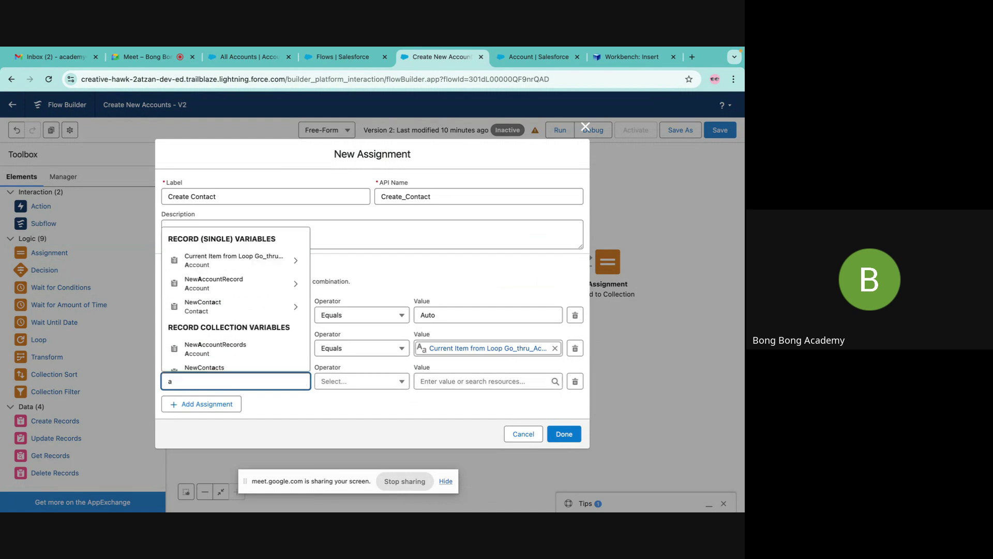
key(BackSpace)
text(new)
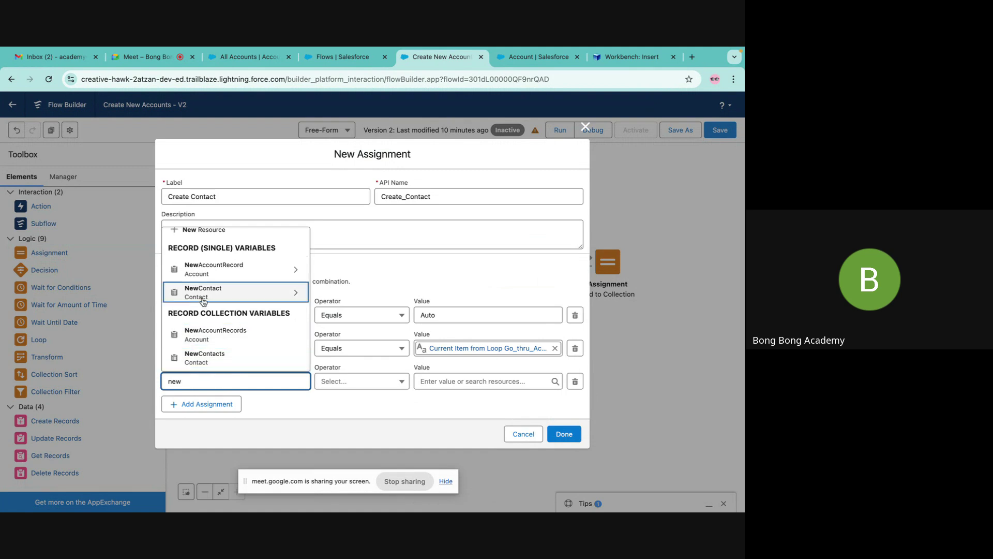
click(259, 292)
text(acc)
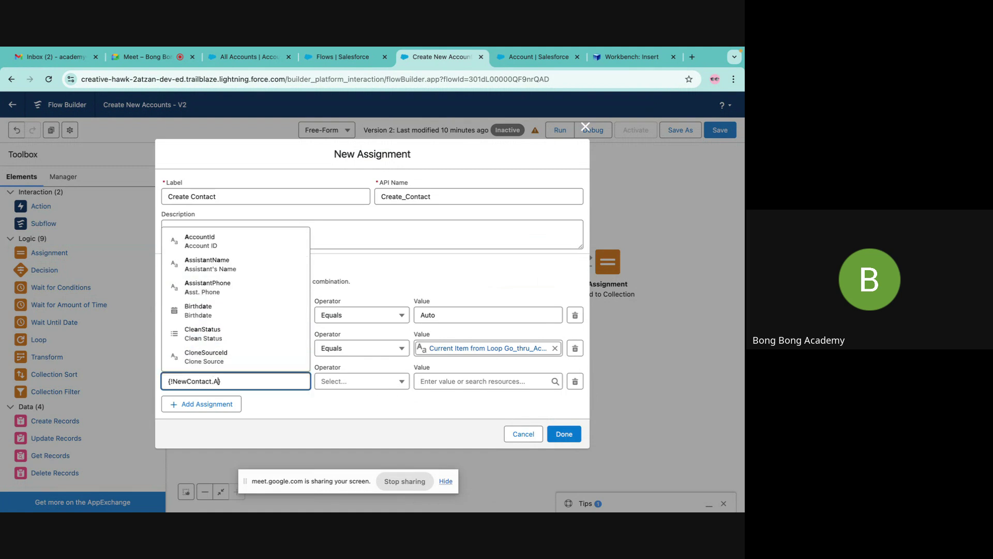
click(285, 314)
Try to use the Id of the current Go_thru_Counter loop item as the Account ID value, and erase the Id suffix.
click(455, 381)
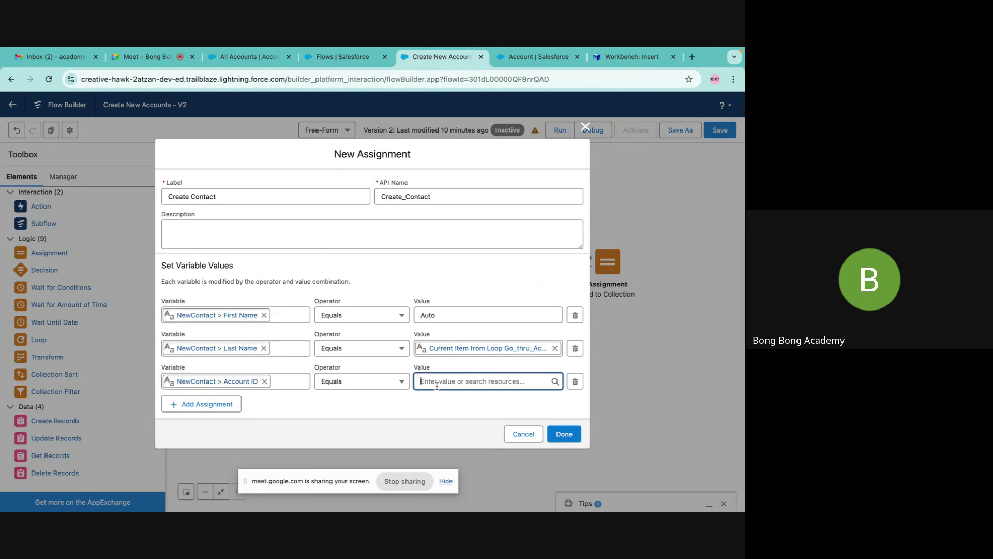
scroll(459, 310, down, 5)
scroll(459, 301, up, 3)
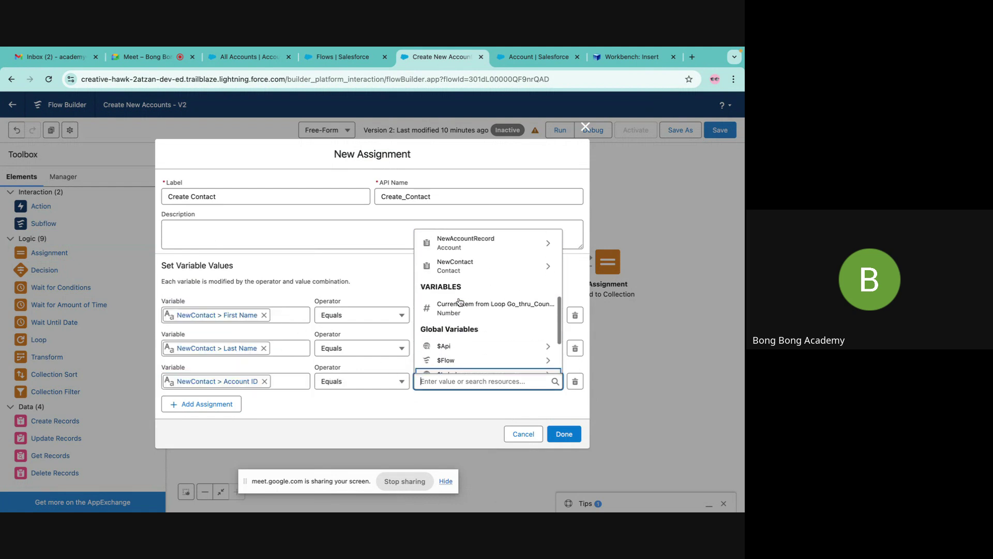
click(455, 305)
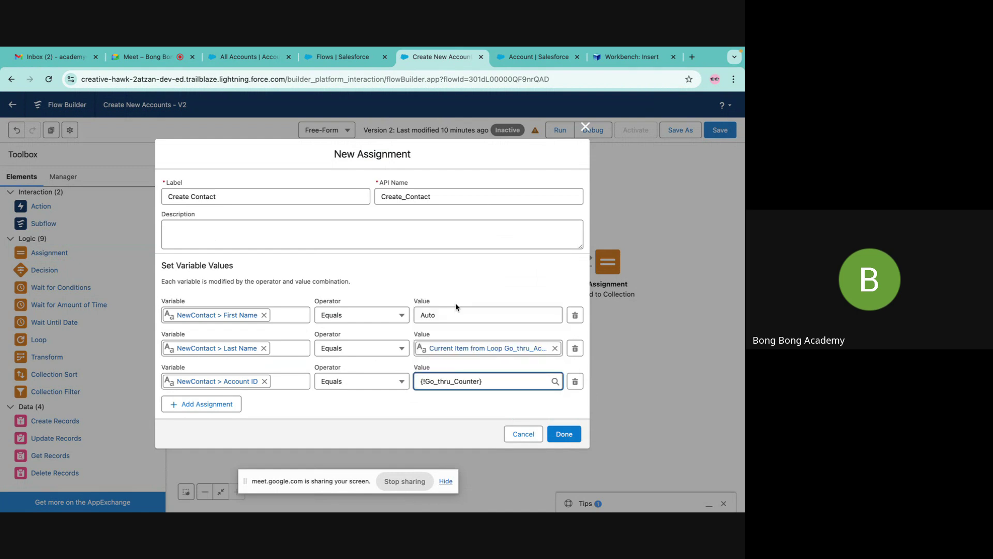
click(483, 381)
text(.I)
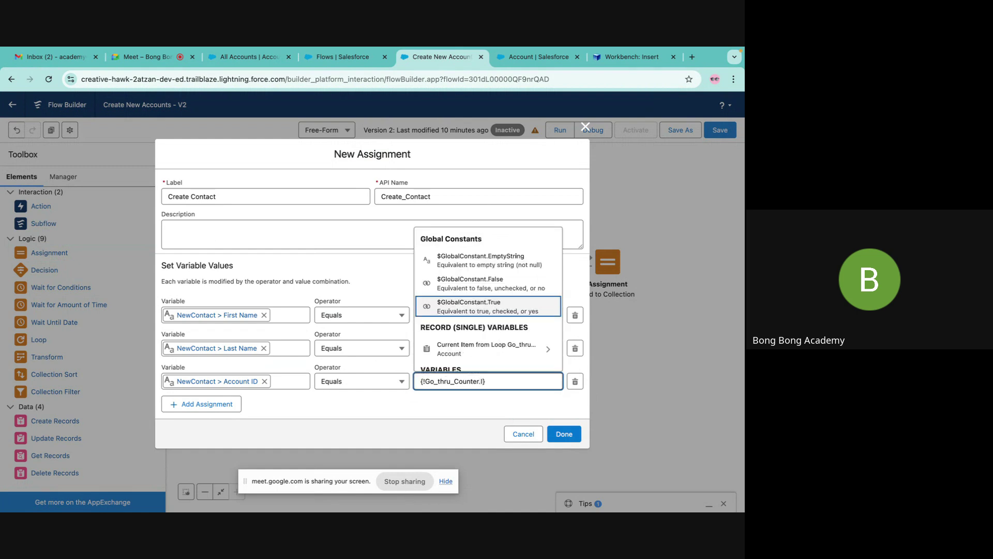
text(d)
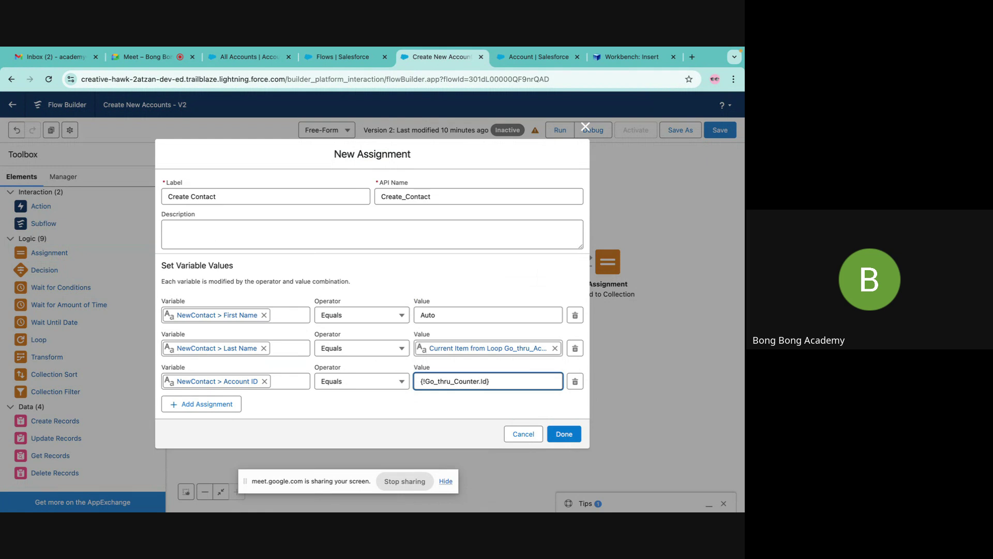
key(BackSpace)
key(BackSpace)
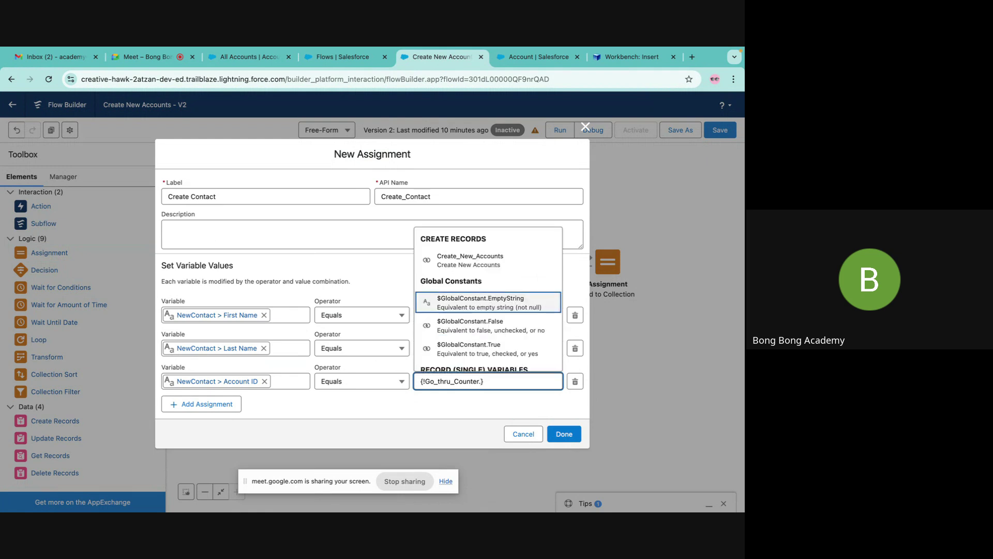
Reselect the current item from the Go_thru_Counter loop and try {!Go_thru_Counter.Id} as the Account ID value again.
scroll(474, 310, down, 2)
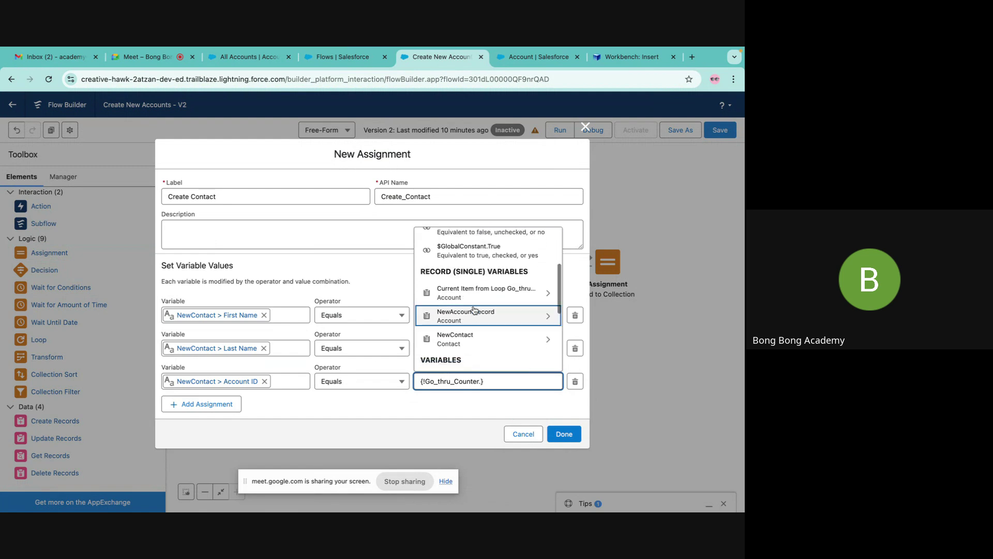
scroll(474, 310, down, 3)
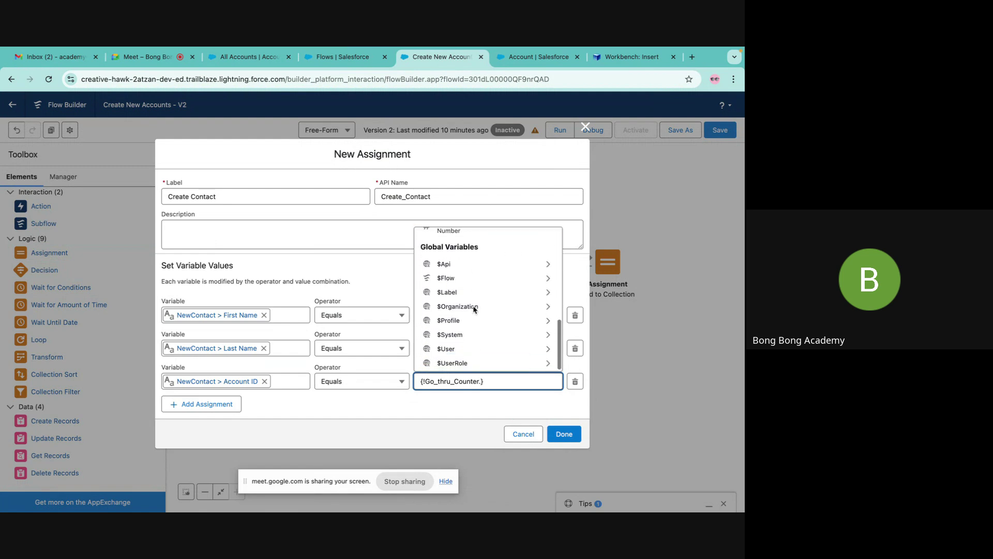
scroll(475, 309, up, 1)
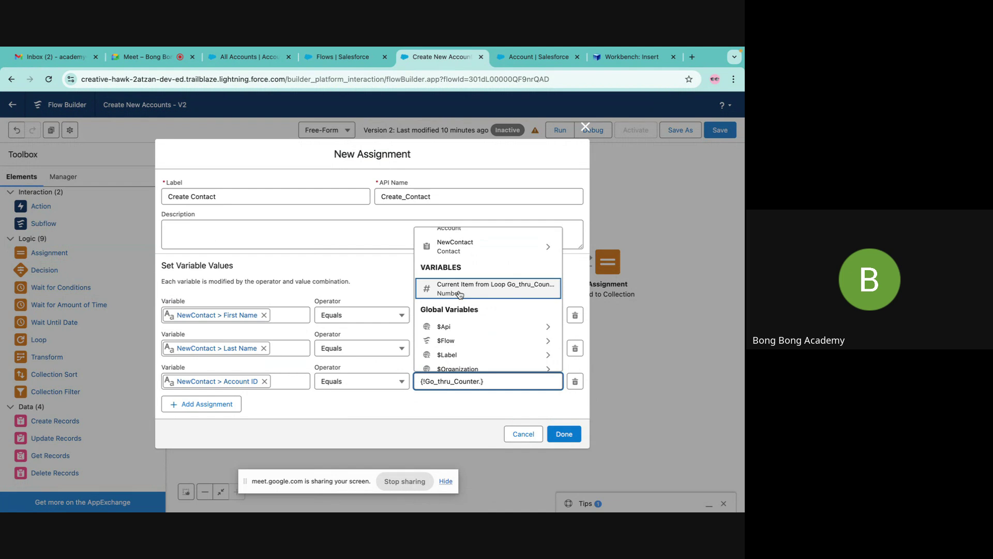
click(460, 290)
click(482, 381)
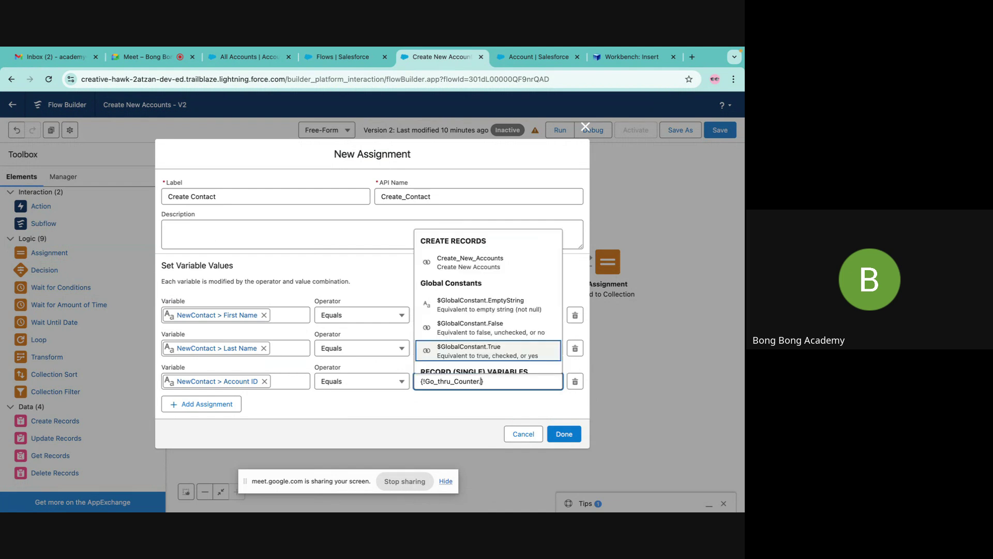
scroll(485, 320, down, 3)
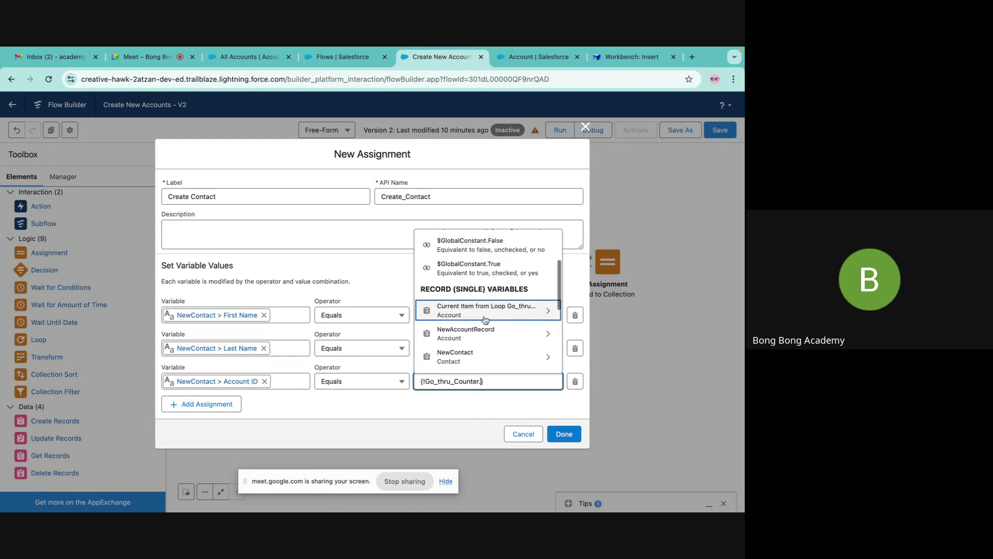
scroll(485, 320, down, 5)
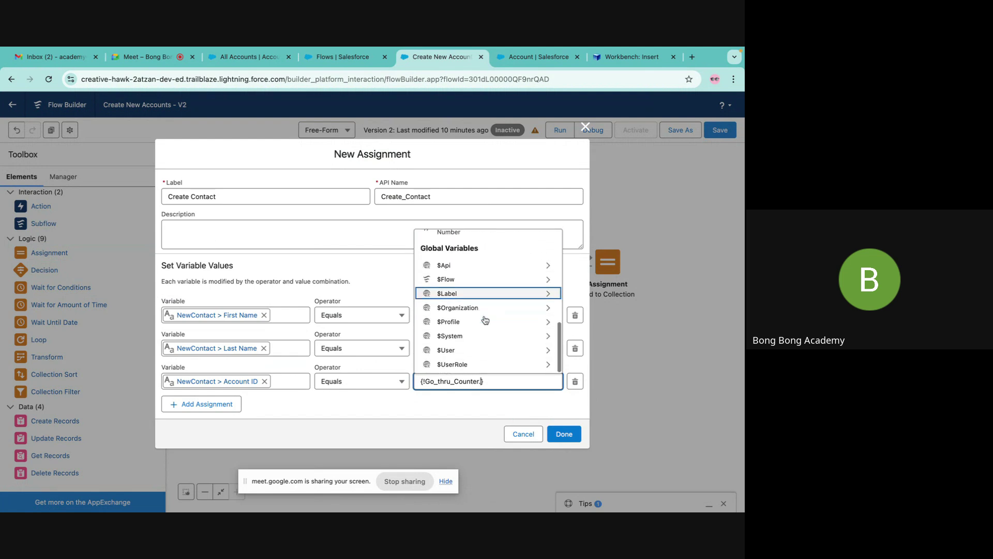
text(.I)
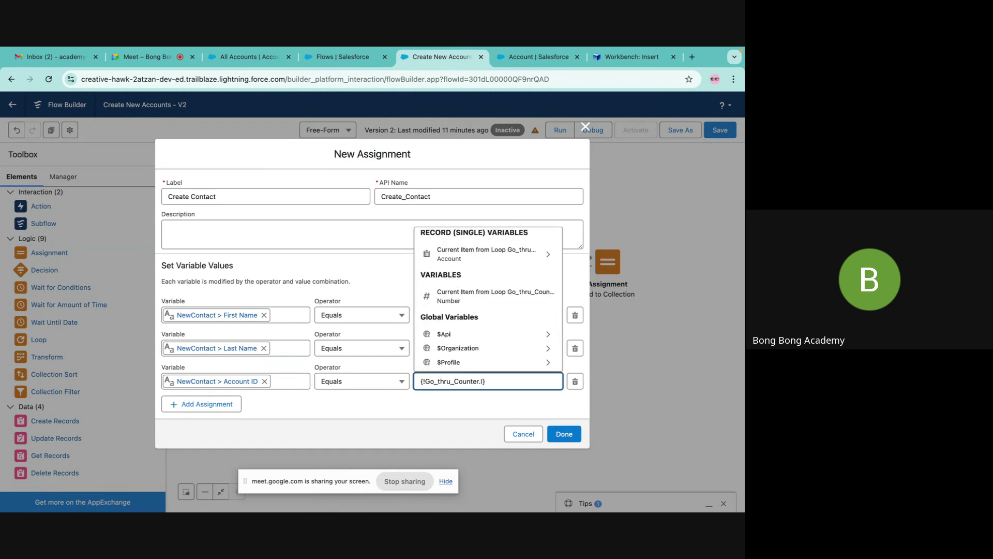
text(d)
click(478, 412)
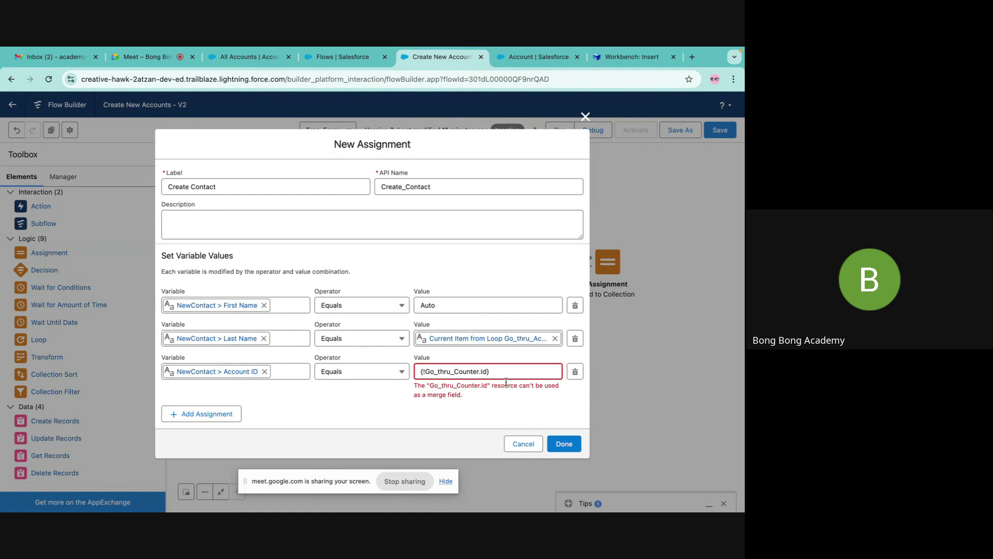
Replace the Account ID value with the Id field of the current Go_thru_Accounts loop item and finish the Create Contact assignment.
drag(502, 371, 364, 374)
key(BackSpace)
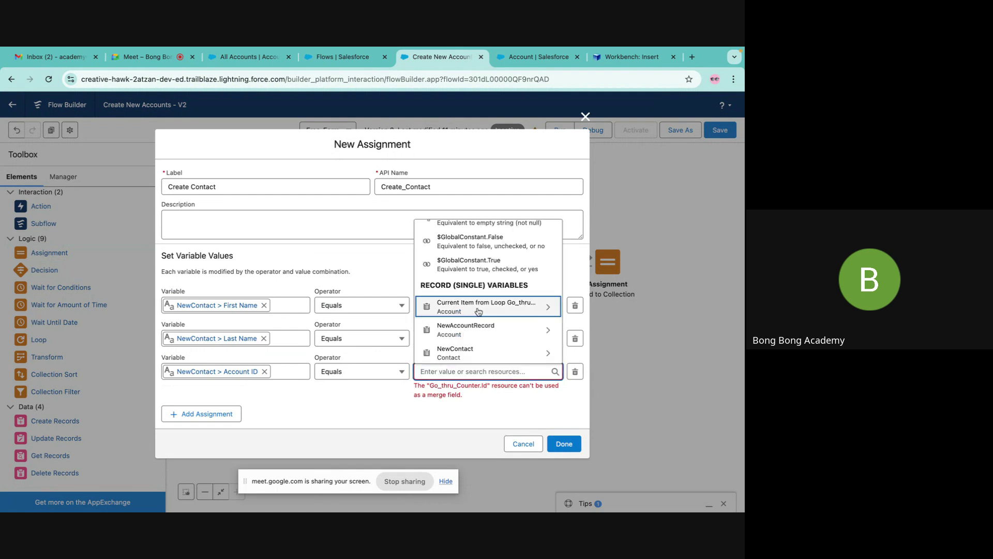
scroll(500, 310, up, 3)
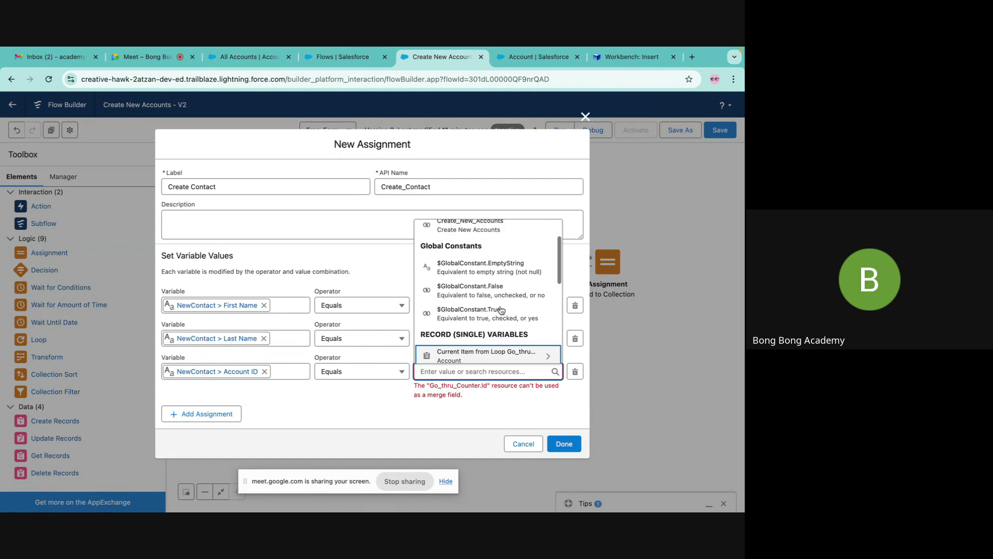
scroll(501, 309, down, 5)
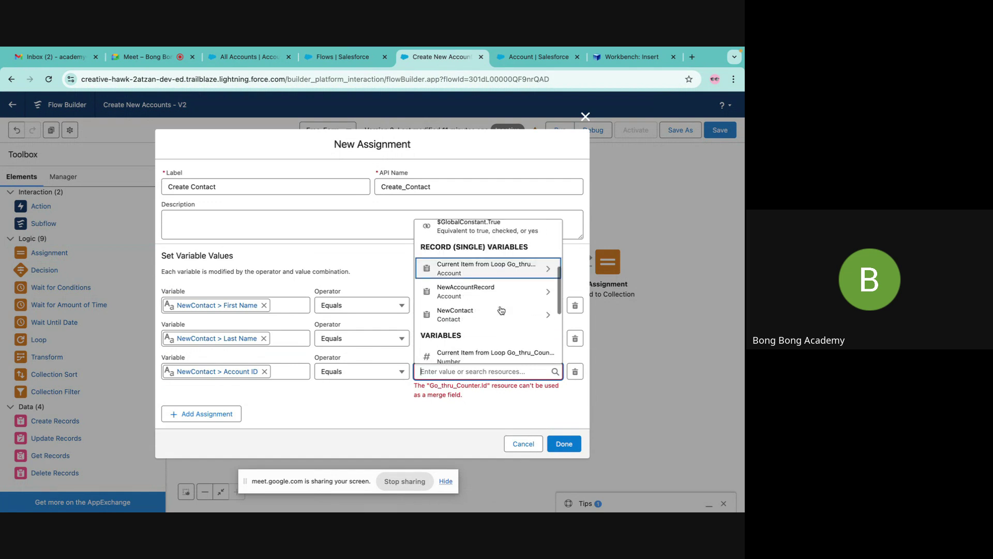
click(496, 275)
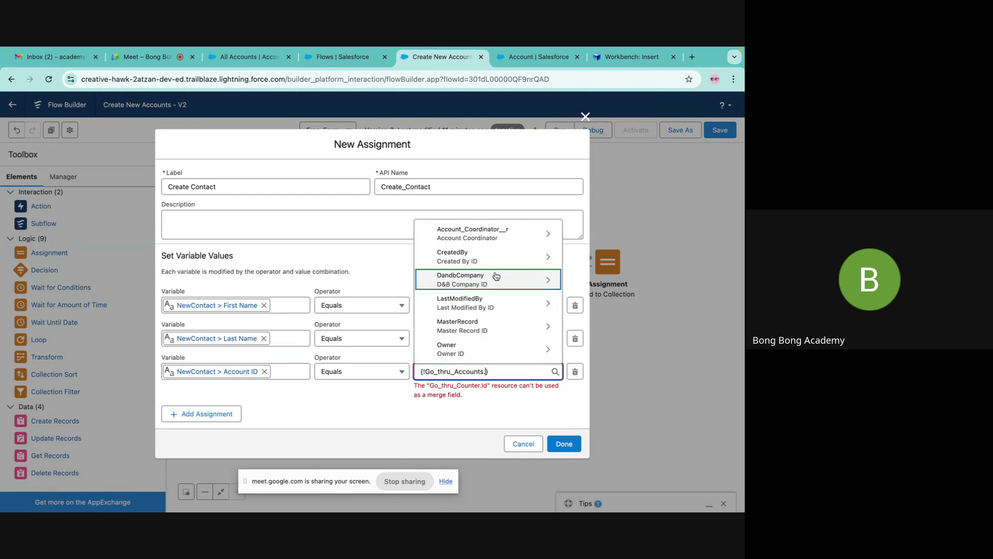
scroll(496, 275, down, 5)
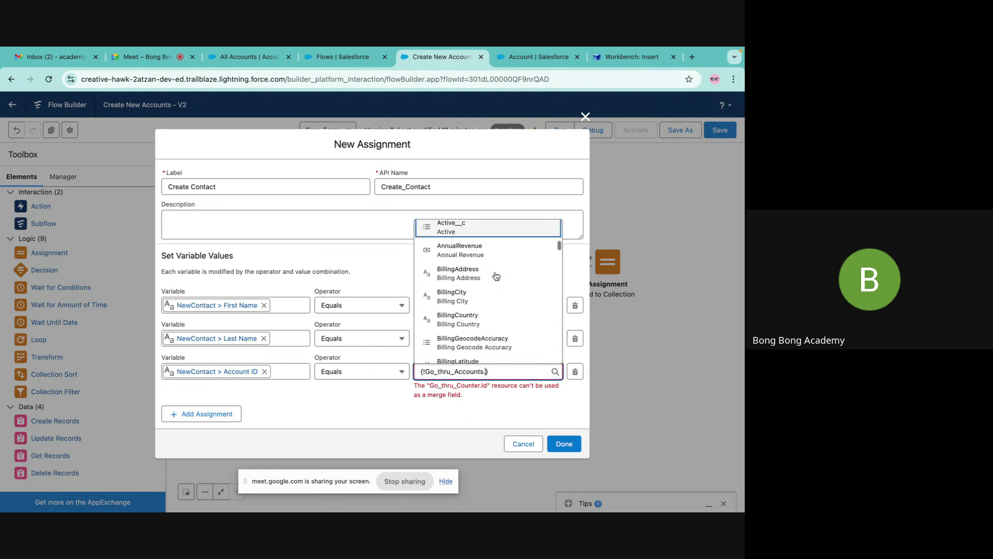
scroll(496, 275, down, 6)
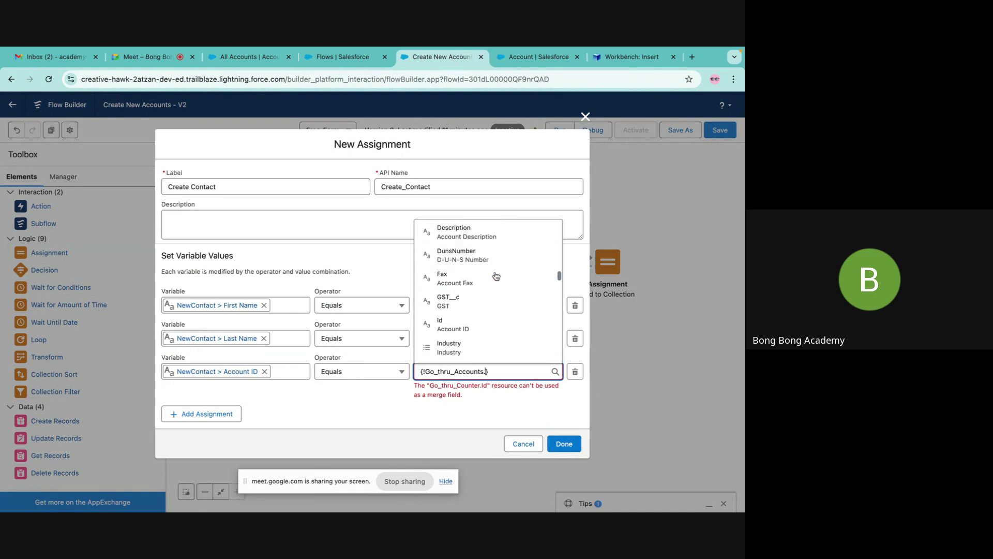
click(466, 328)
click(500, 408)
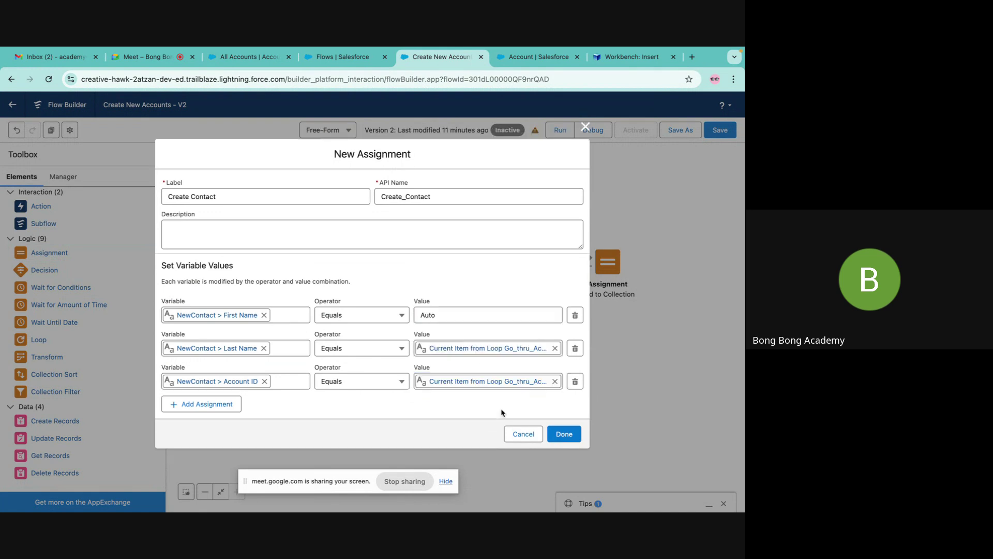
click(563, 433)
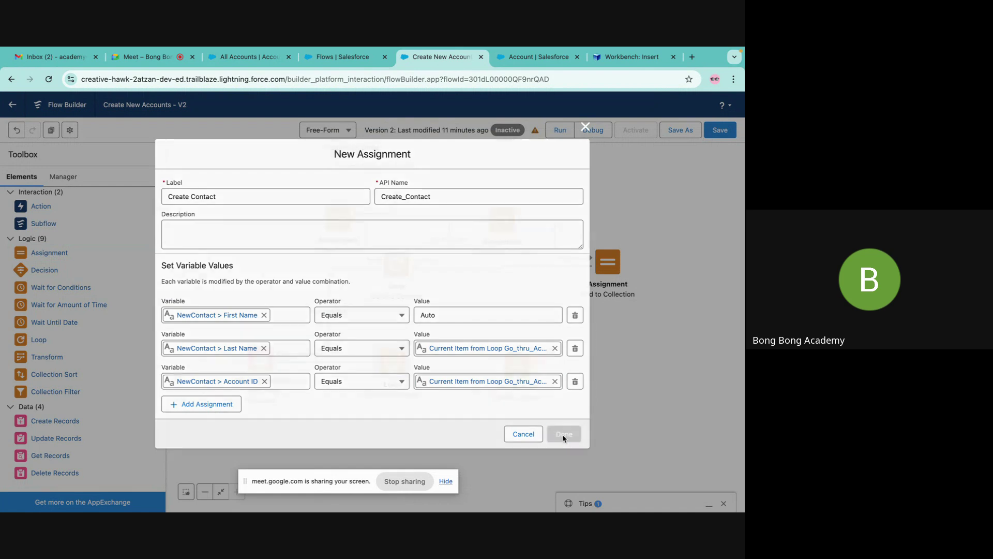
Connect the Go thru Accounts loop to the Create Contact assignment as its For Each Item path.
drag(516, 365, 510, 360)
drag(392, 374, 510, 361)
click(498, 342)
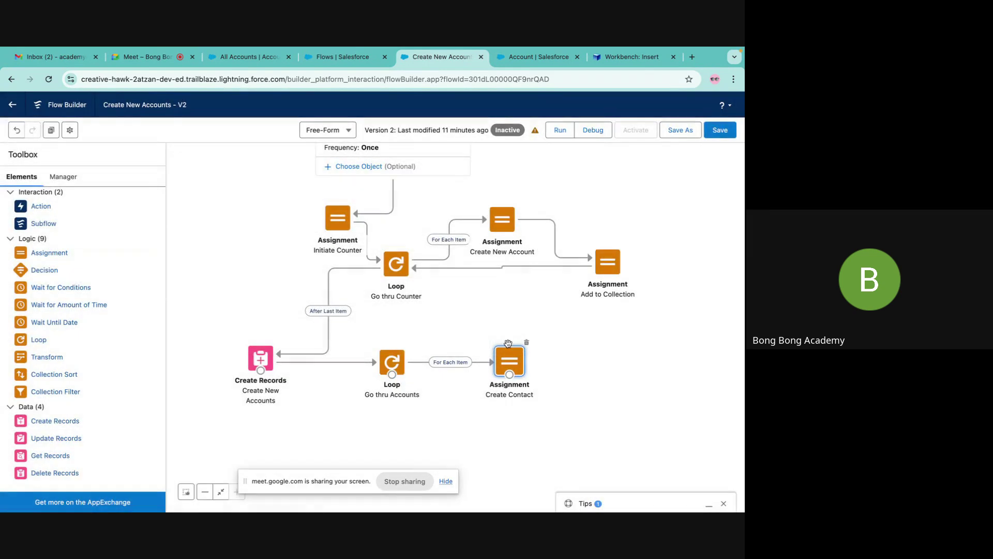
Add an assignment beside Create Contact, labelled Add to Contact Collection with the API name Add_to_Contact_Collection.
drag(50, 253, 603, 350)
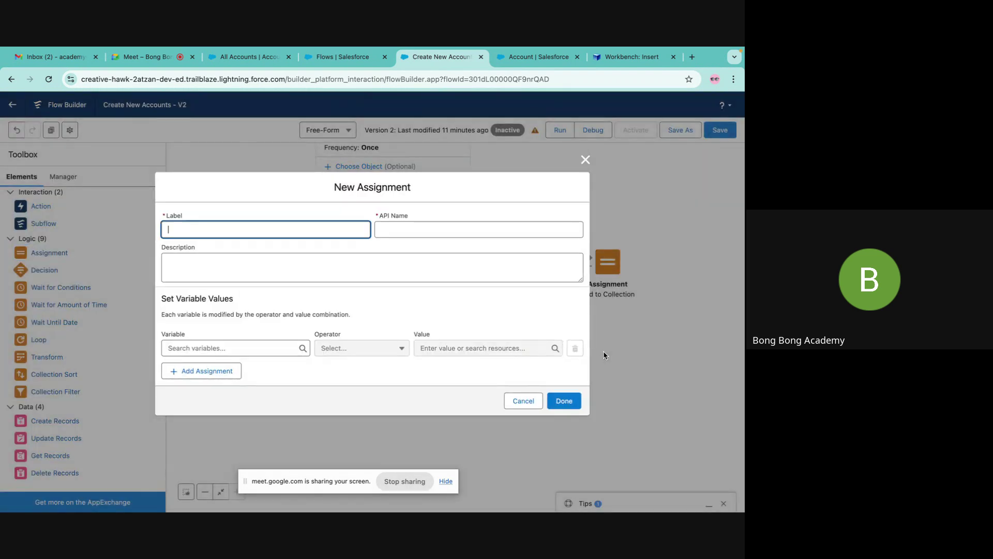
text(Add to Collection)
click(448, 231)
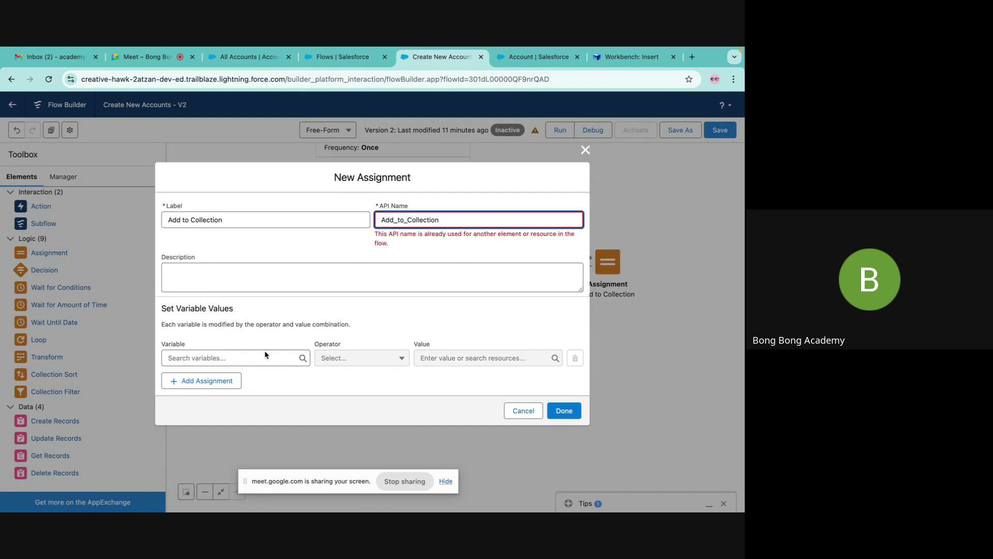
click(261, 353)
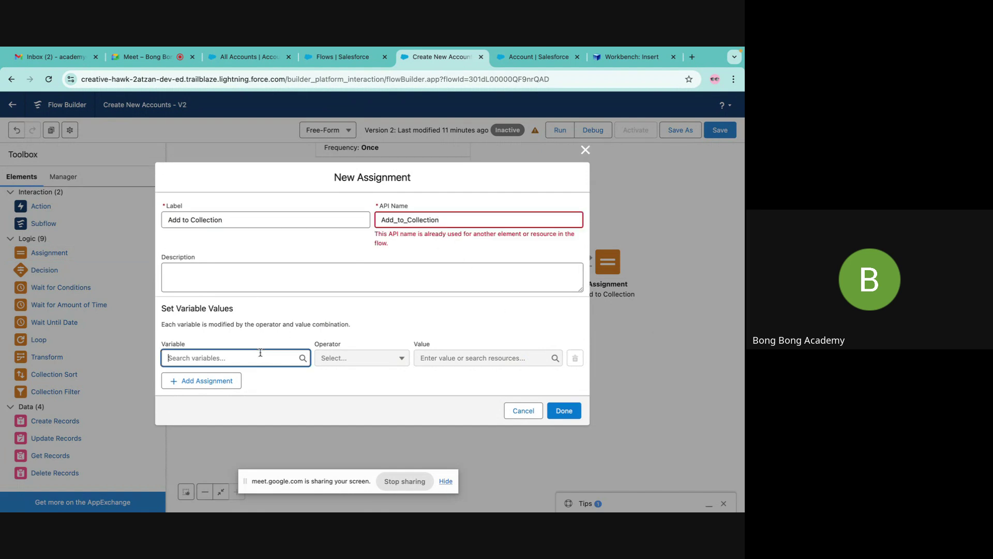
click(190, 220)
text(Contact)
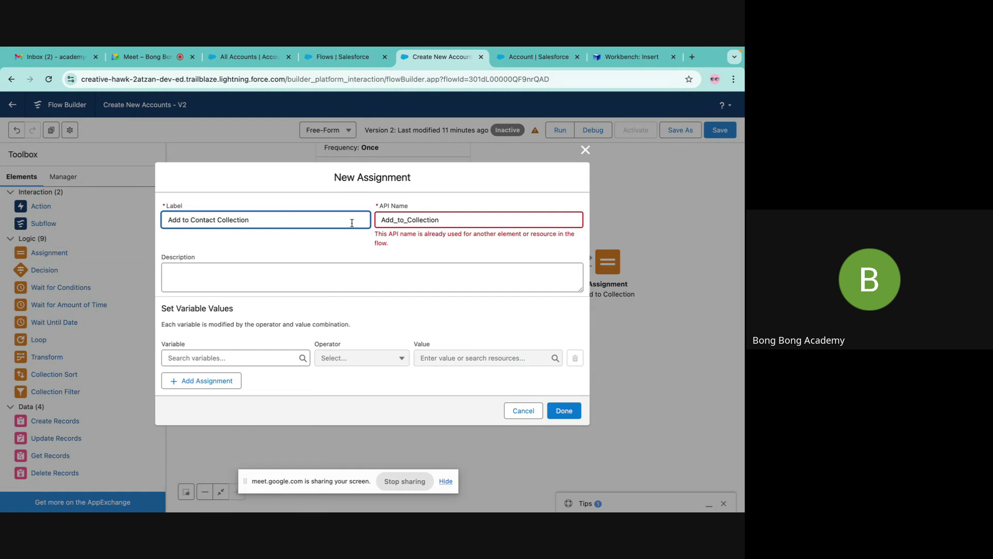
click(406, 220)
text(Cop)
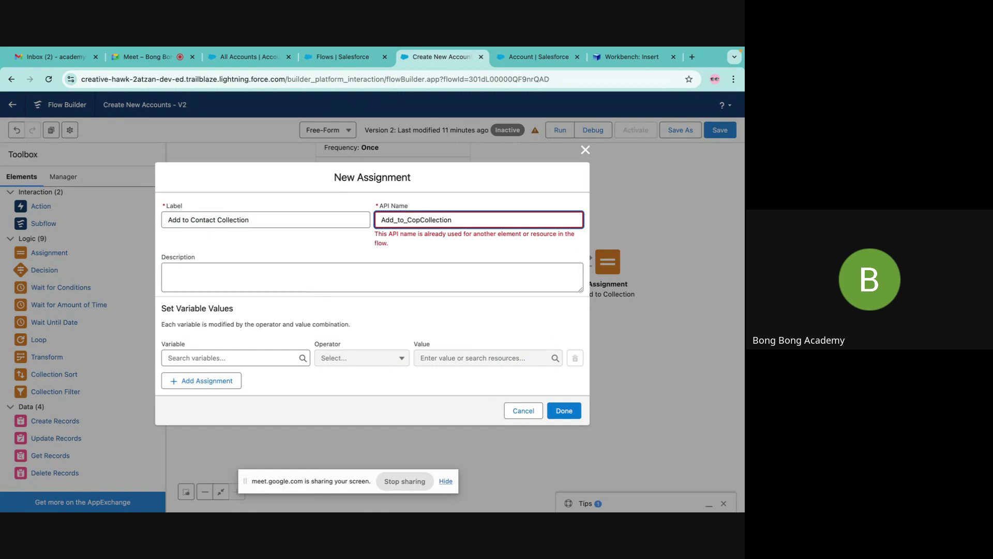
key(BackSpace)
text(ntact_)
Set the assignment to Add the NewContact record to the NewContacts collection and finish the element.
click(230, 347)
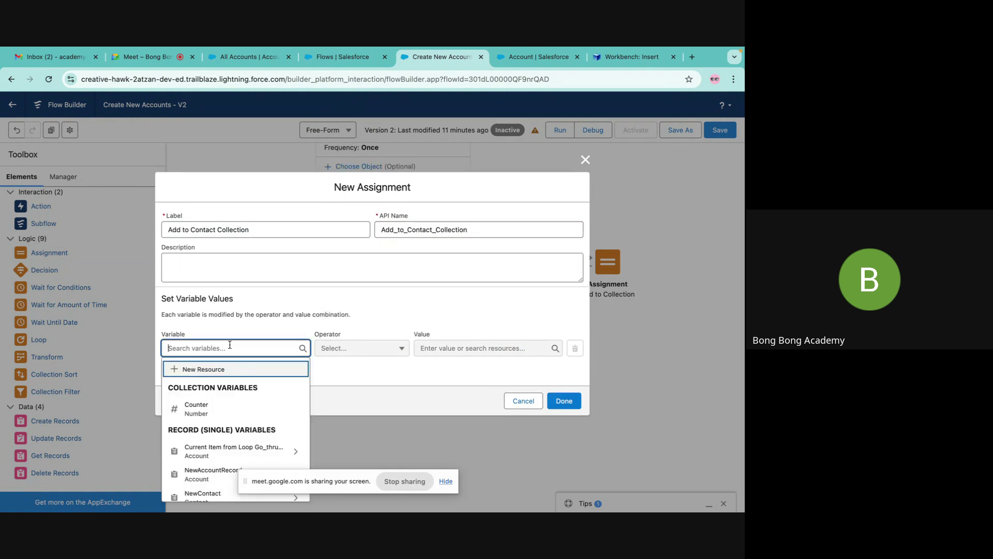
scroll(226, 413, down, 1)
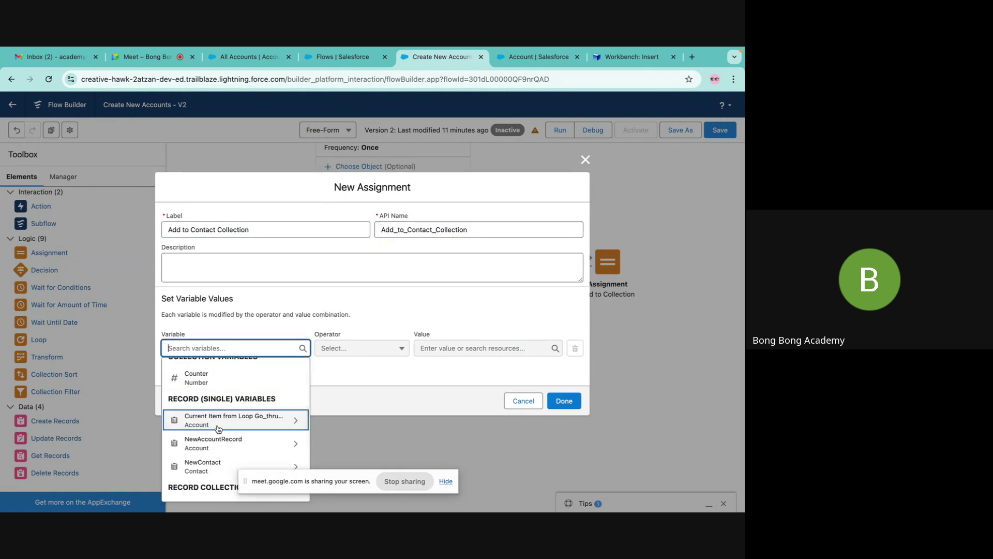
scroll(220, 445, down, 2)
click(221, 451)
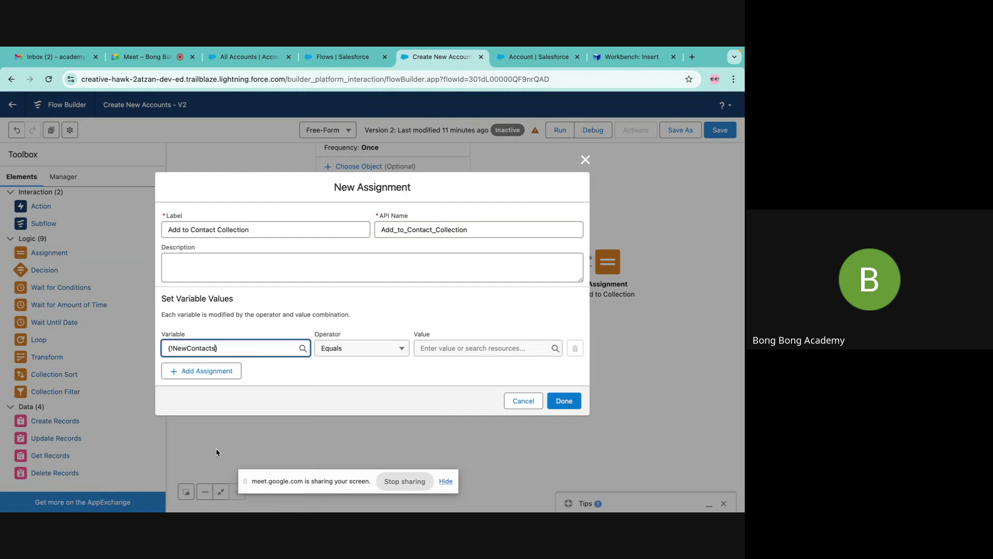
click(392, 350)
click(343, 389)
click(448, 349)
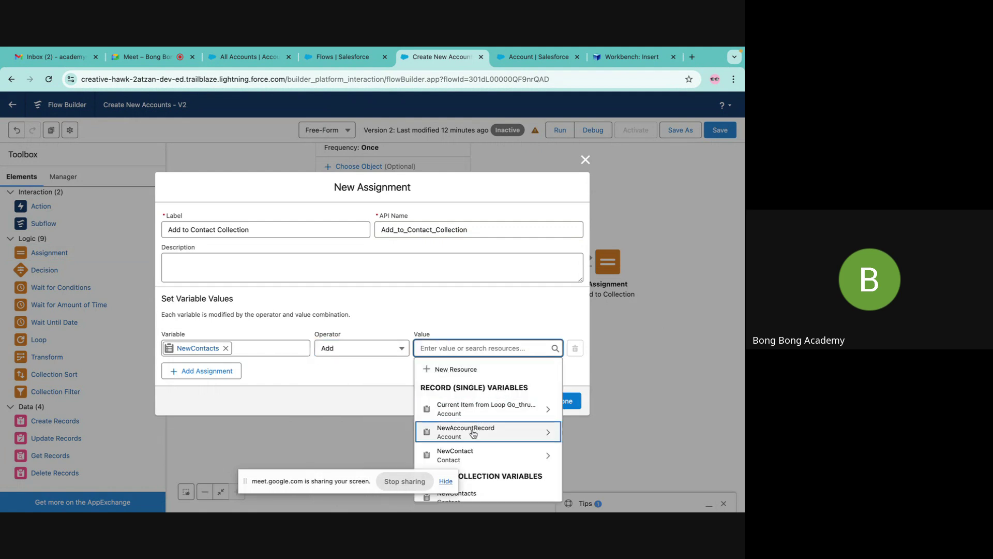
click(462, 453)
click(464, 348)
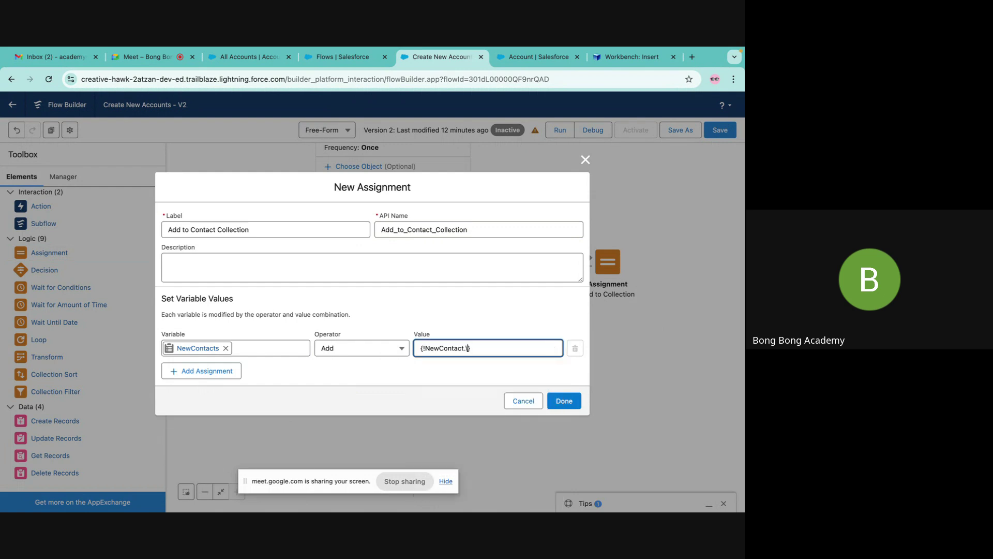
key(BackSpace)
click(476, 302)
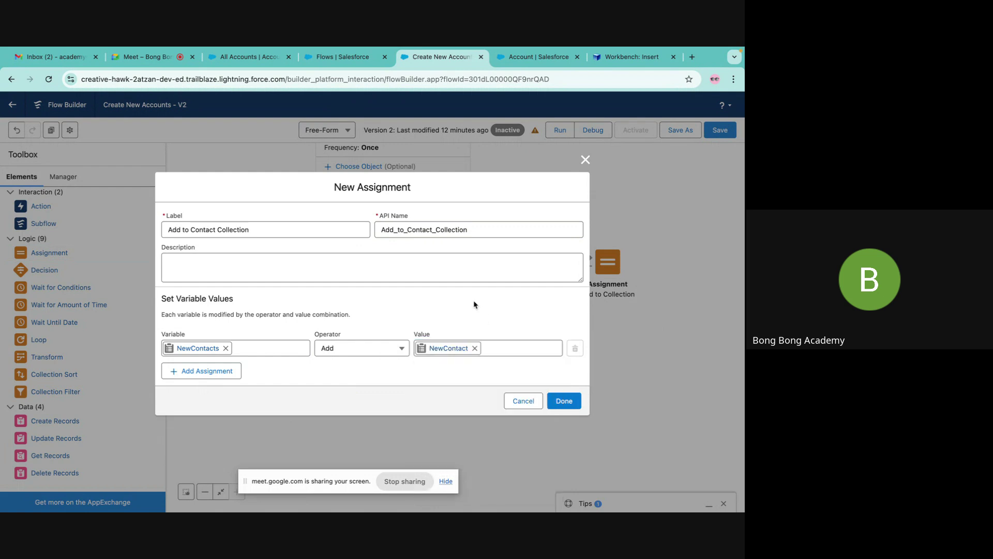
click(565, 401)
Connect Create Contact to Add to Contact Collection and that back to the Go thru Accounts loop, raising Create Contact above the row.
drag(618, 371, 617, 366)
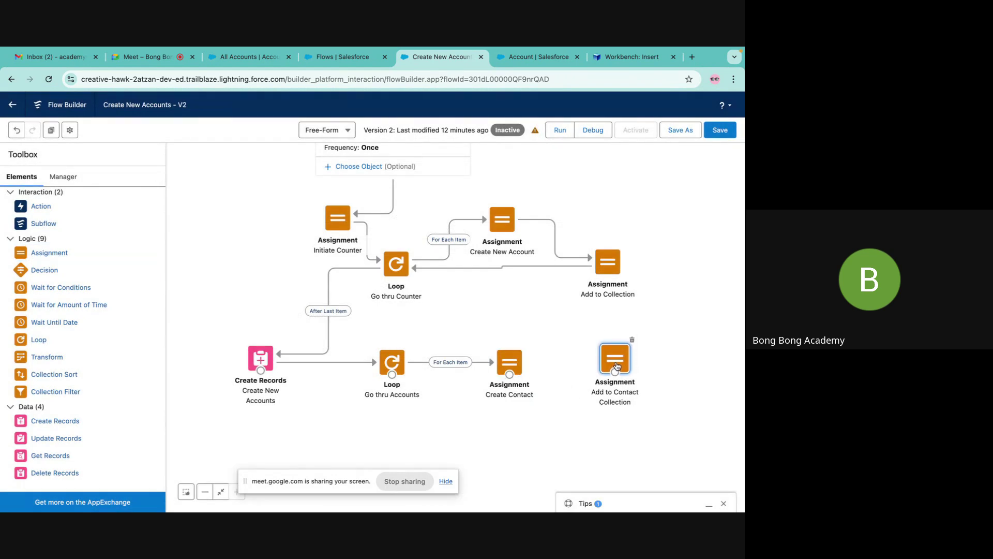
drag(509, 374, 392, 380)
drag(517, 365, 520, 318)
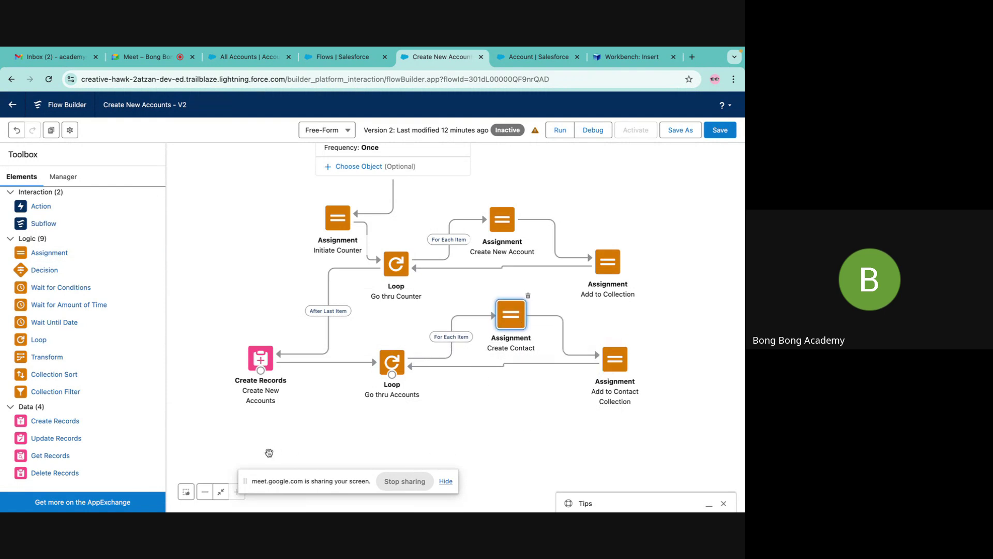
Add a Create Records element named Create Contact Records below Create New Accounts that creates multiple records from the NewContacts collection.
drag(57, 420, 253, 449)
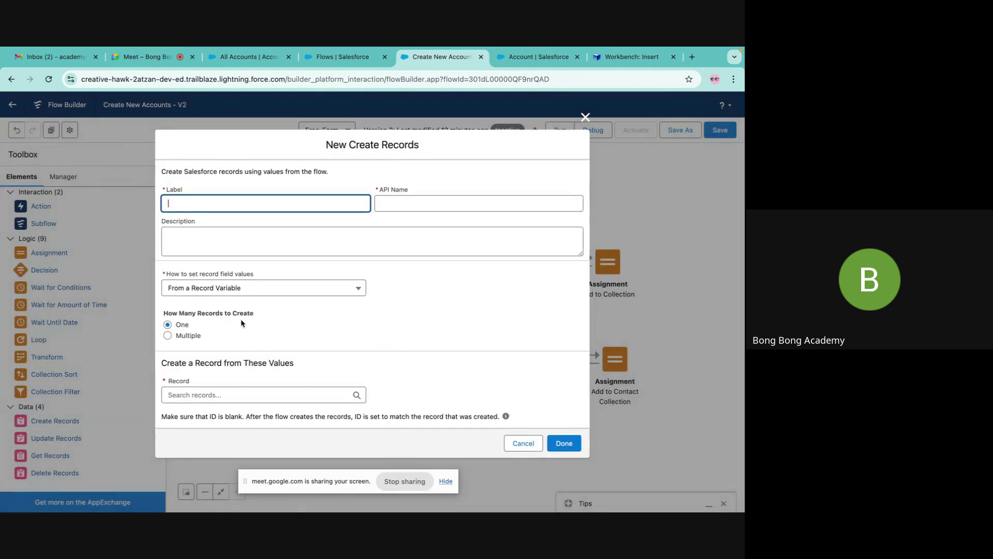
text(Create Contact Records)
click(381, 202)
click(189, 336)
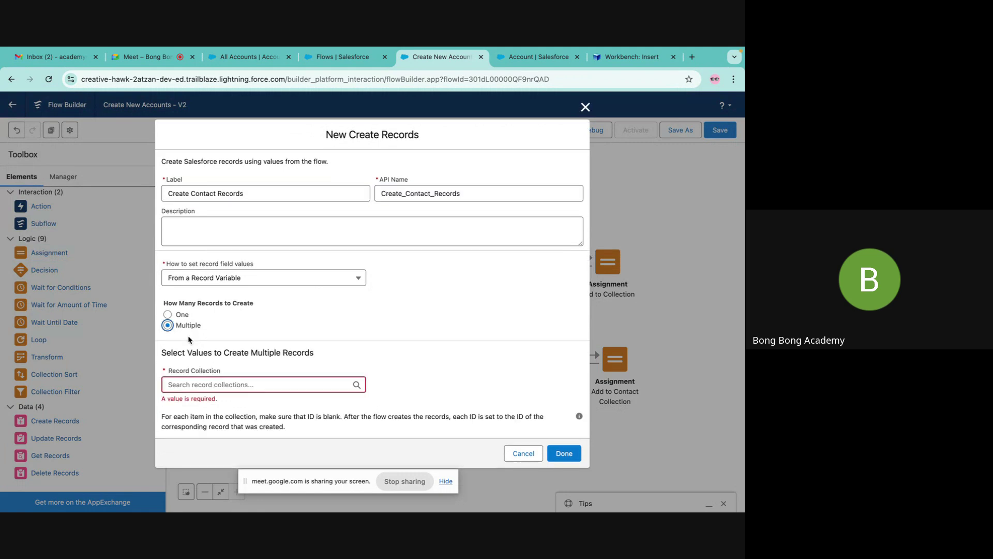
click(193, 378)
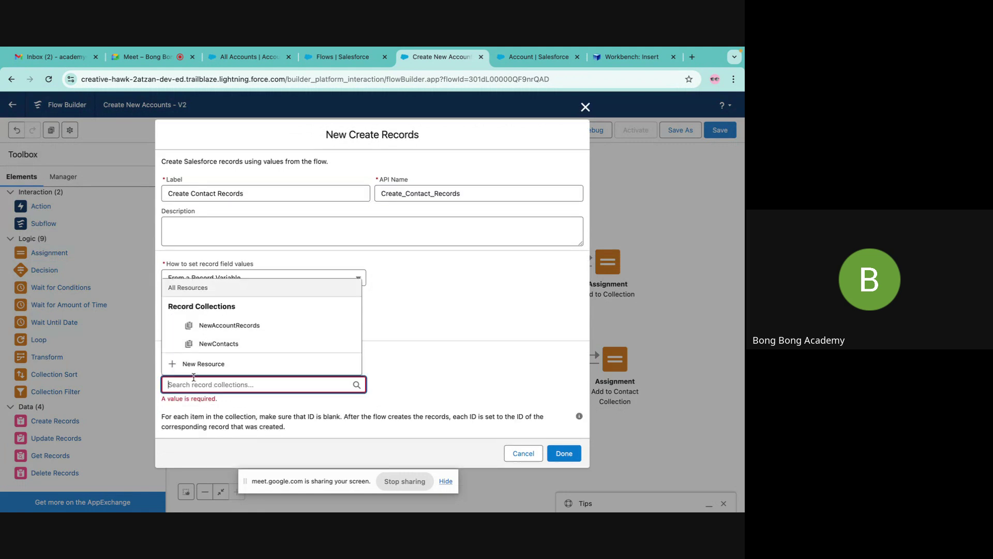
click(243, 345)
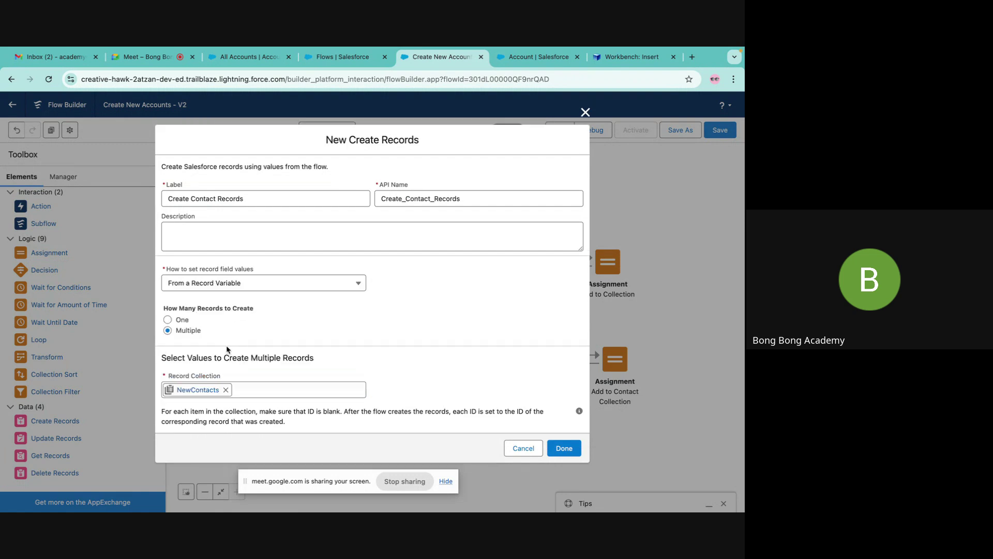
click(563, 447)
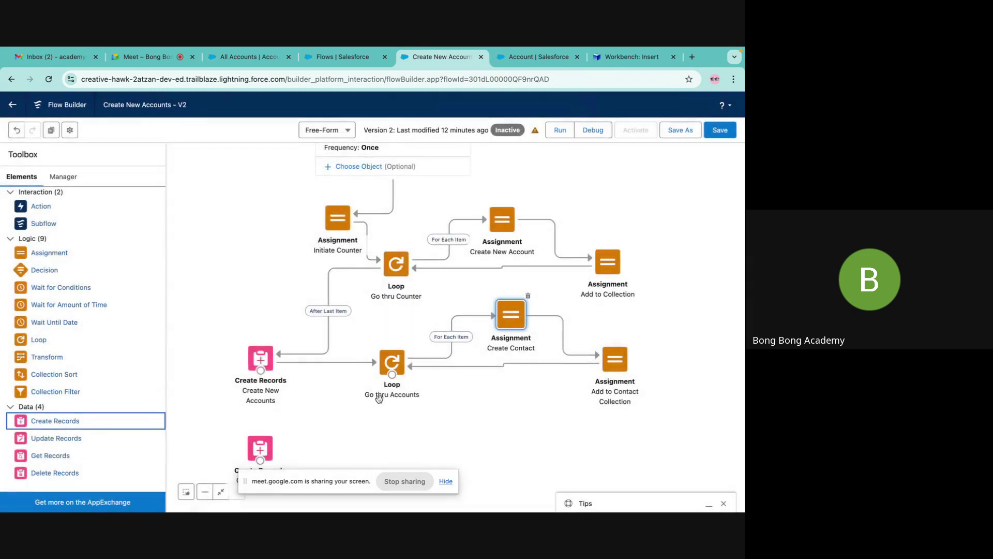
Connect the Go thru Accounts loop to Create Contact Records as its After Last Item path and nudge Create Contact slightly upward.
drag(391, 379, 260, 448)
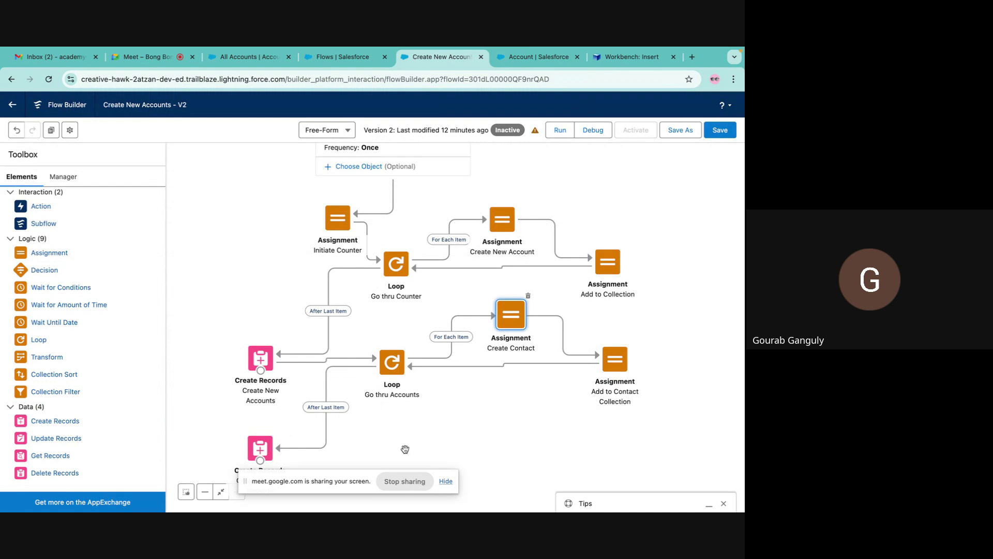
drag(340, 482, 622, 477)
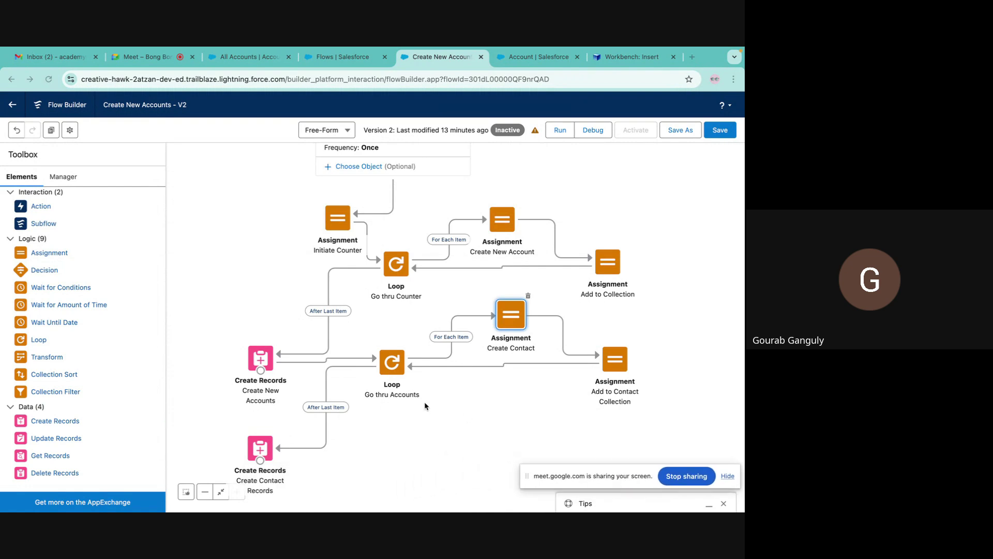
drag(490, 403, 491, 365)
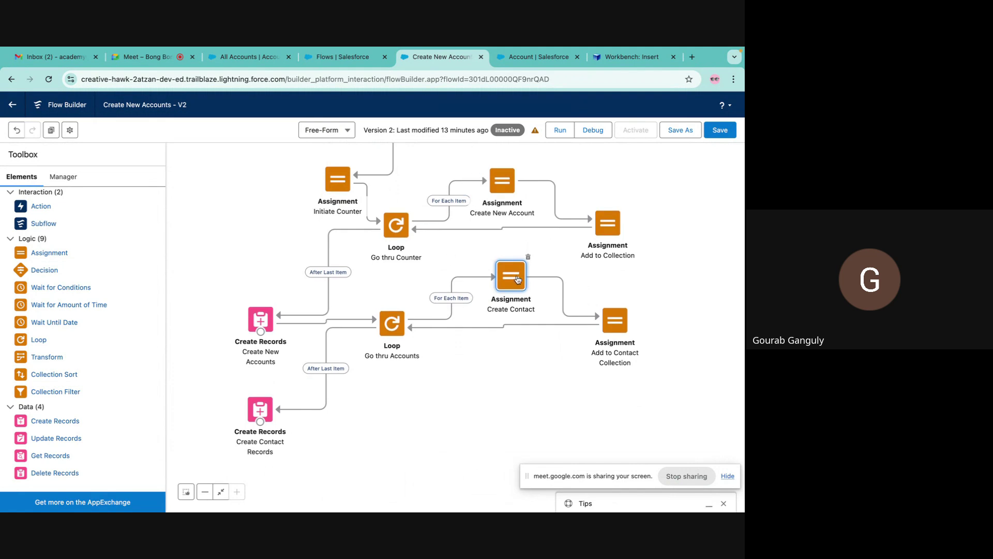
mouse_move(510, 281)
mouse_down()
mouse_move(556, 189)
mouse_move(516, 291)
mouse_move(506, 275)
mouse_up()
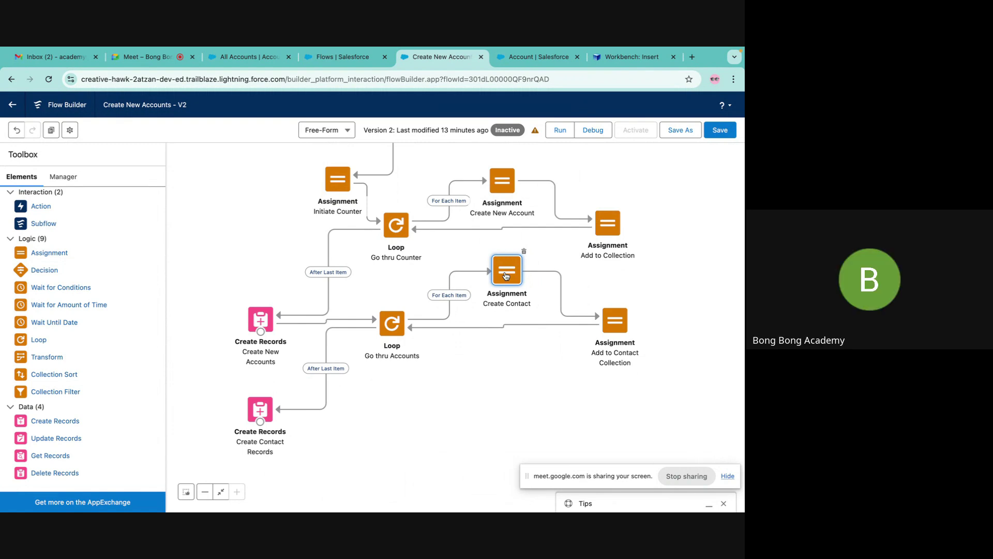
click(260, 325)
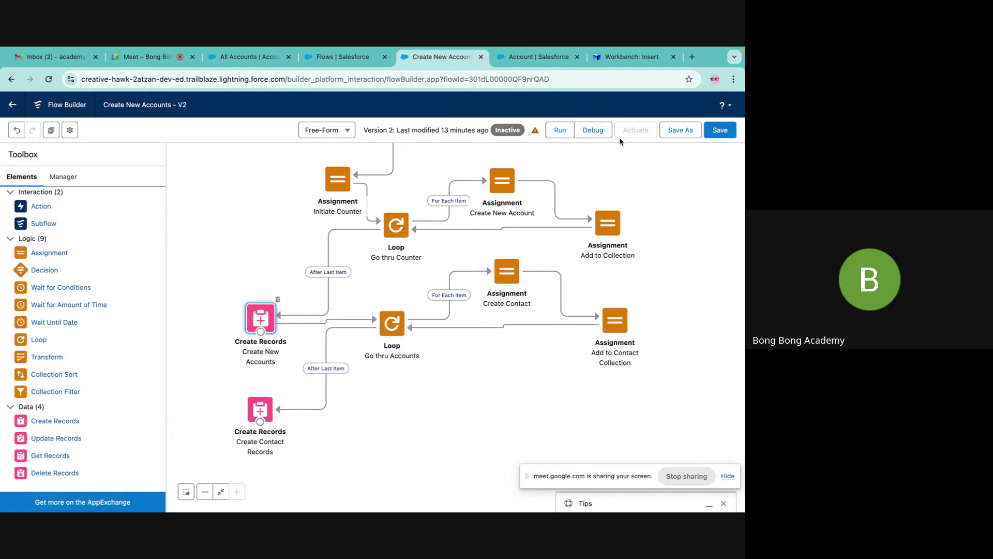
Save the flow changes and run the flow in debug with rollback mode off.
click(587, 133)
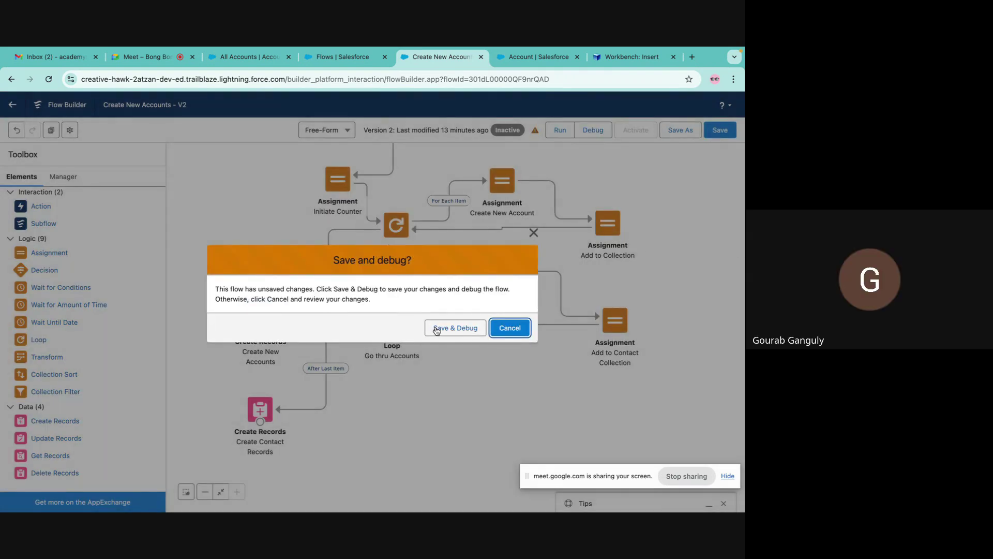
click(437, 328)
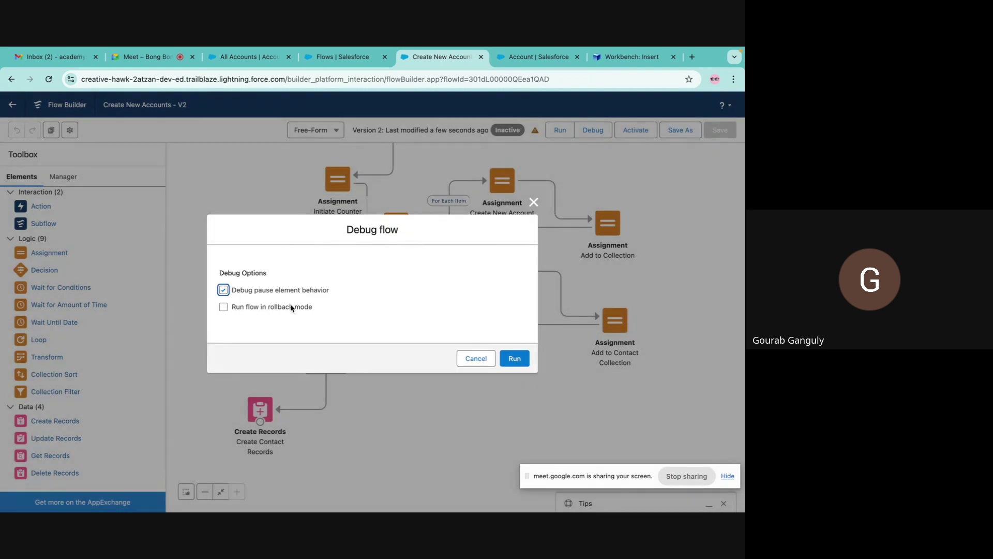
click(278, 291)
click(515, 359)
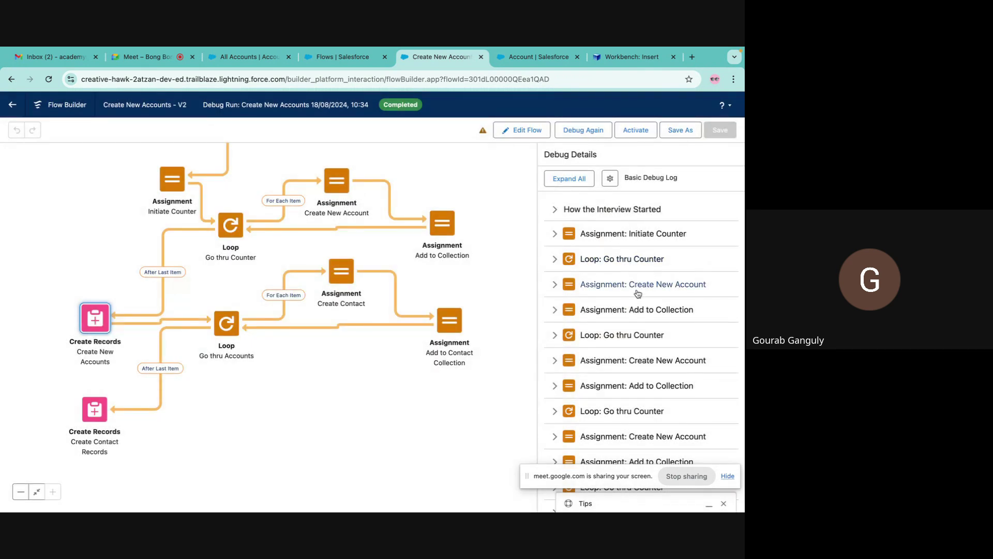
Examine the first Go thru Accounts loop entry in the debug details for the account IDs it loops through.
scroll(593, 295, down, 4)
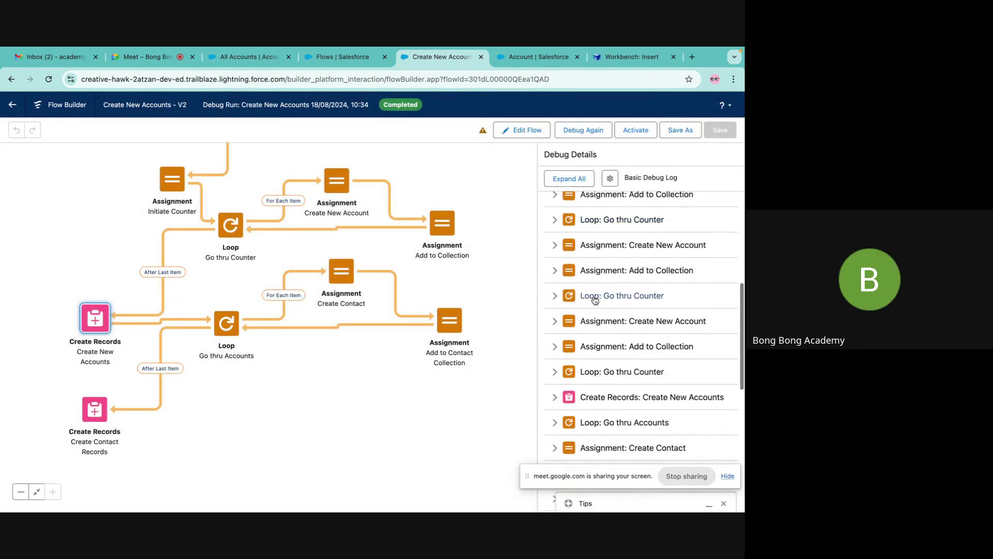
scroll(594, 300, down, 3)
scroll(583, 301, down, 4)
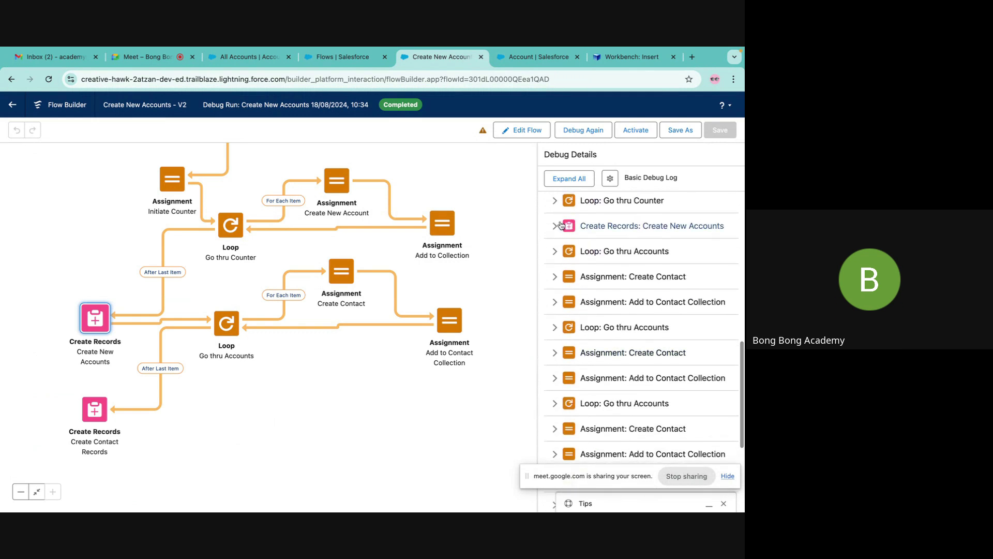
click(556, 252)
scroll(607, 292, down, 1)
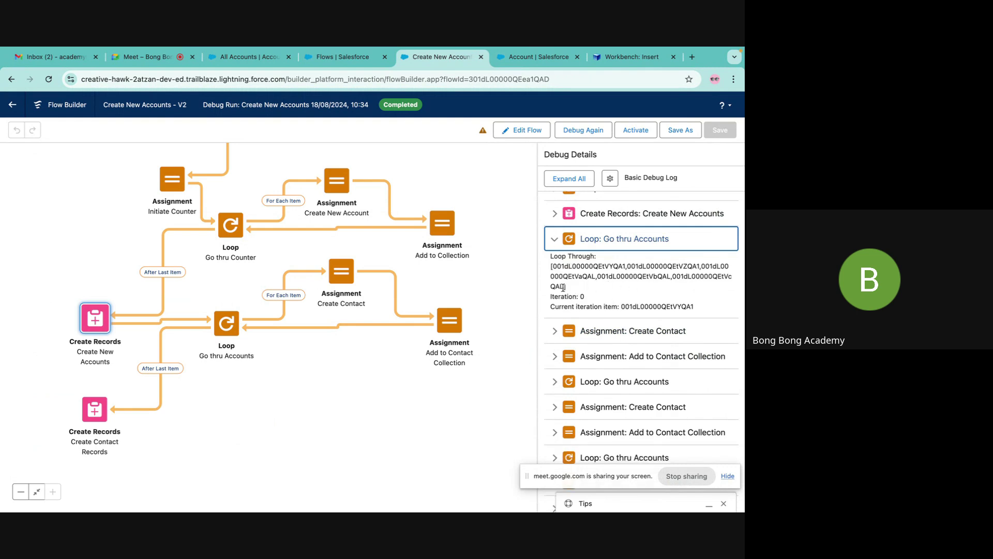
drag(549, 269, 564, 287)
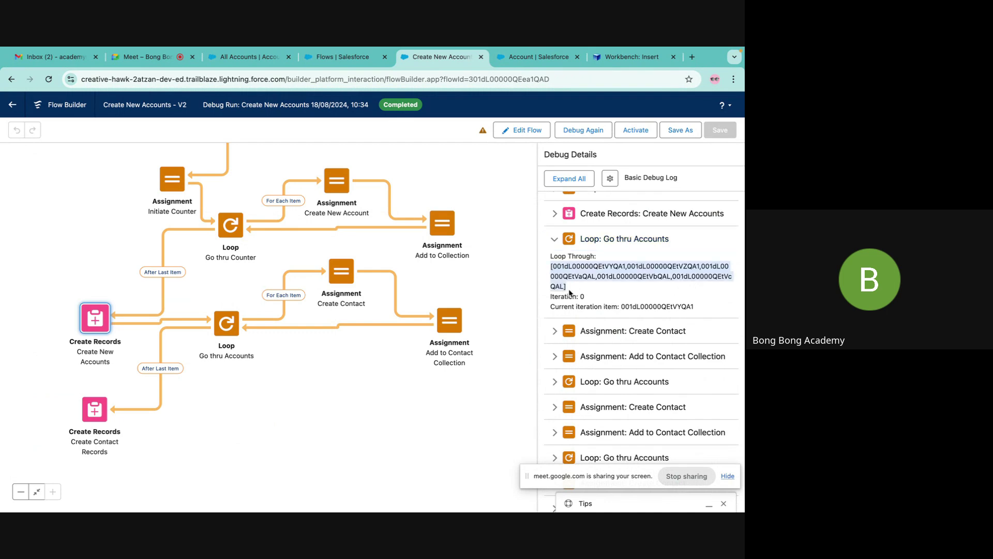
Examine the first Create Contact and Add to Contact Collection entries in the debug details, checking the contact's Account ID.
scroll(570, 292, down, 2)
click(641, 275)
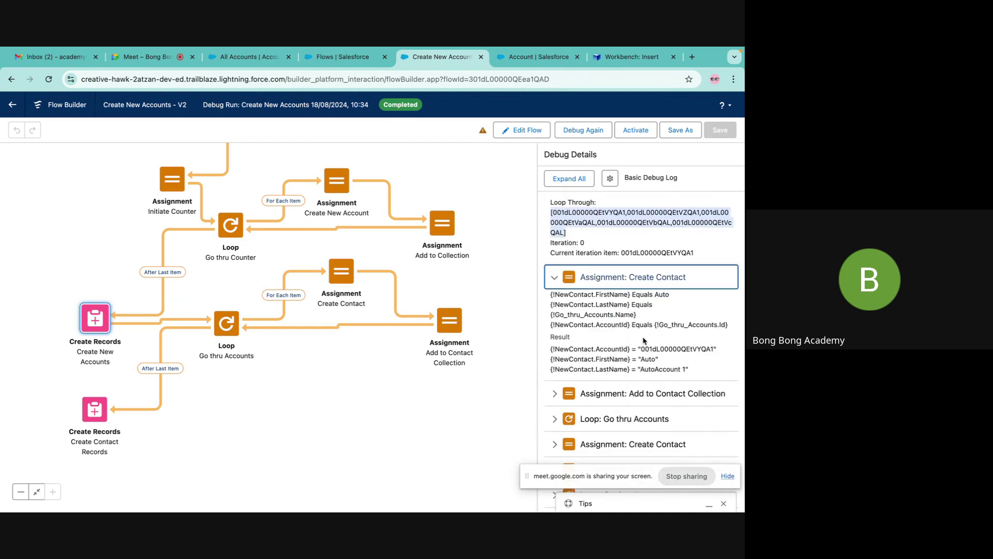
scroll(644, 340, down, 1)
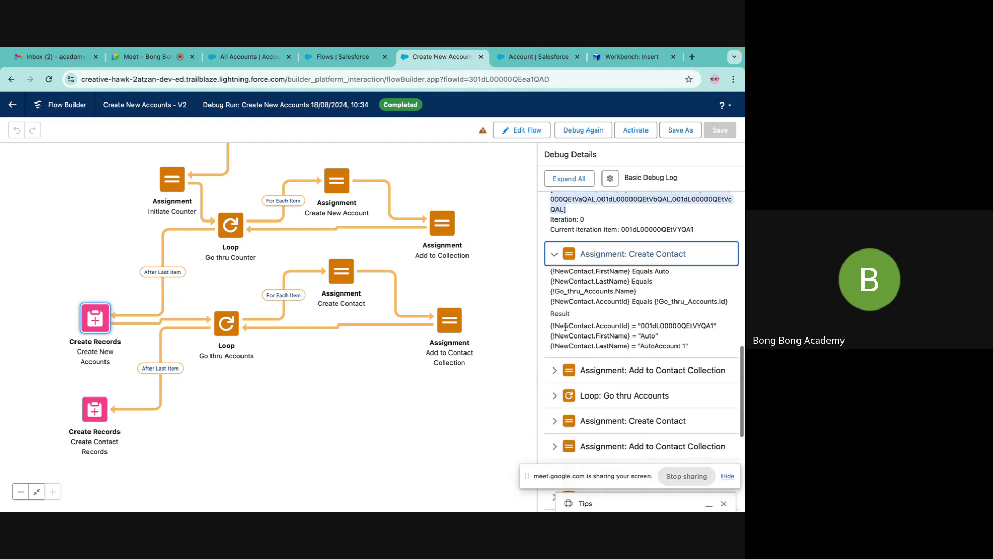
double_click(666, 326)
scroll(646, 331, down, 1)
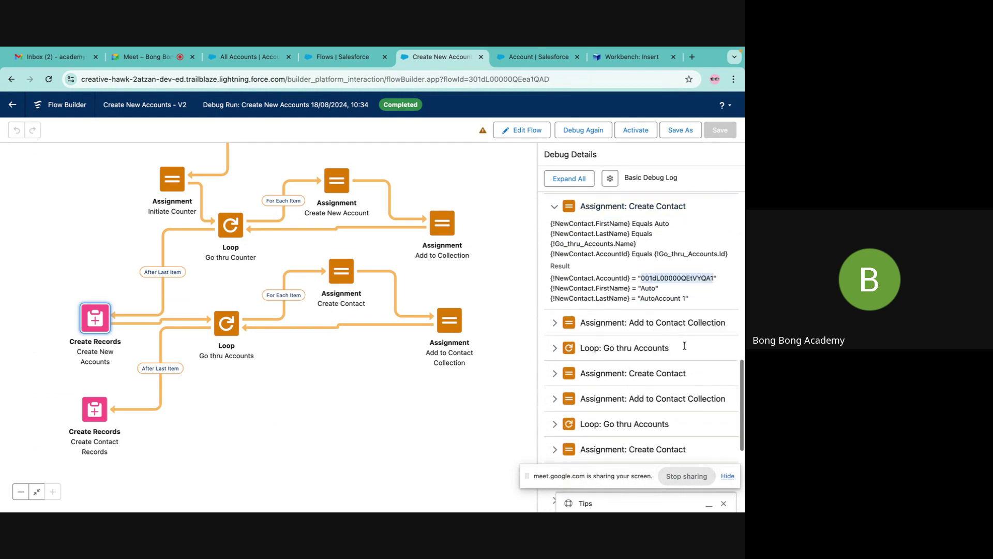
click(578, 314)
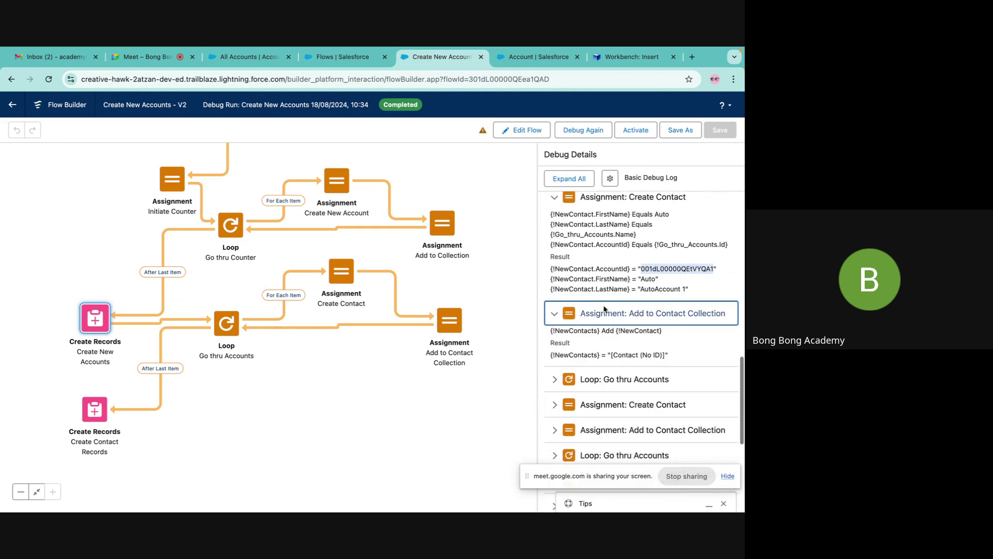
scroll(603, 311, down, 1)
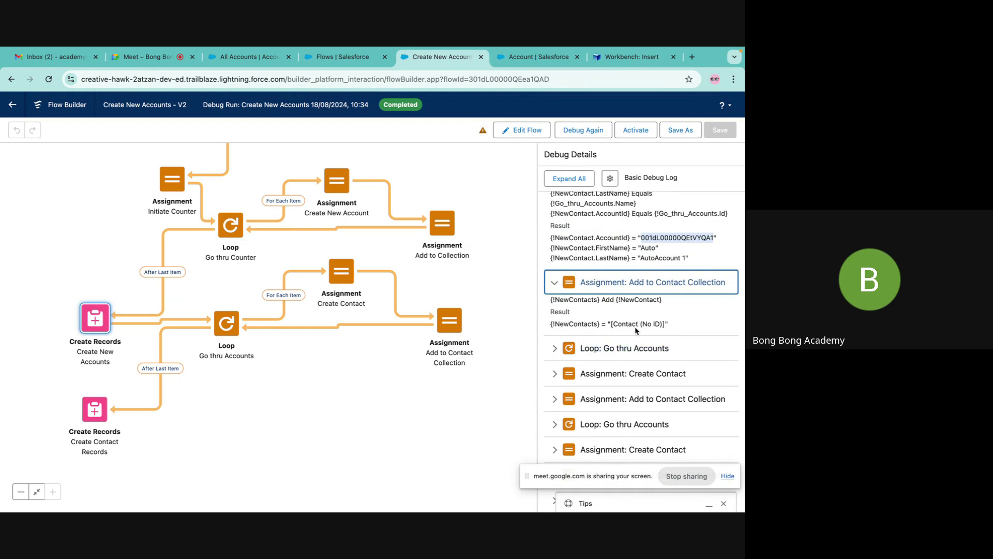
Examine the second Go thru Accounts loop and Create Contact entries in the debug details, checking the contact's Account ID.
click(579, 347)
scroll(612, 340, down, 2)
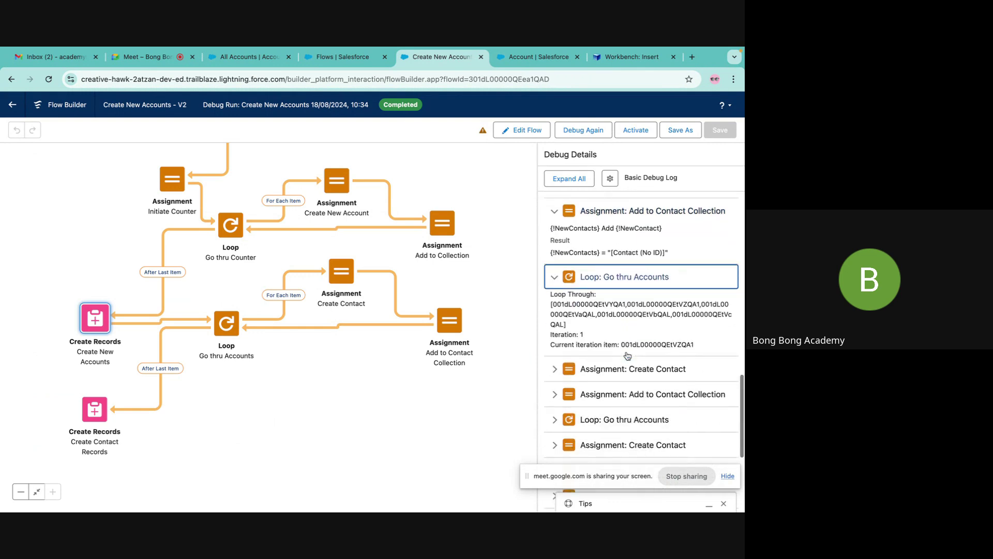
click(644, 369)
scroll(647, 372, down, 2)
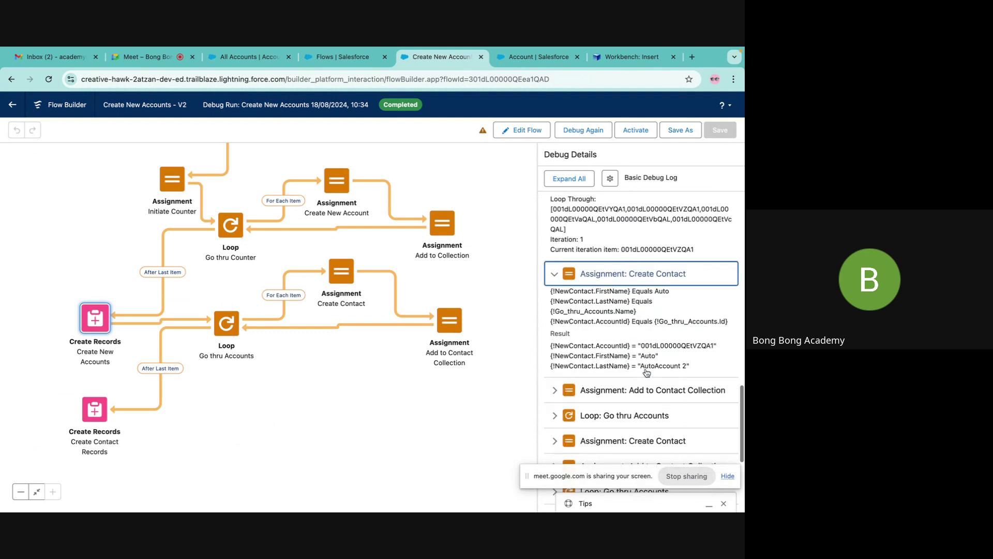
double_click(686, 346)
scroll(646, 346, down, 4)
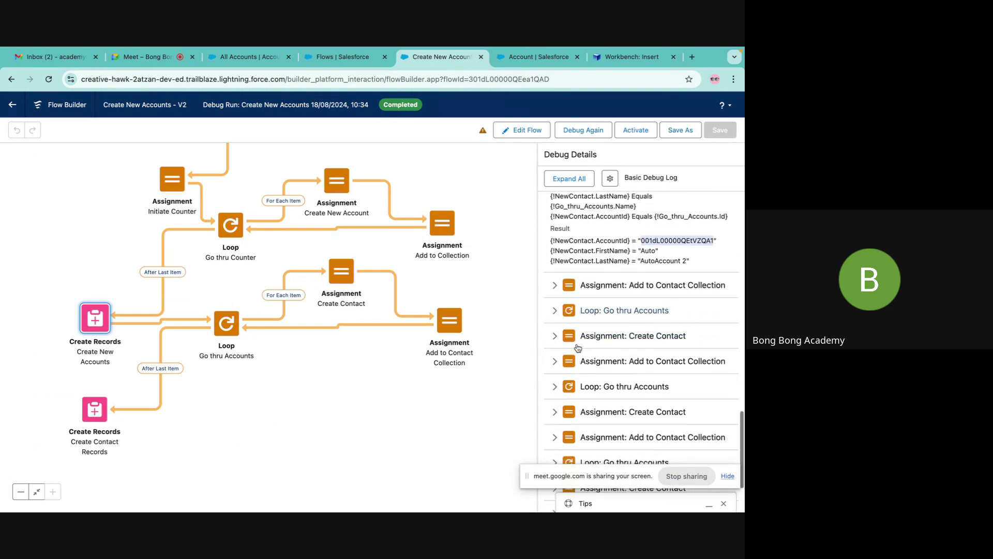
Examine a later Add to Contact Collection entry and the Create Contact Records entry, checking the values used for every contact.
click(555, 375)
scroll(558, 377, down, 2)
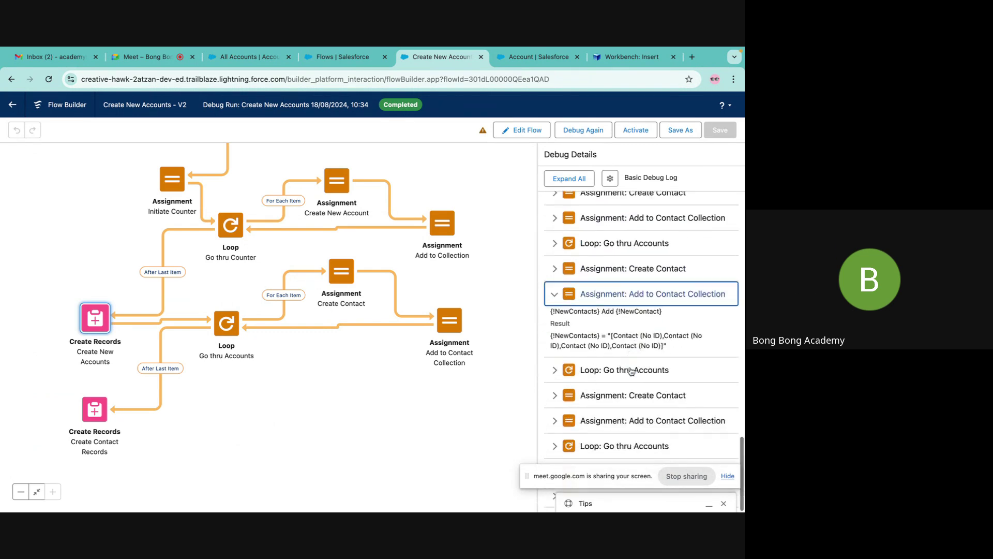
scroll(555, 417, down, 1)
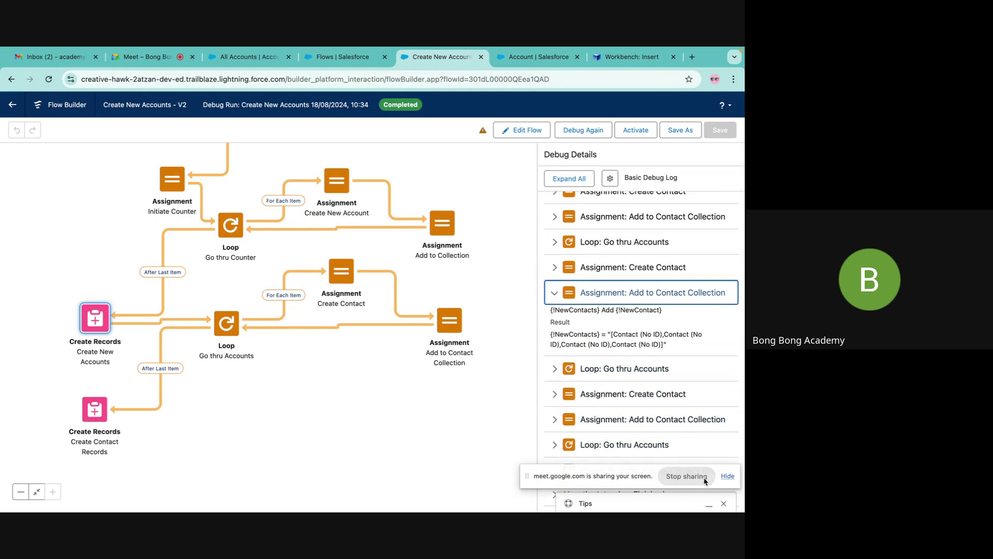
click(728, 476)
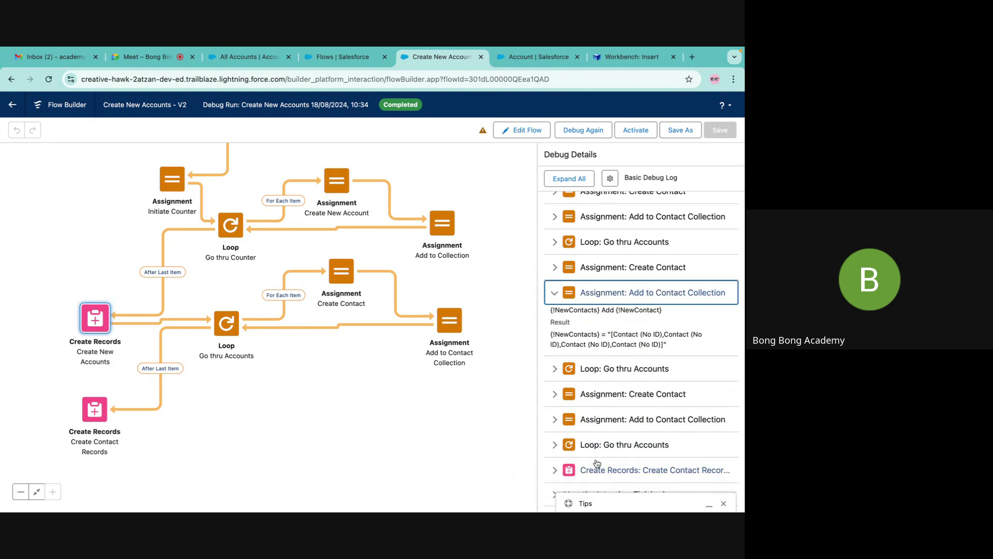
click(552, 471)
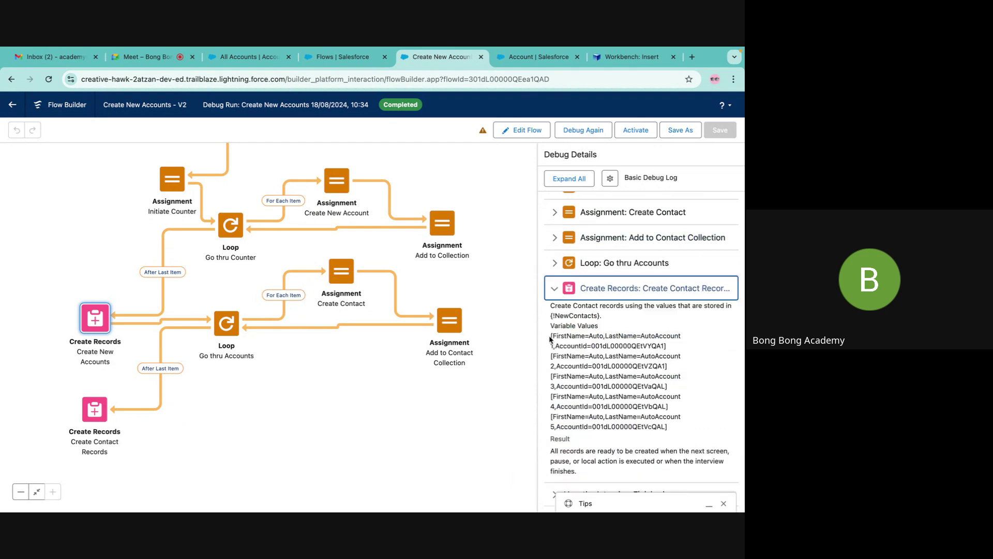
drag(551, 336, 582, 440)
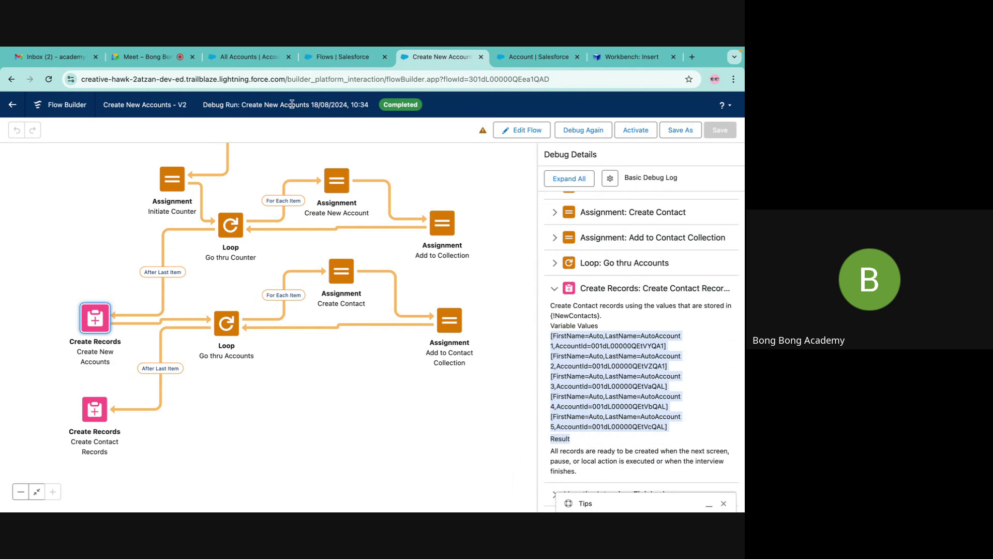
Reload the All Accounts list and open AutoAccount 1 through AutoAccount 5 in turn to check each one's related contacts.
click(241, 57)
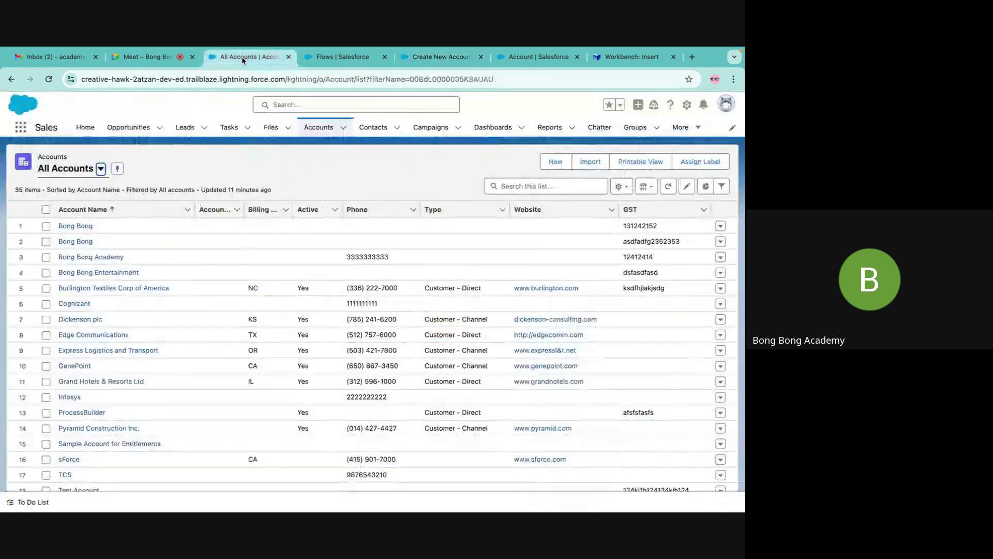
click(50, 80)
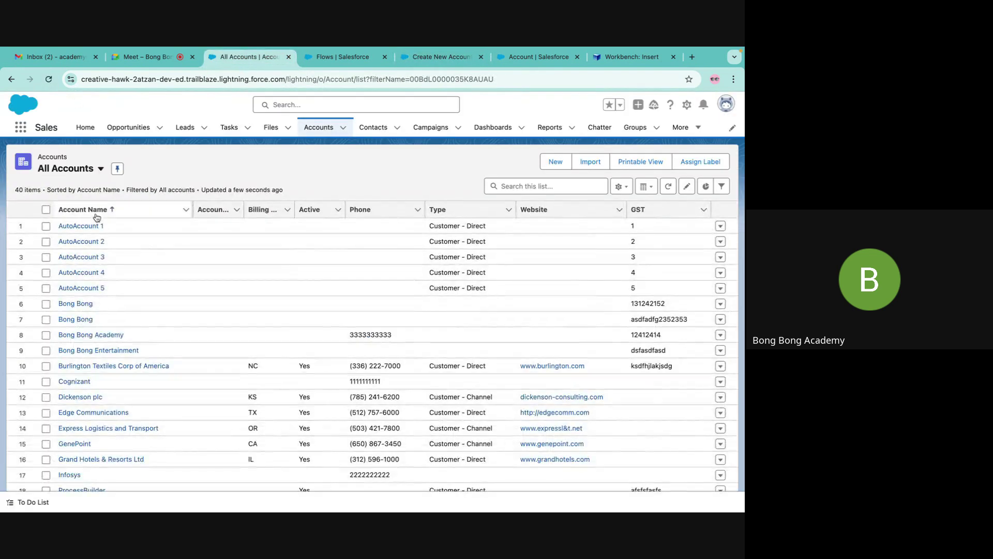
click(86, 226)
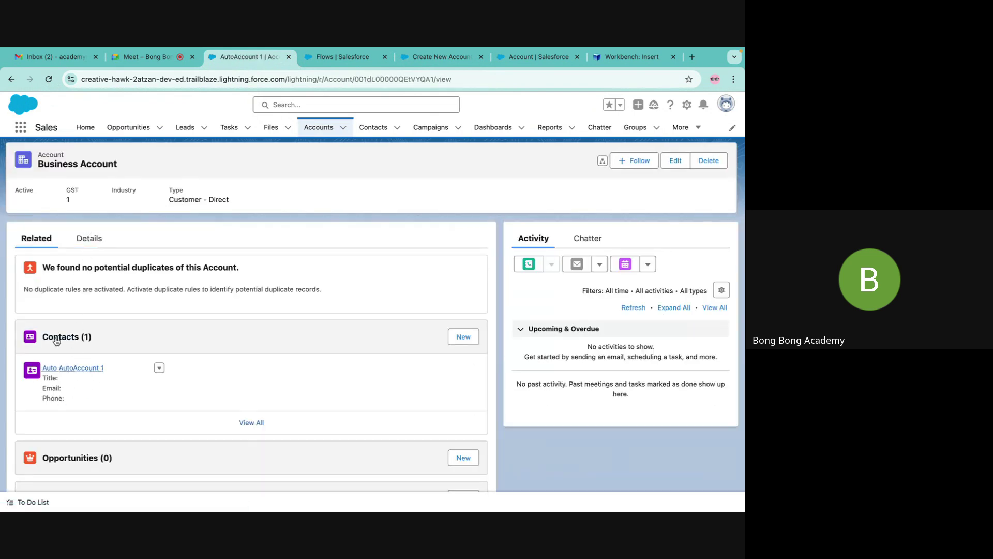
click(11, 79)
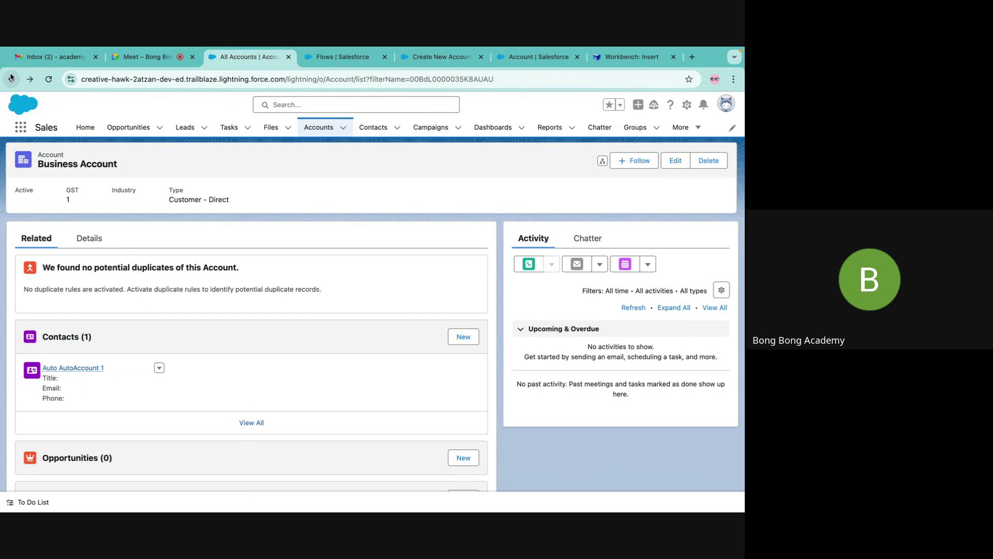
click(82, 242)
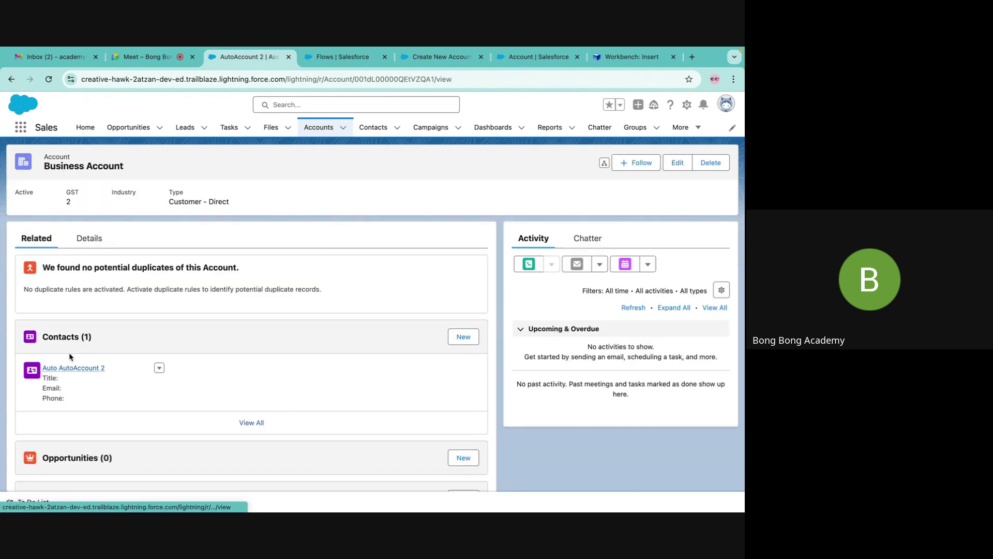
click(11, 79)
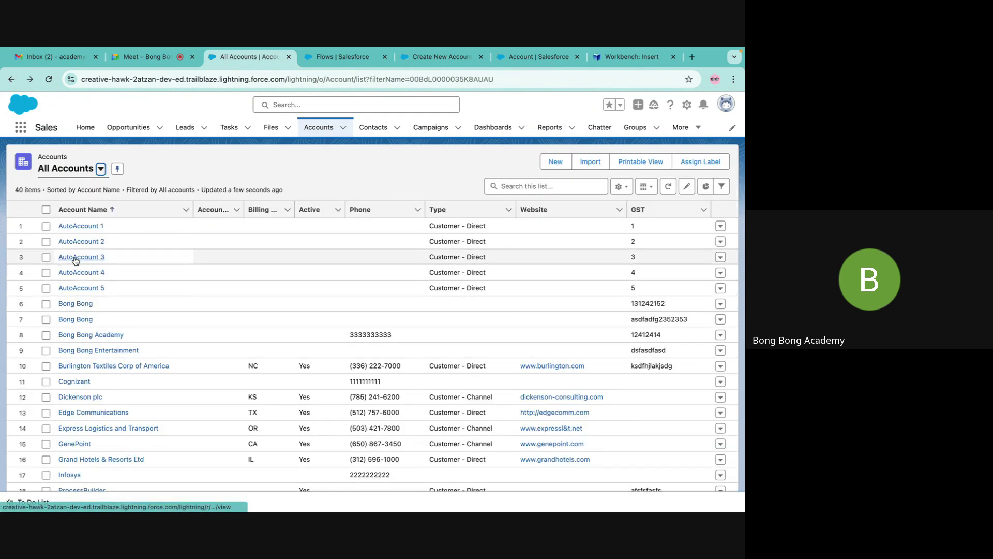
click(79, 258)
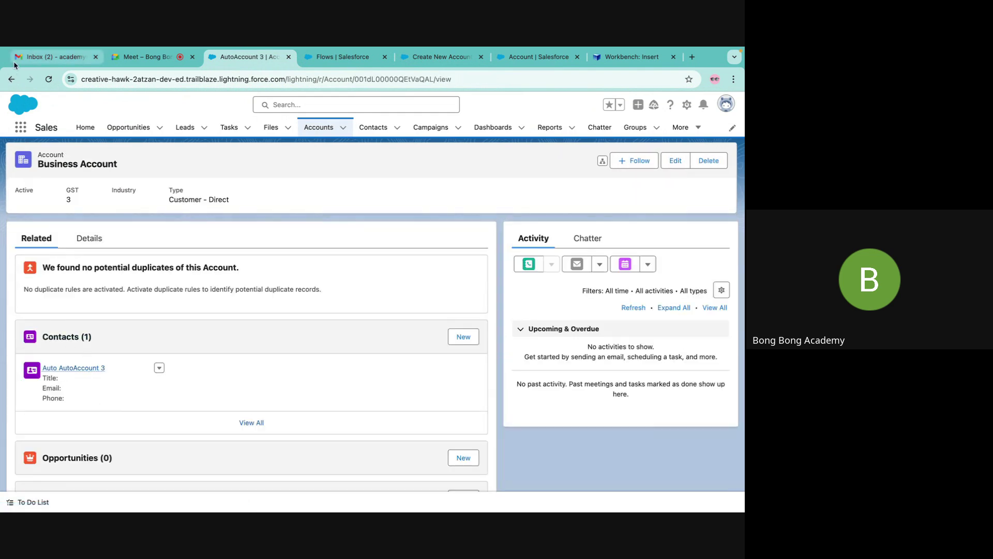
click(11, 79)
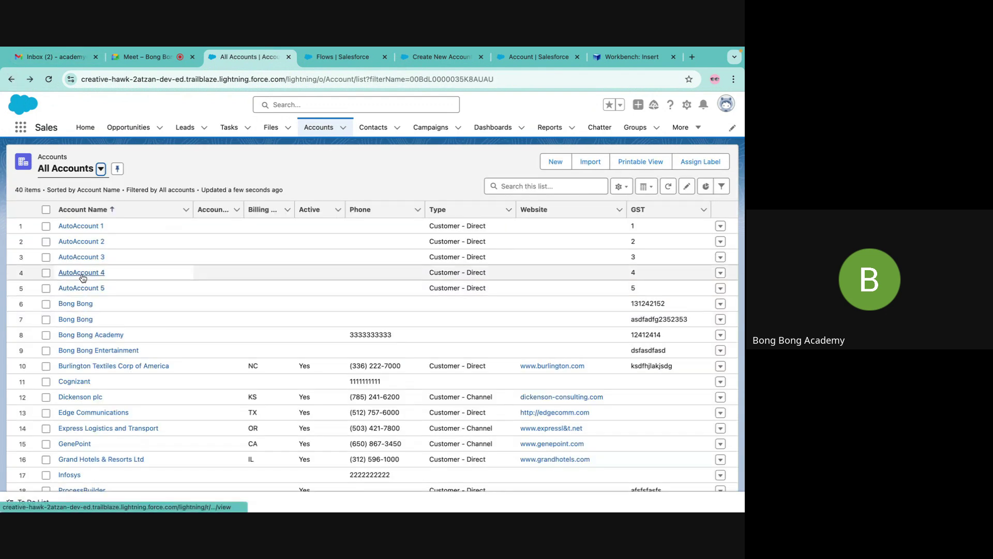
click(82, 273)
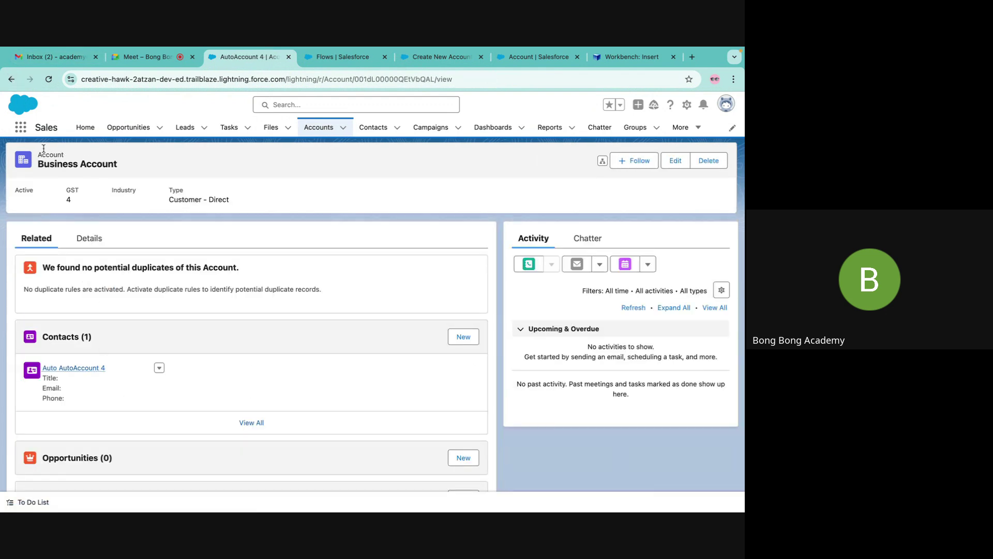
click(11, 79)
click(82, 292)
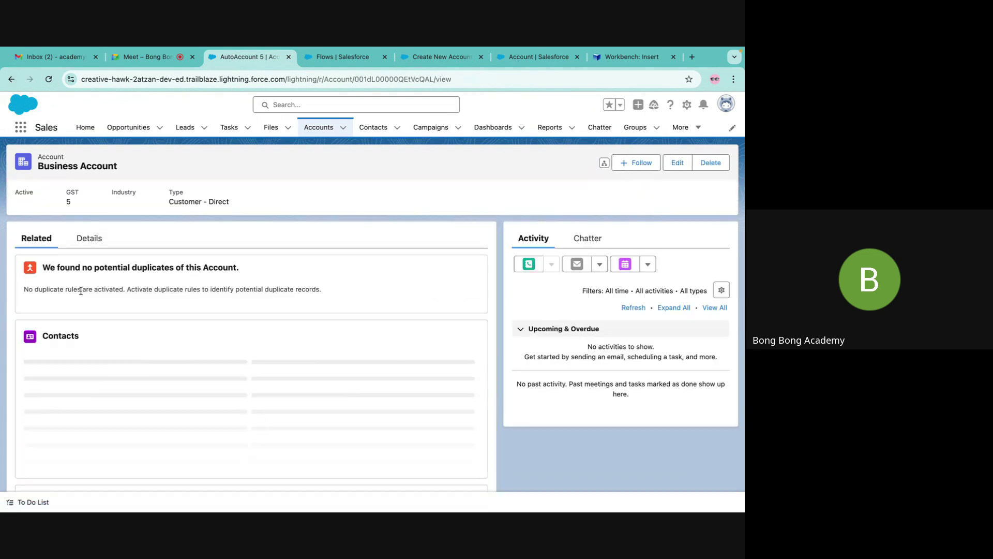
click(12, 79)
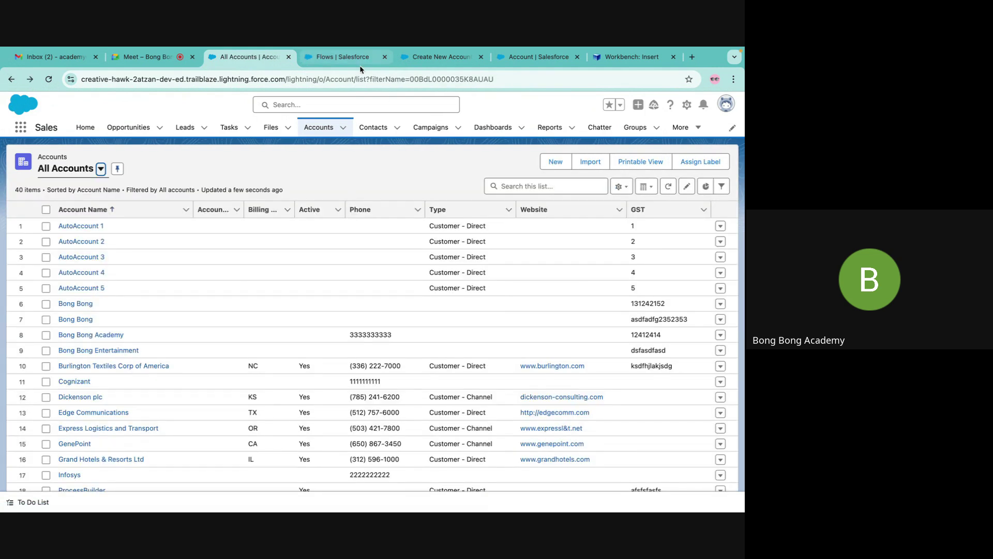
Return to the Create New Accounts debug run and review the flow from its Start element down to Create Contact Records.
click(342, 57)
click(440, 57)
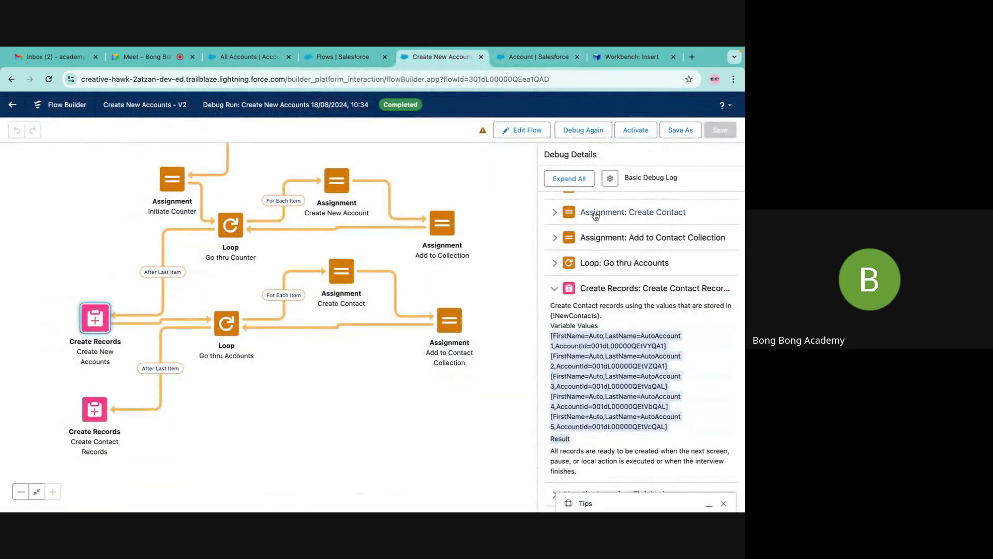
click(516, 215)
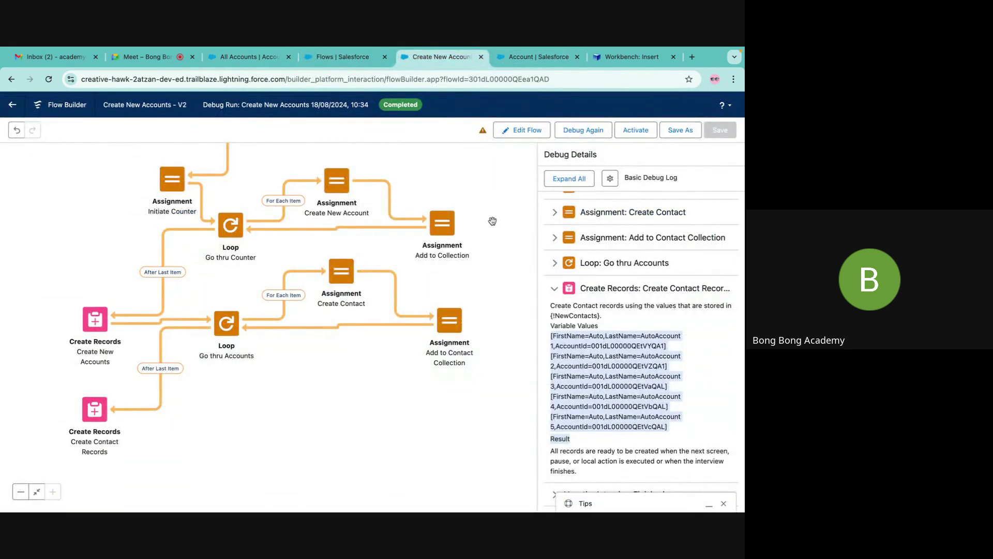
mouse_move(483, 184)
mouse_down()
mouse_move(486, 313)
mouse_move(479, 211)
mouse_move(465, 197)
mouse_move(474, 198)
mouse_up()
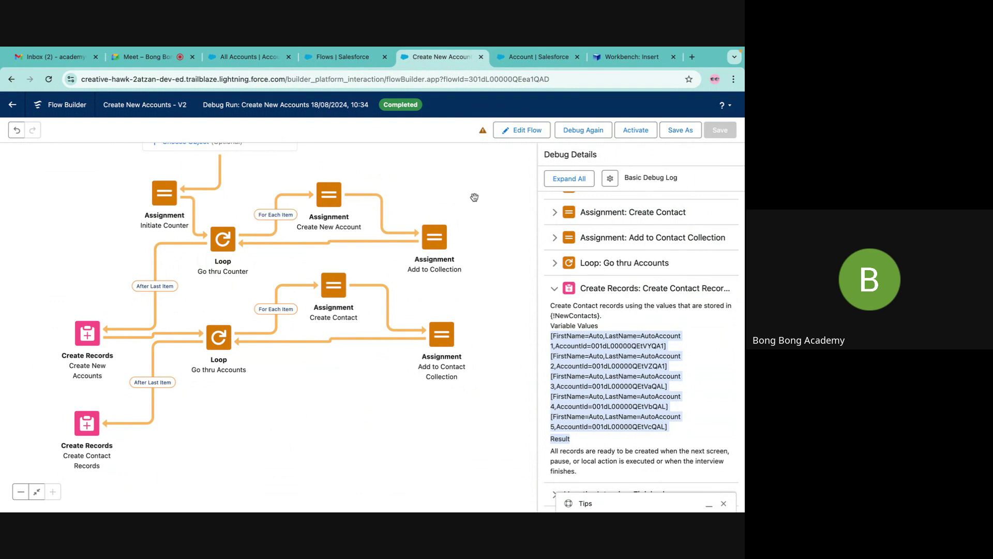
scroll(396, 166, up, 2)
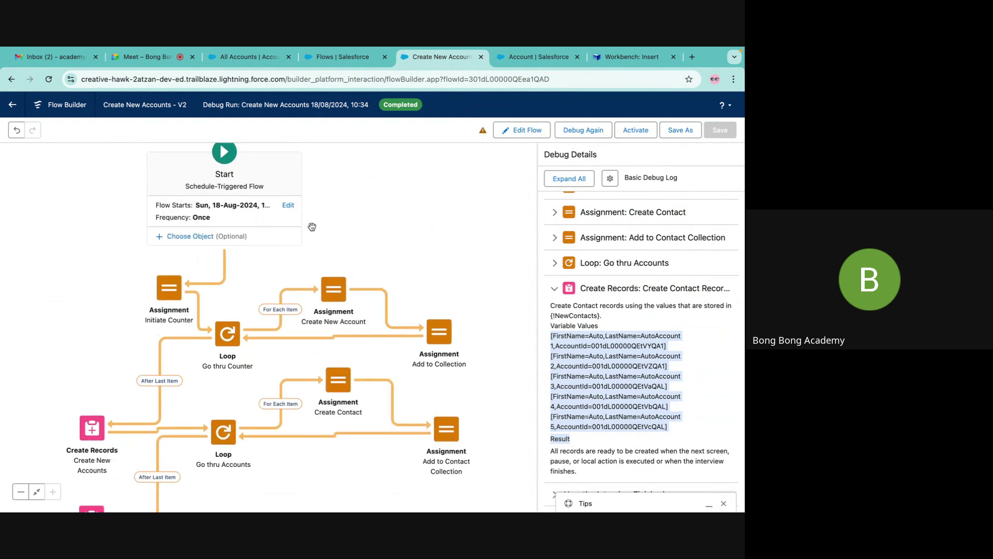
double_click(234, 217)
click(580, 224)
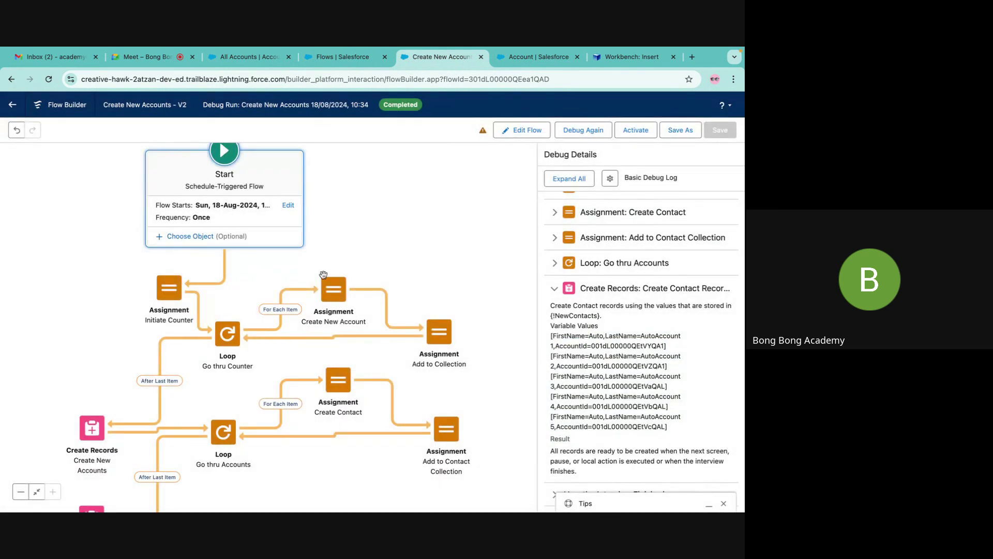
scroll(377, 253, down, 3)
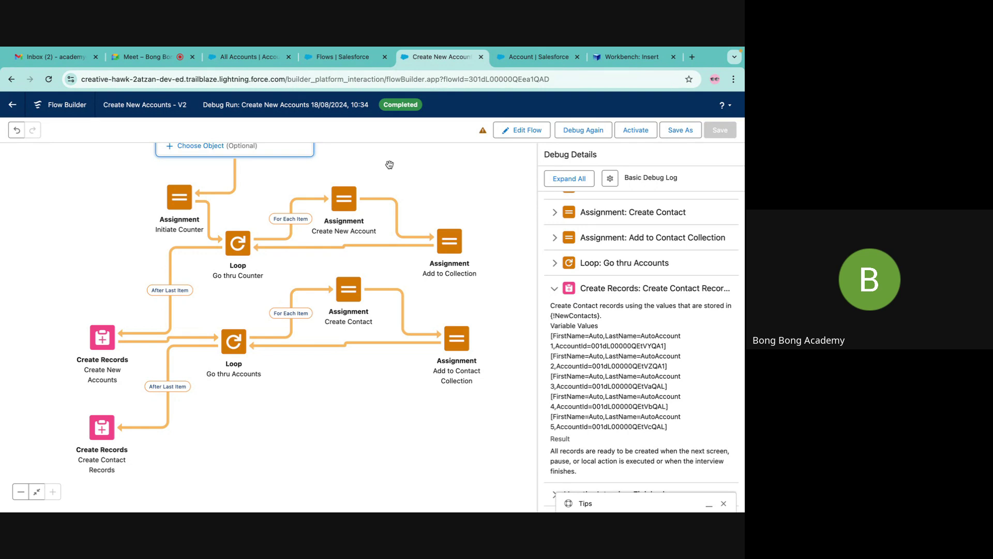
Review the record collection in Create New Accounts and the collection variable in the Go thru Accounts loop, leaving both unedited.
click(104, 341)
double_click(104, 341)
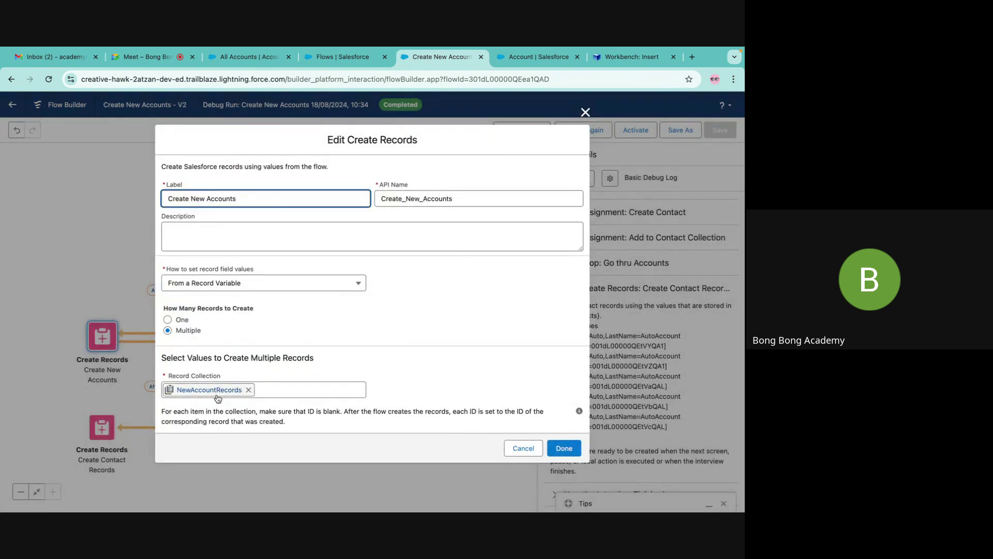
click(585, 114)
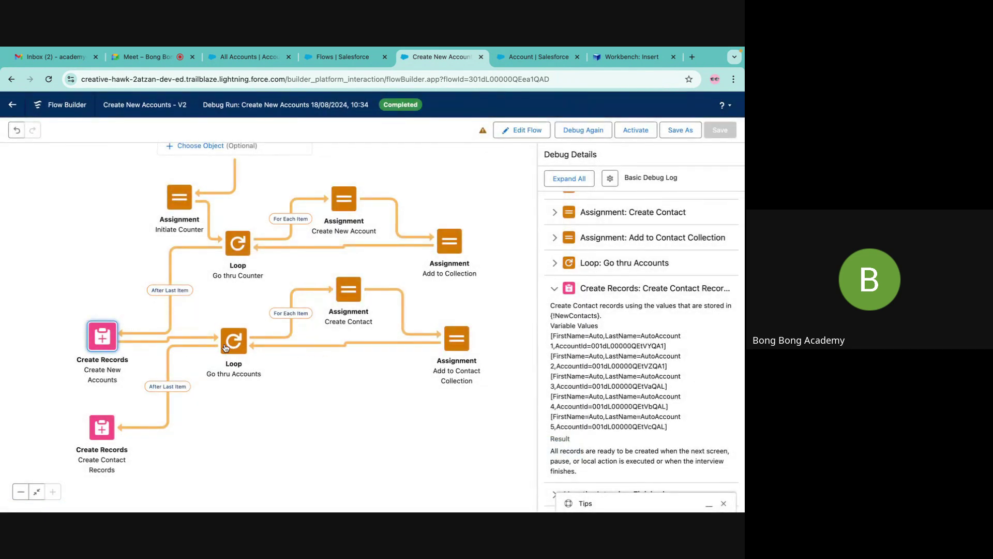
double_click(223, 344)
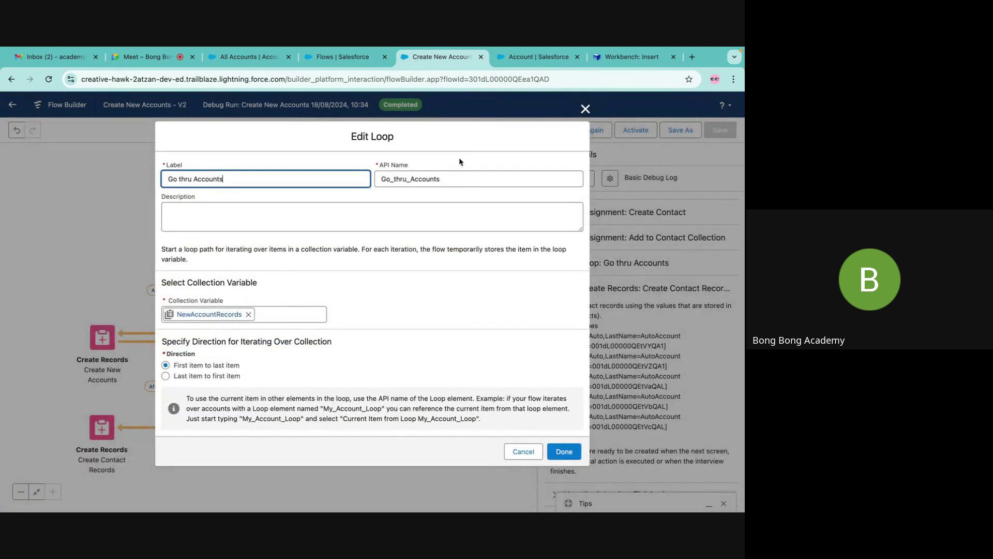
click(585, 109)
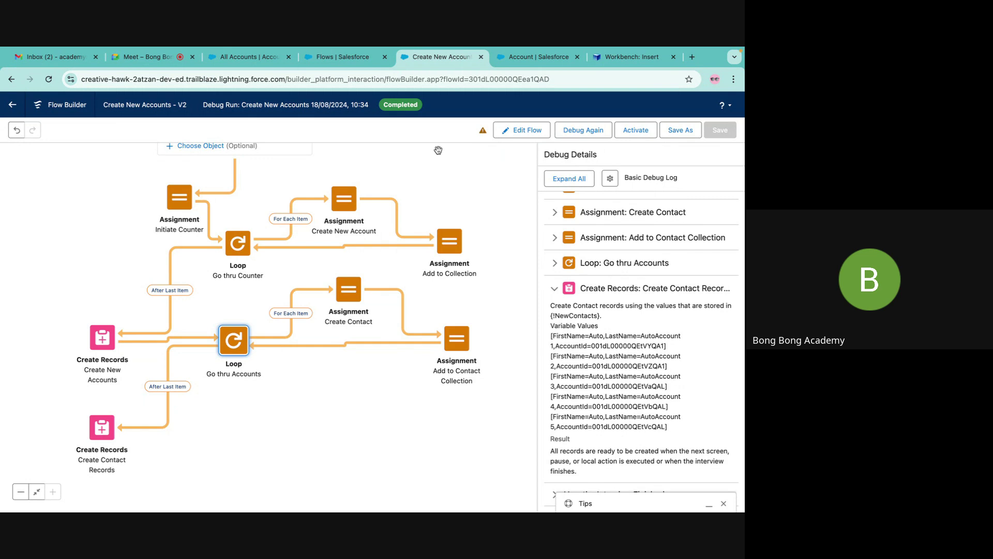
Return the flow to edit mode and delete the Add to Collection assignment from the Go thru Counter loop.
click(524, 130)
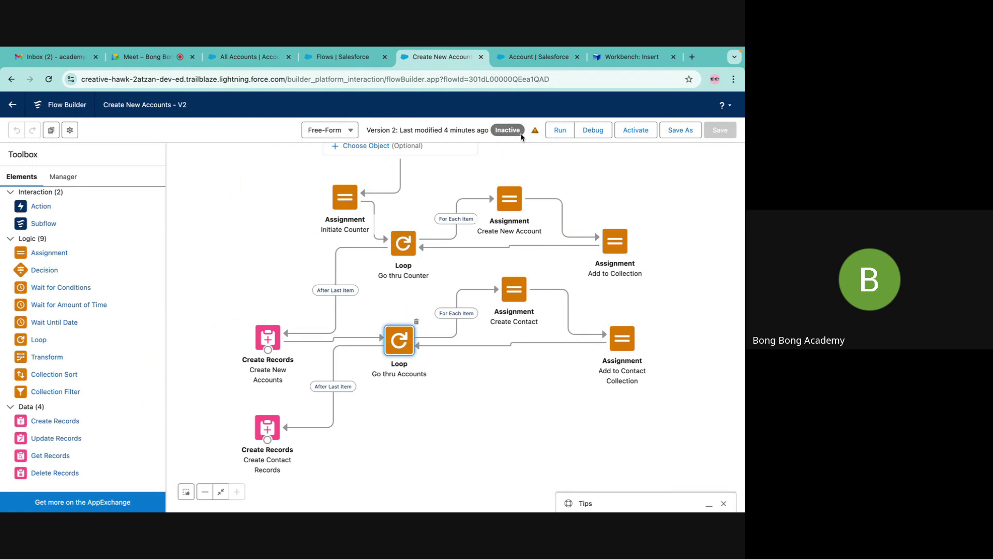
click(615, 248)
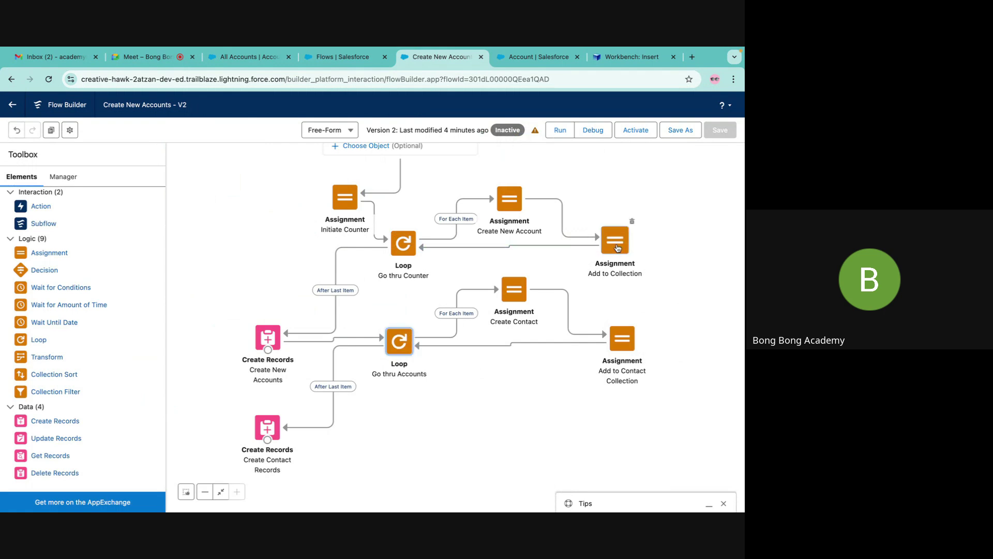
click(632, 222)
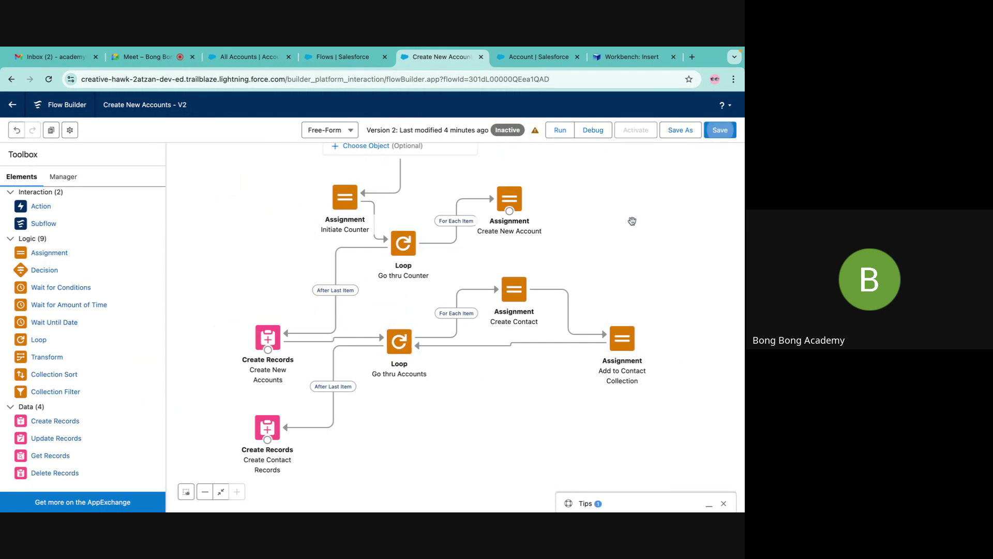
Extend the Create New Account assignment with a row that adds NewAccountRecord to the NewAccountRecords collection.
double_click(507, 204)
click(221, 382)
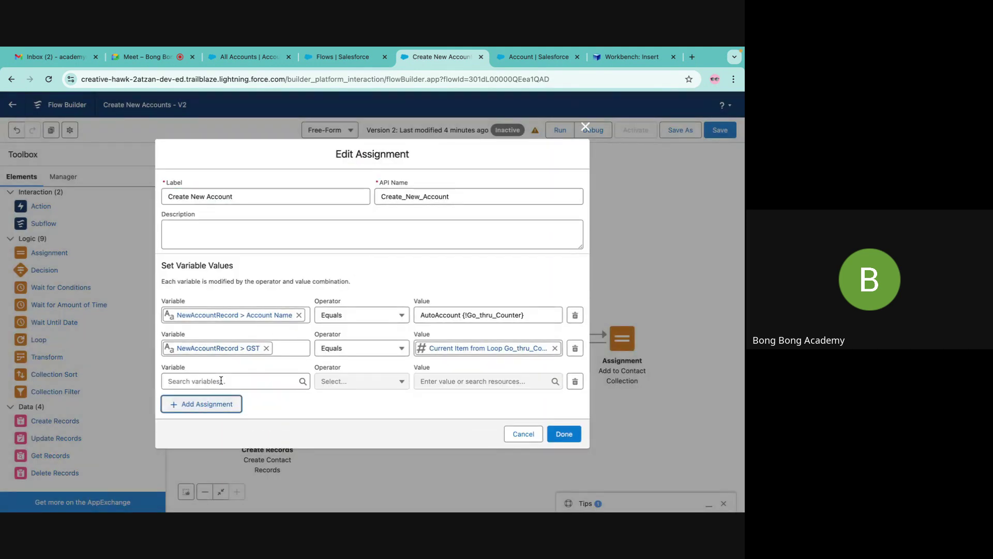
click(216, 382)
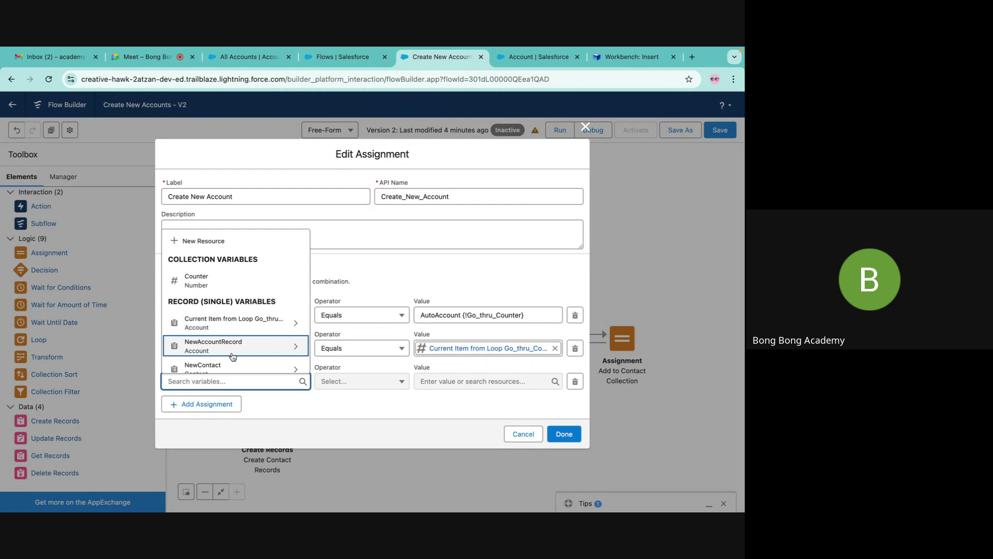
scroll(233, 356, down, 3)
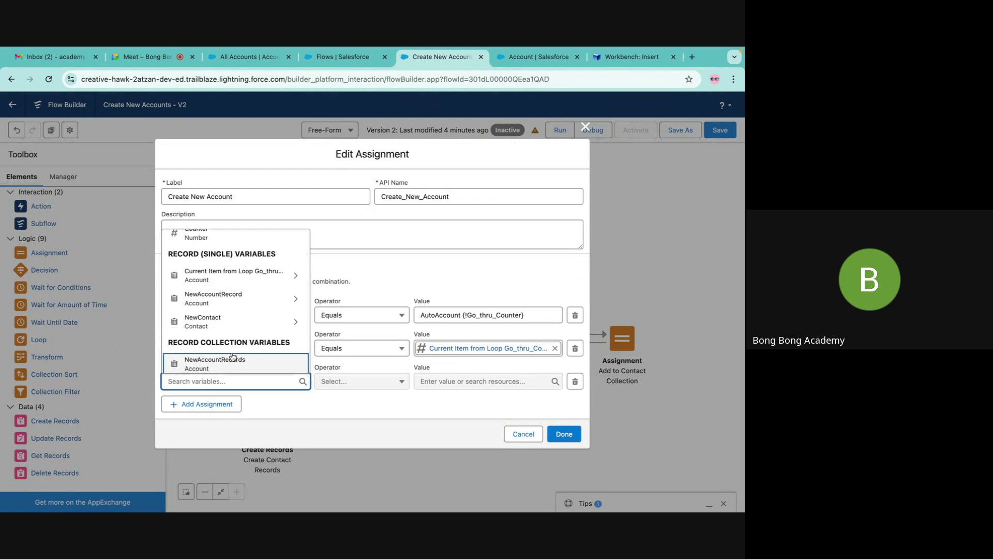
click(247, 340)
click(365, 384)
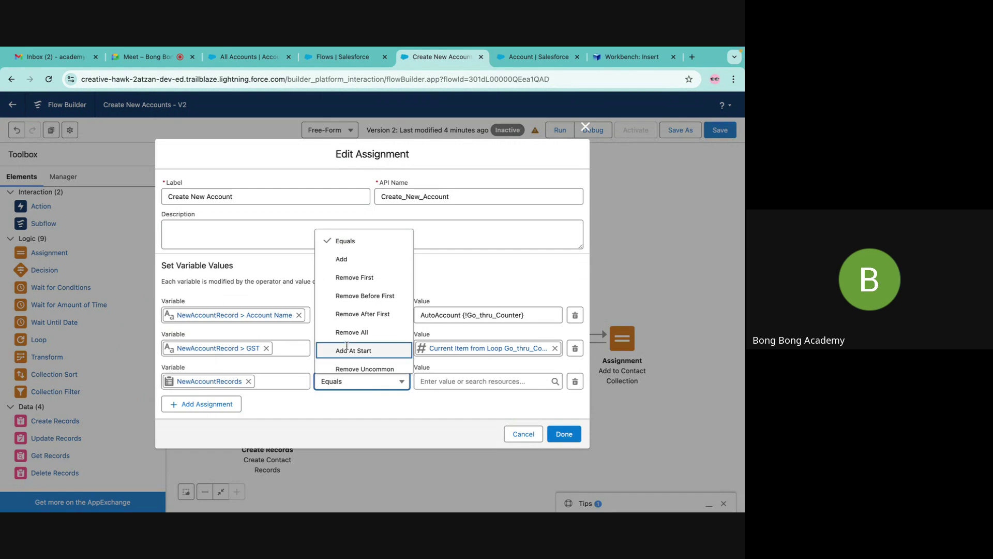
click(361, 261)
click(453, 380)
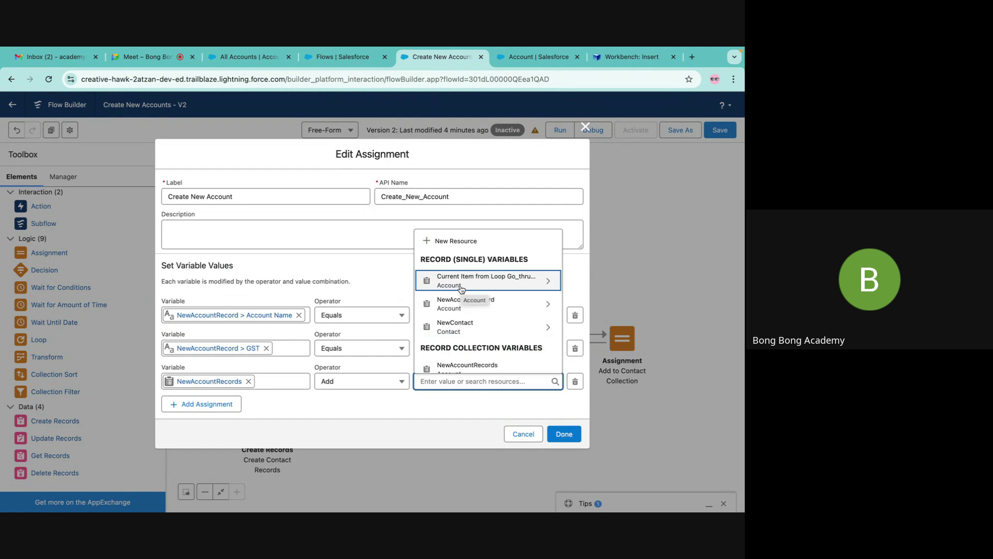
scroll(461, 289, down, 2)
scroll(461, 288, up, 2)
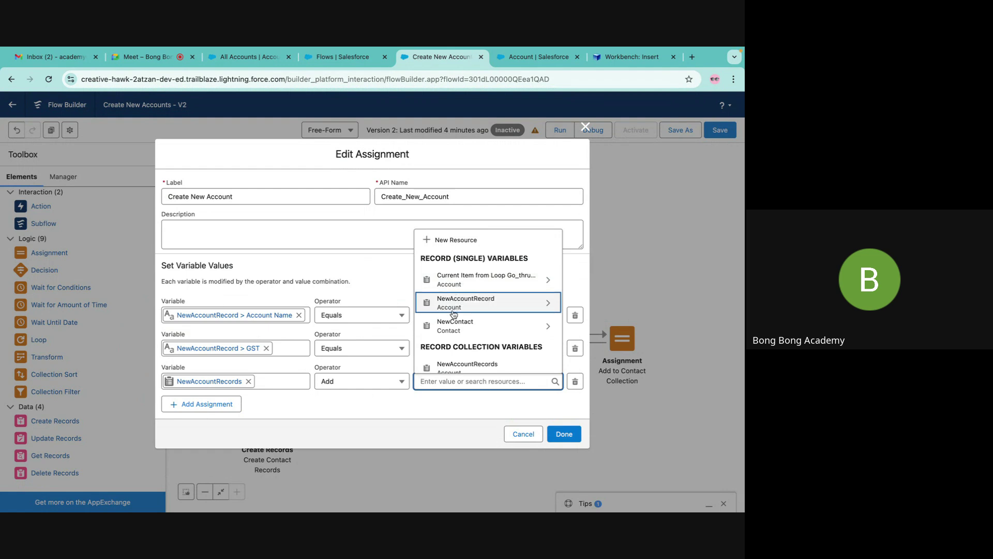
click(462, 304)
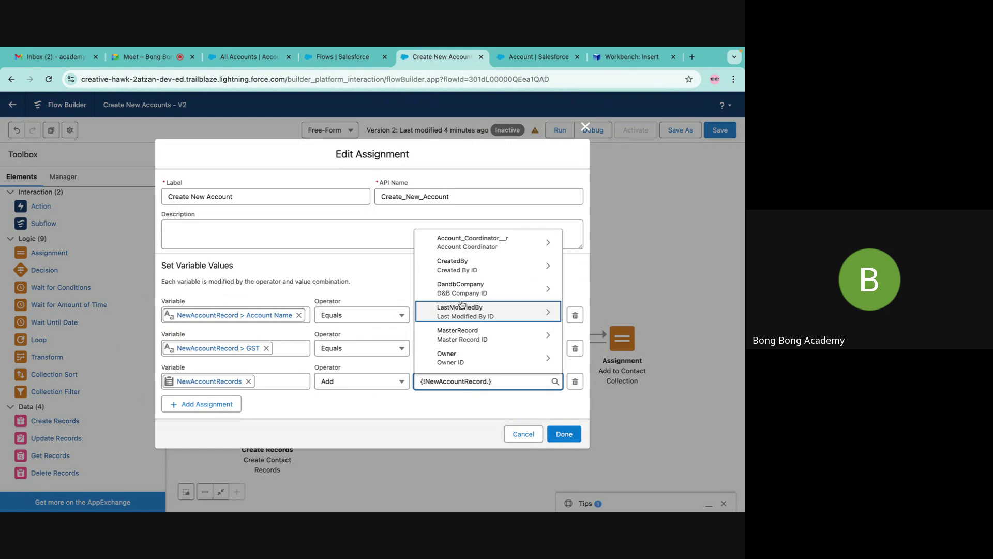
key(BackSpace)
click(414, 273)
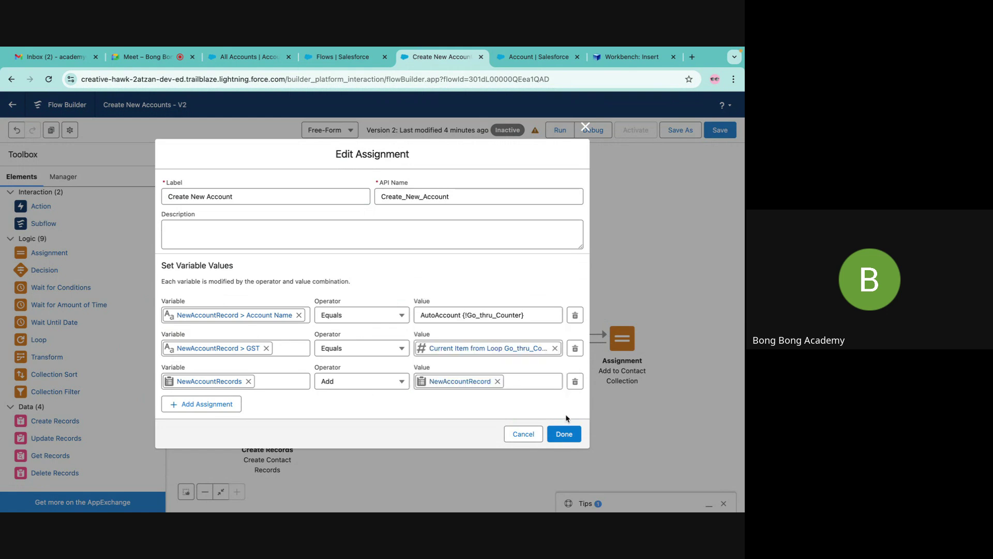
click(563, 434)
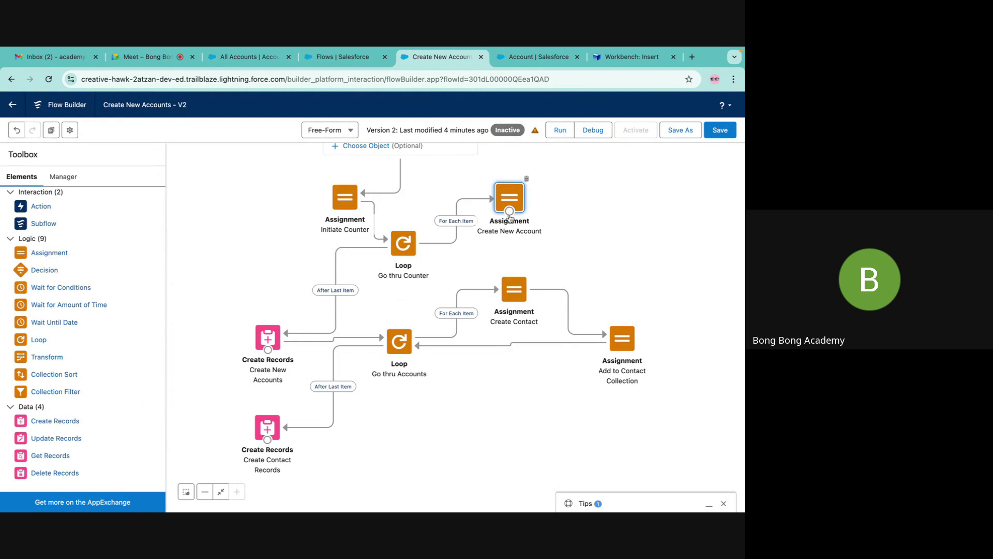
Connect Create New Account back to the Go thru Counter loop and move it level with that loop.
drag(510, 213, 404, 243)
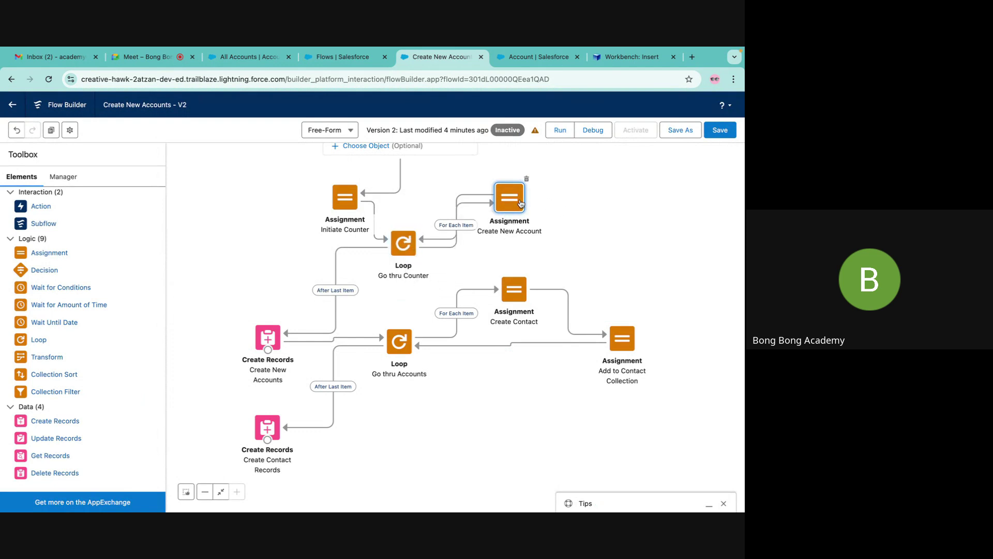
drag(520, 203, 596, 250)
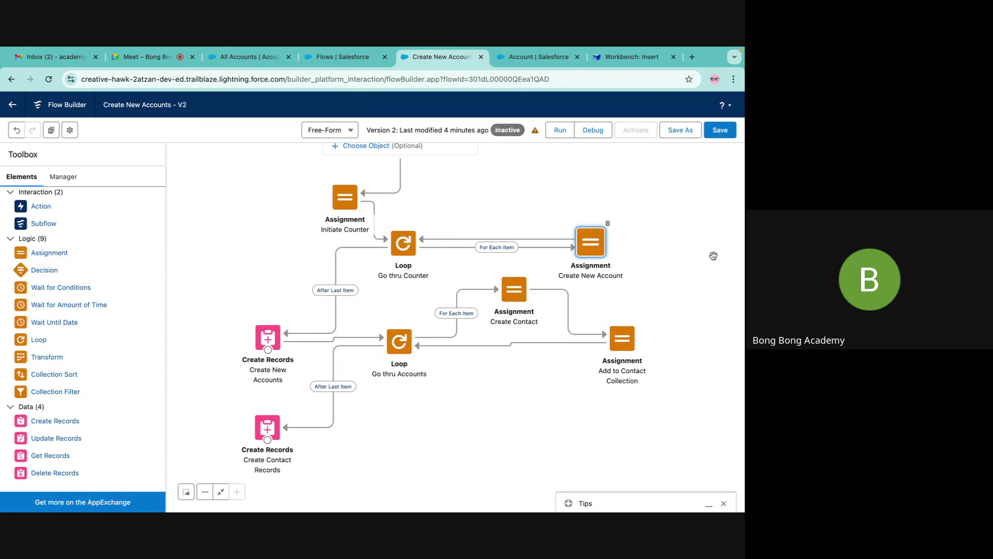
Delete the Add to Contact Collection assignment and add NewContact to the NewContacts collection within the Create Contact assignment instead.
click(622, 337)
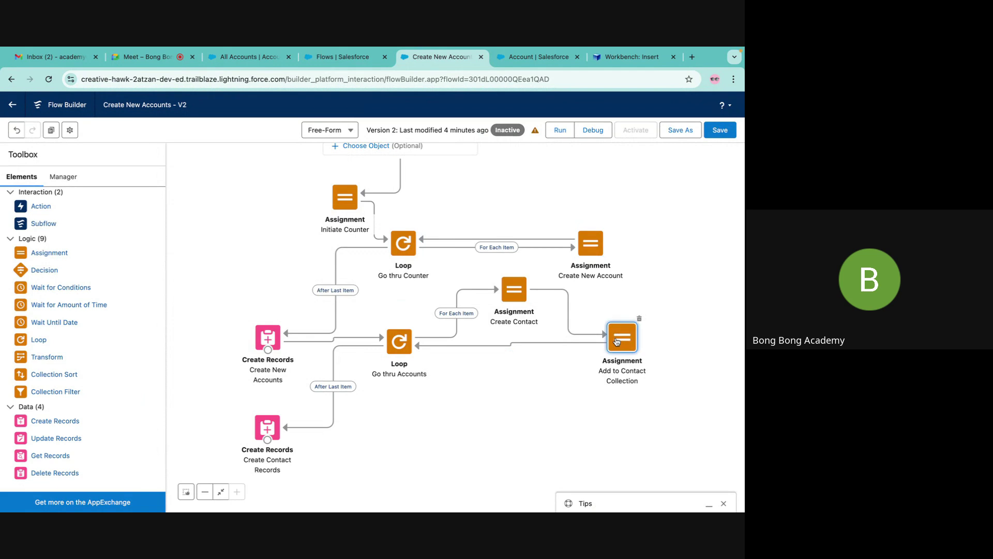
click(639, 320)
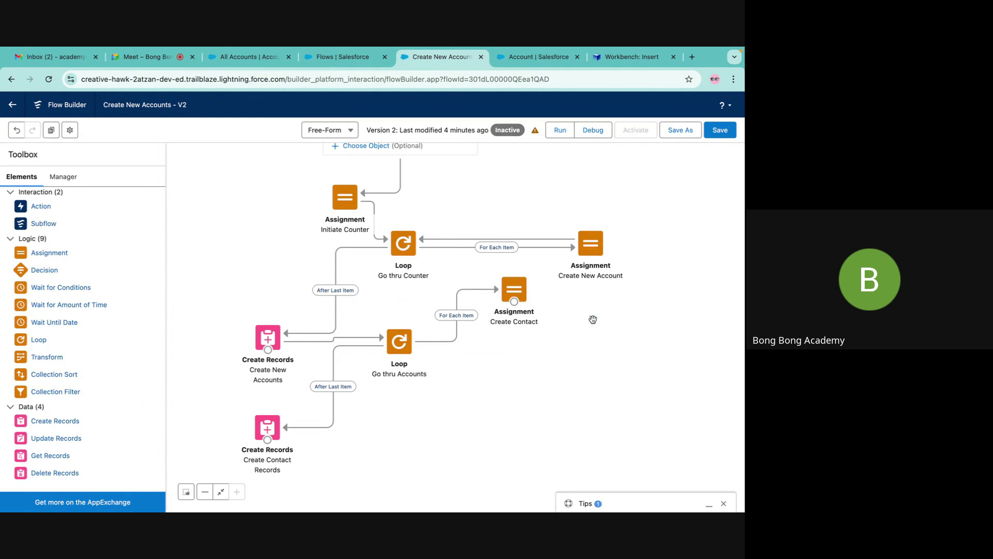
double_click(515, 293)
click(209, 402)
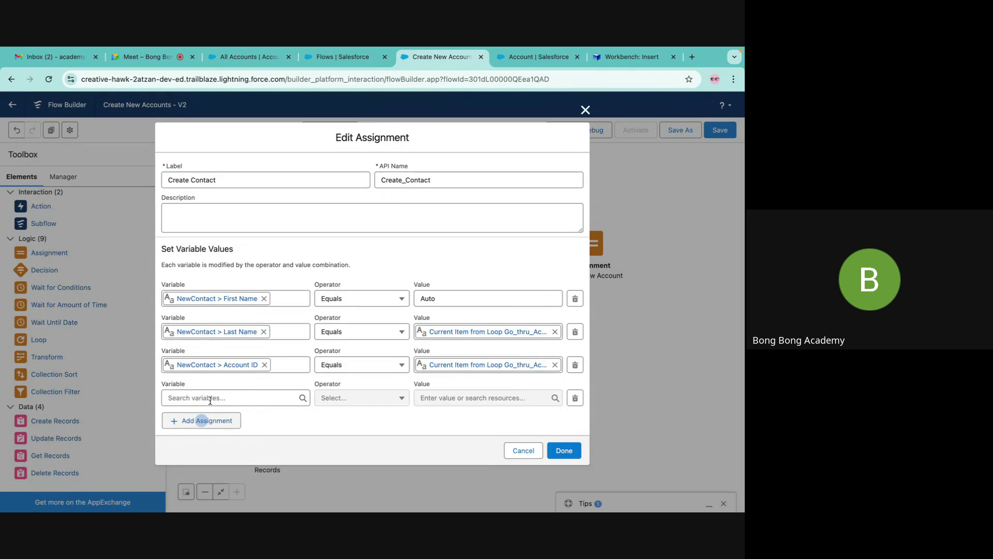
click(225, 397)
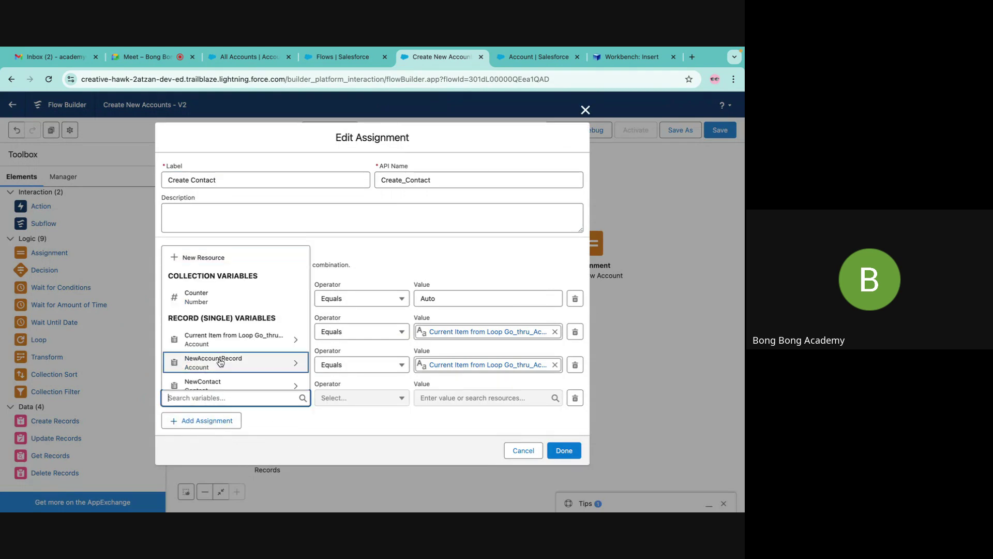
scroll(220, 362, down, 1)
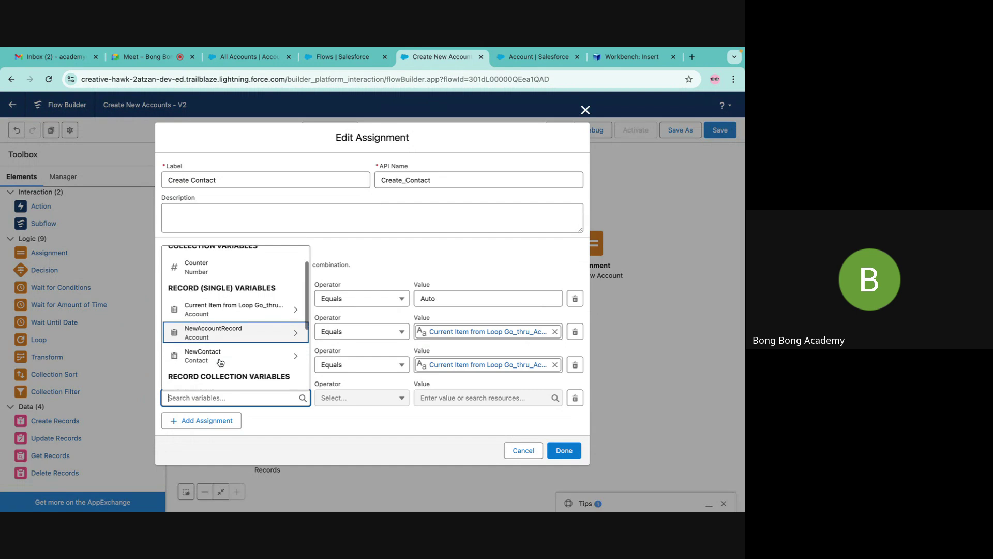
scroll(221, 362, down, 3)
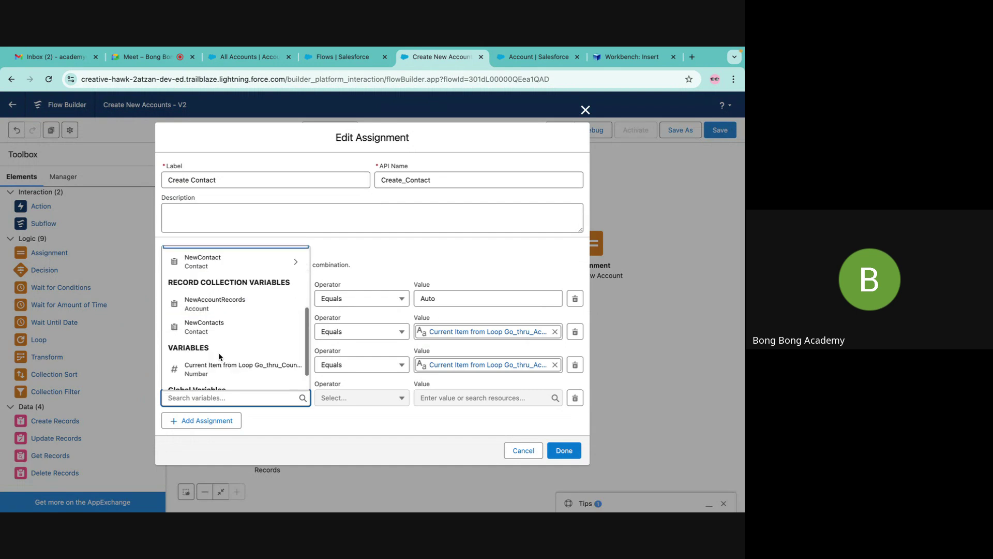
click(204, 326)
click(377, 398)
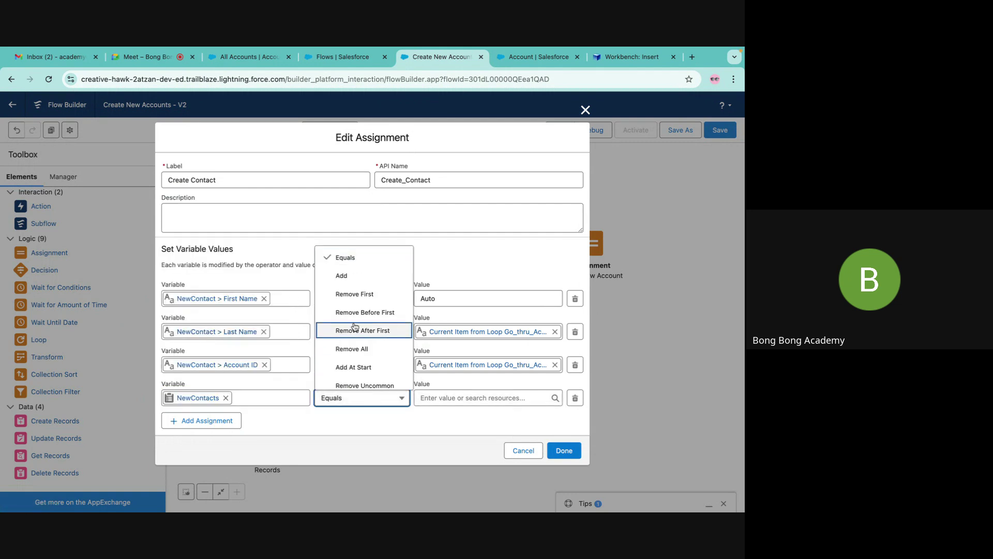
click(341, 276)
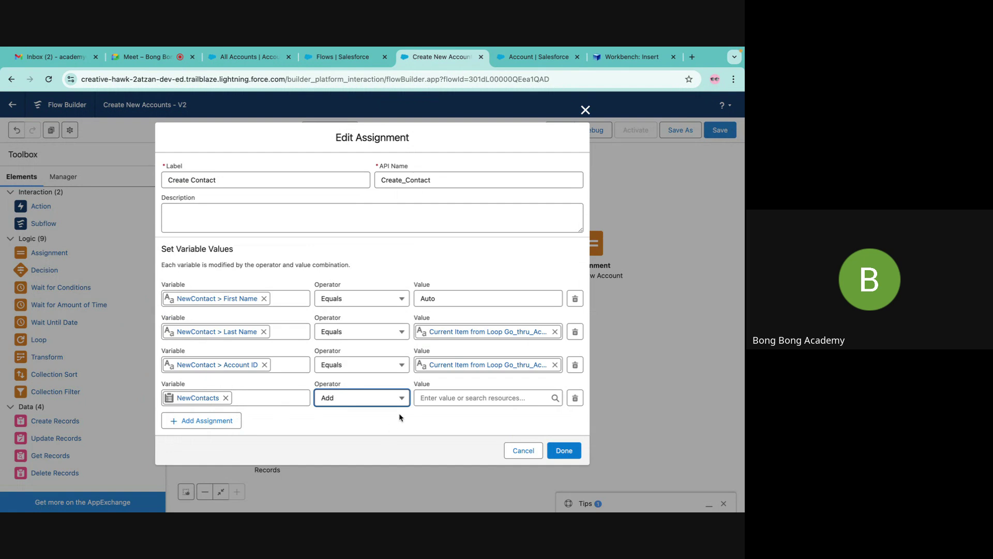
click(465, 397)
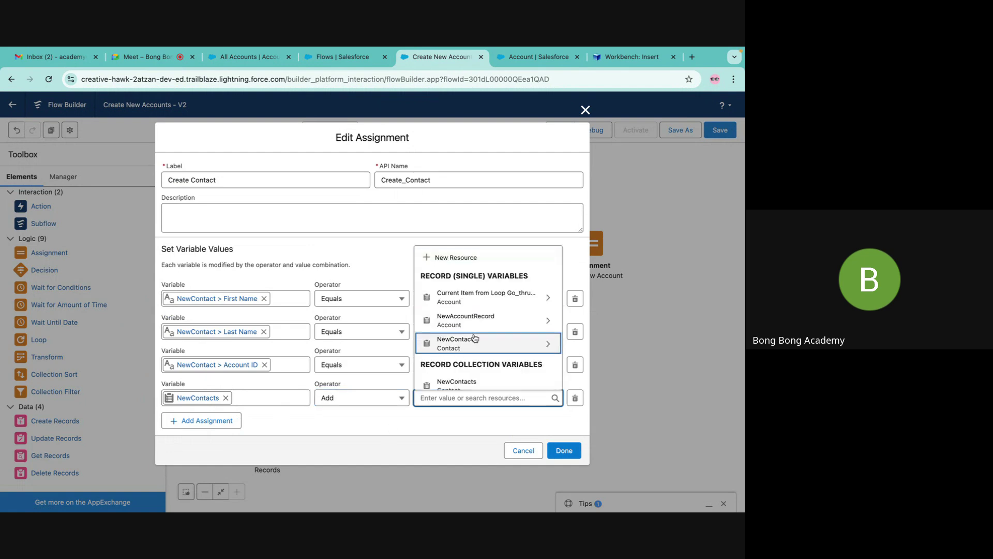
click(447, 350)
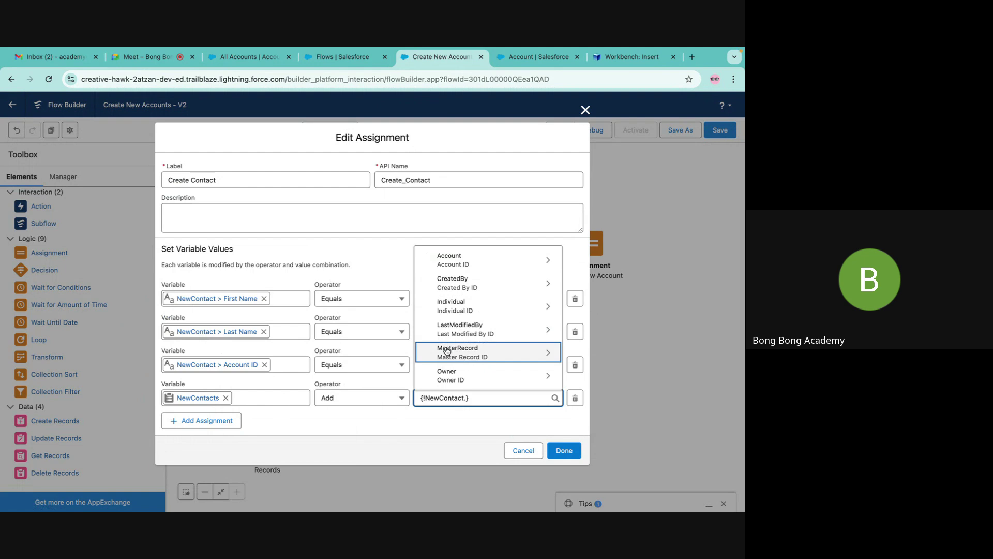
key(BackSpace)
click(451, 422)
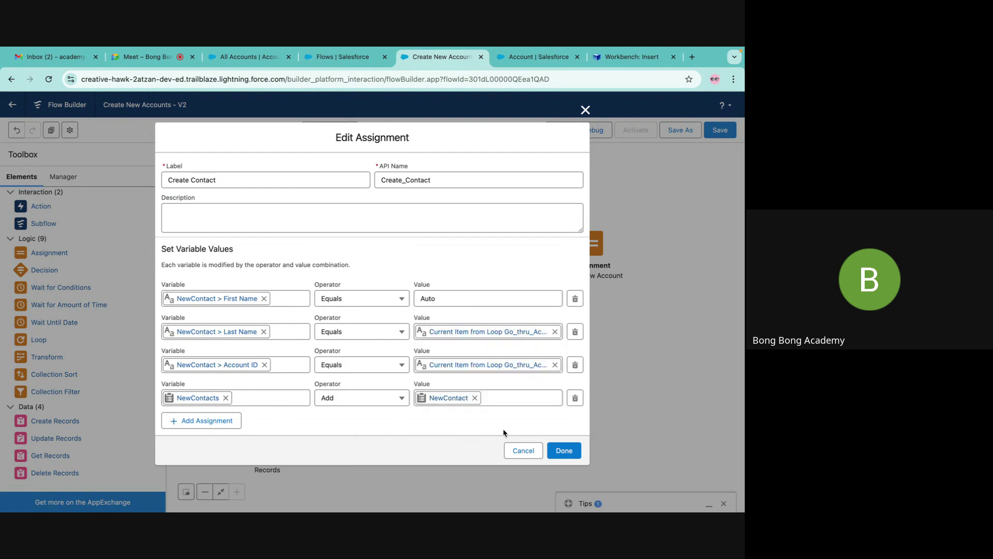
click(560, 452)
Connect Create Contact back to the Go thru Accounts loop and move it level with that loop.
drag(427, 344, 401, 341)
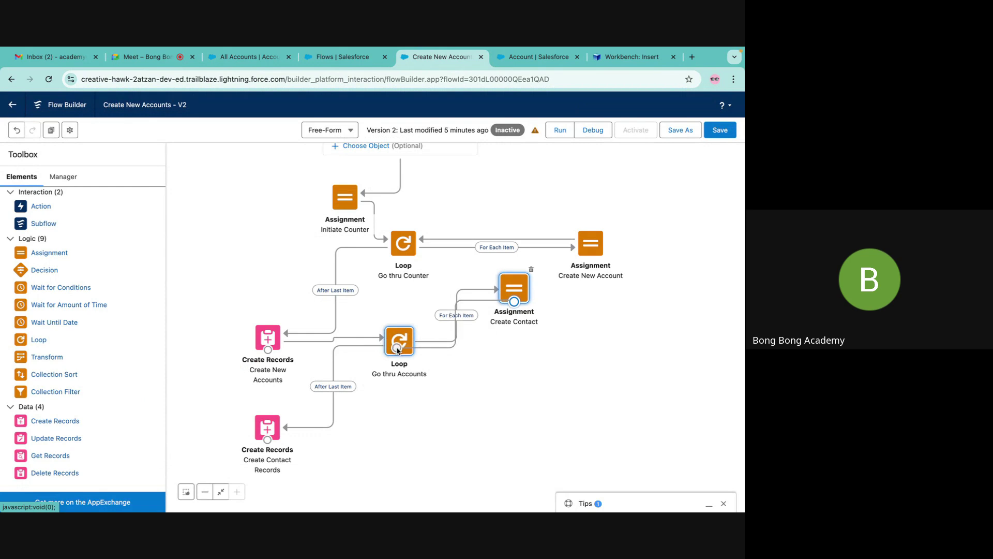
drag(516, 294, 601, 346)
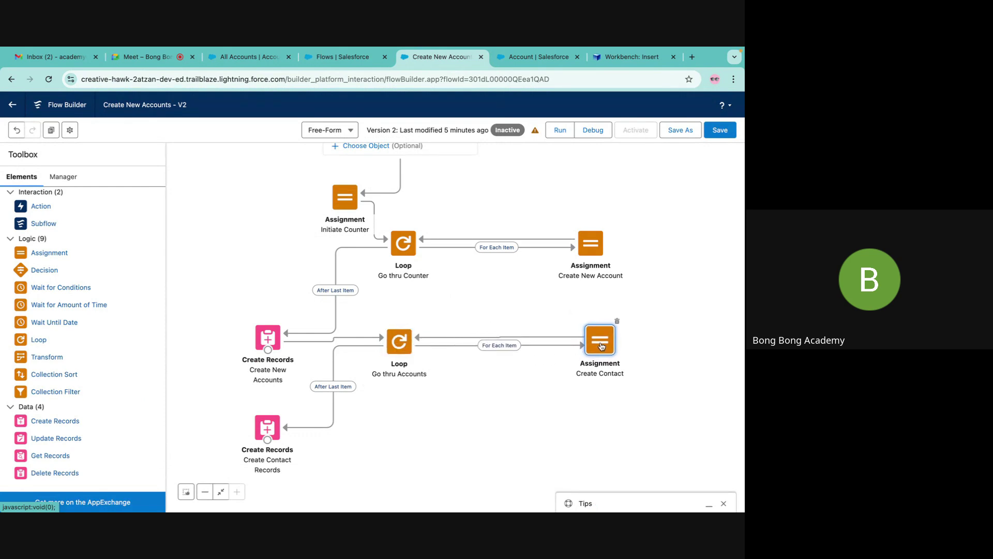
Review the variable values in the Create New Account assignment and the simplified flow layout without editing them.
double_click(580, 253)
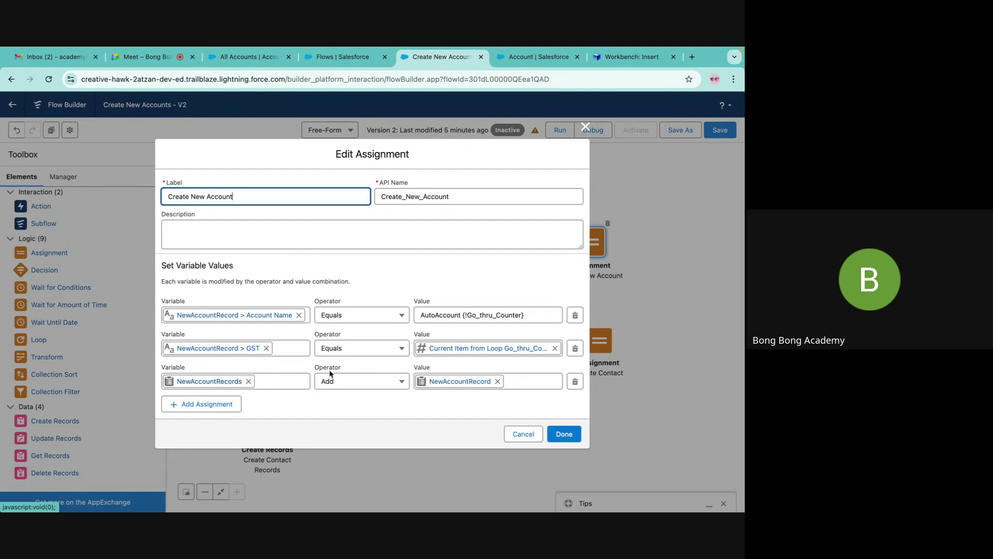
click(585, 127)
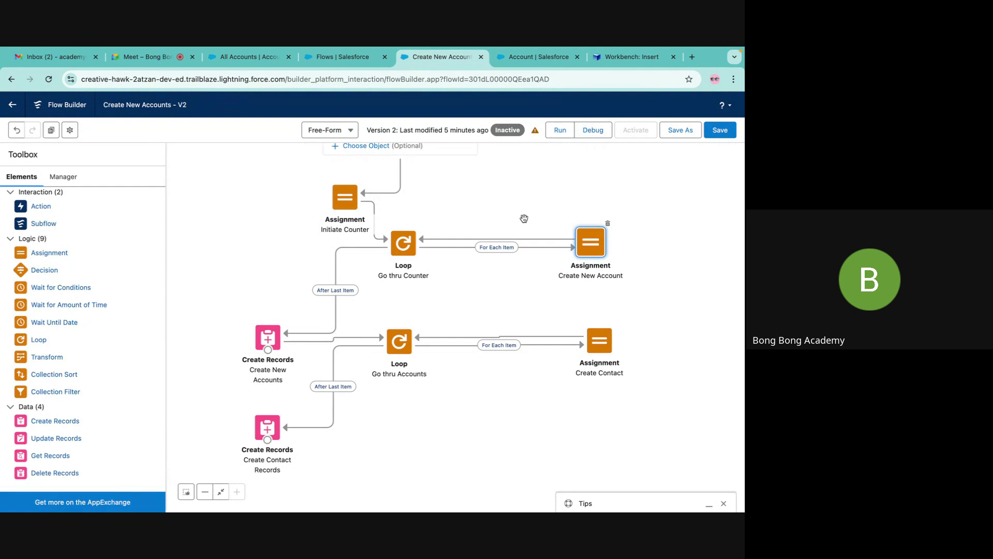
drag(501, 213, 502, 244)
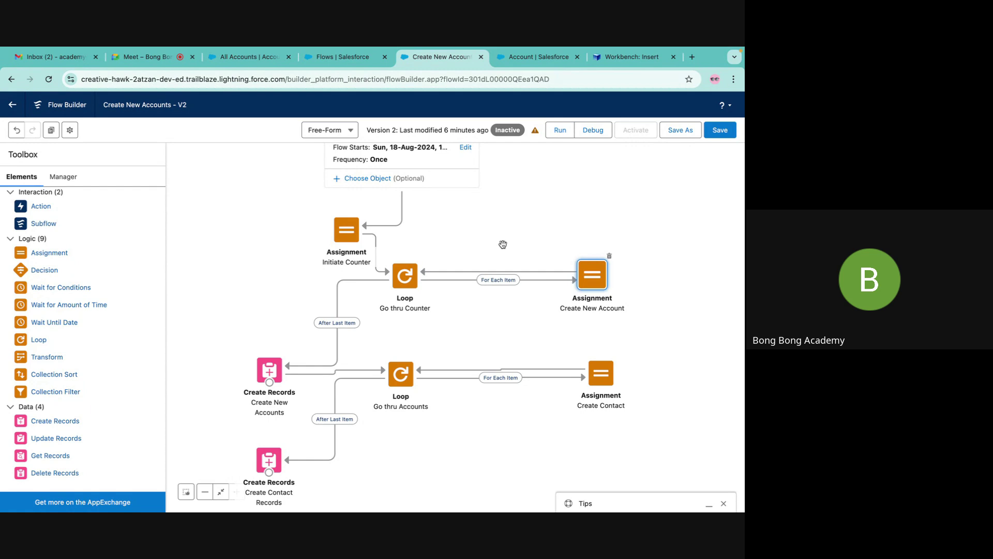
Close the Create New Accounts flow without saving, along with the Account setup, Workbench and Flows pages.
click(481, 57)
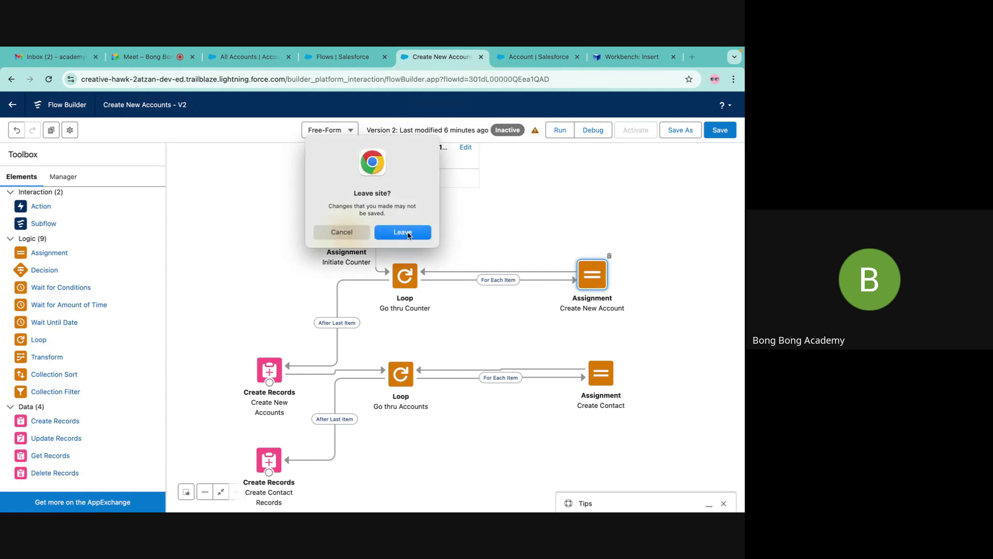
click(403, 232)
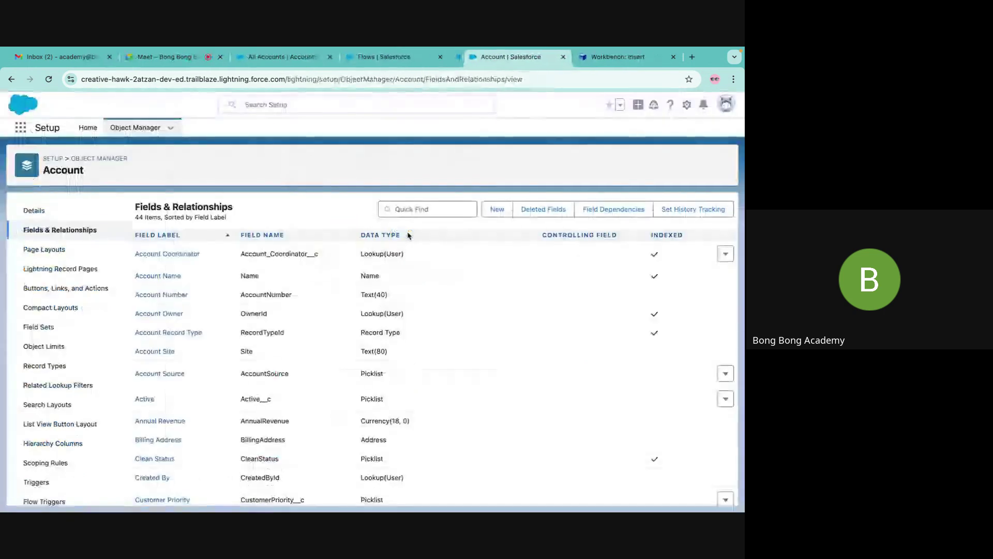
click(560, 57)
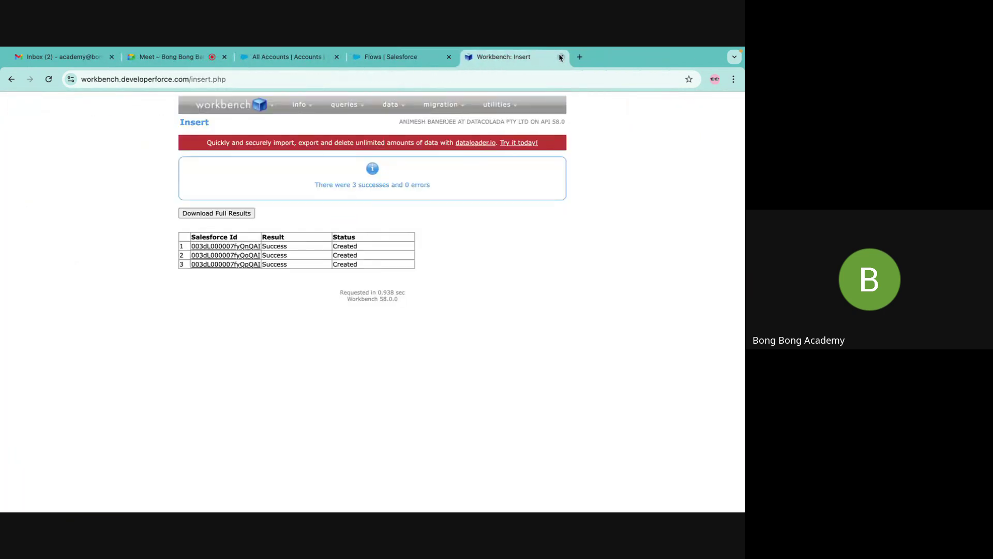
click(560, 57)
click(491, 58)
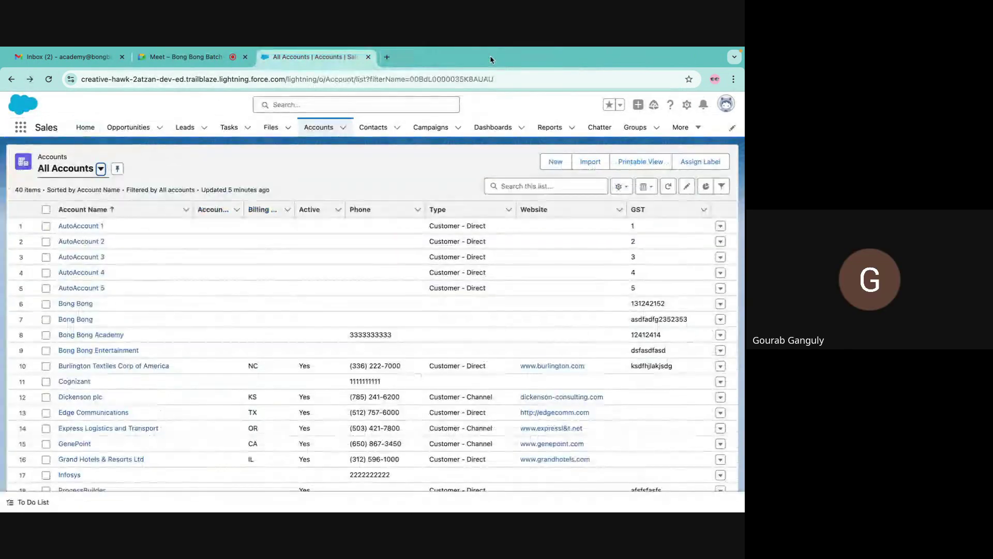
Switch to the Google Meet call and stop presenting the screen.
click(191, 57)
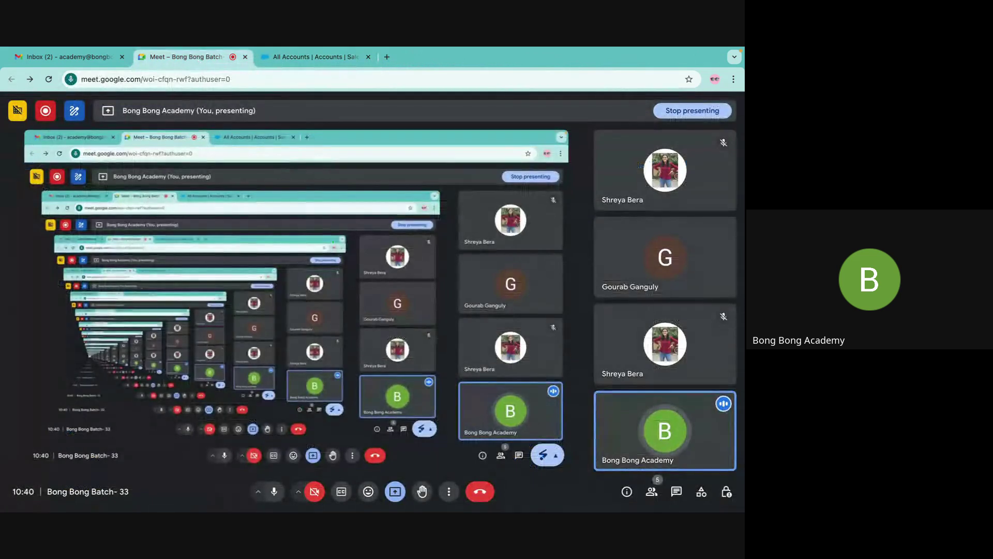
click(397, 491)
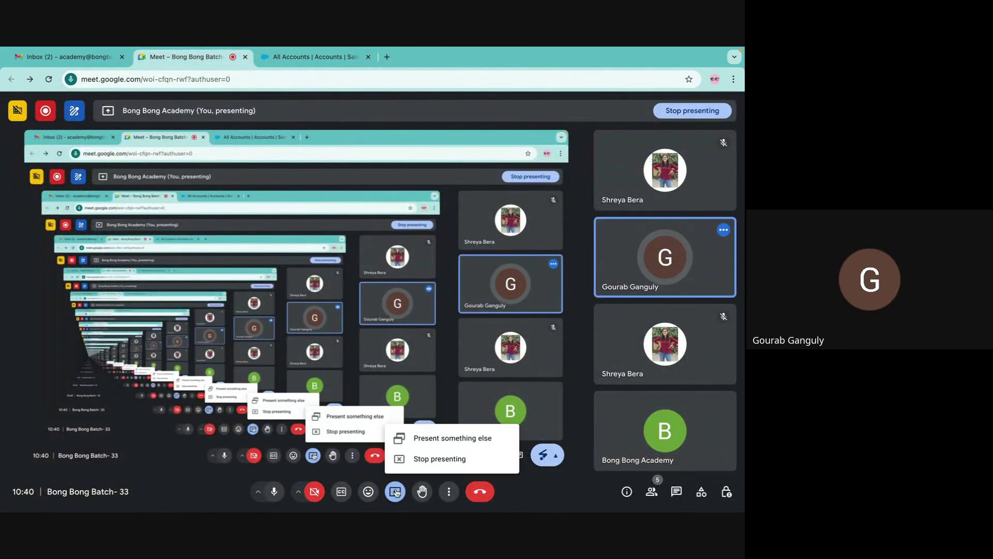
click(422, 463)
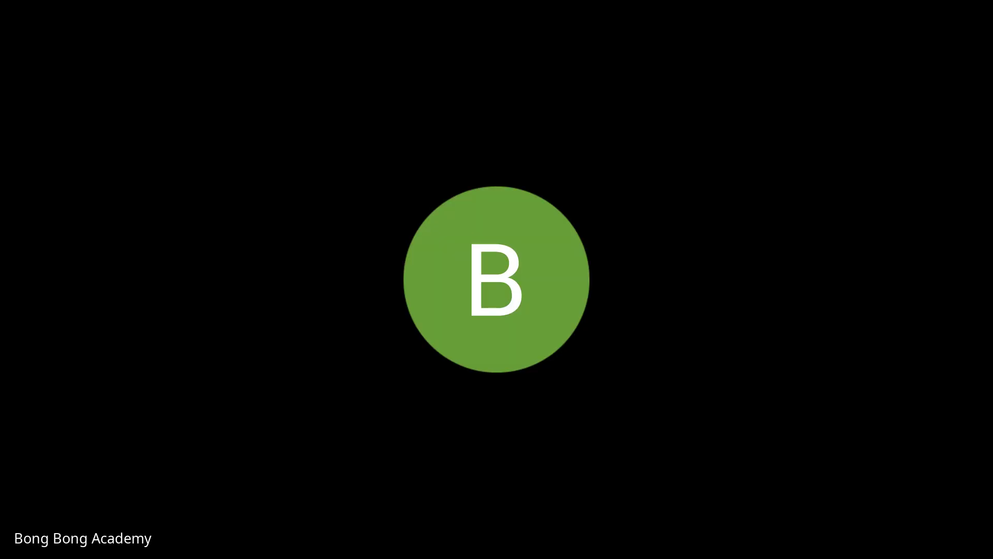